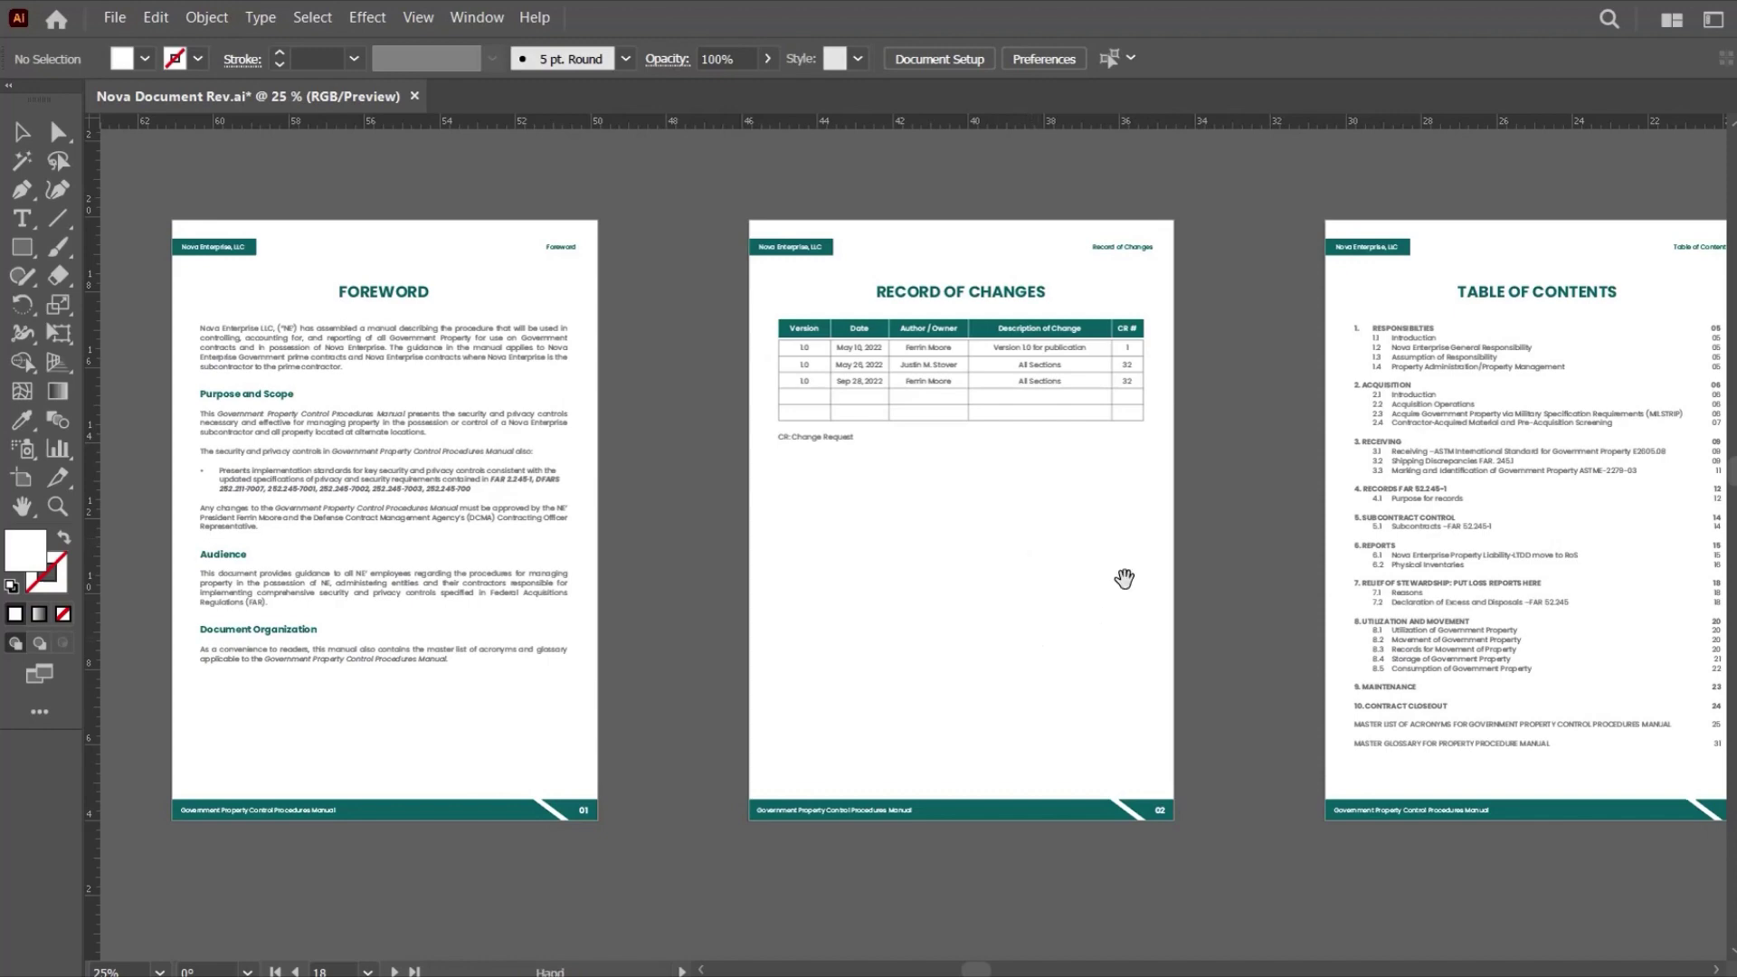
Look through the manual's finished pages from Record of Changes to the Receiving section, noting headers, headings and spacing.
{"action": "left_click_drag", "start_coordinate": [1120, 577], "coordinate": [666, 581]}
{"action": "left_click_drag", "start_coordinate": [1264, 557], "coordinate": [934, 535]}
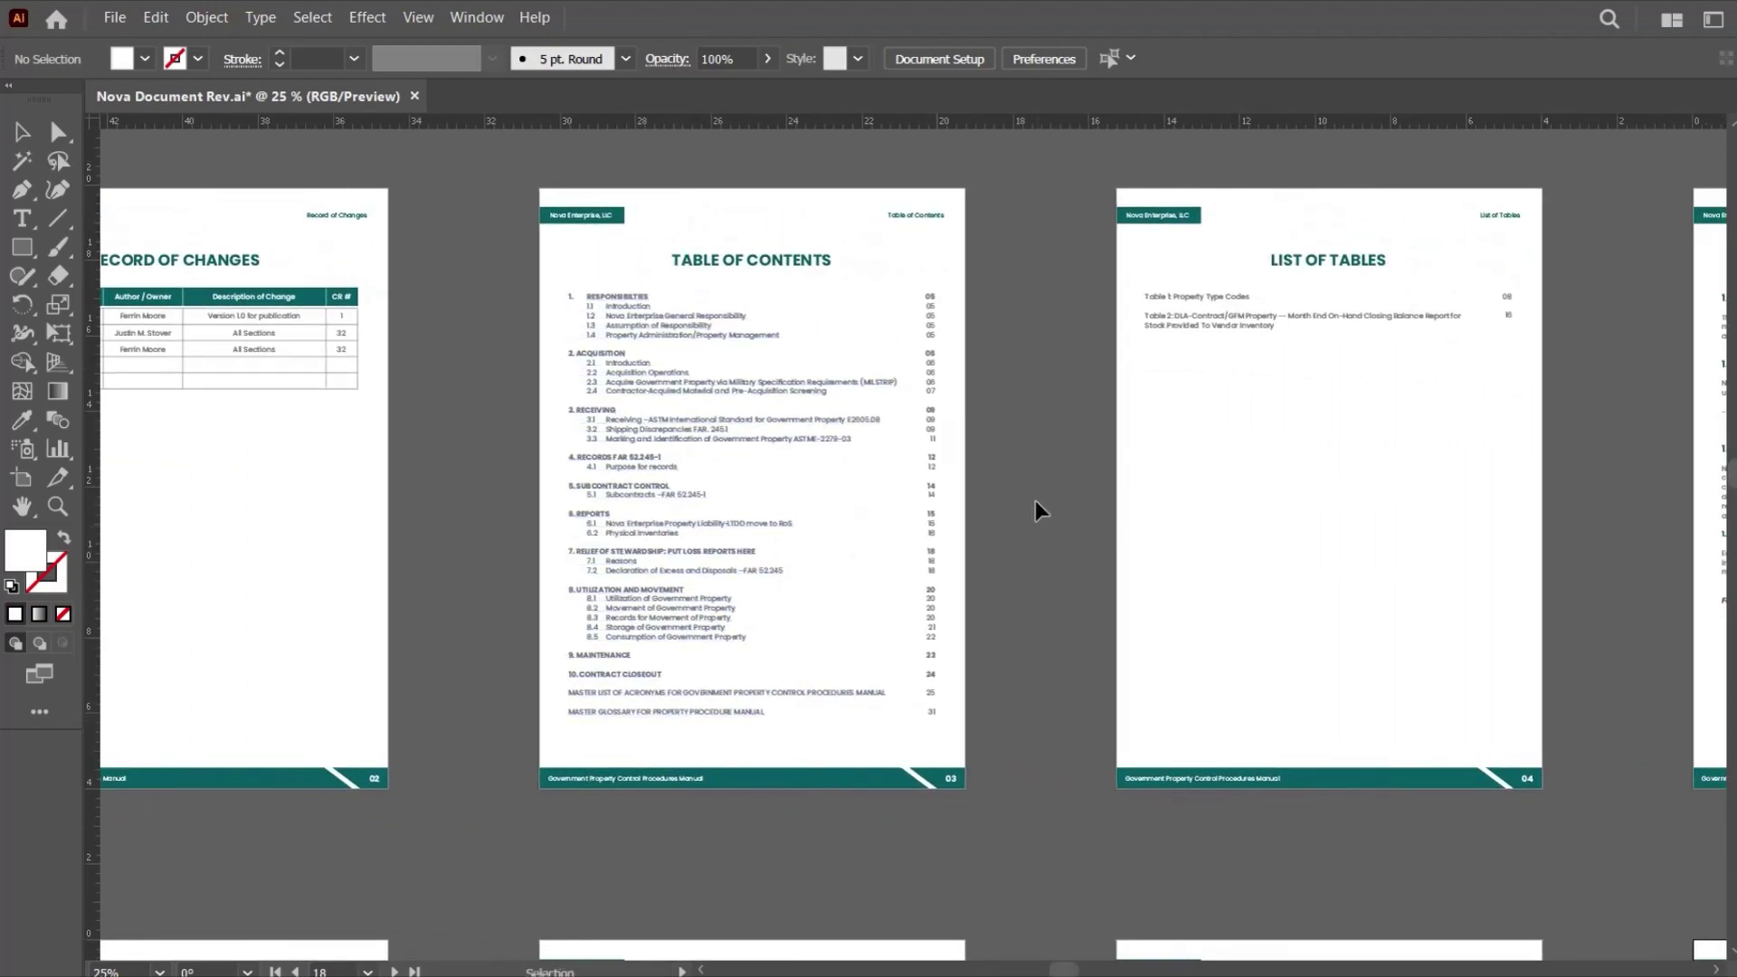
{"action": "left_click", "coordinate": [814, 493]}
{"action": "left_click_drag", "start_coordinate": [1056, 538], "coordinate": [986, 551]}
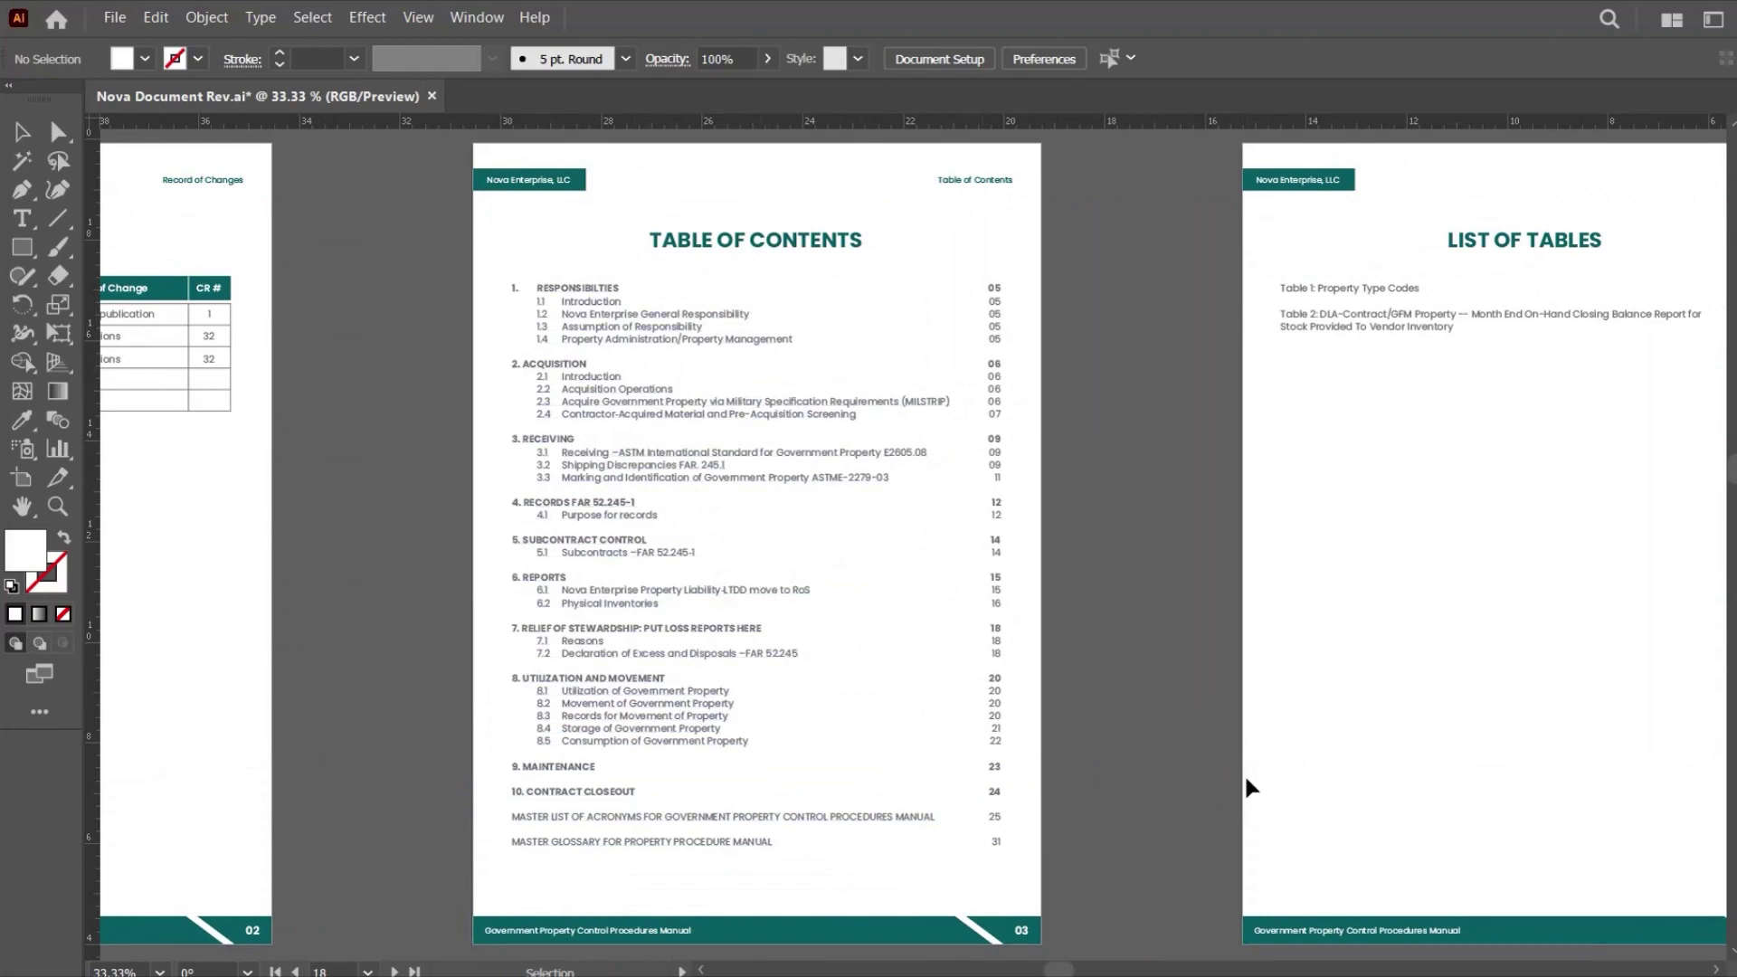
{"action": "left_click_drag", "start_coordinate": [1179, 718], "coordinate": [1098, 678]}
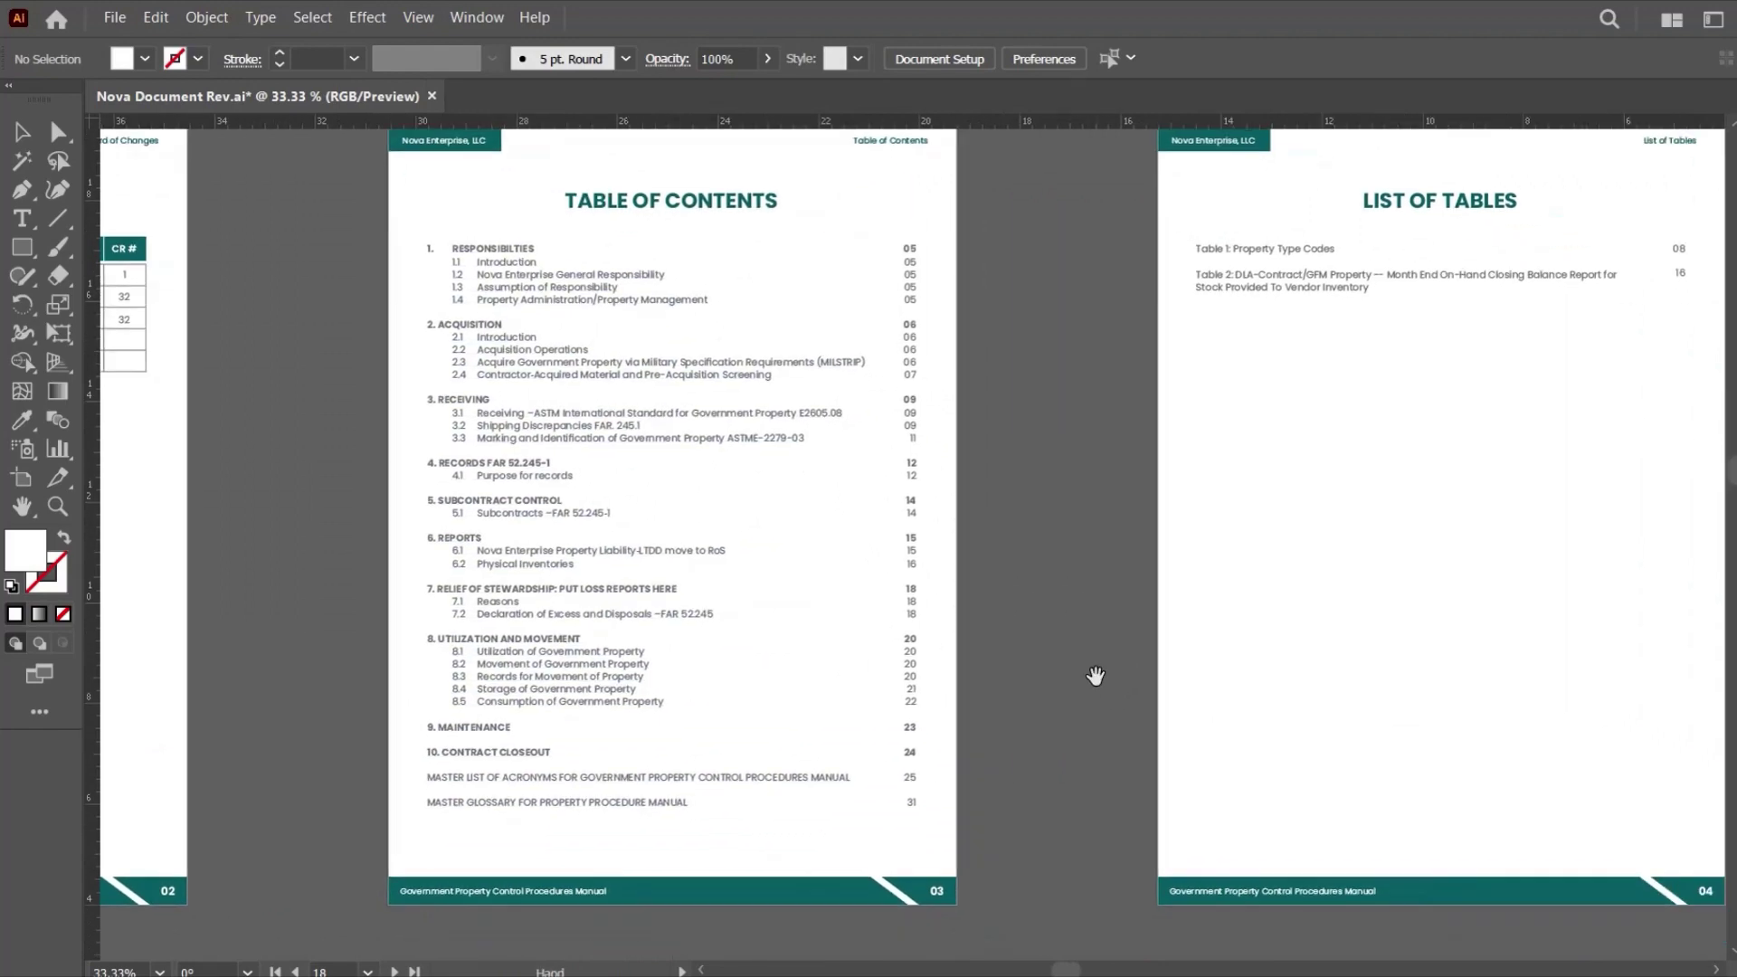
{"action": "left_click_drag", "start_coordinate": [1041, 595], "coordinate": [451, 534]}
{"action": "left_click_drag", "start_coordinate": [1193, 497], "coordinate": [435, 529]}
{"action": "left_click_drag", "start_coordinate": [1144, 563], "coordinate": [860, 592]}
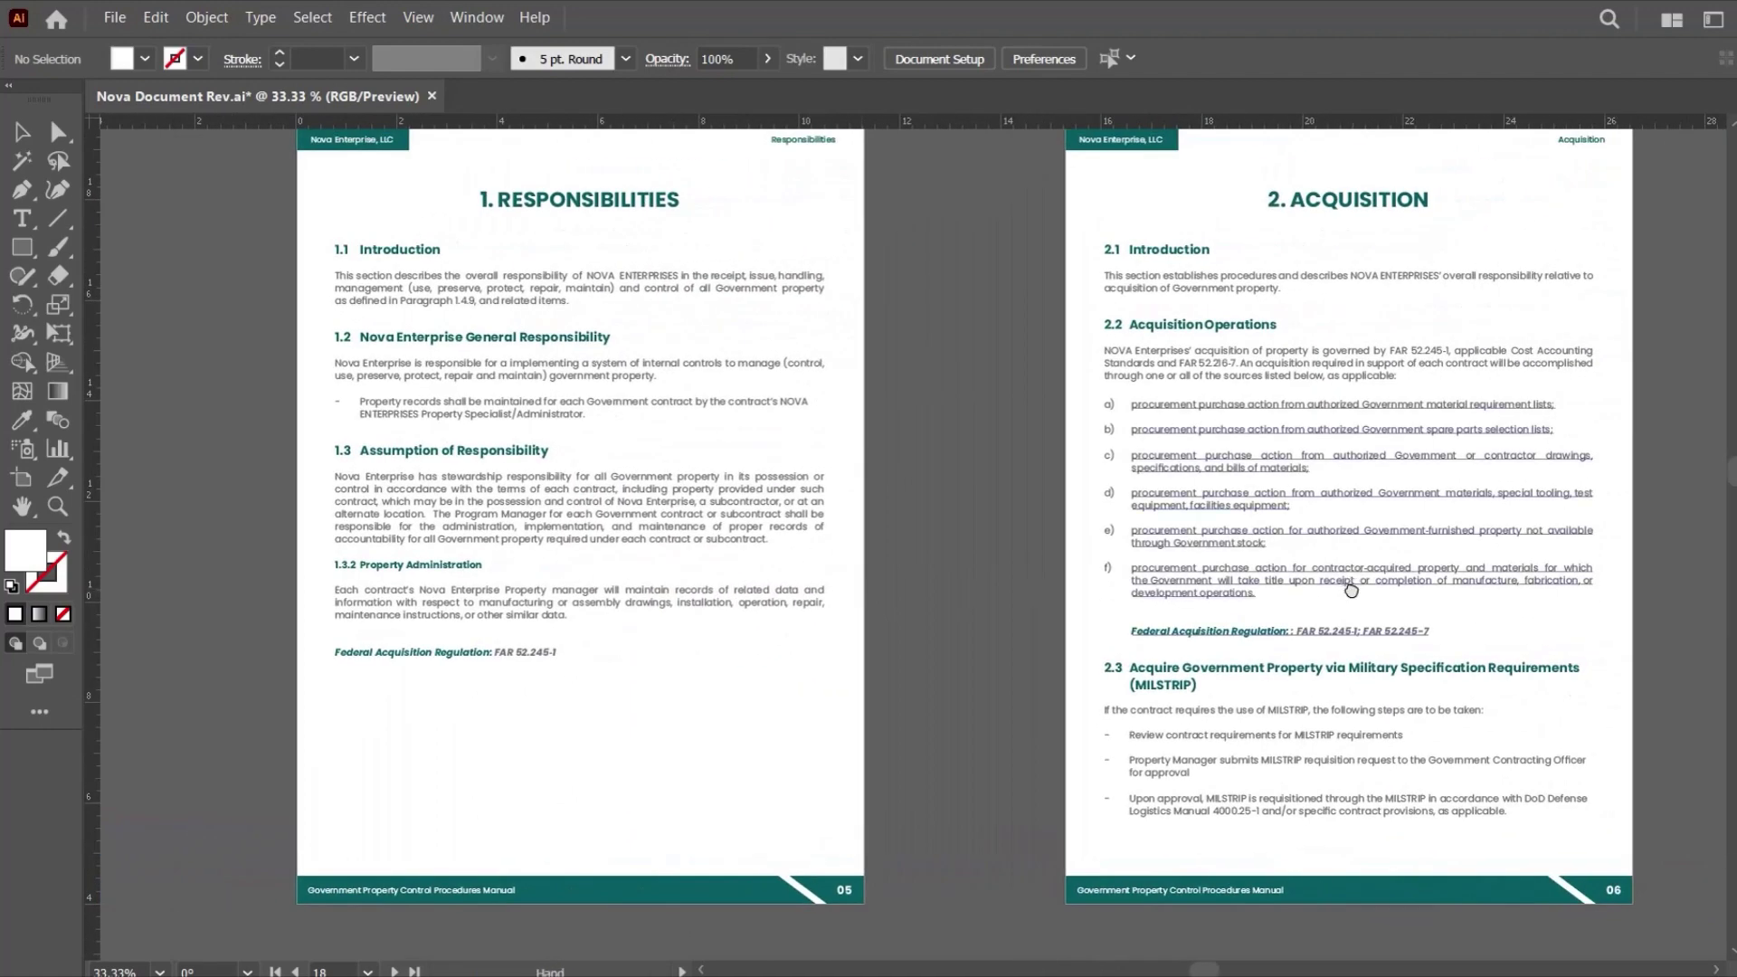
{"action": "left_click_drag", "start_coordinate": [1443, 561], "coordinate": [921, 576]}
{"action": "left_click_drag", "start_coordinate": [1251, 563], "coordinate": [960, 559]}
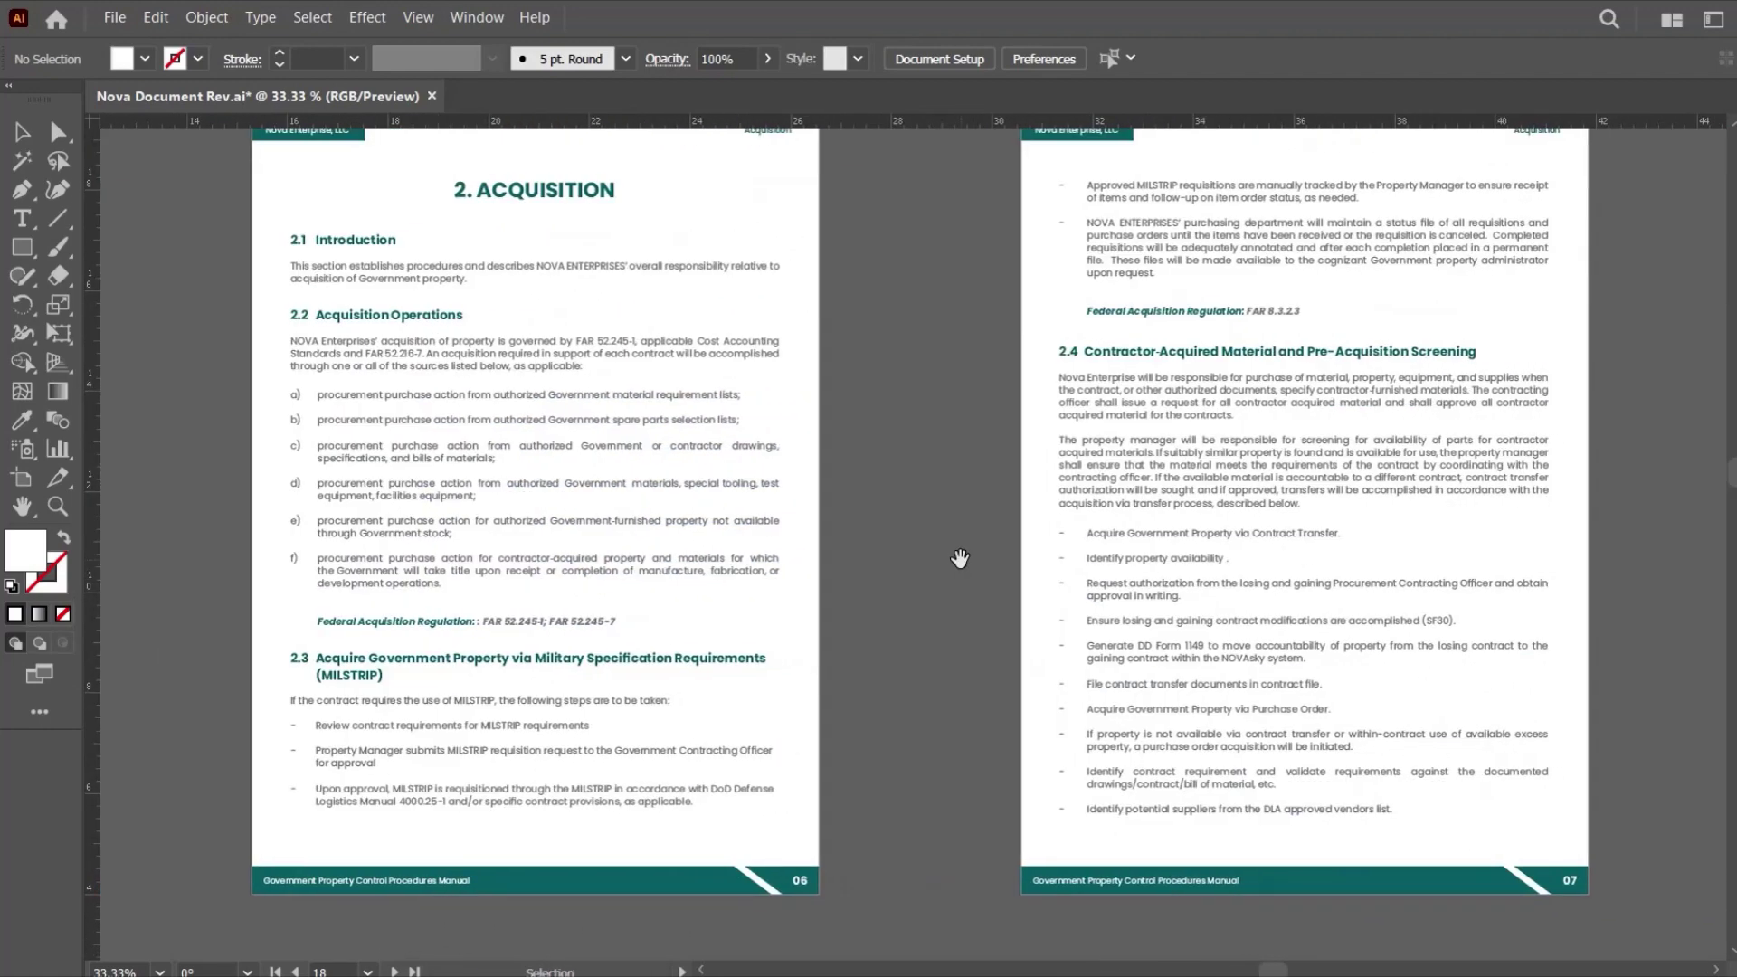
{"action": "left_click_drag", "start_coordinate": [1434, 534], "coordinate": [919, 529]}
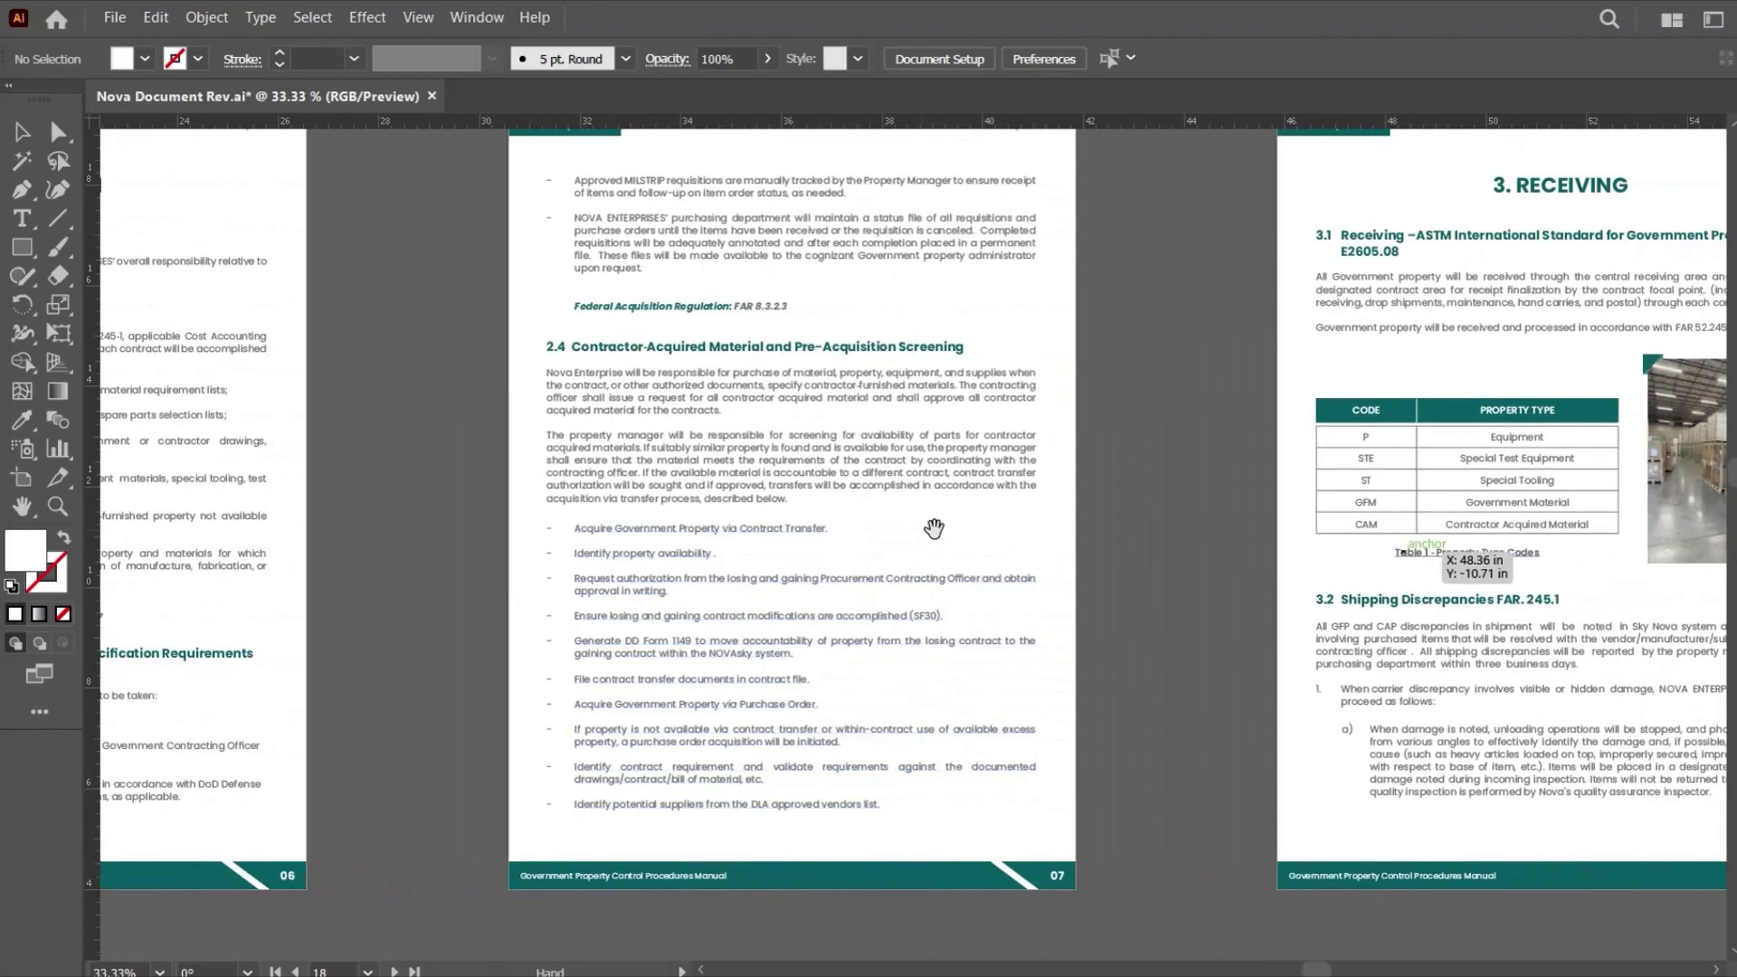
{"action": "left_click_drag", "start_coordinate": [1215, 521], "coordinate": [1005, 534]}
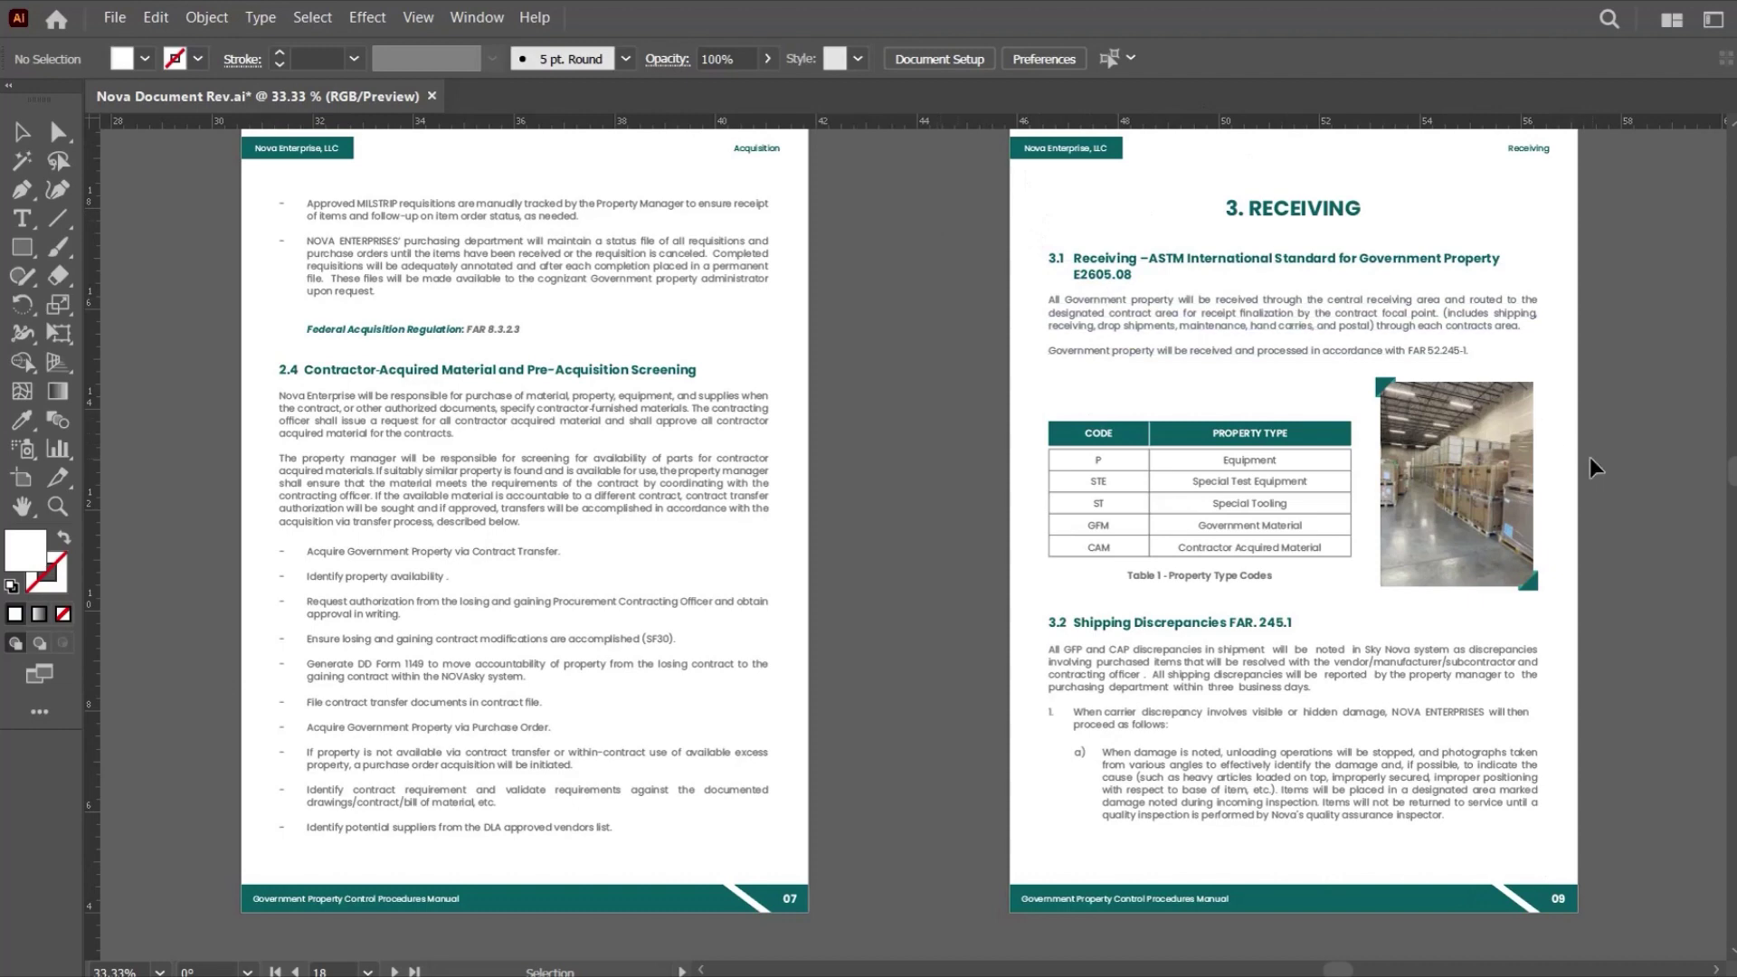
{"action": "left_click_drag", "start_coordinate": [1592, 458], "coordinate": [992, 466]}
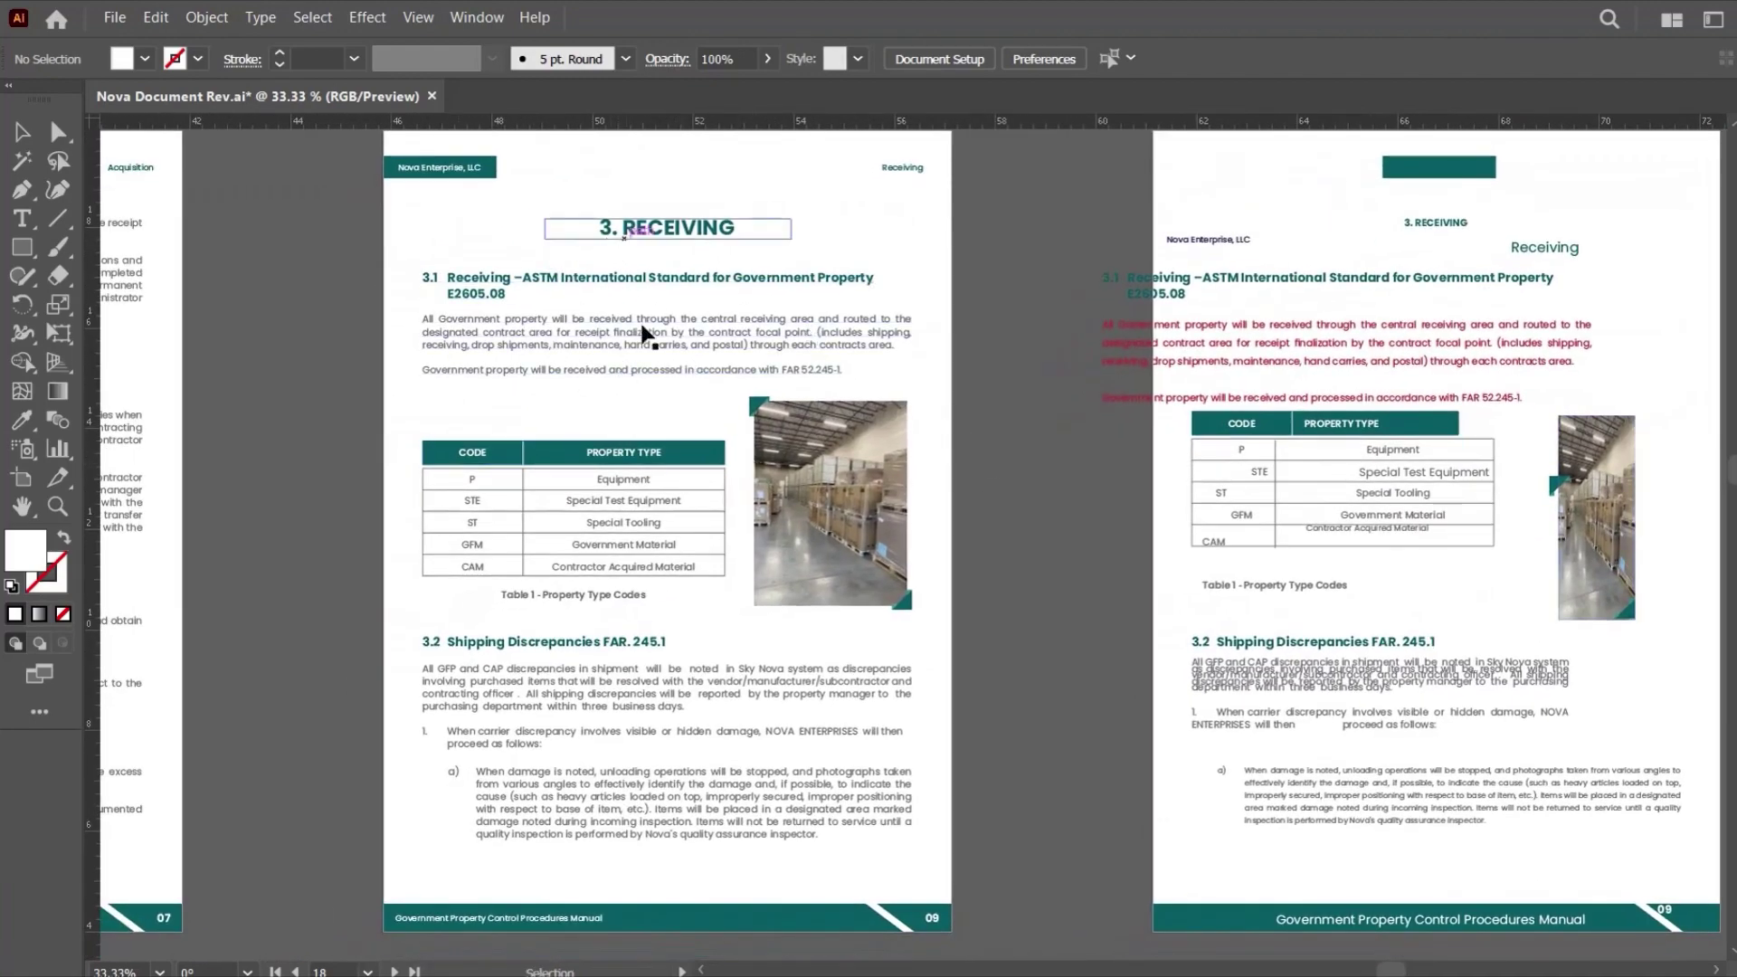
Move the green header rectangle on the unformatted Receiving page to the page's upper left edge.
{"action": "left_click", "coordinate": [933, 370], "text": "ctrl"}
{"action": "left_click_drag", "start_coordinate": [975, 336], "coordinate": [719, 328]}
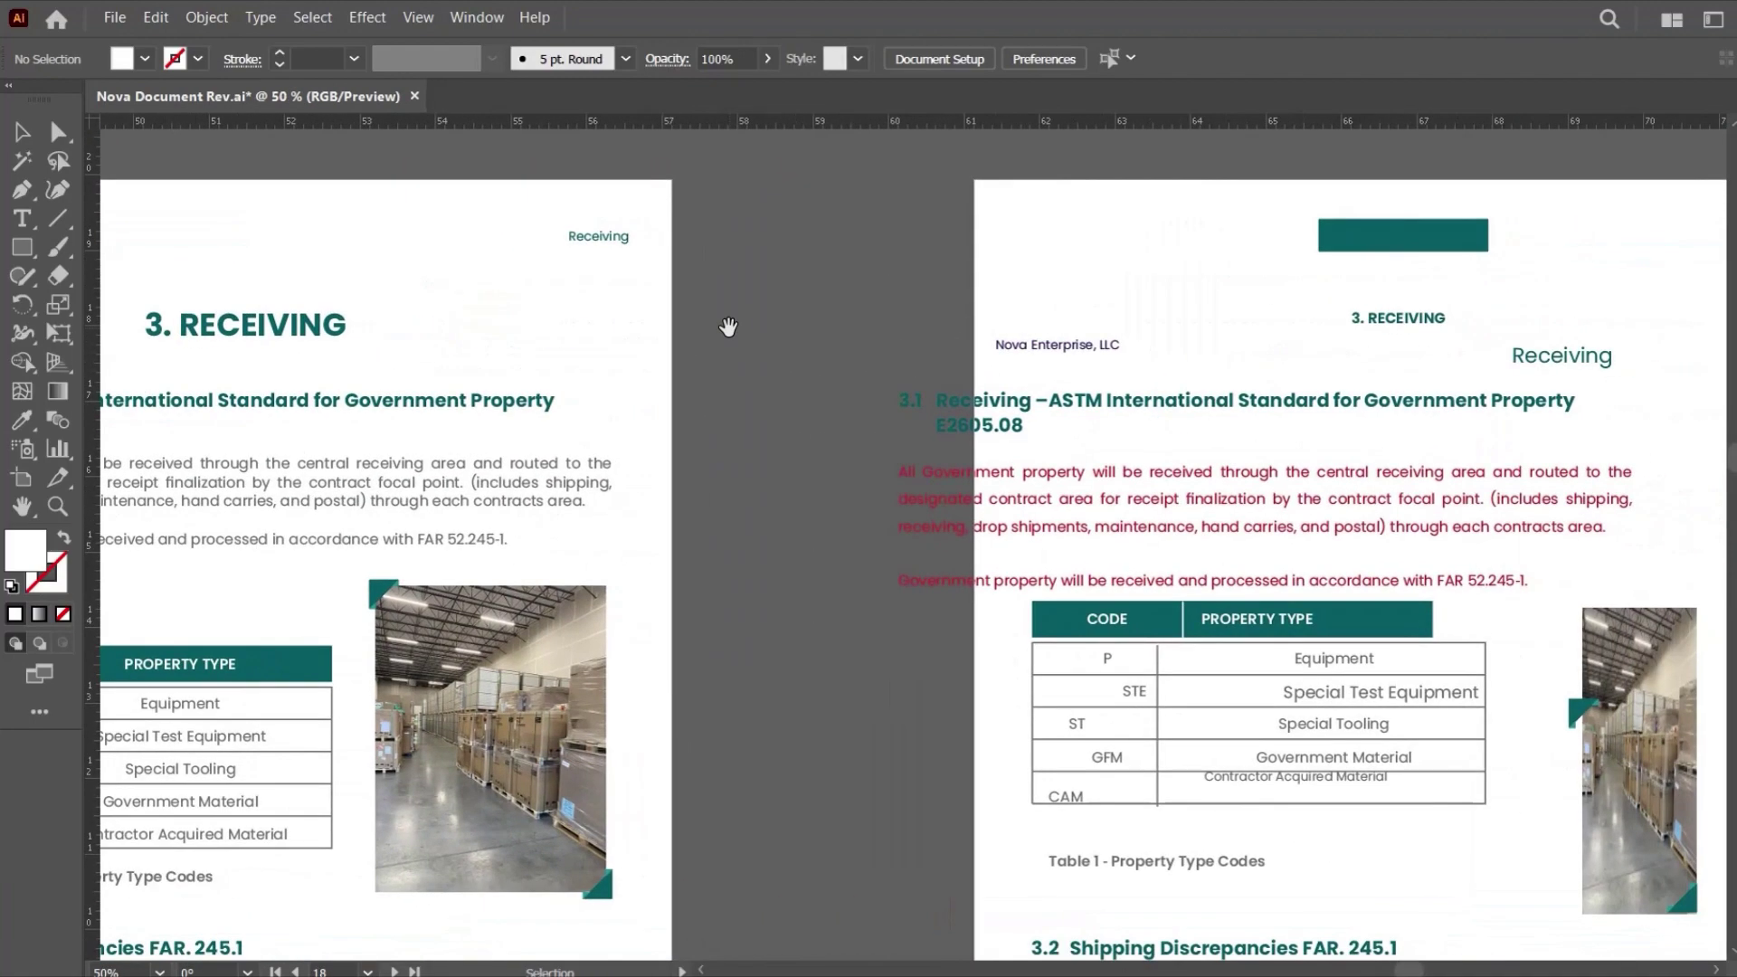
{"action": "left_click", "coordinate": [1402, 226]}
{"action": "left_click_drag", "start_coordinate": [1407, 233], "coordinate": [1063, 265]}
Recolour the "Nova Enterprise, LLC" text white by sampling the page background with the Eyedropper.
{"action": "left_click", "coordinate": [1071, 355]}
{"action": "key", "text": "i"}
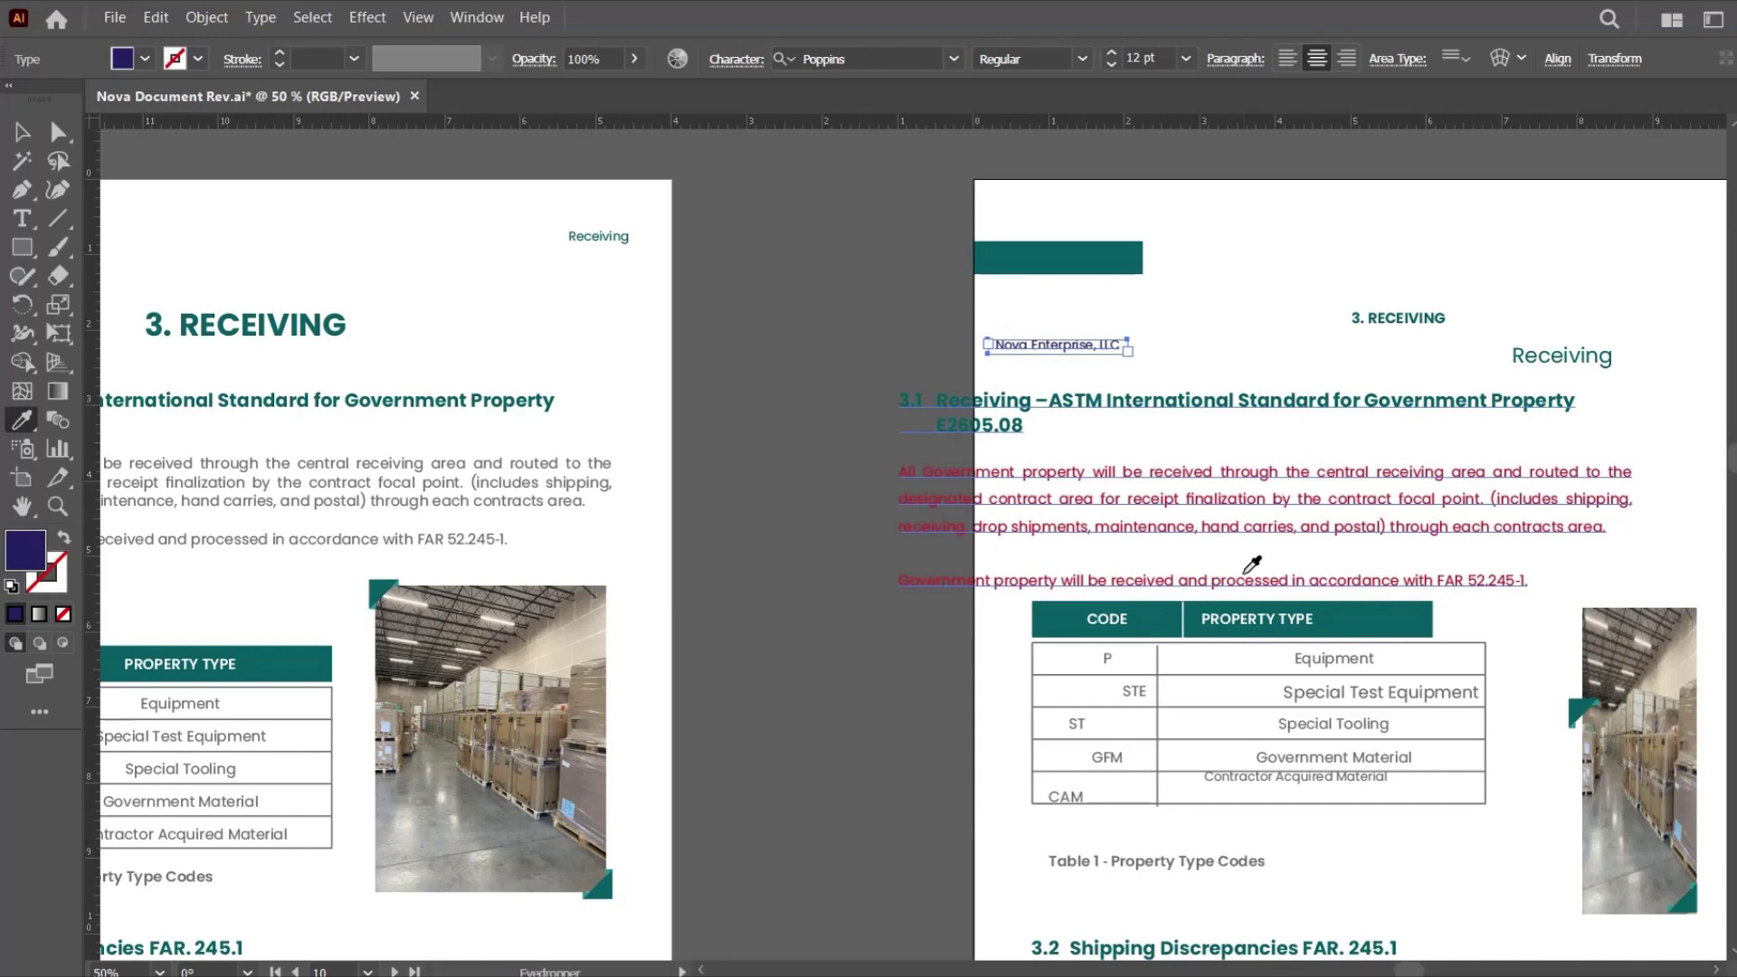
{"action": "left_click", "coordinate": [1080, 327]}
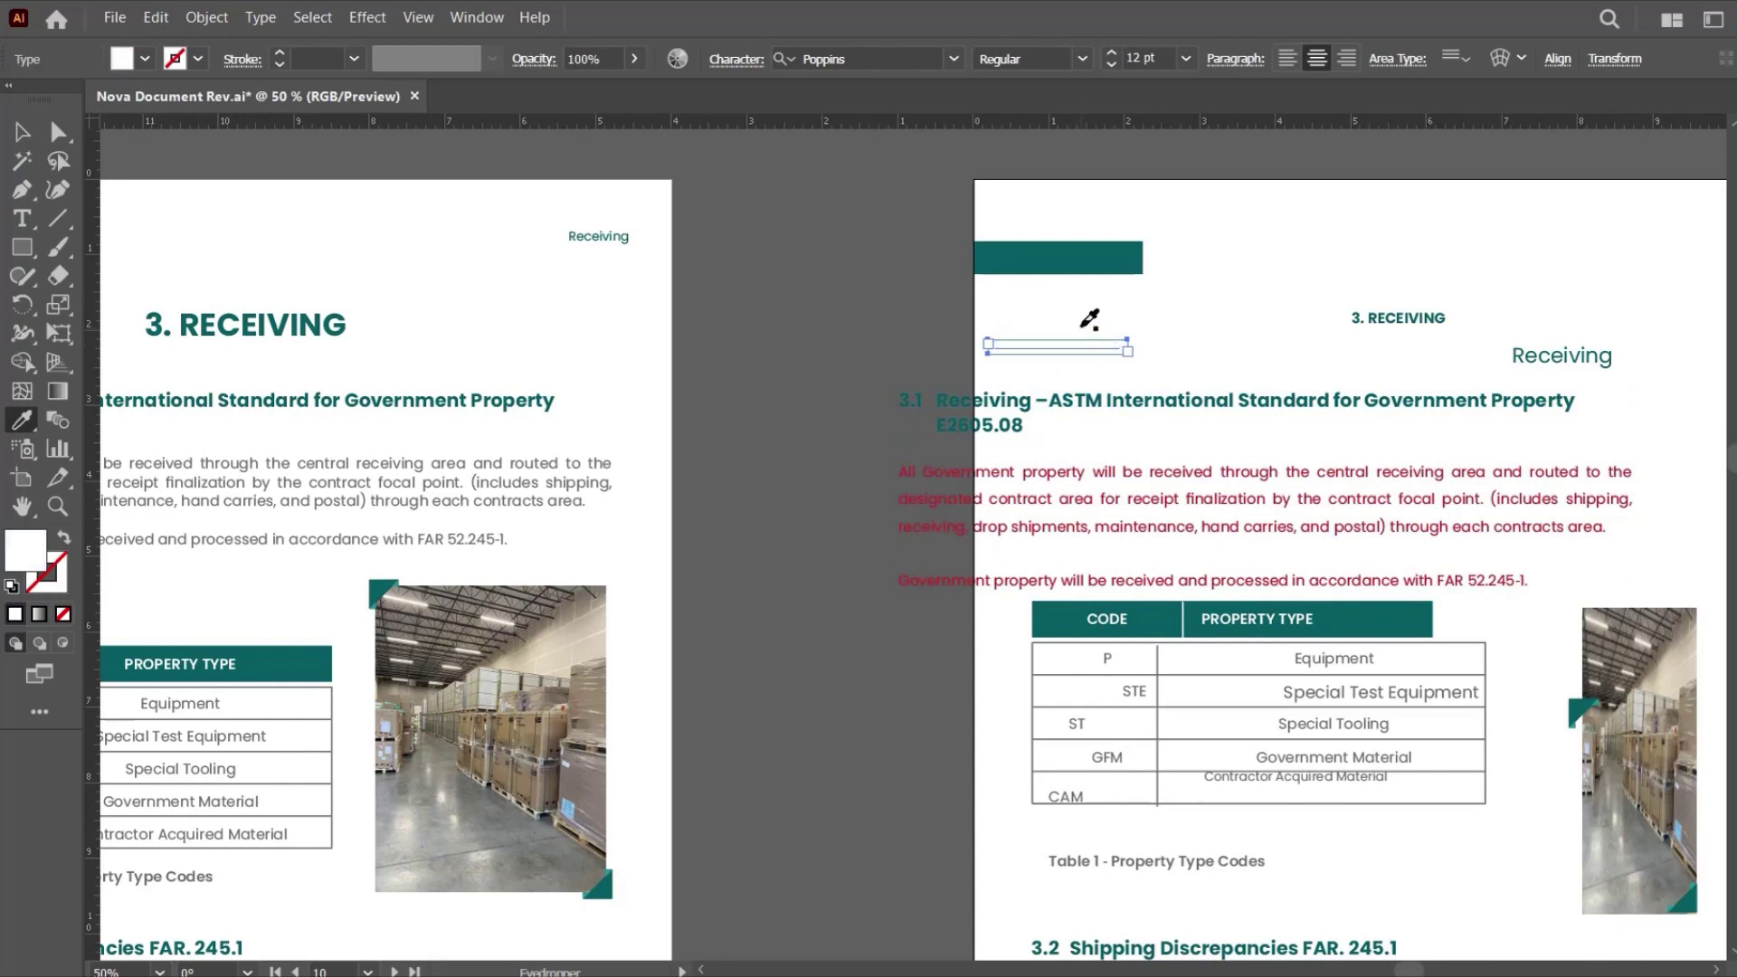
{"action": "key", "text": "v"}
Move the white "Nova Enterprise, LLC" text onto the green header rectangle.
{"action": "left_click", "coordinate": [1118, 333]}
{"action": "left_click_drag", "start_coordinate": [1096, 342], "coordinate": [1098, 251]}
{"action": "left_click", "coordinate": [1095, 308]}
{"action": "key", "text": "ctrl+space"}
{"action": "left_click", "coordinate": [1040, 336], "text": "ctrl"}
{"action": "left_click", "coordinate": [996, 421], "text": "ctrl"}
{"action": "left_click_drag", "start_coordinate": [882, 354], "coordinate": [917, 373]}
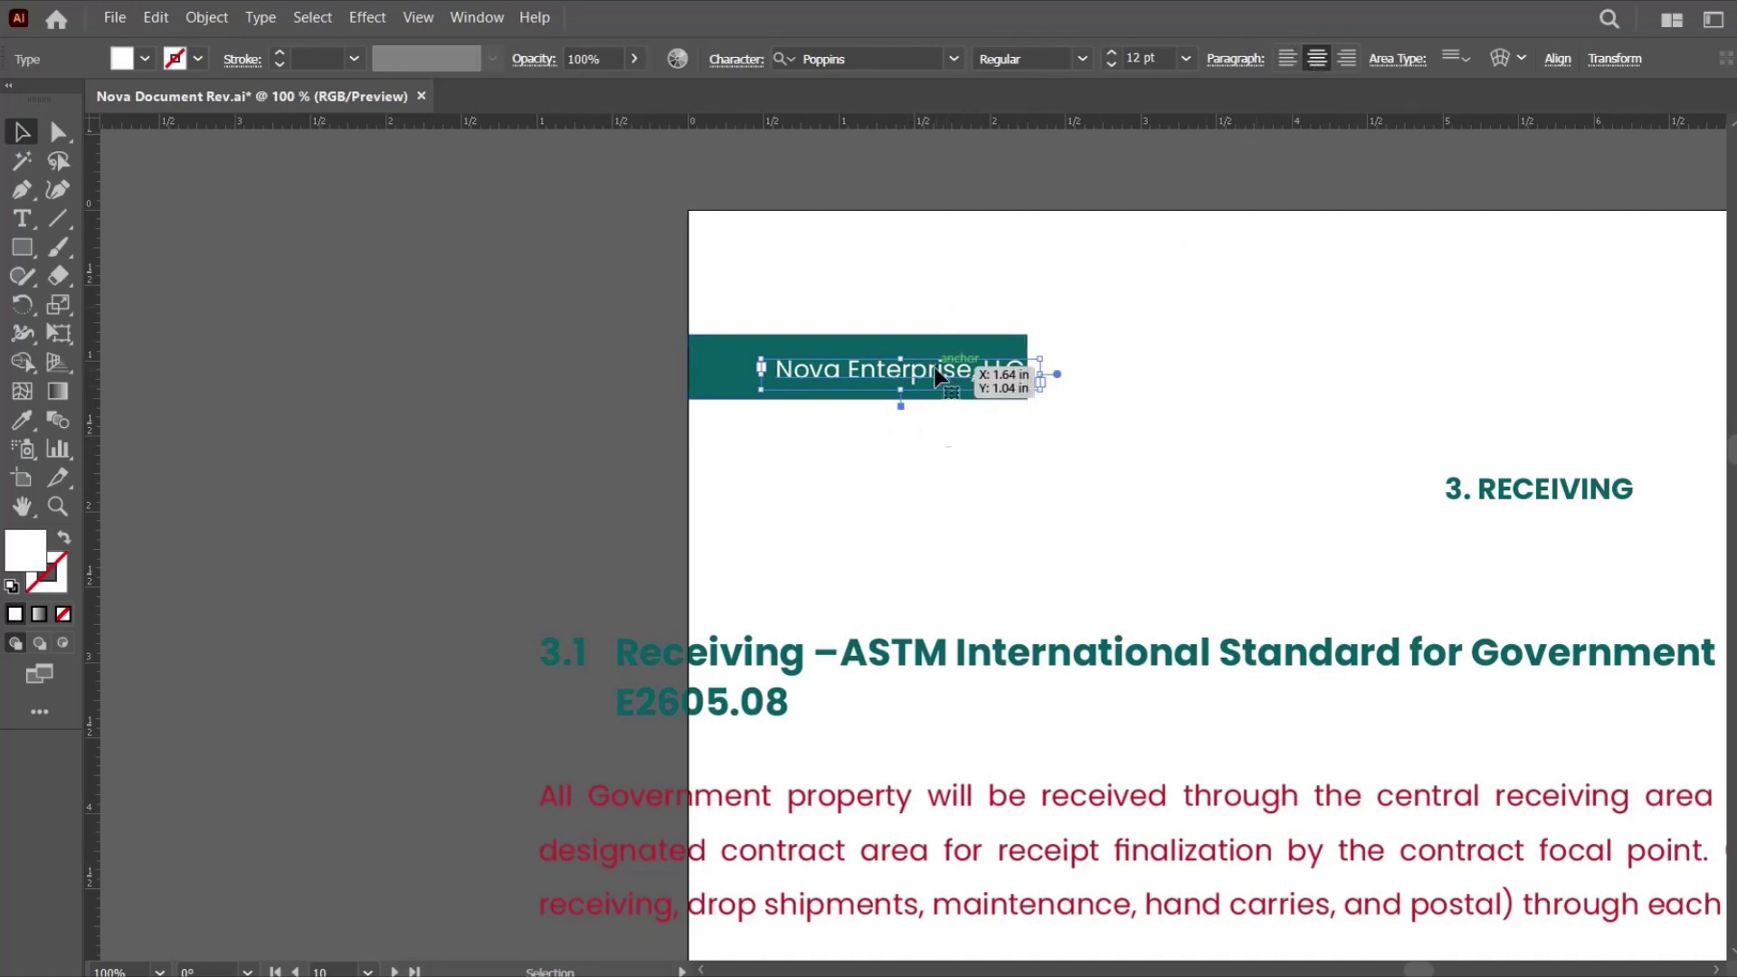
Centre the "Nova Enterprise, LLC" text horizontally on the green rectangle, using the rectangle as key object.
{"action": "left_click_drag", "start_coordinate": [862, 363], "coordinate": [834, 324]}
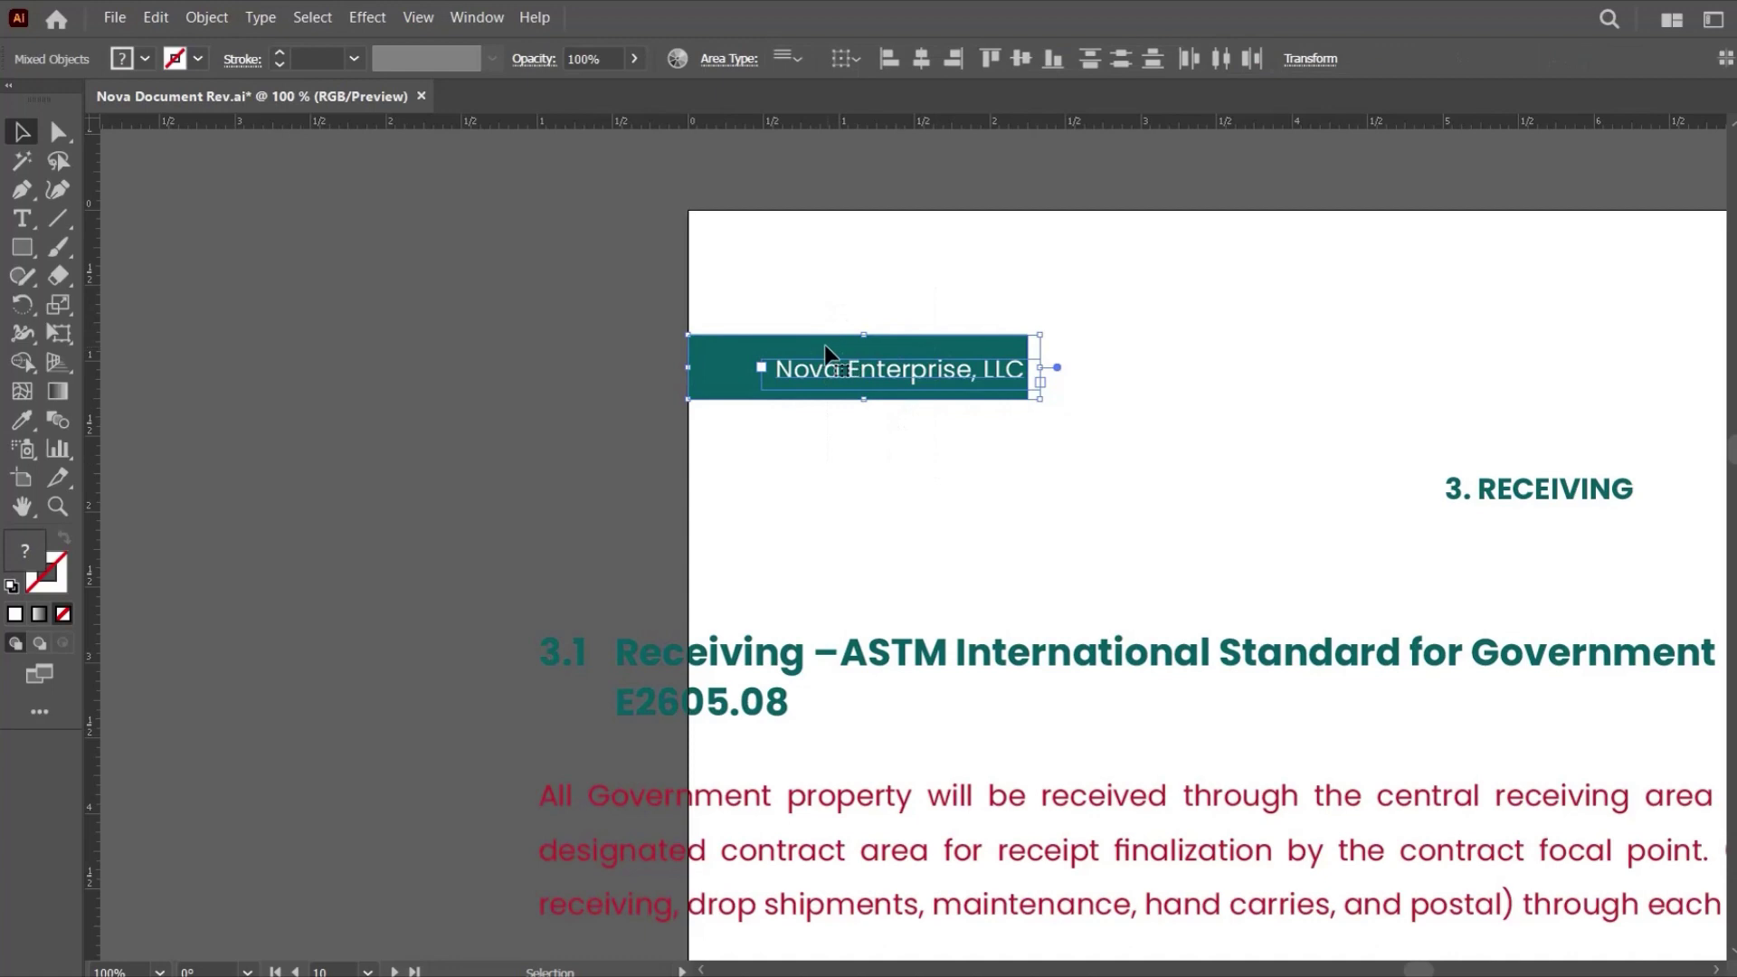
{"action": "left_click", "coordinate": [827, 352]}
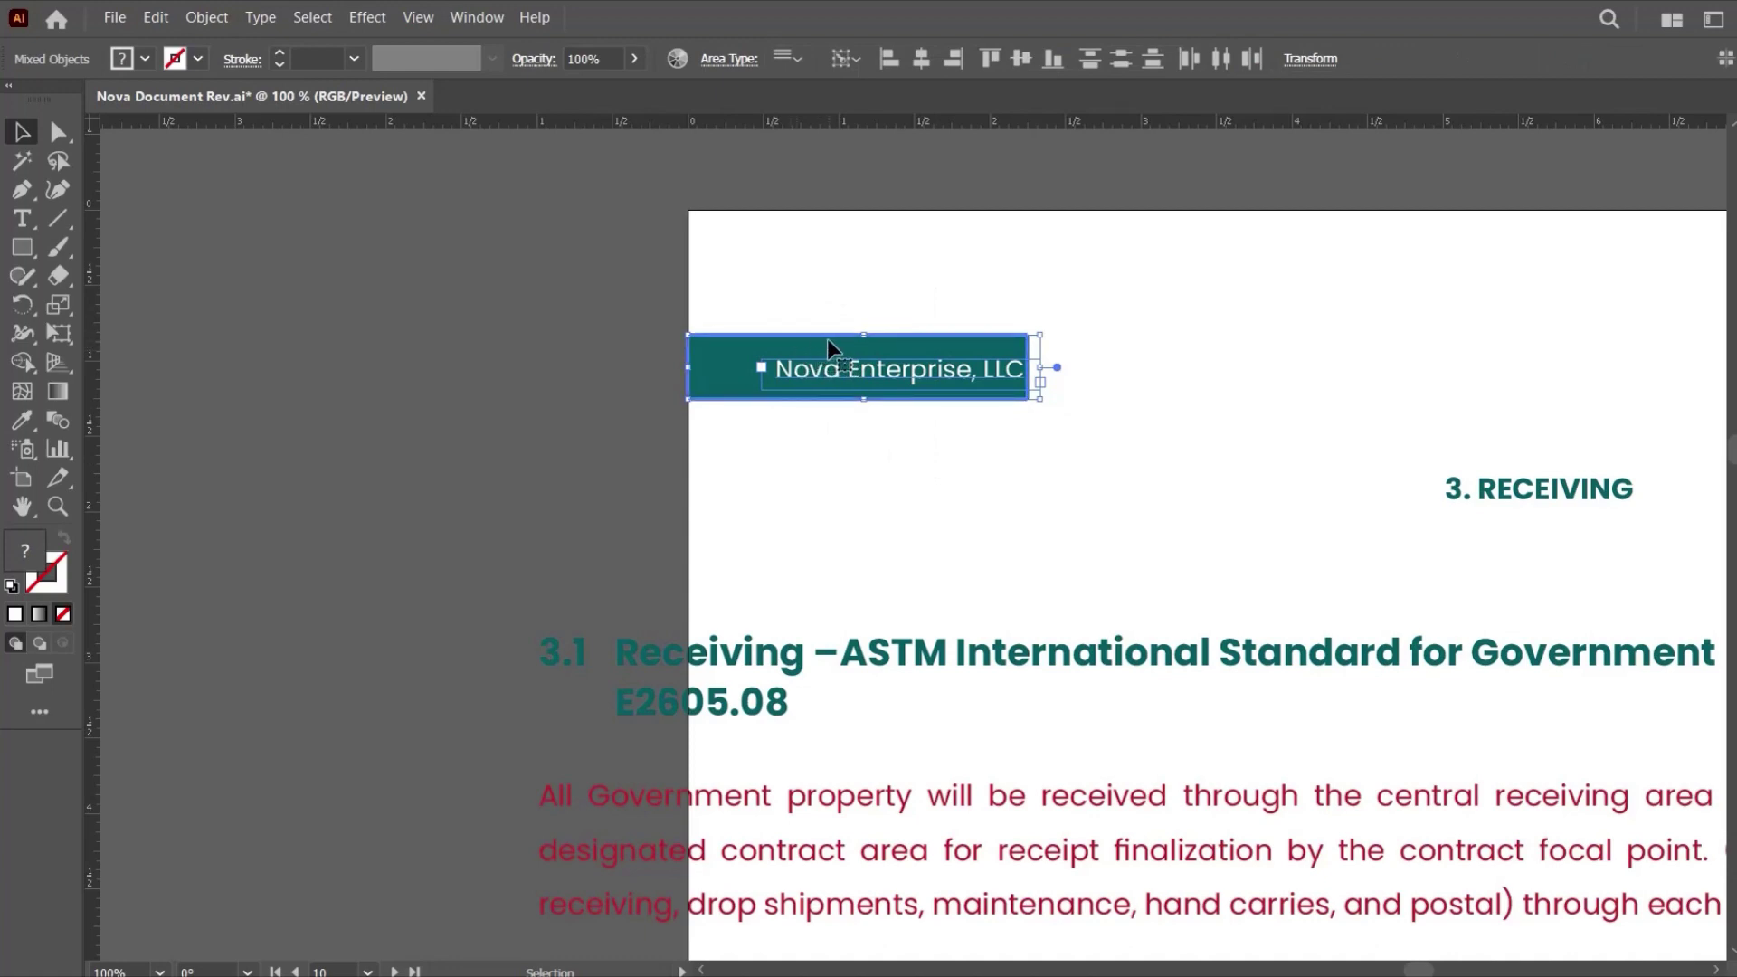
{"action": "left_click", "coordinate": [921, 58]}
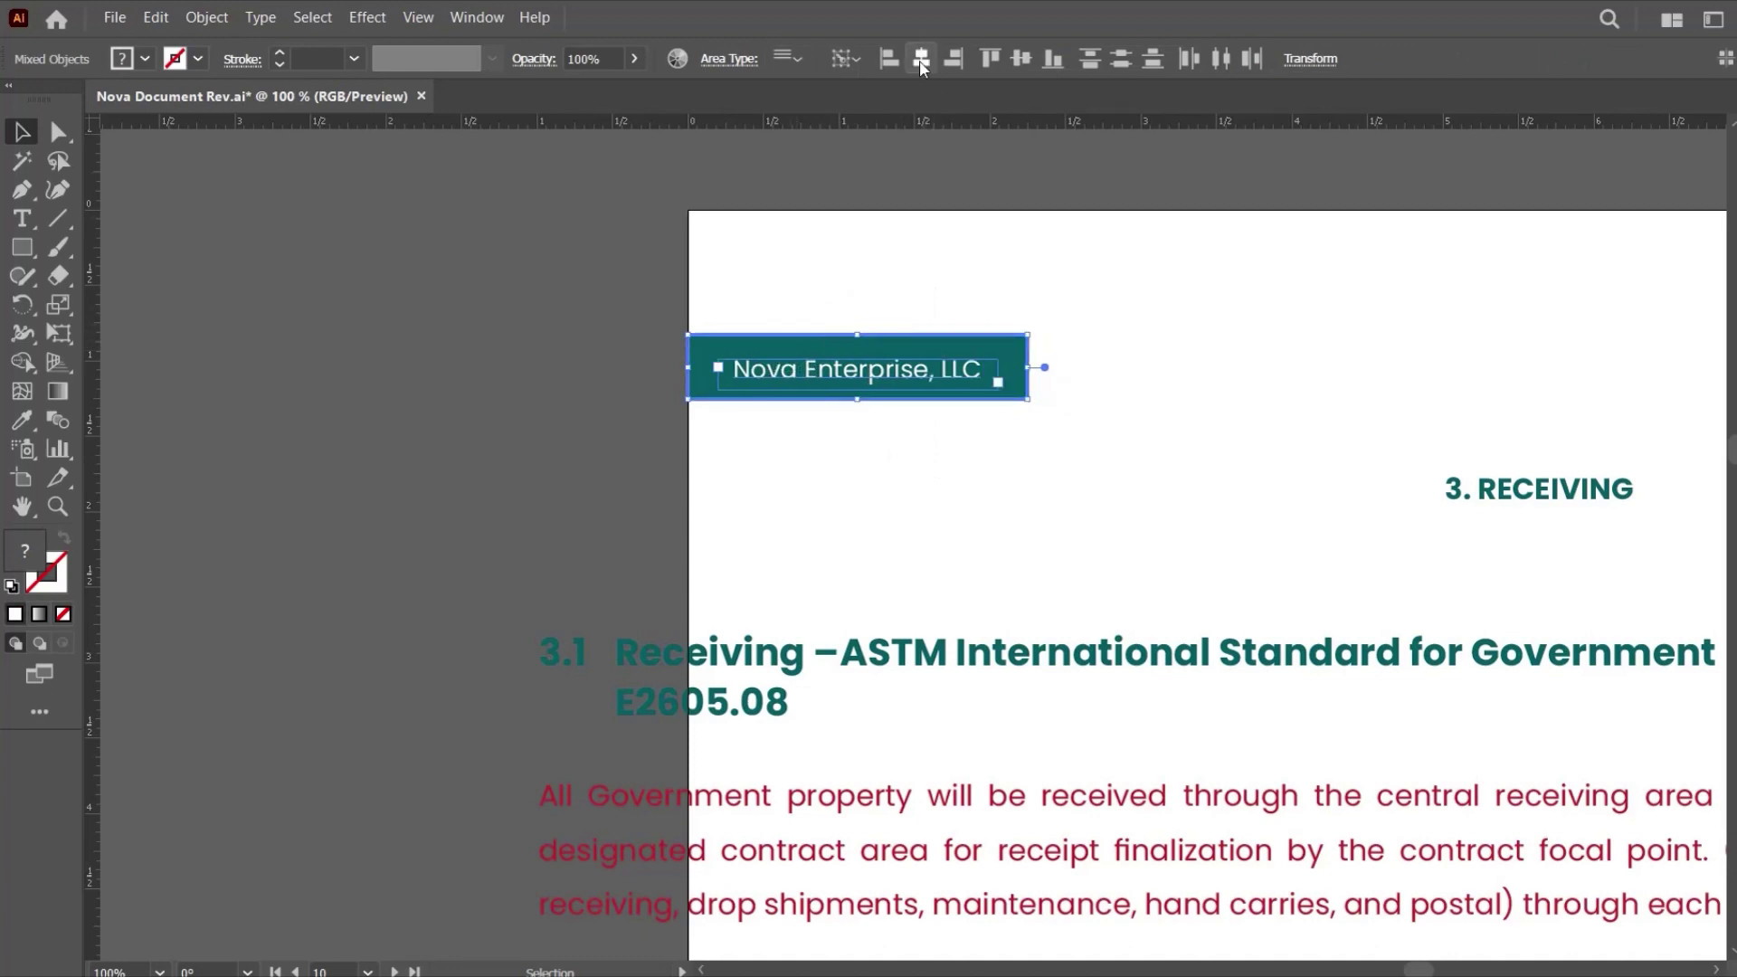
{"action": "left_click", "coordinate": [909, 222]}
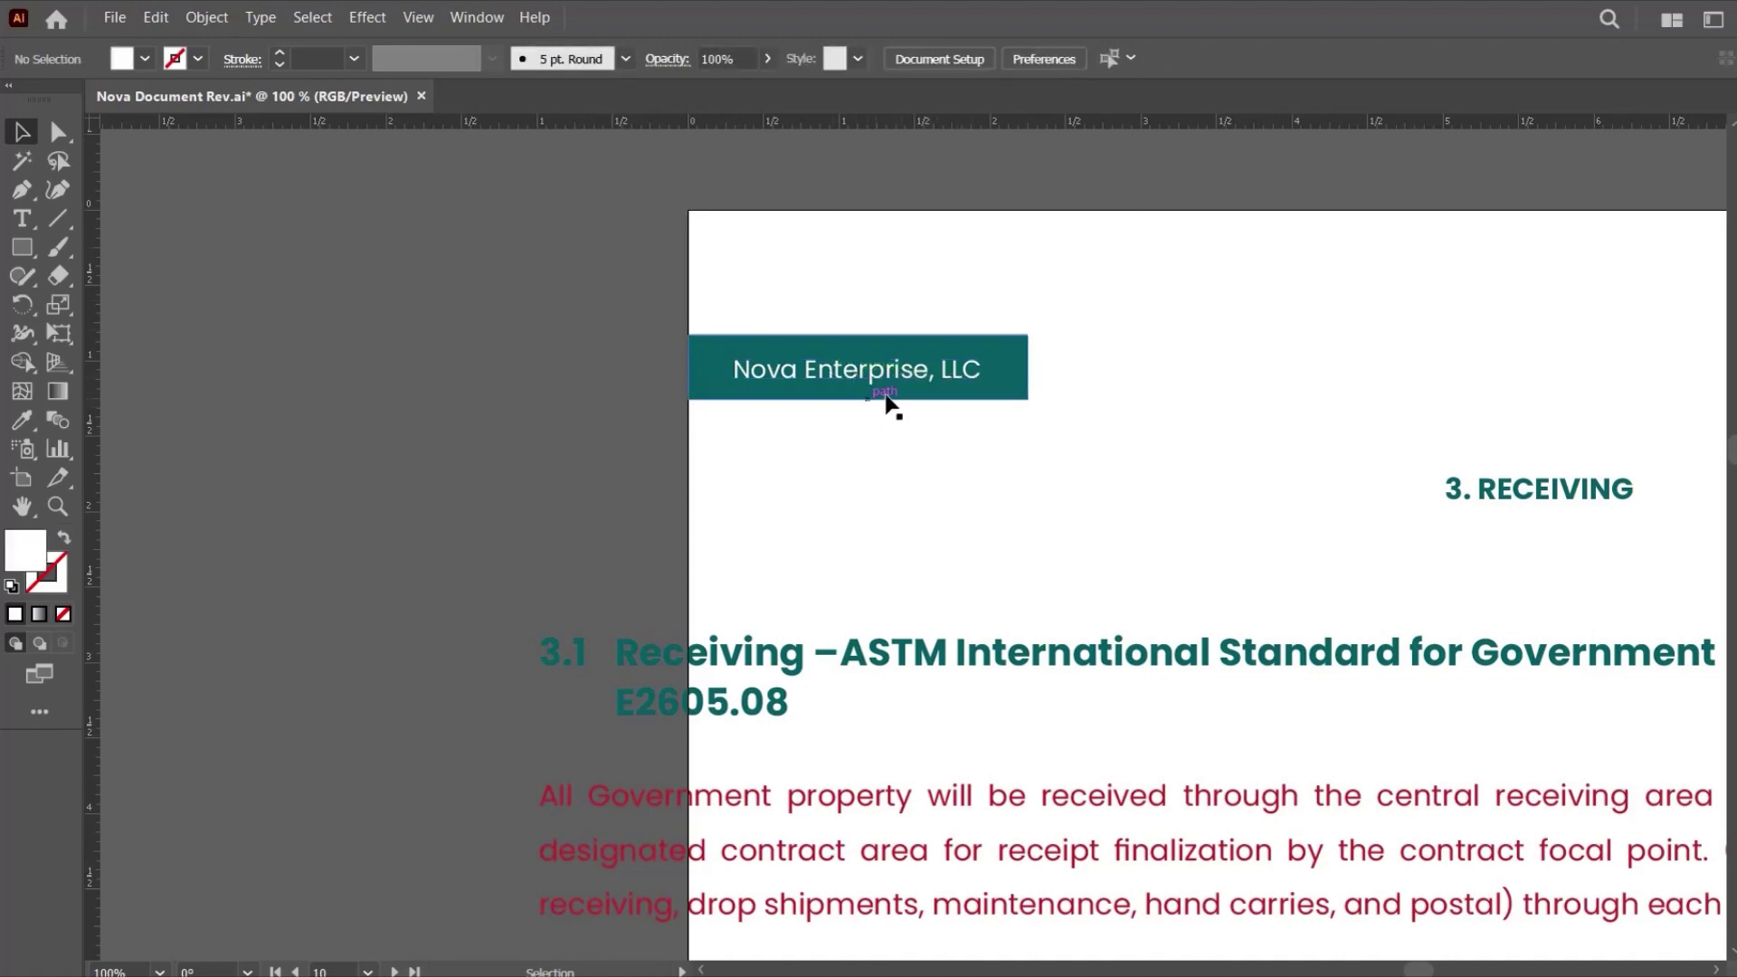
Move the "Receiving" label up level with the green bar and add a horizontal ruler guide across the header.
{"action": "left_click", "coordinate": [1098, 471], "text": "ctrl+alt"}
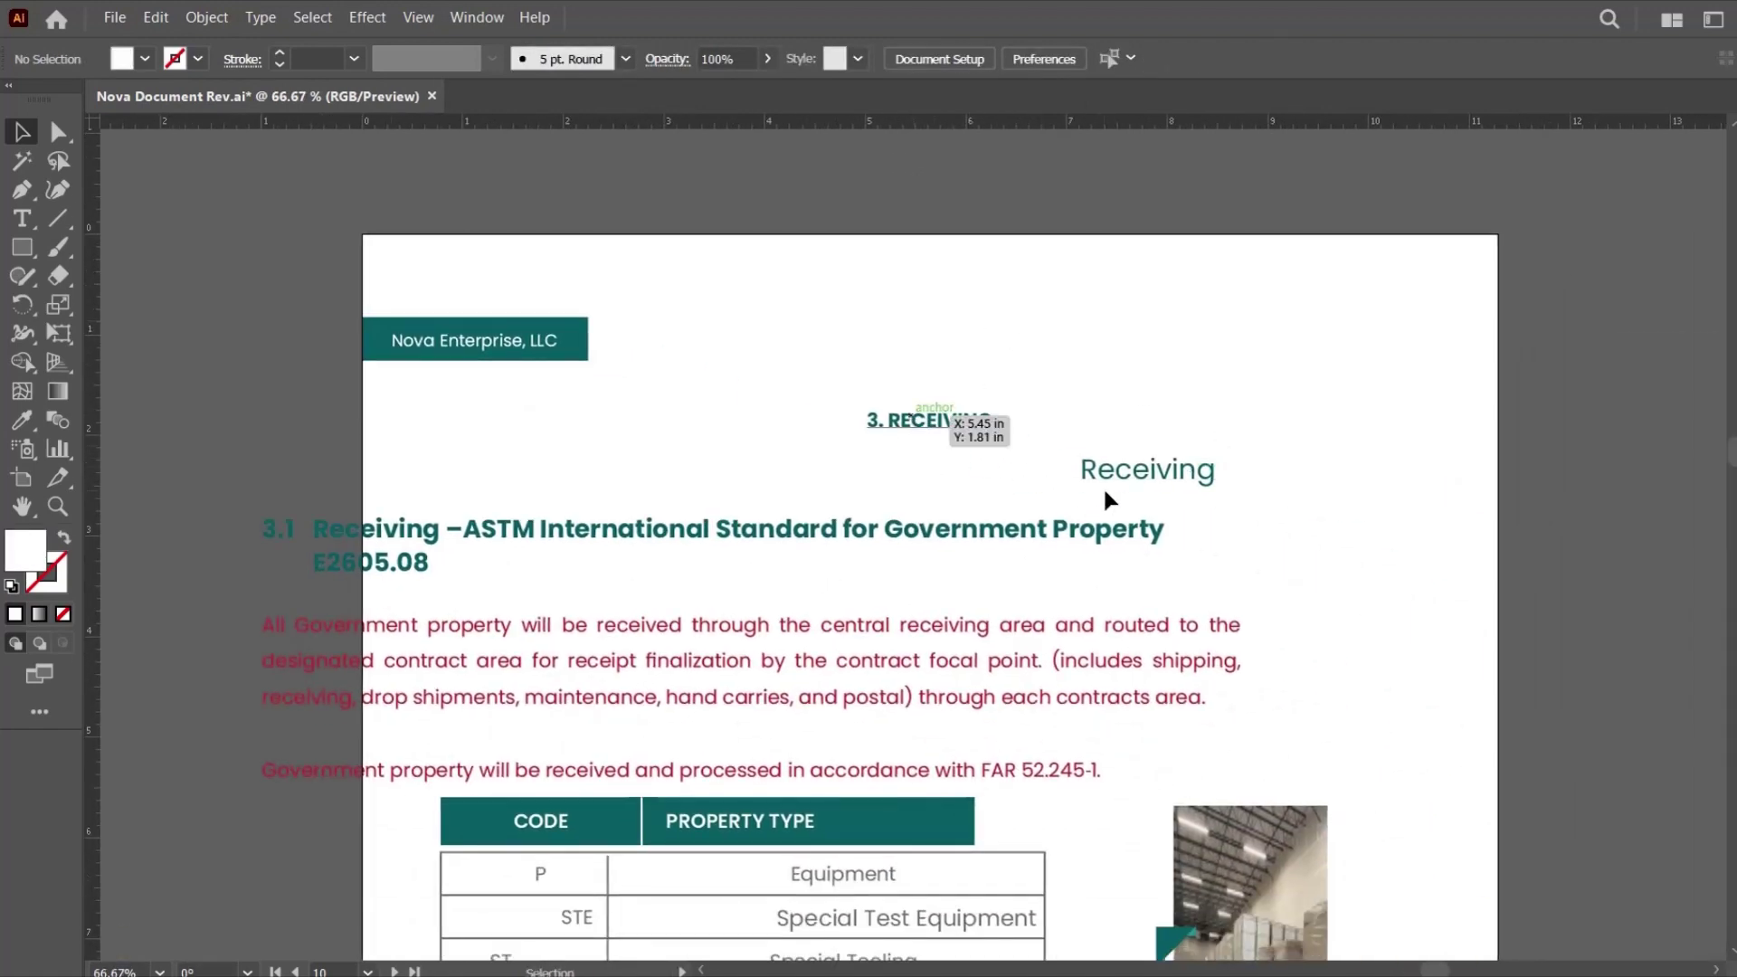
{"action": "left_click_drag", "start_coordinate": [1142, 483], "coordinate": [771, 348]}
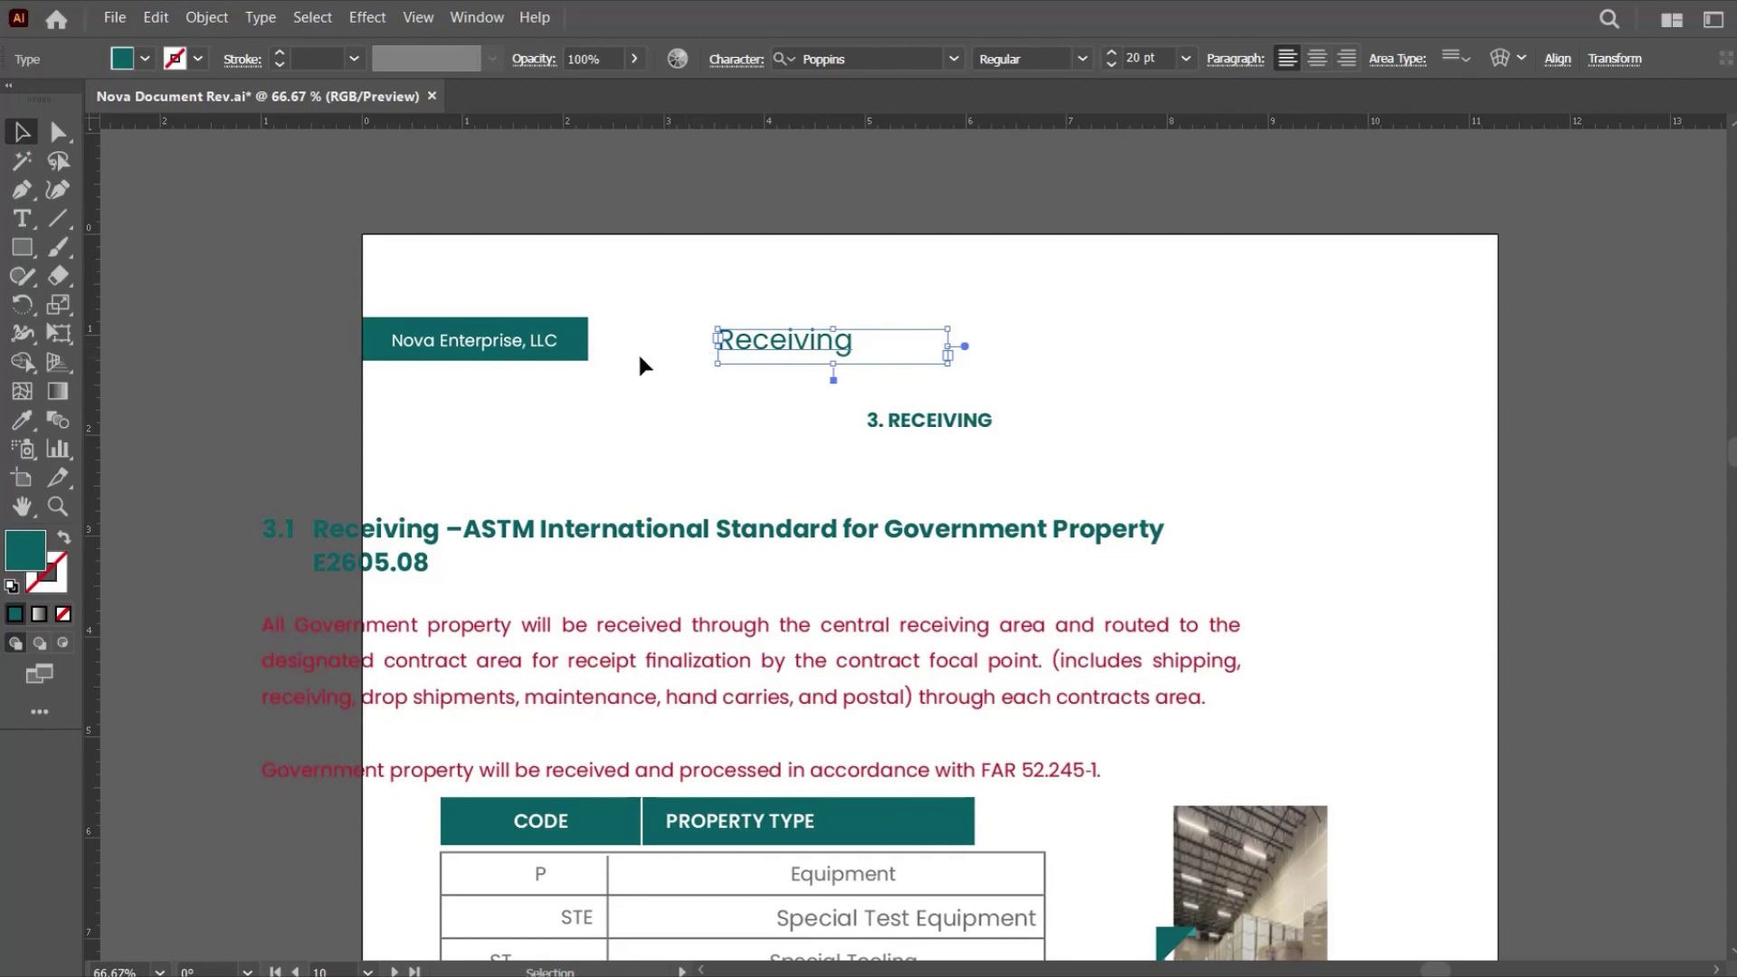
{"action": "left_click_drag", "start_coordinate": [654, 129], "coordinate": [637, 349]}
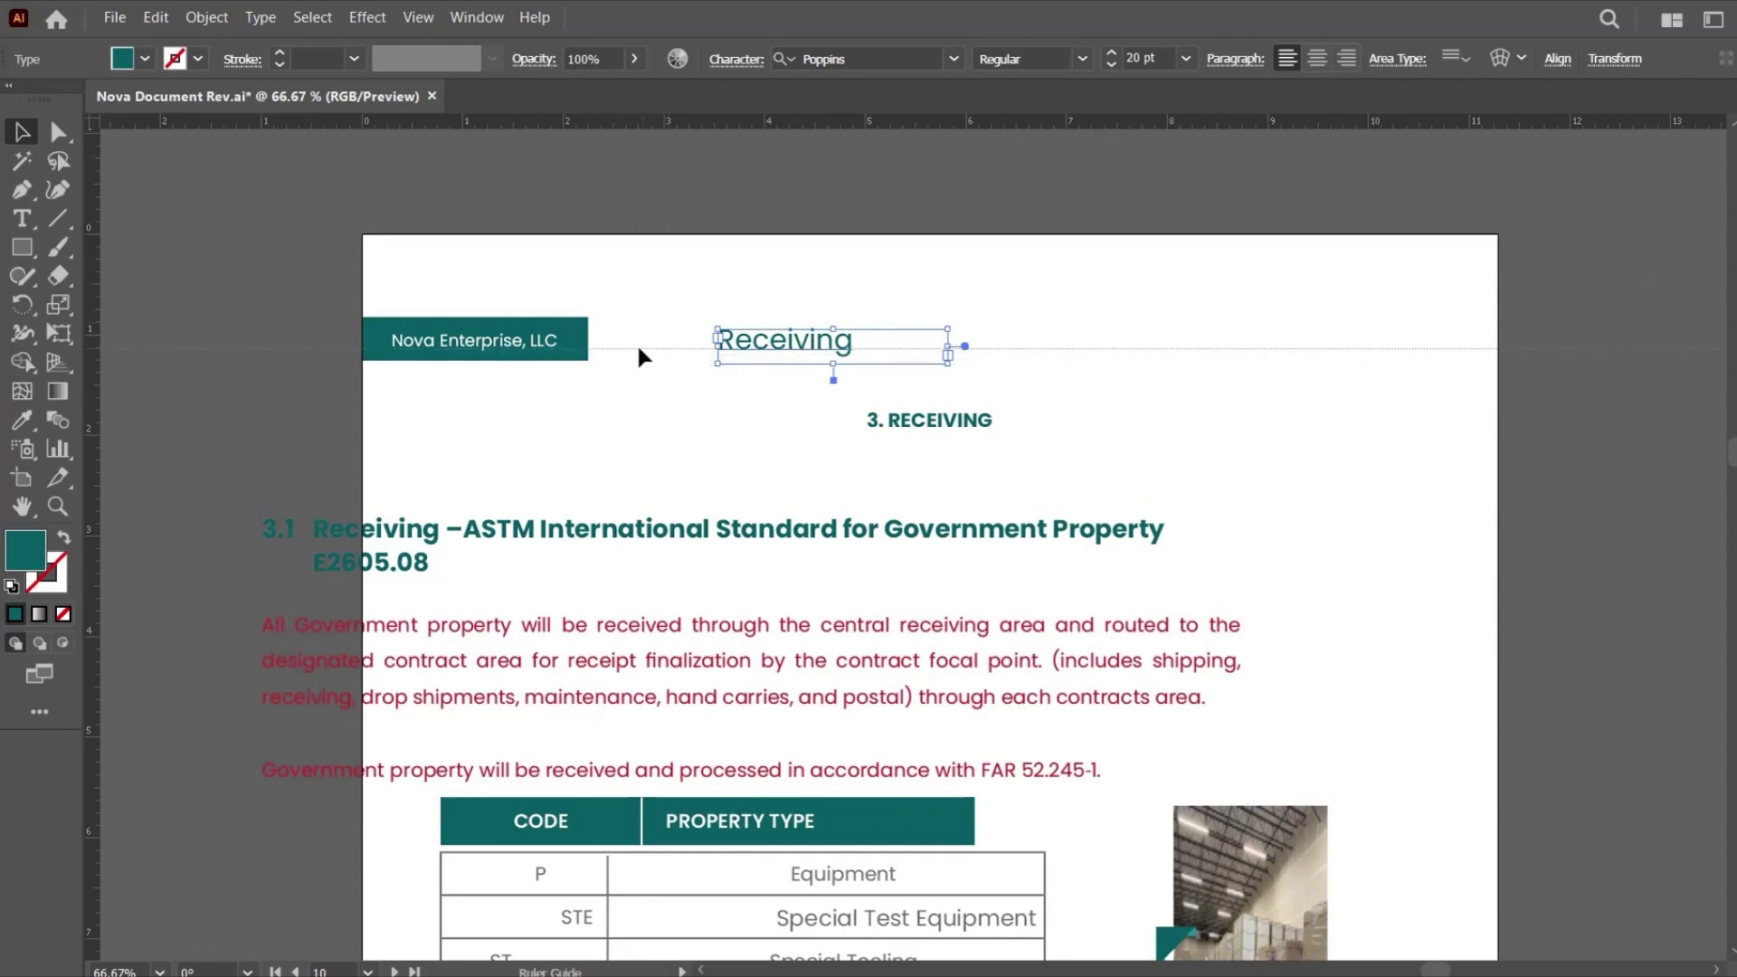
{"action": "left_click_drag", "start_coordinate": [632, 349], "coordinate": [619, 348]}
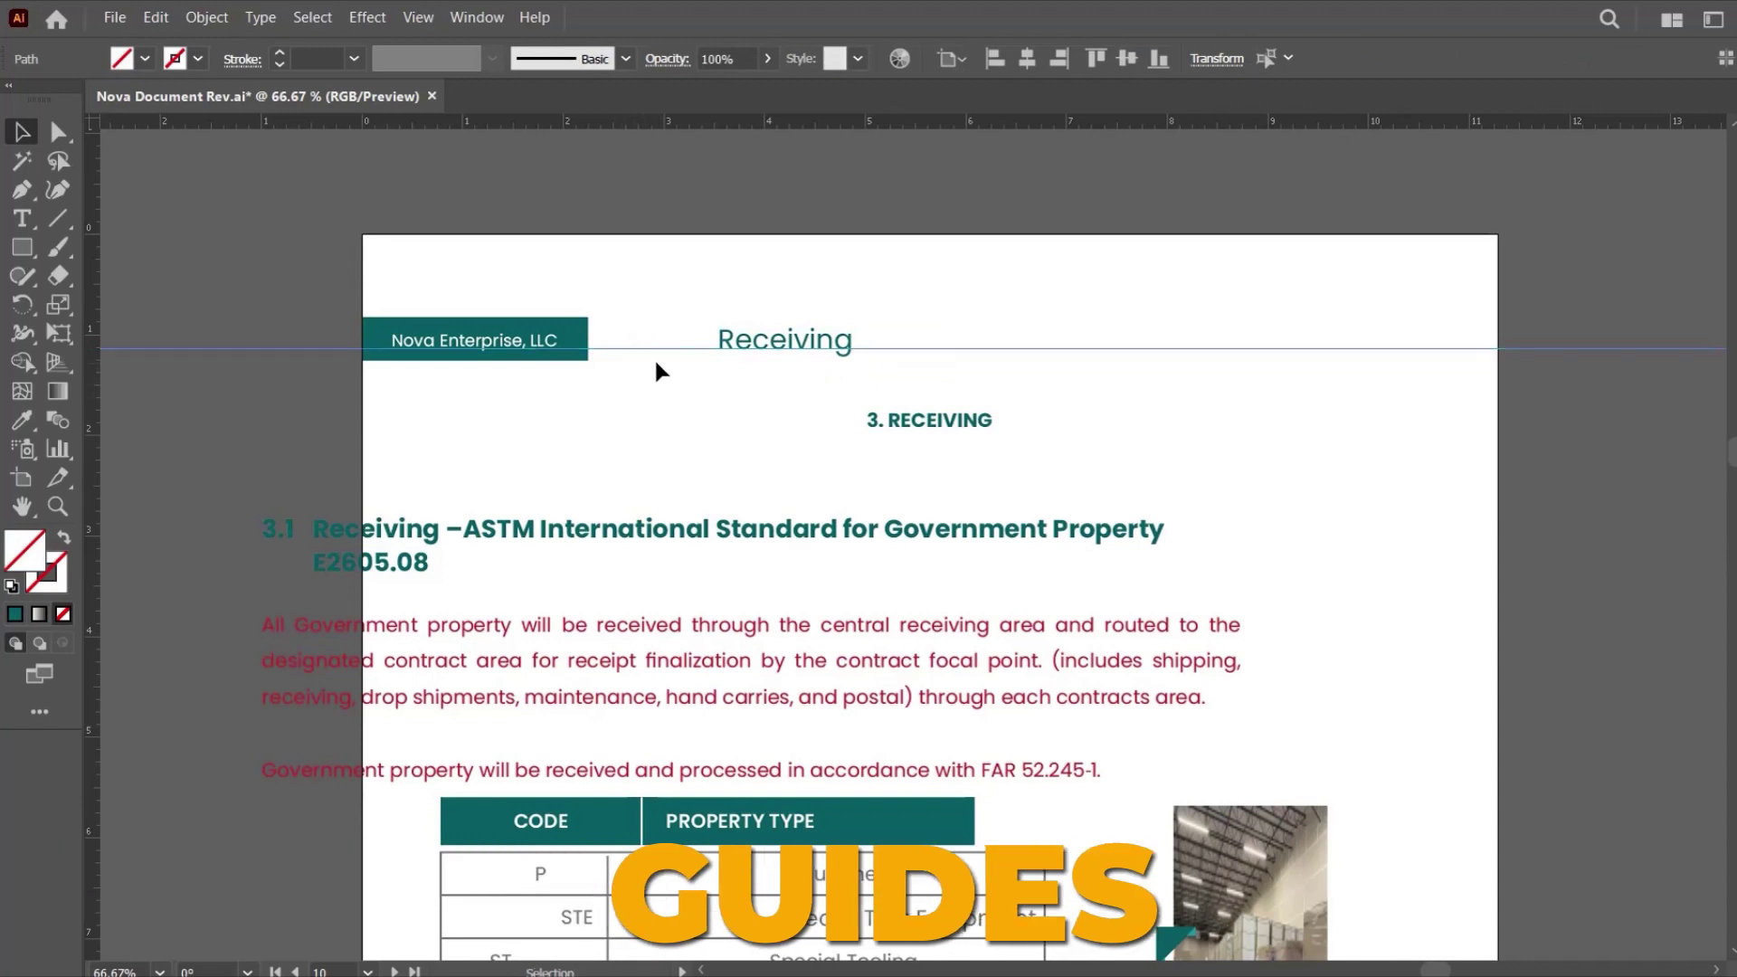
{"action": "left_click", "coordinate": [693, 401]}
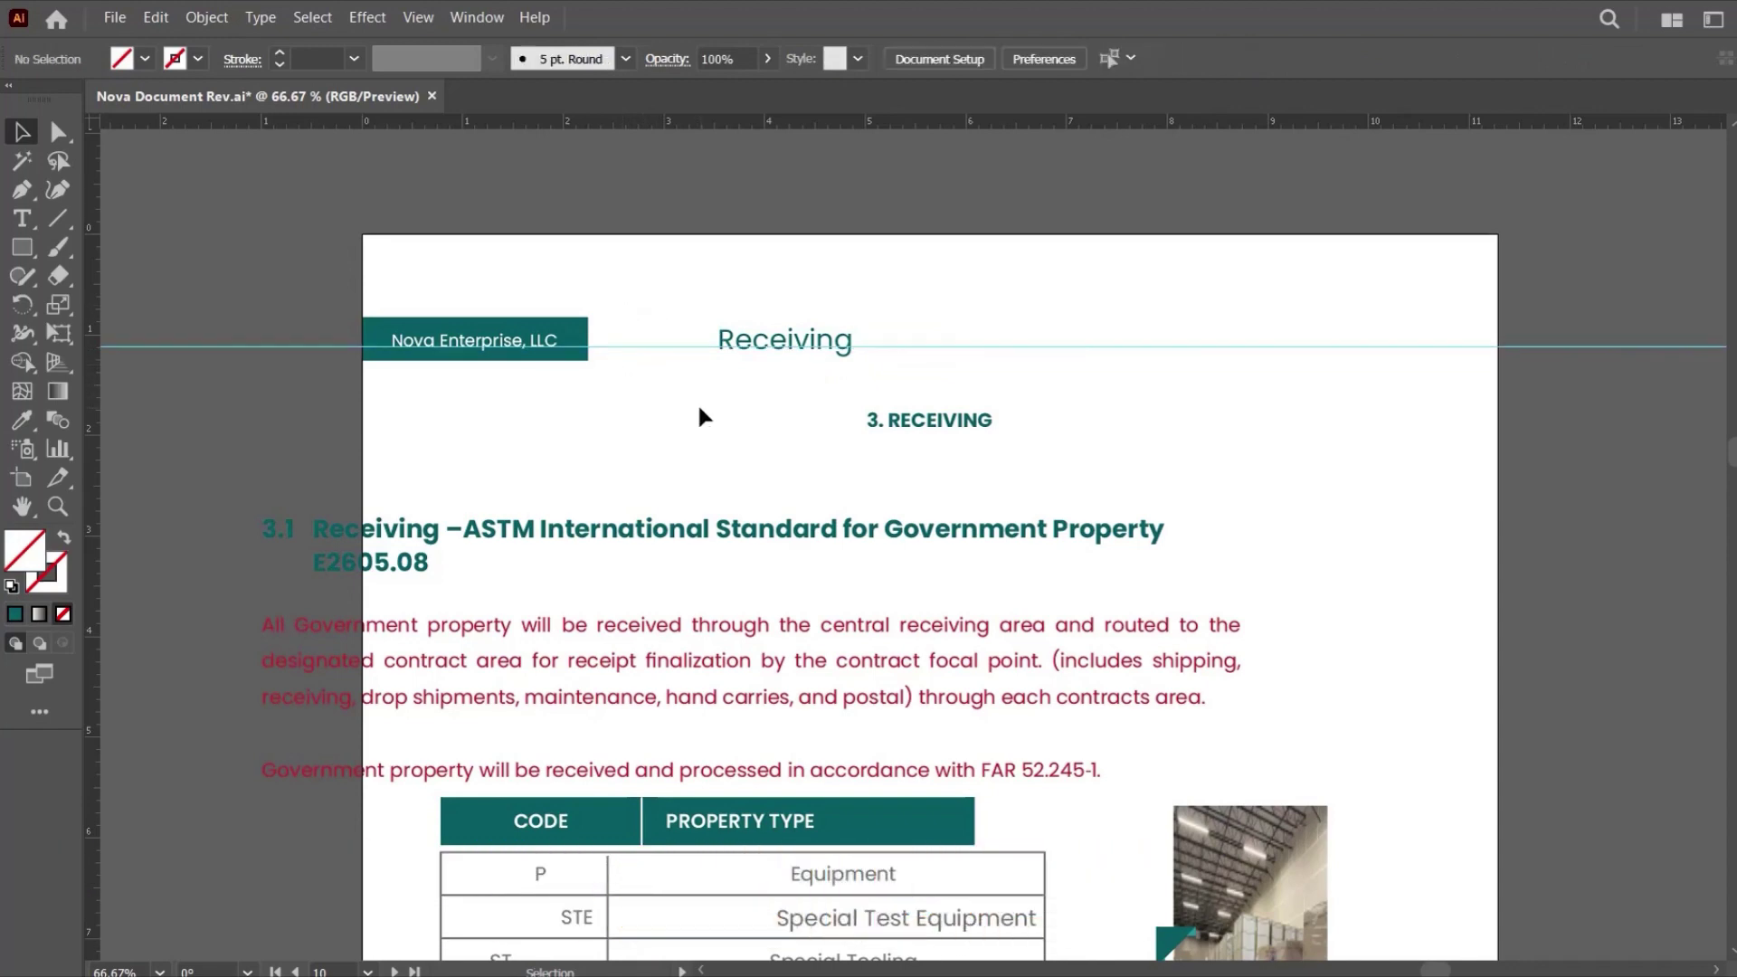
Set the "Receiving" header label's font size to 12 pt.
{"action": "left_click", "coordinate": [825, 346]}
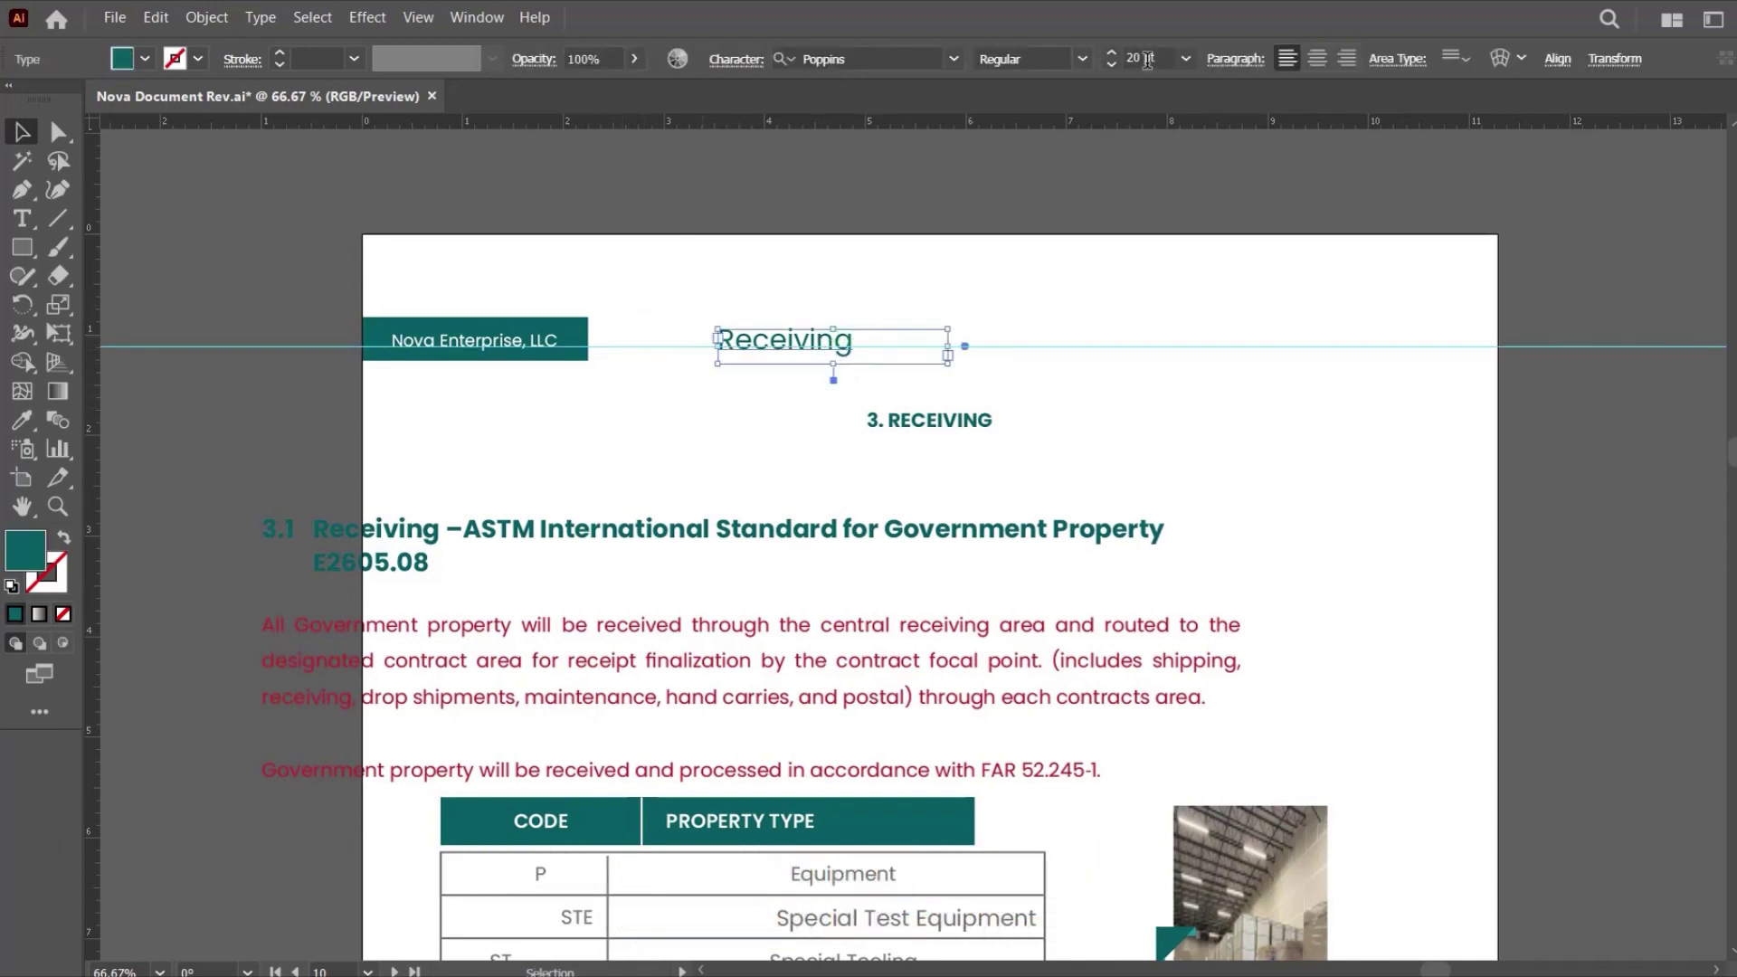
{"action": "left_click", "coordinate": [1148, 59]}
{"action": "type", "text": "12"}
{"action": "key", "text": "Return"}
{"action": "left_click", "coordinate": [813, 315]}
{"action": "left_click", "coordinate": [819, 346]}
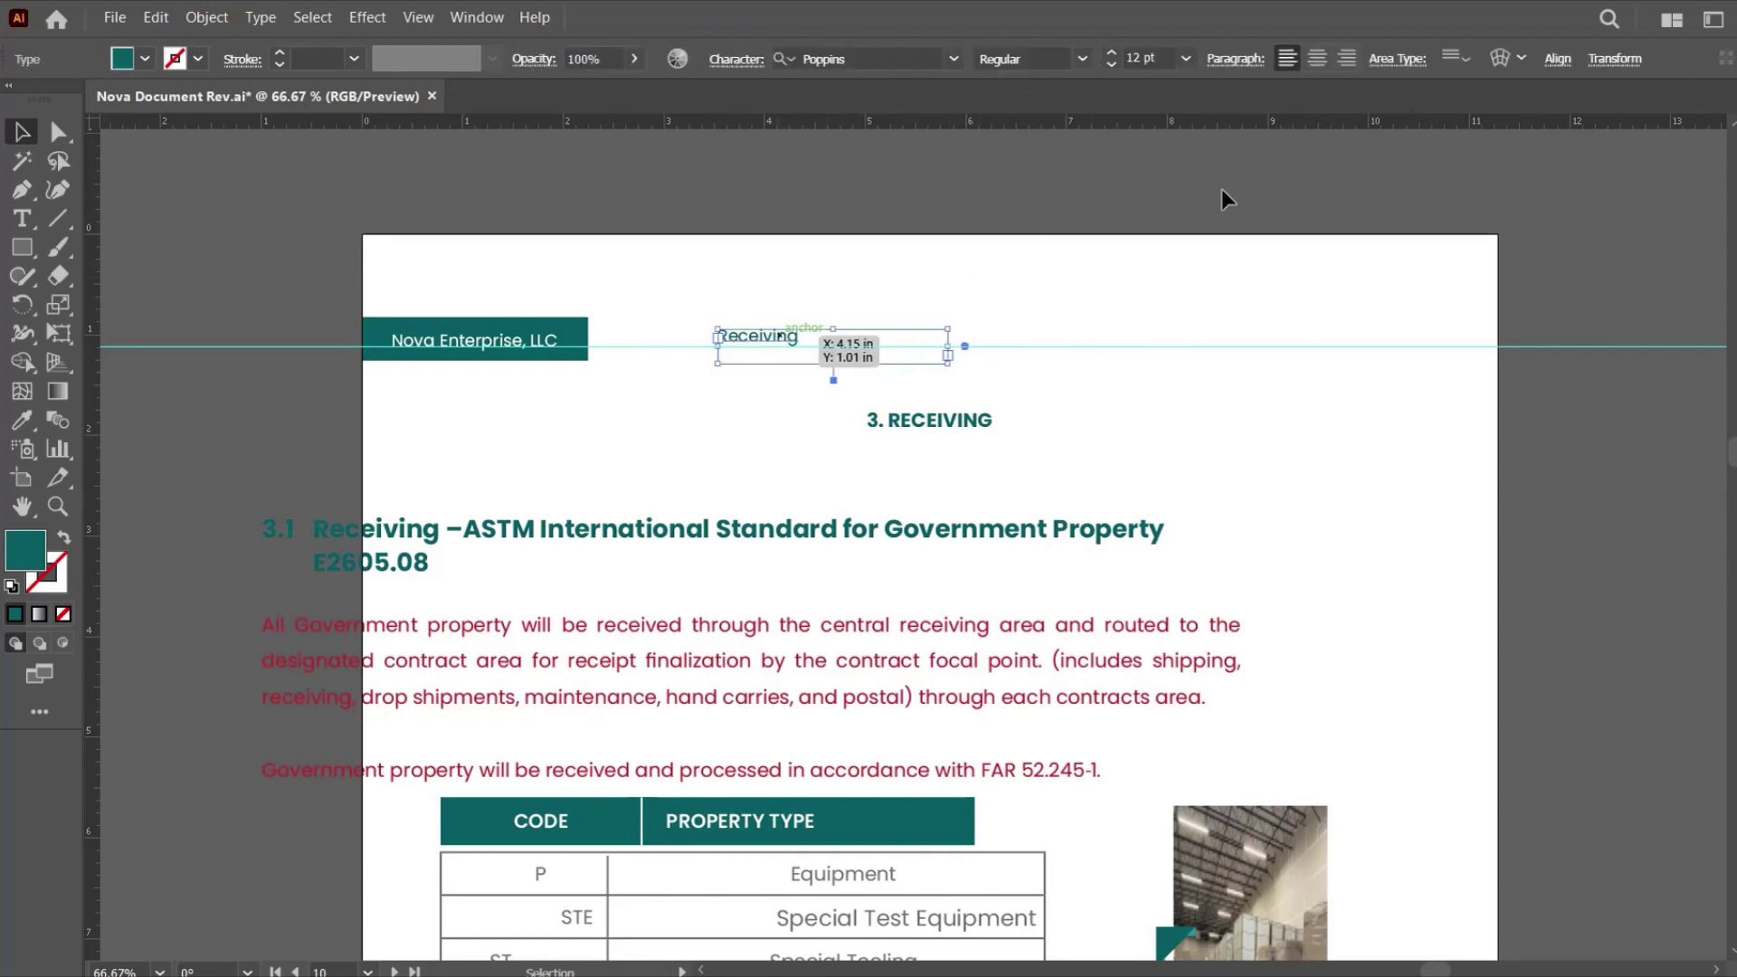
Right-align the "Receiving" label's text and place it at the page's right margin, level with the company name.
{"action": "left_click", "coordinate": [1344, 60]}
{"action": "left_click_drag", "start_coordinate": [914, 337], "coordinate": [1328, 347]}
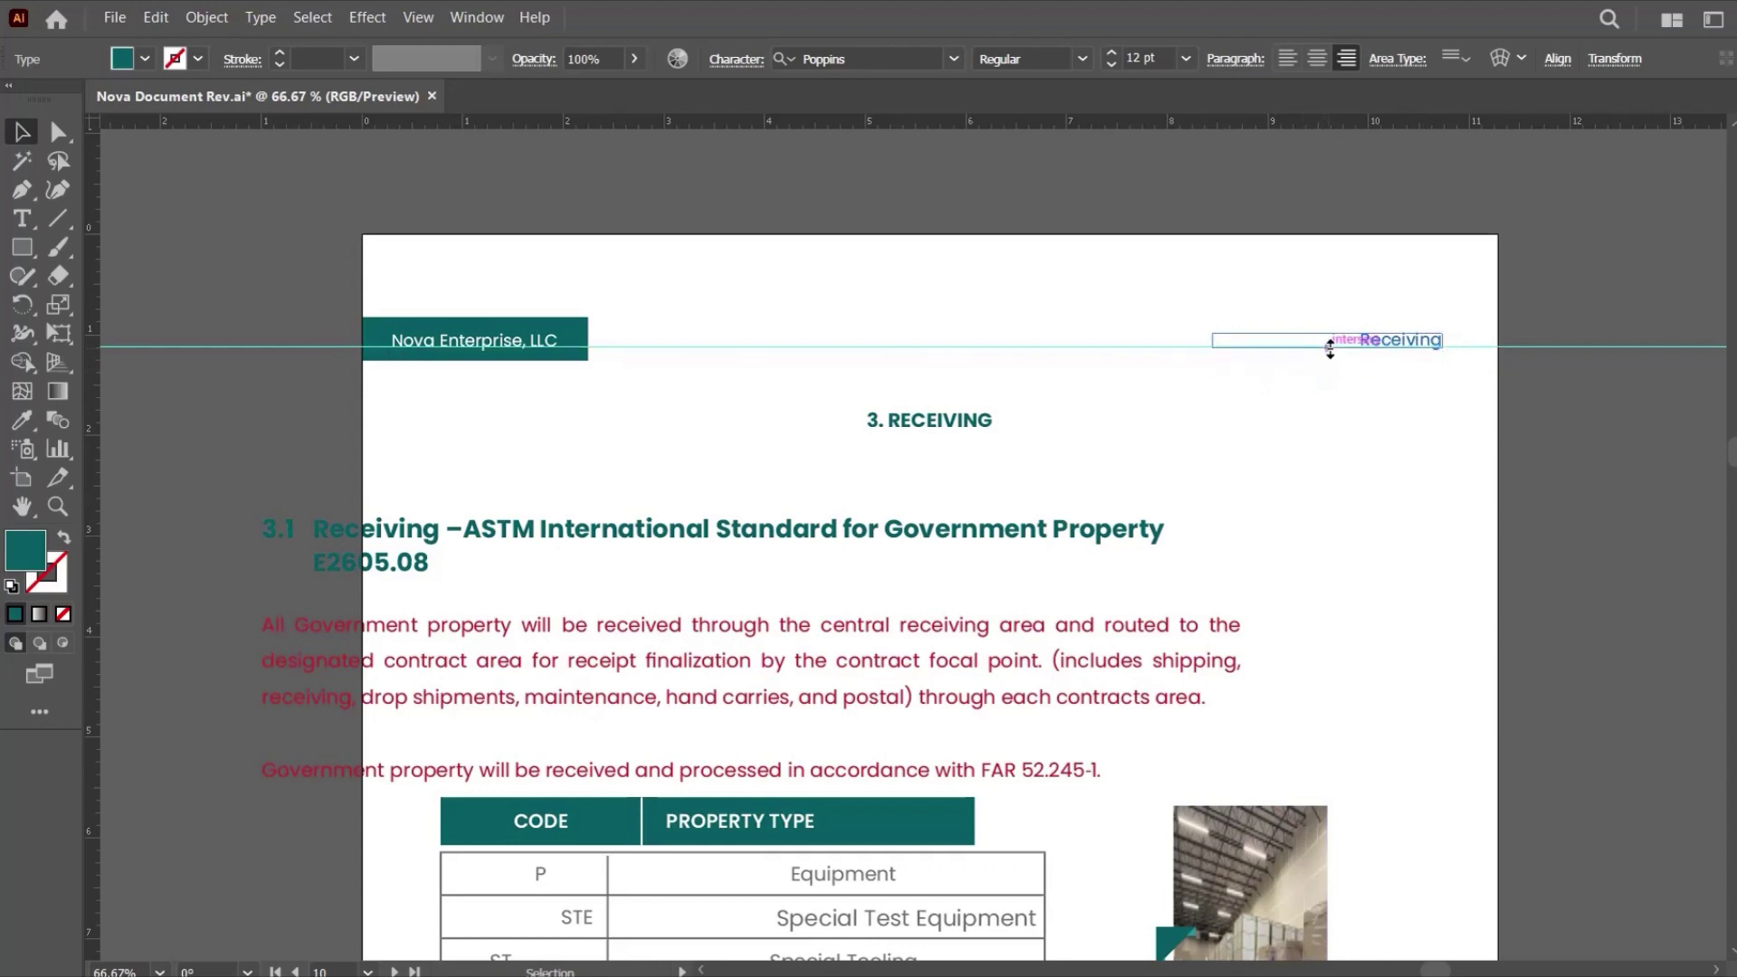
{"action": "left_click_drag", "start_coordinate": [1218, 349], "coordinate": [1251, 353]}
{"action": "left_click", "coordinate": [1259, 398]}
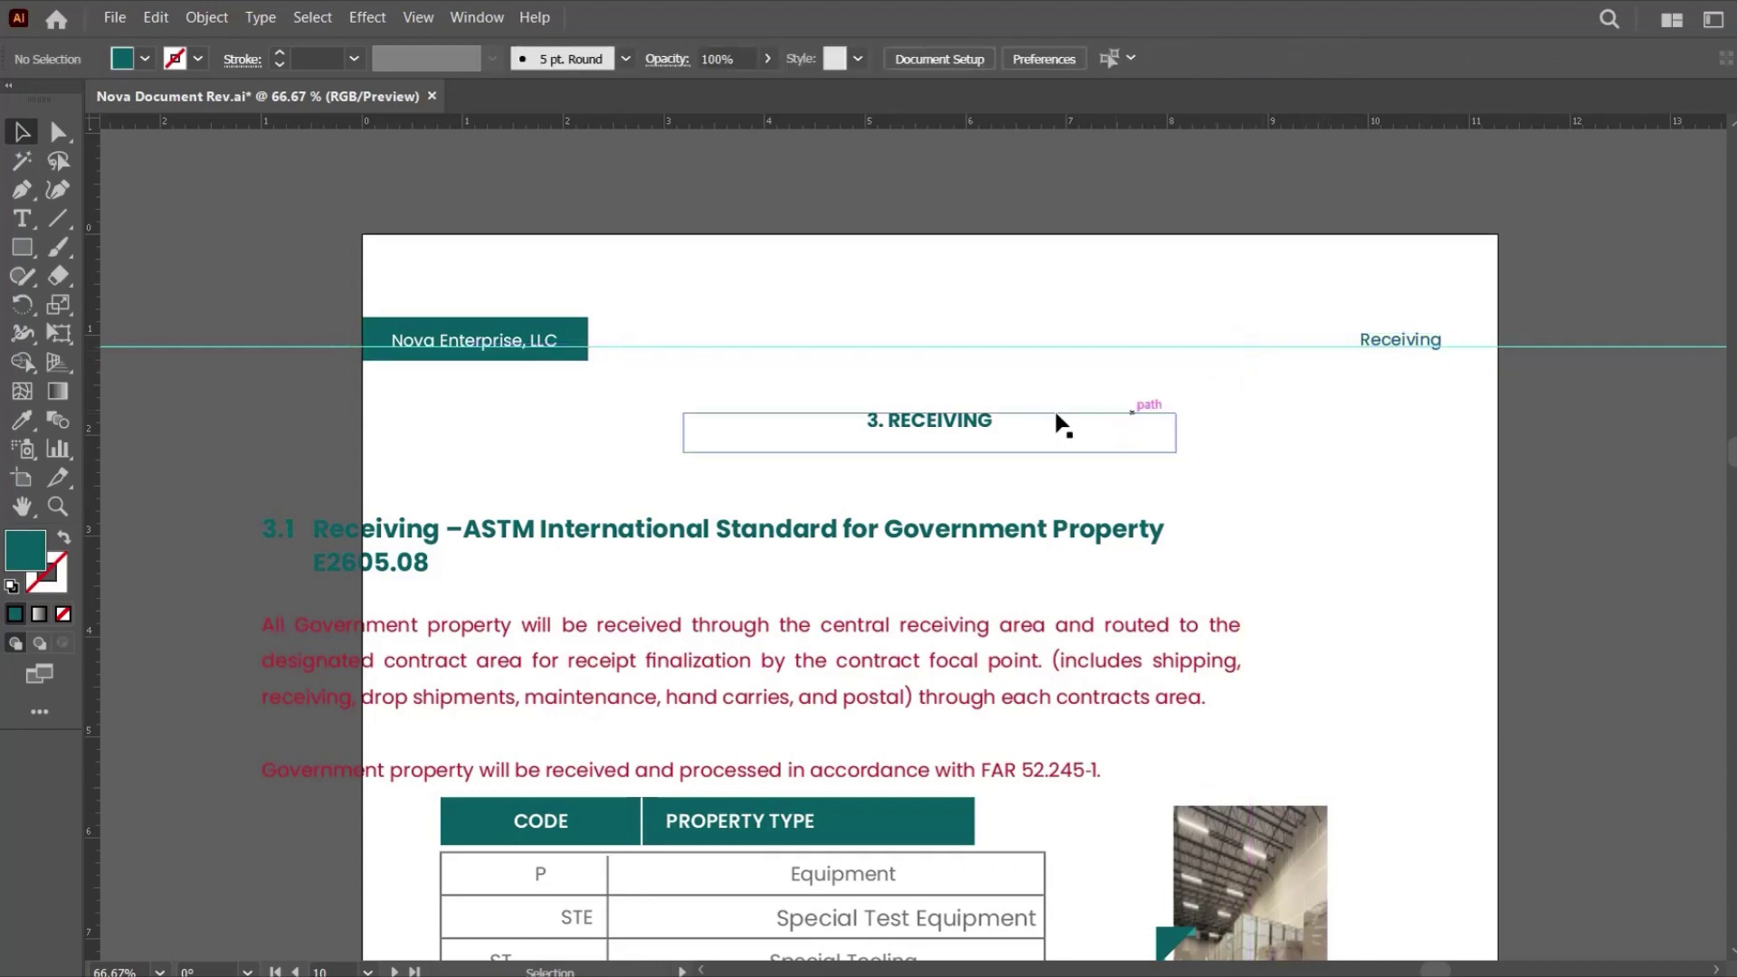
Set the "3. RECEIVING" heading's font size to 30 pt.
{"action": "left_click", "coordinate": [936, 428]}
{"action": "left_click", "coordinate": [1136, 57]}
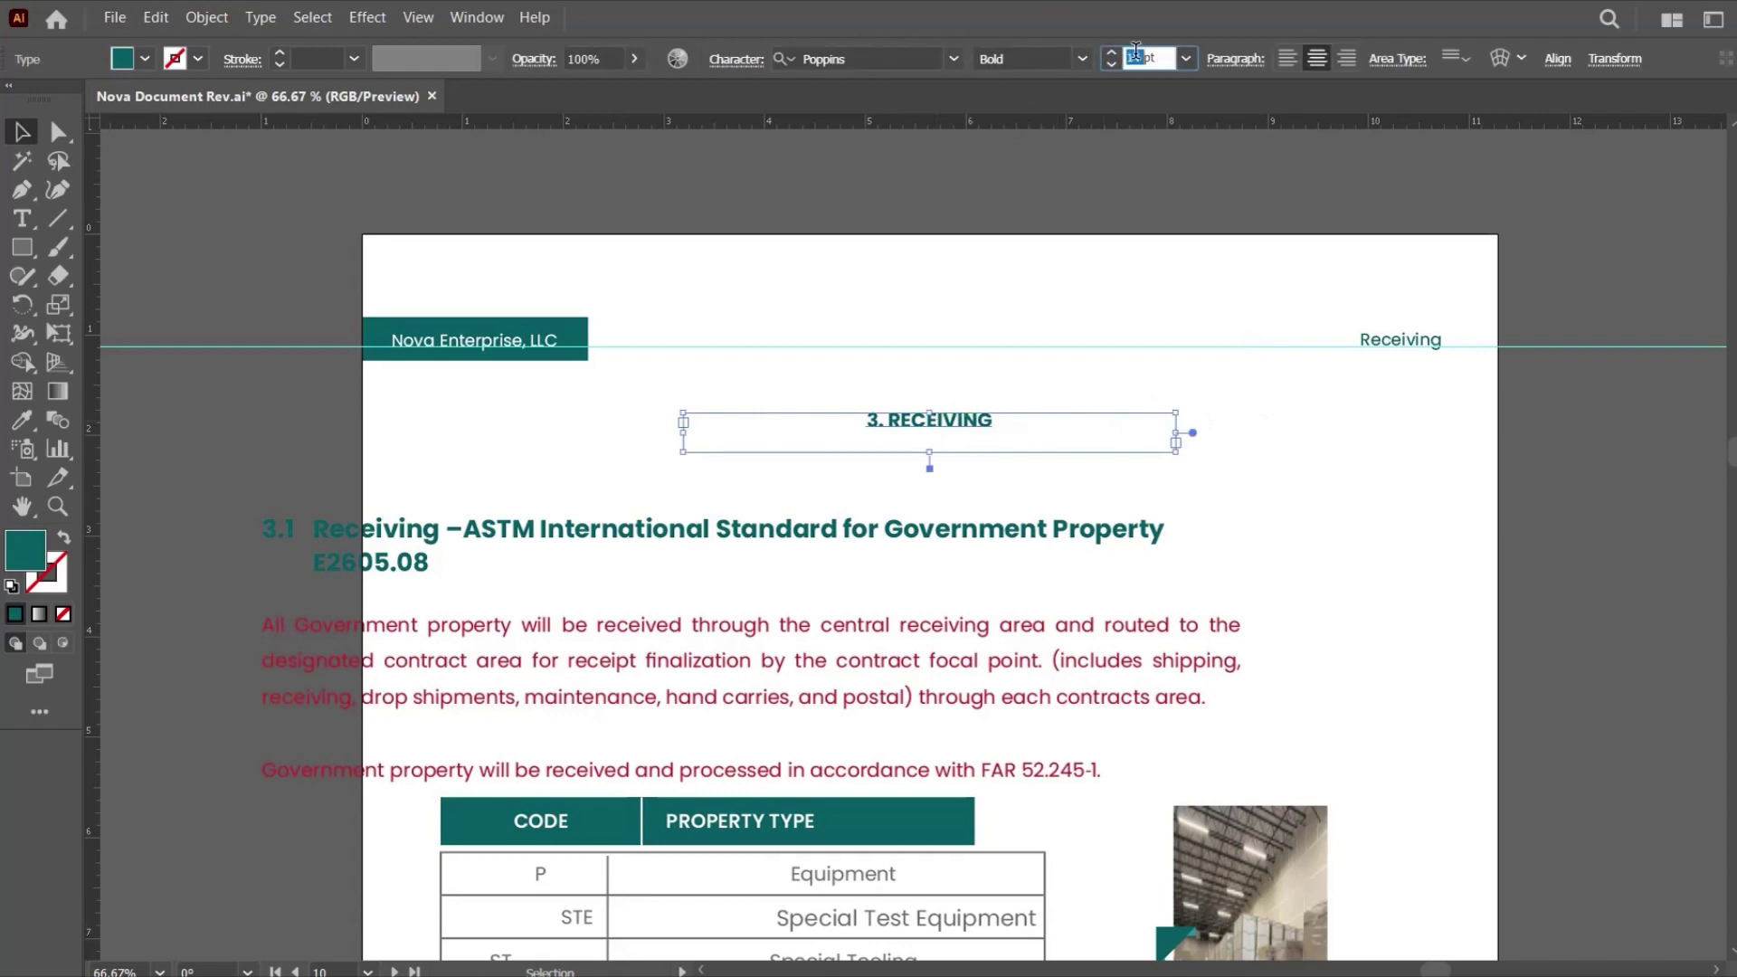
{"action": "type", "text": "30"}
{"action": "key", "text": "Return"}
{"action": "left_click", "coordinate": [1138, 269]}
Centre the "3. RECEIVING" heading horizontally on the artboard and adjust its height below the header.
{"action": "left_click_drag", "start_coordinate": [964, 429], "coordinate": [1201, 455]}
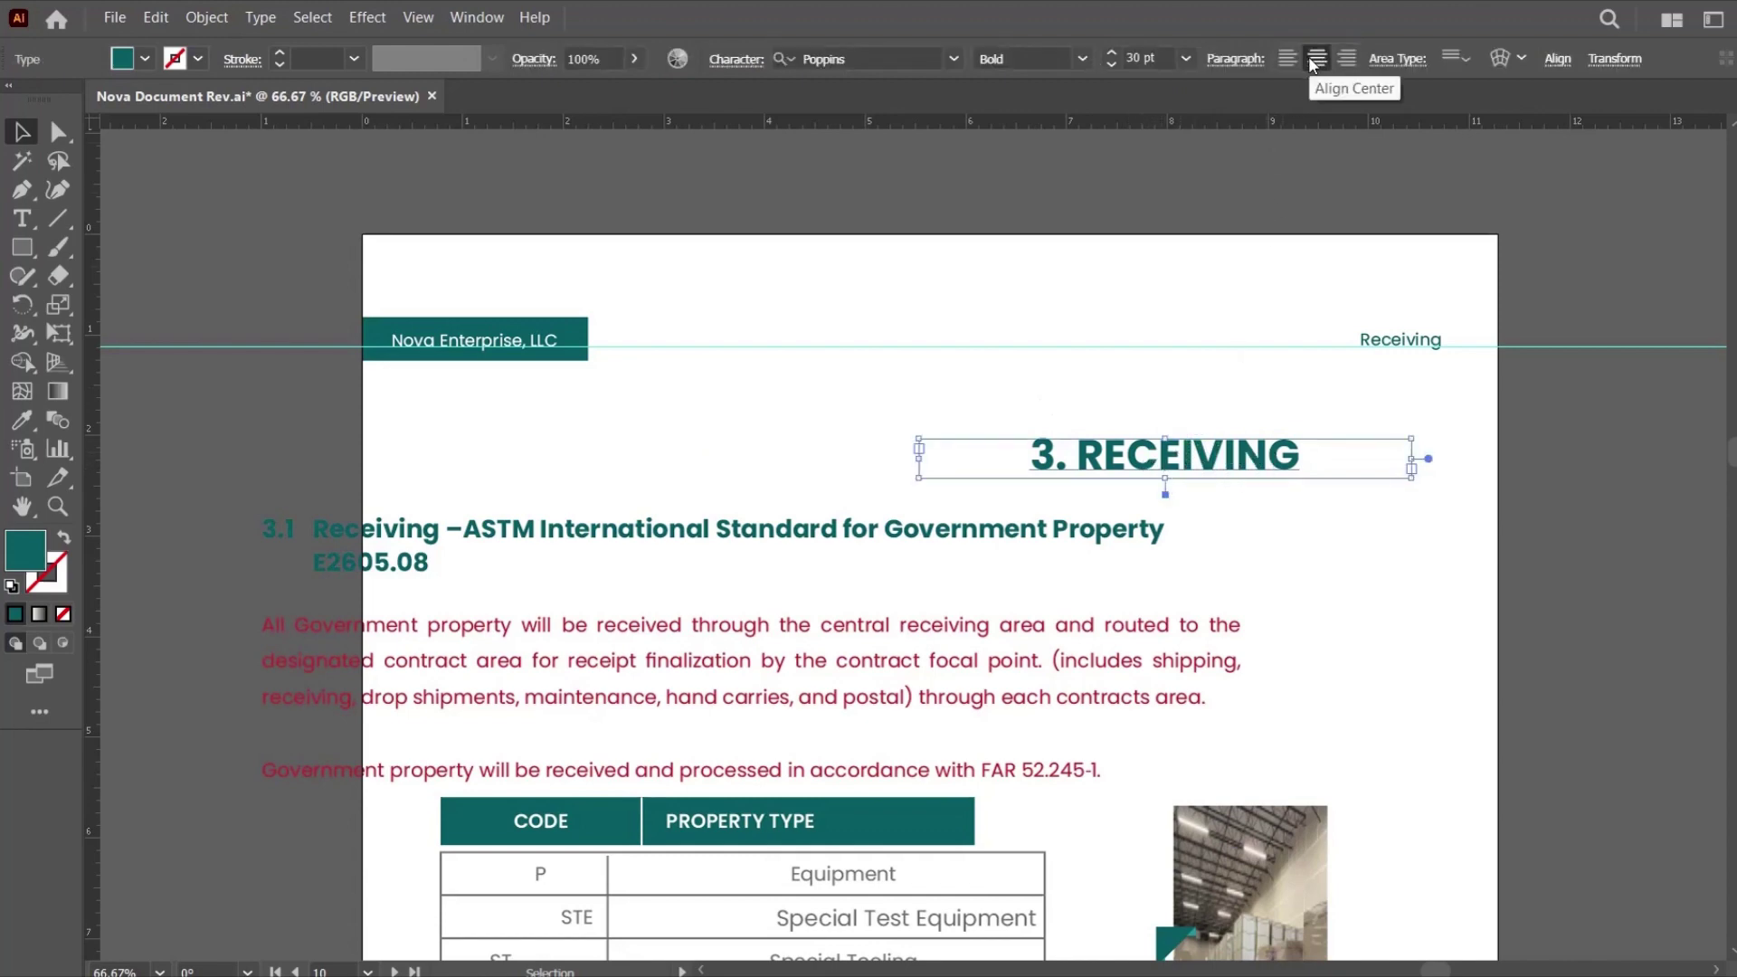
{"action": "left_click", "coordinate": [496, 20]}
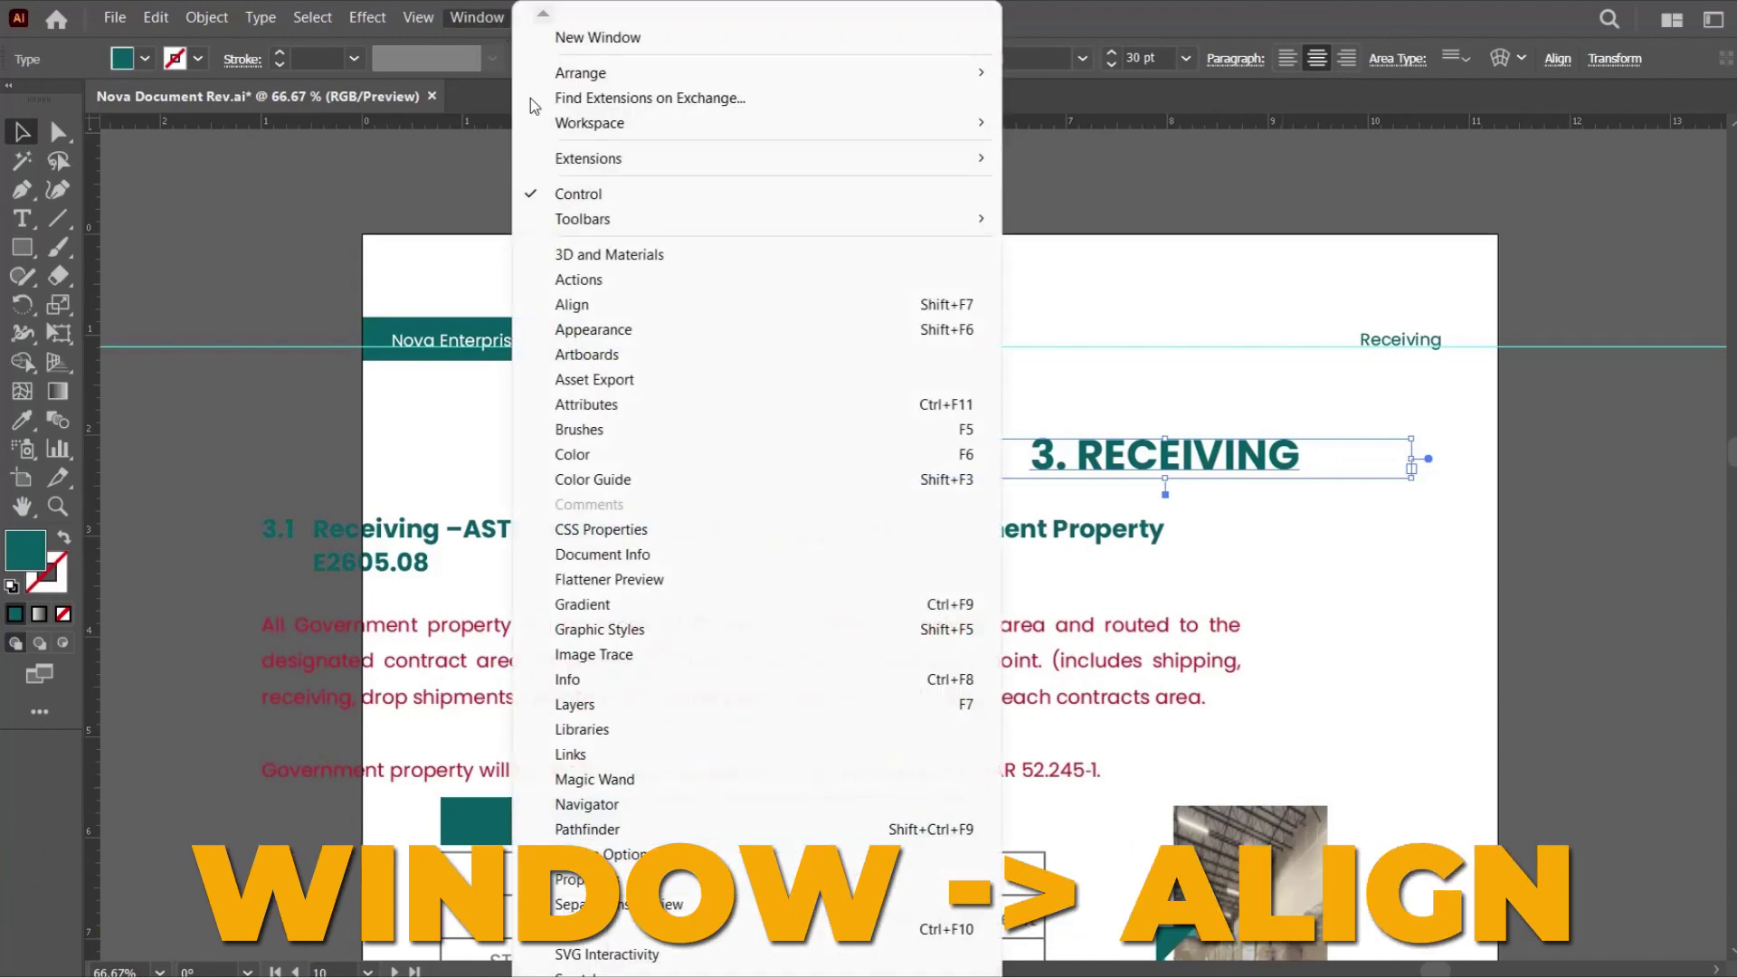
{"action": "left_click", "coordinate": [584, 305]}
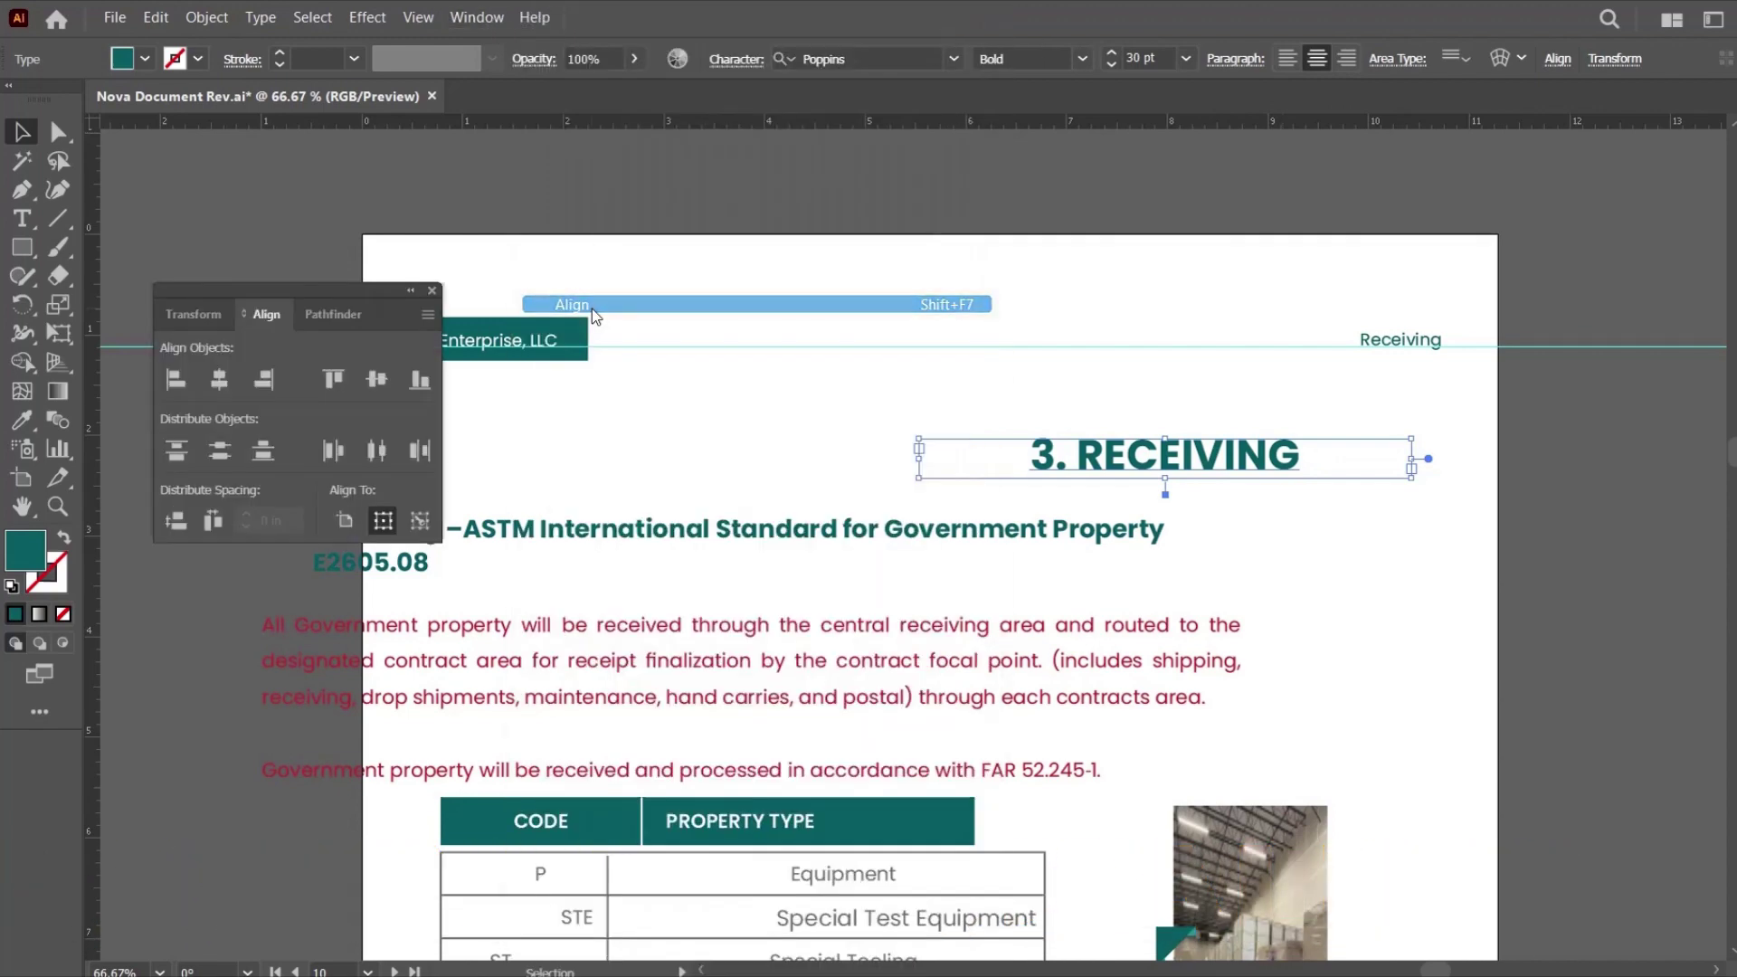
{"action": "left_click", "coordinate": [222, 391]}
{"action": "left_click", "coordinate": [611, 409]}
{"action": "left_click_drag", "start_coordinate": [932, 461], "coordinate": [932, 442]}
{"action": "left_click", "coordinate": [1059, 484]}
Left-align the paragraphs of the section 3.1 text block.
{"action": "left_click_drag", "start_coordinate": [774, 654], "coordinate": [937, 441]}
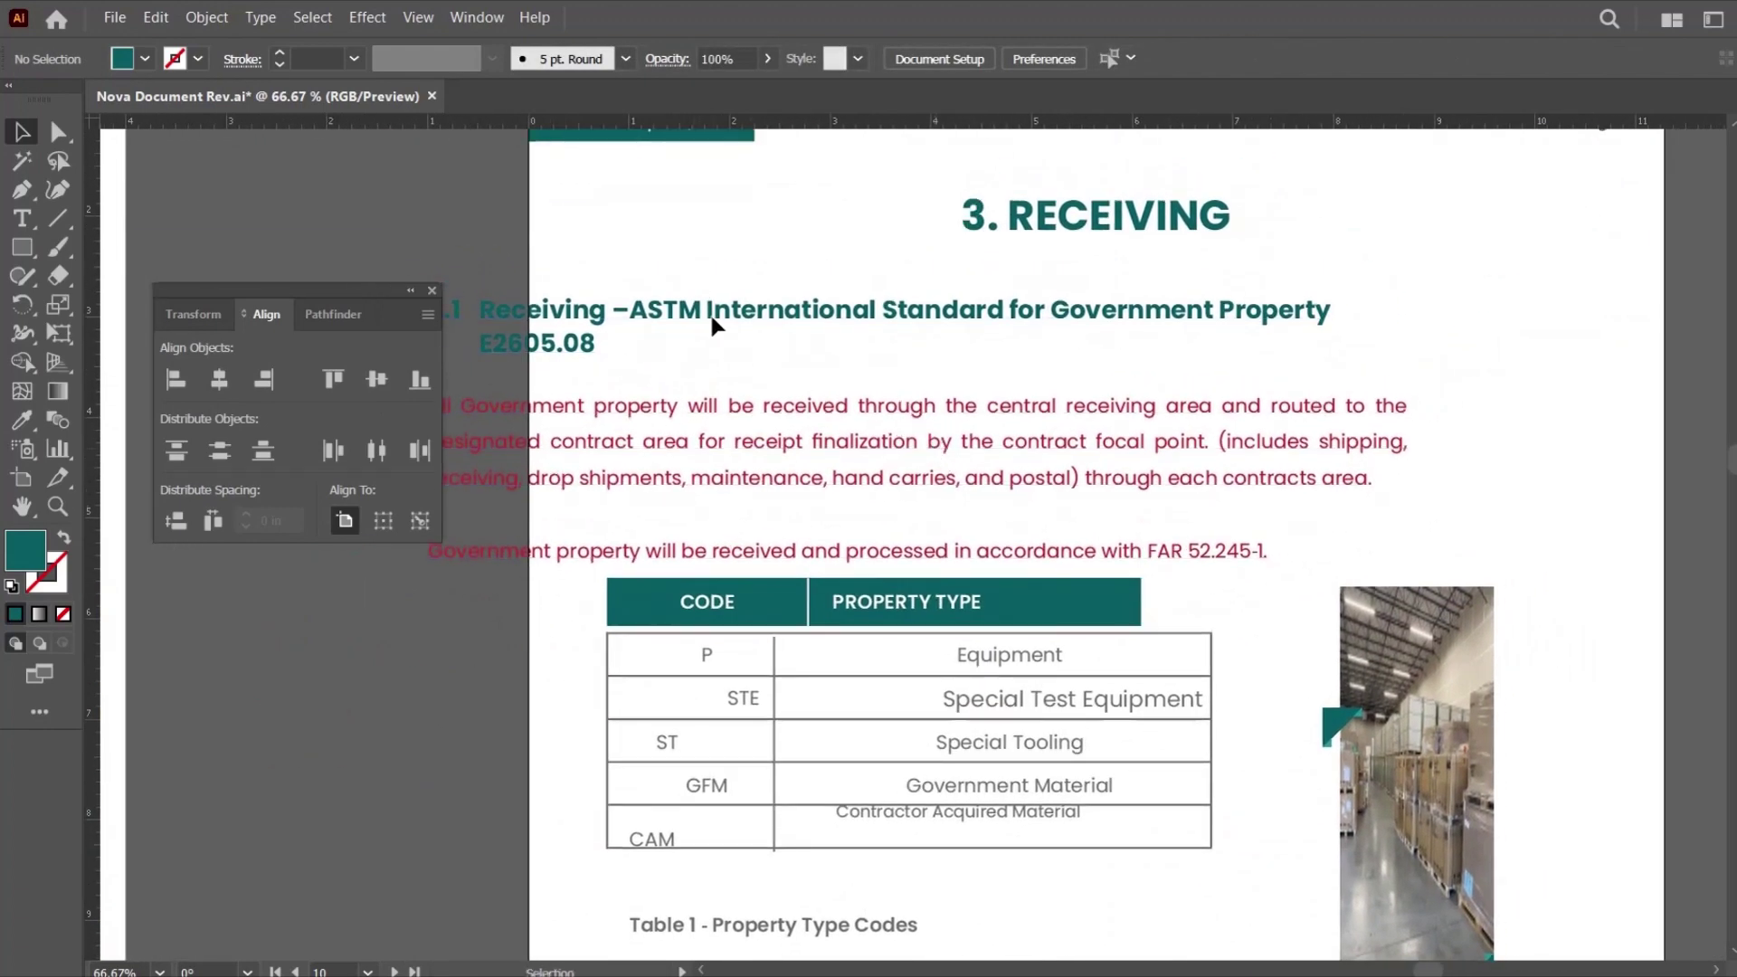
{"action": "left_click", "coordinate": [784, 422]}
{"action": "left_click", "coordinate": [1288, 59]}
{"action": "left_click", "coordinate": [966, 217]}
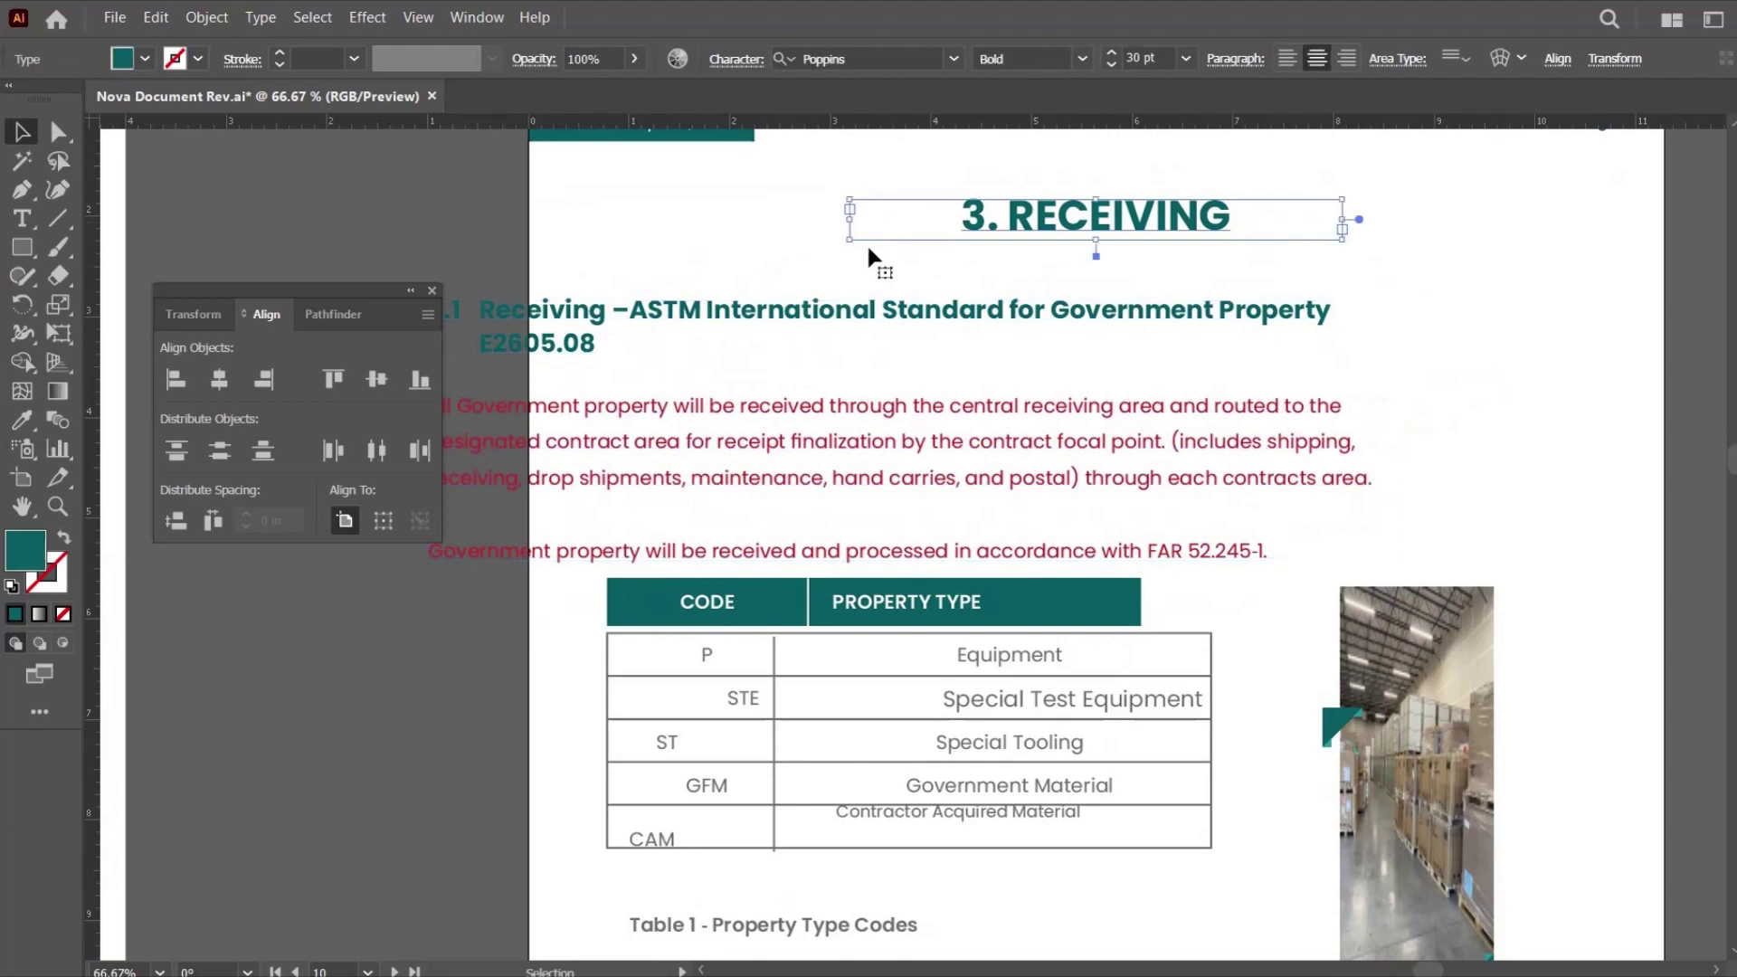
Centre the section 3.1 text block horizontally on the artboard.
{"action": "left_click", "coordinate": [731, 430]}
{"action": "left_click_drag", "start_coordinate": [816, 418], "coordinate": [648, 450]}
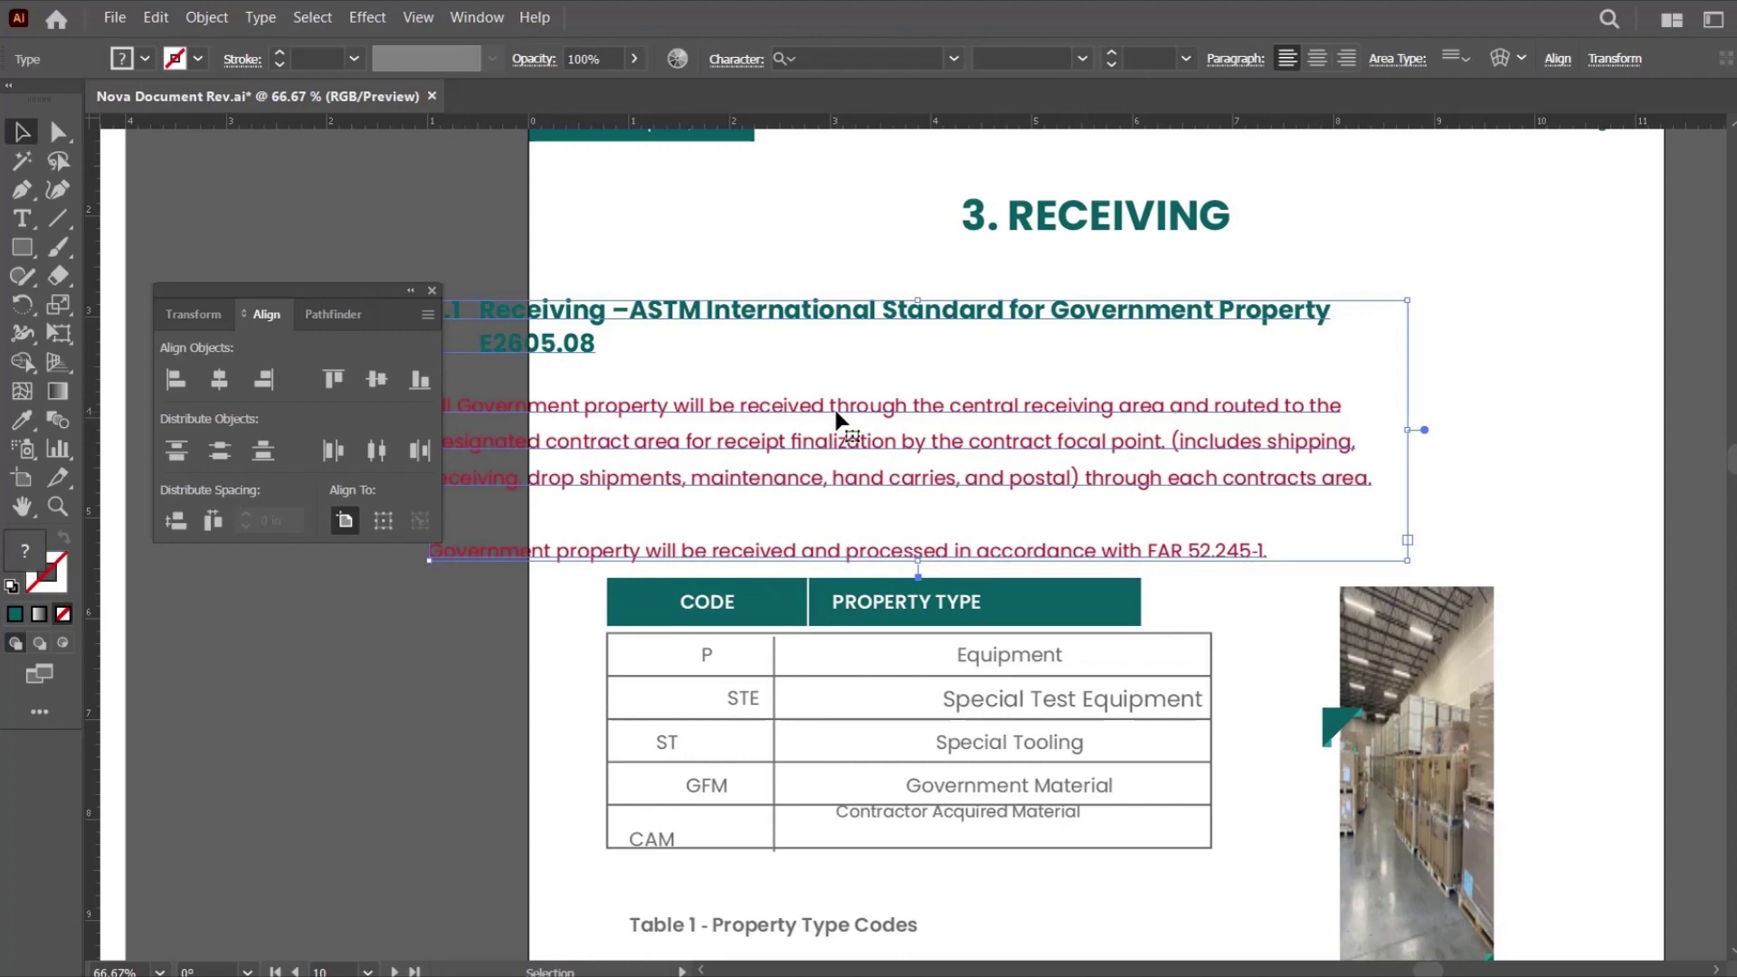
{"action": "left_click", "coordinate": [731, 213]}
{"action": "left_click", "coordinate": [718, 454]}
{"action": "left_click", "coordinate": [1556, 60]}
{"action": "left_click", "coordinate": [219, 379]}
{"action": "left_click", "coordinate": [496, 299]}
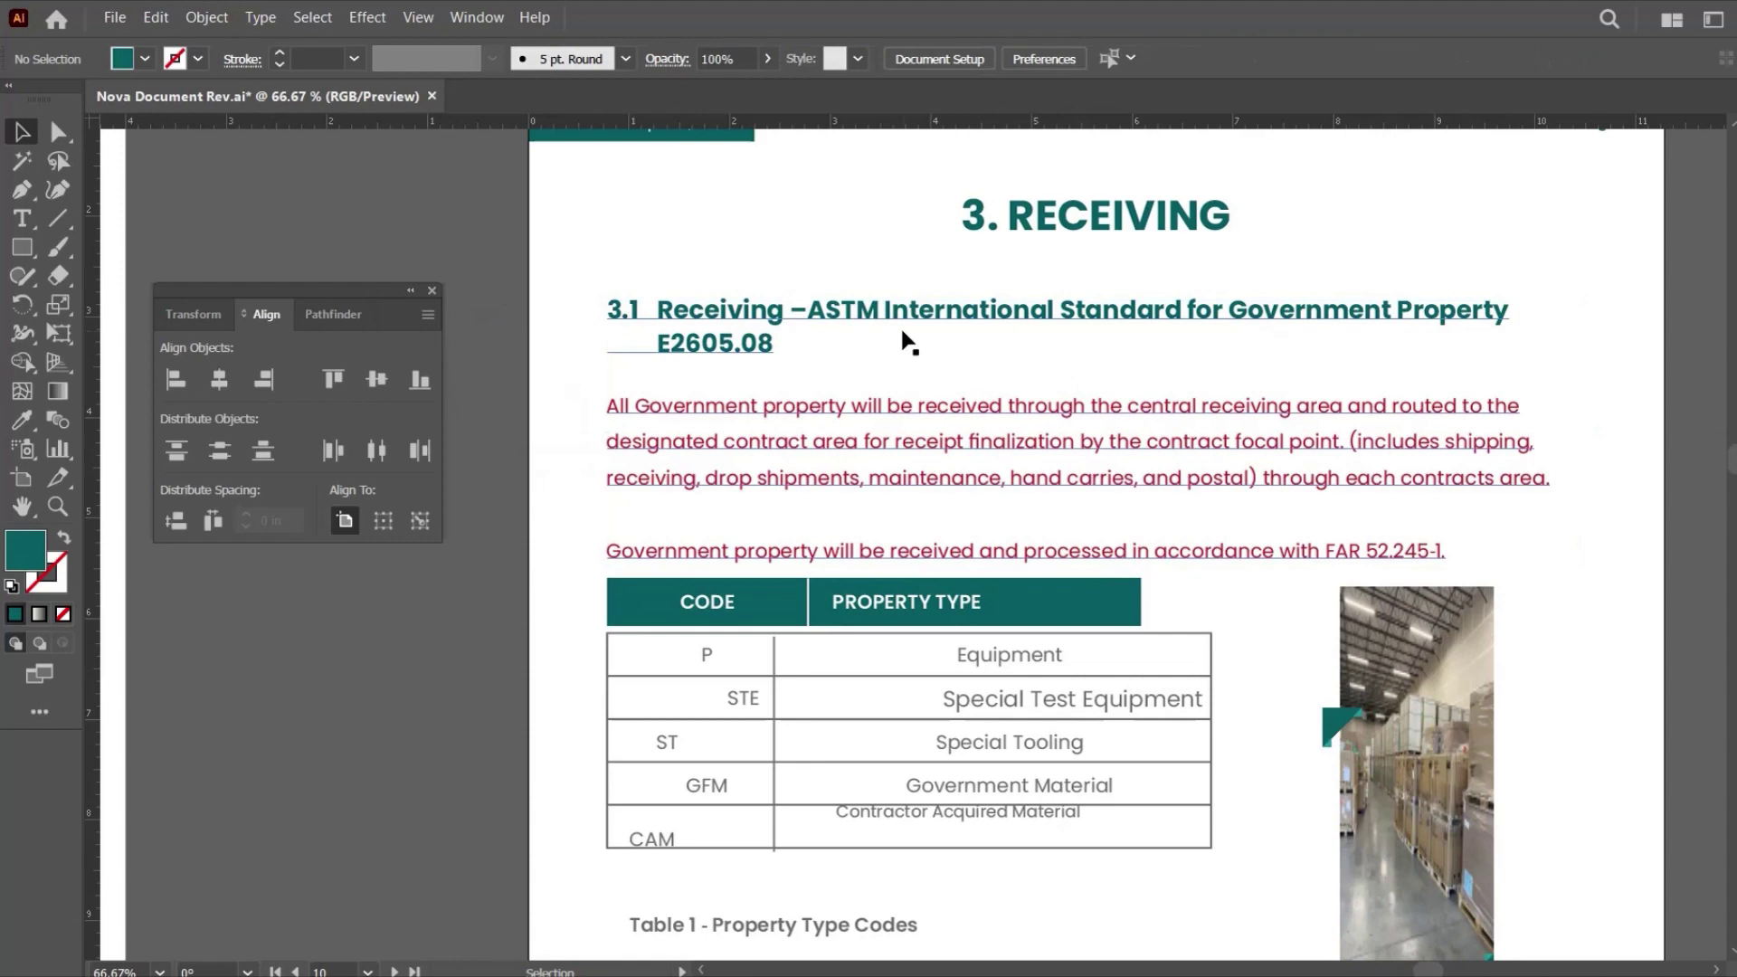
{"action": "left_click_drag", "start_coordinate": [1076, 425], "coordinate": [932, 423]}
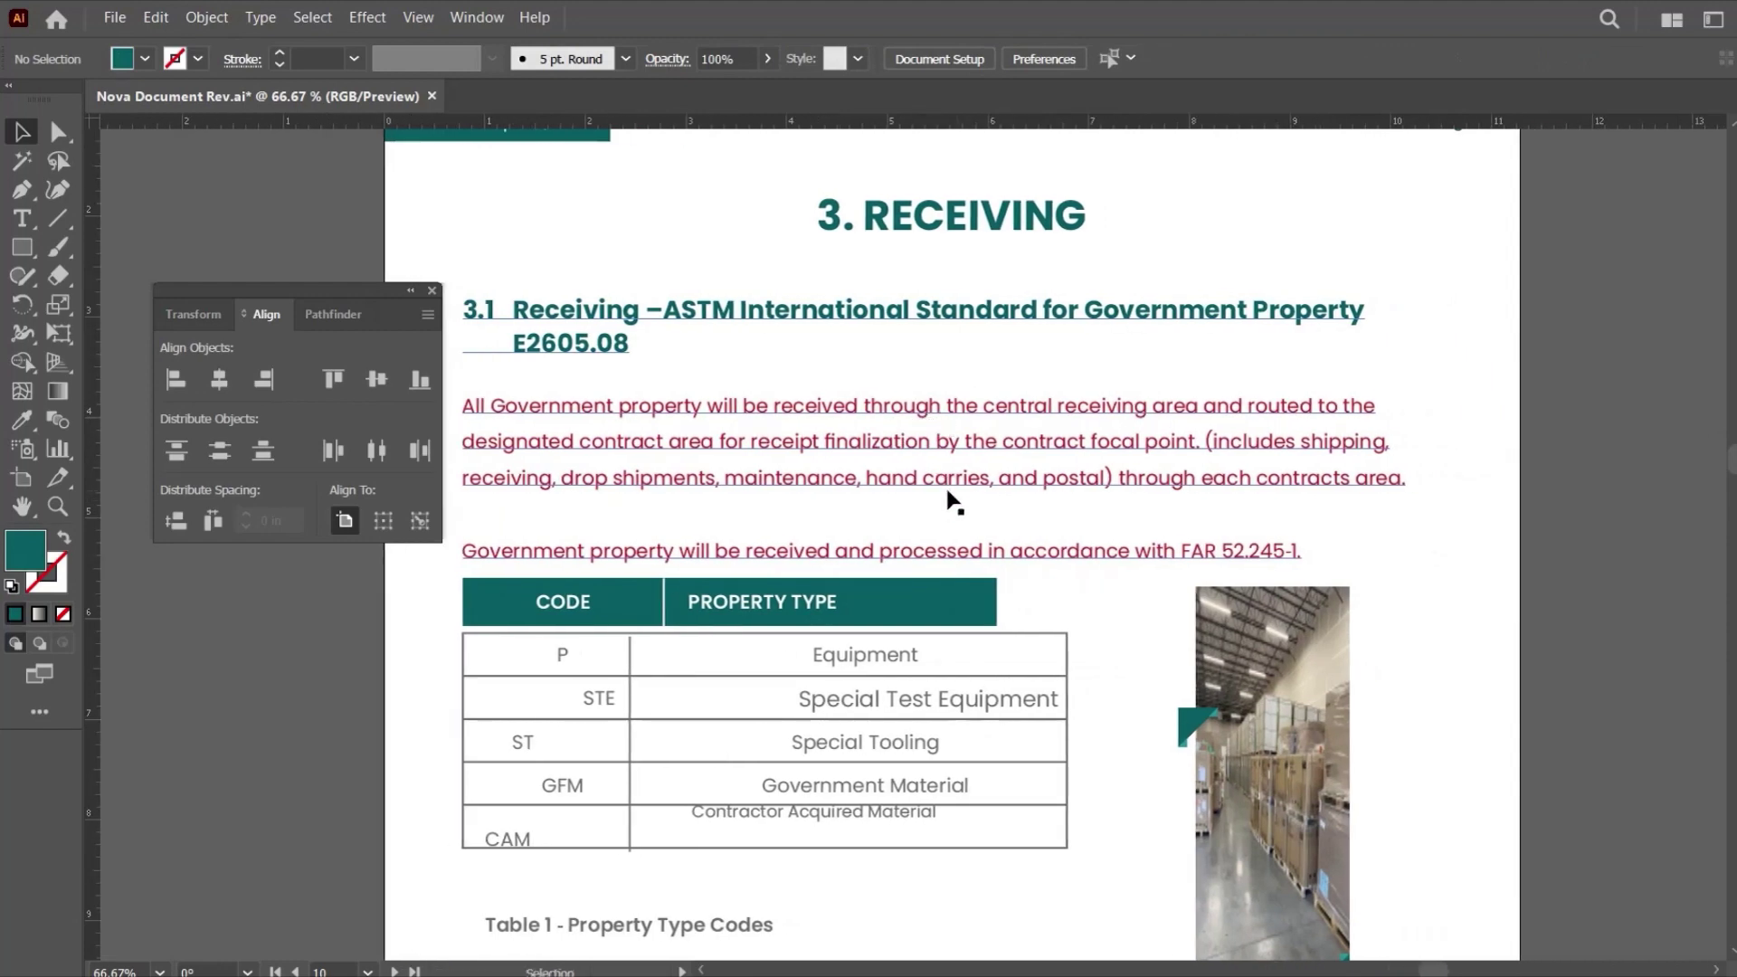
{"action": "left_click_drag", "start_coordinate": [788, 442], "coordinate": [823, 419]}
{"action": "scroll", "coordinate": [724, 452], "scroll_direction": "up", "scroll_amount": 3}
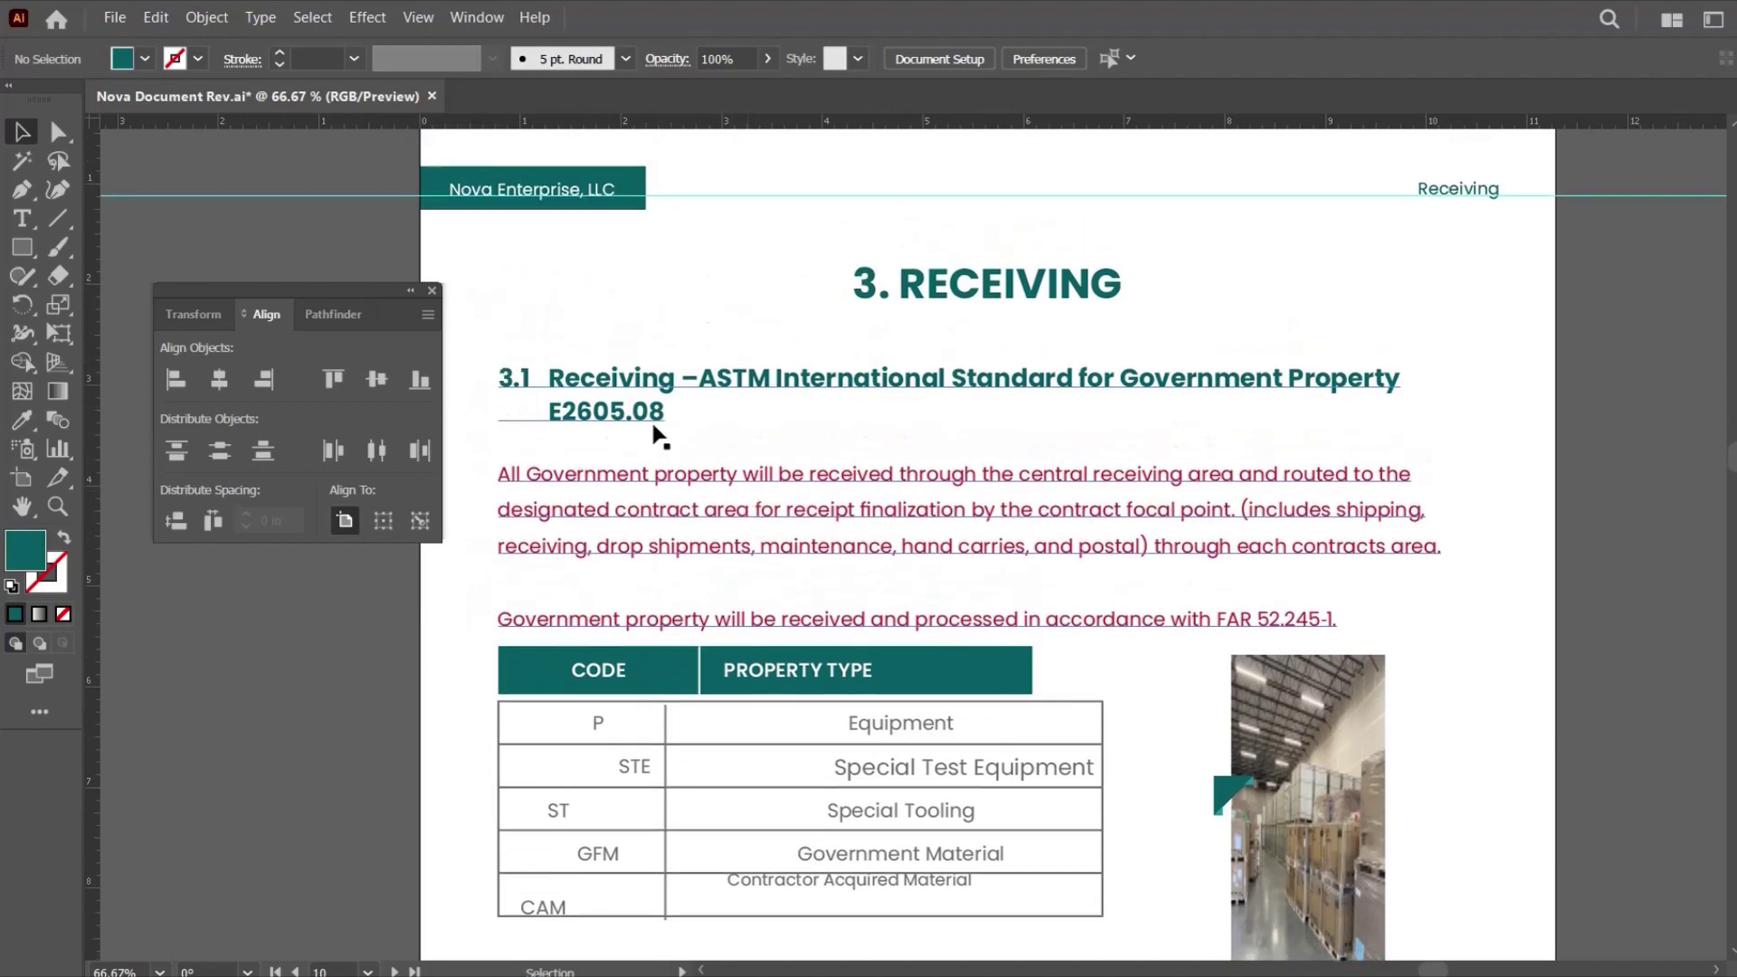
Check the font size of the body paragraphs under the section 3.1 heading.
{"action": "left_click", "coordinate": [685, 579]}
{"action": "scroll", "coordinate": [480, 561], "scroll_direction": "down", "scroll_amount": 2}
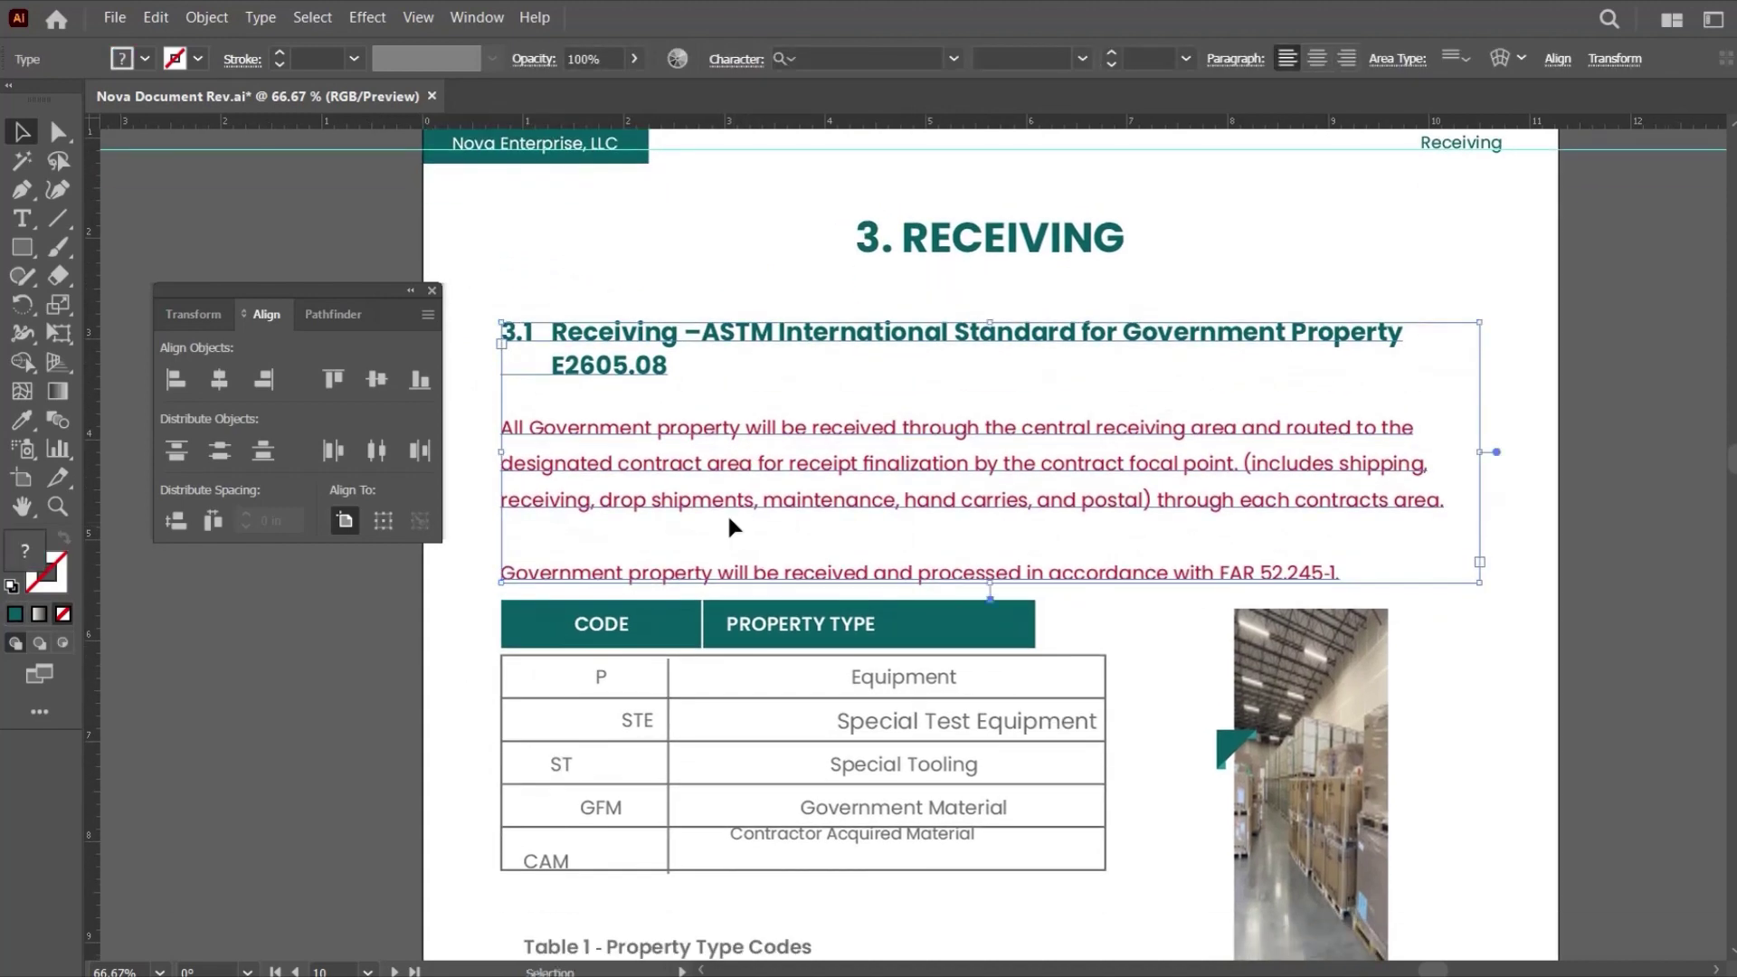
{"action": "scroll", "coordinate": [479, 561], "scroll_direction": "up", "scroll_amount": 1}
{"action": "left_click", "coordinate": [474, 557]}
{"action": "left_click", "coordinate": [590, 459]}
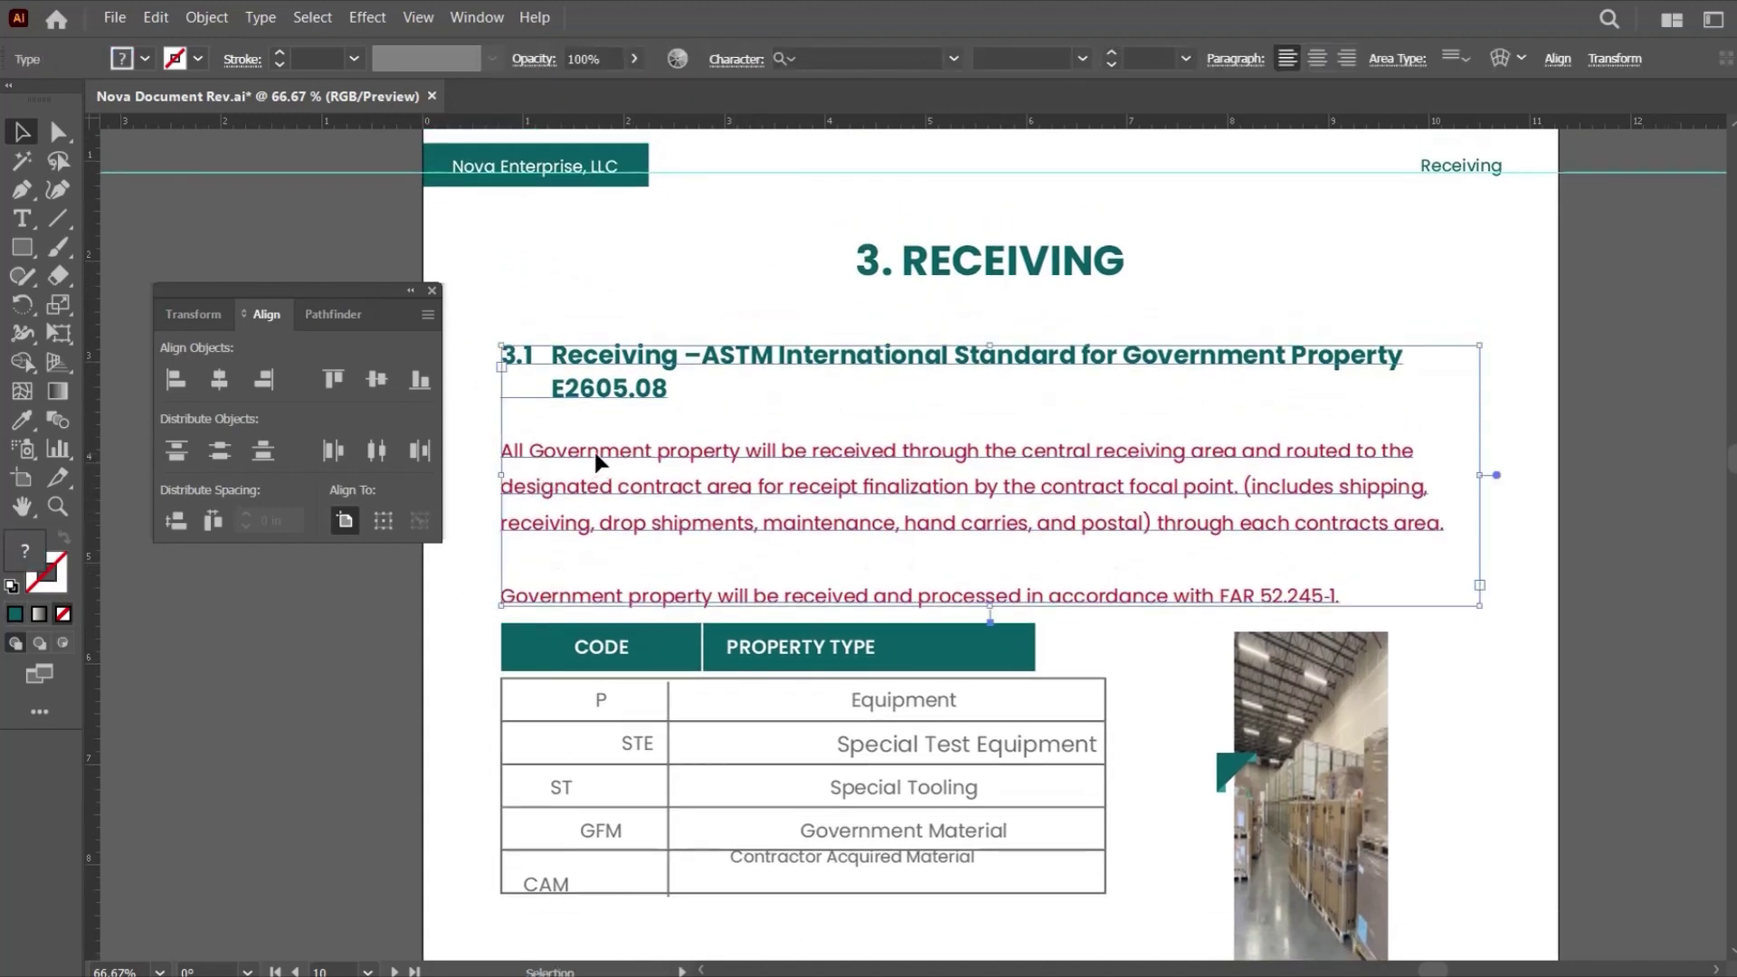
{"action": "key", "text": "t"}
{"action": "left_click_drag", "start_coordinate": [502, 447], "coordinate": [1344, 601]}
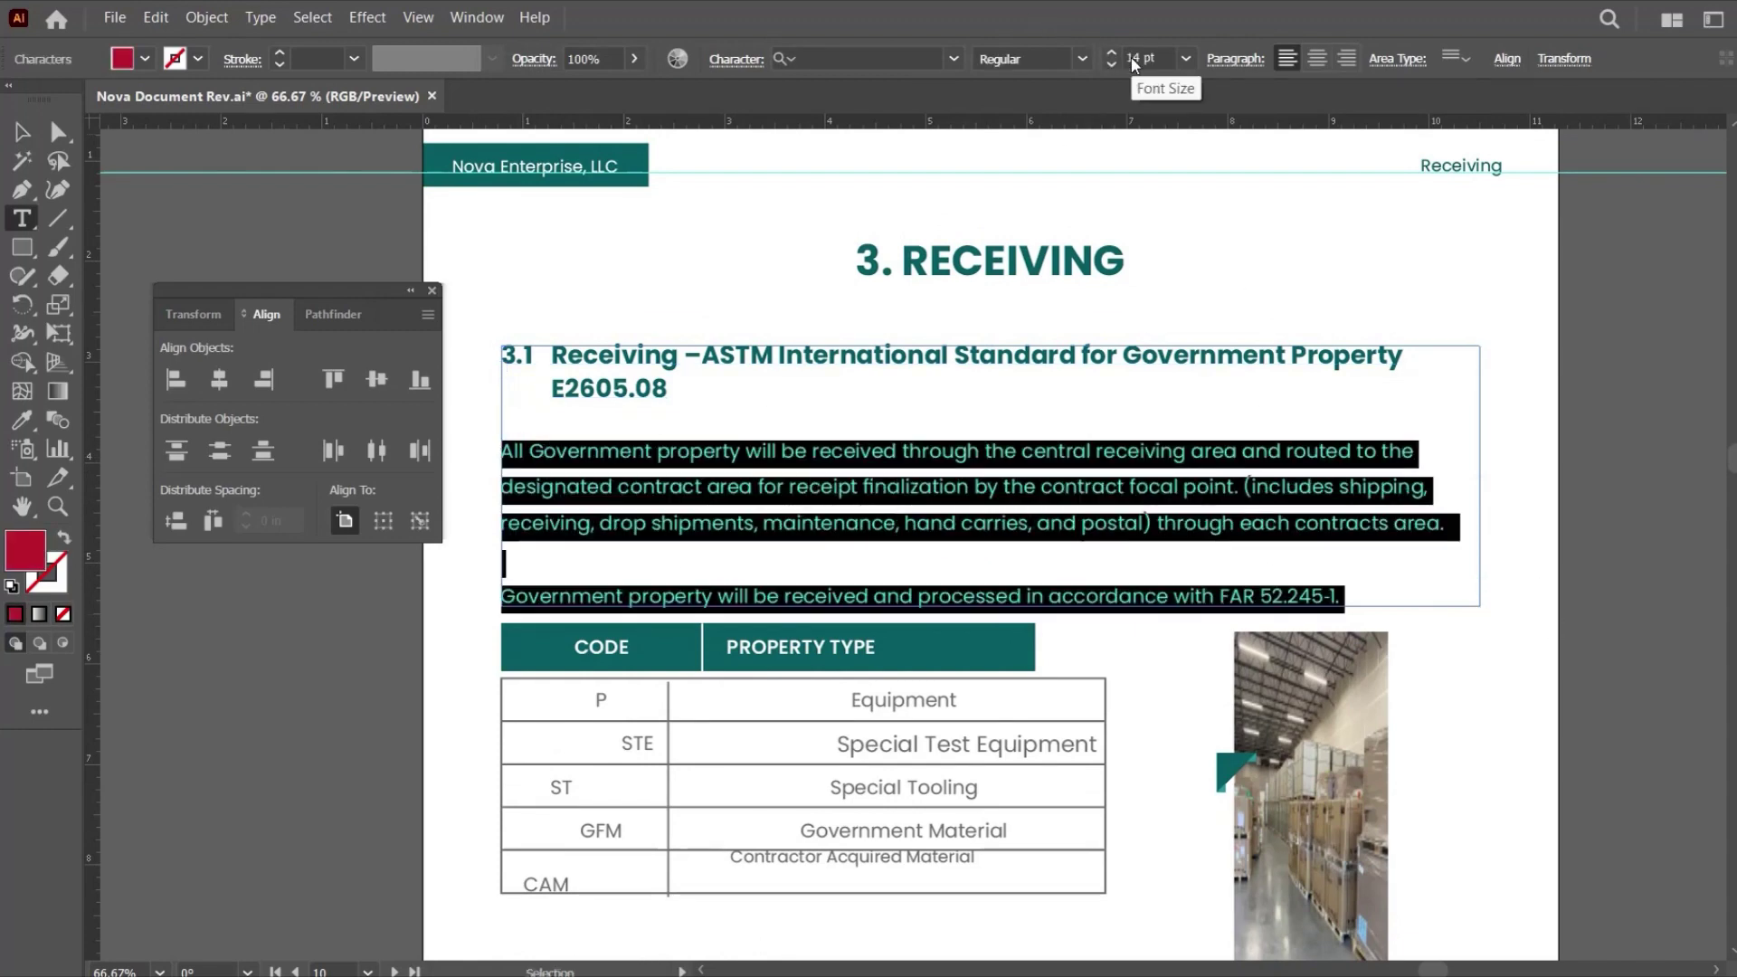
{"action": "left_click", "coordinate": [770, 477]}
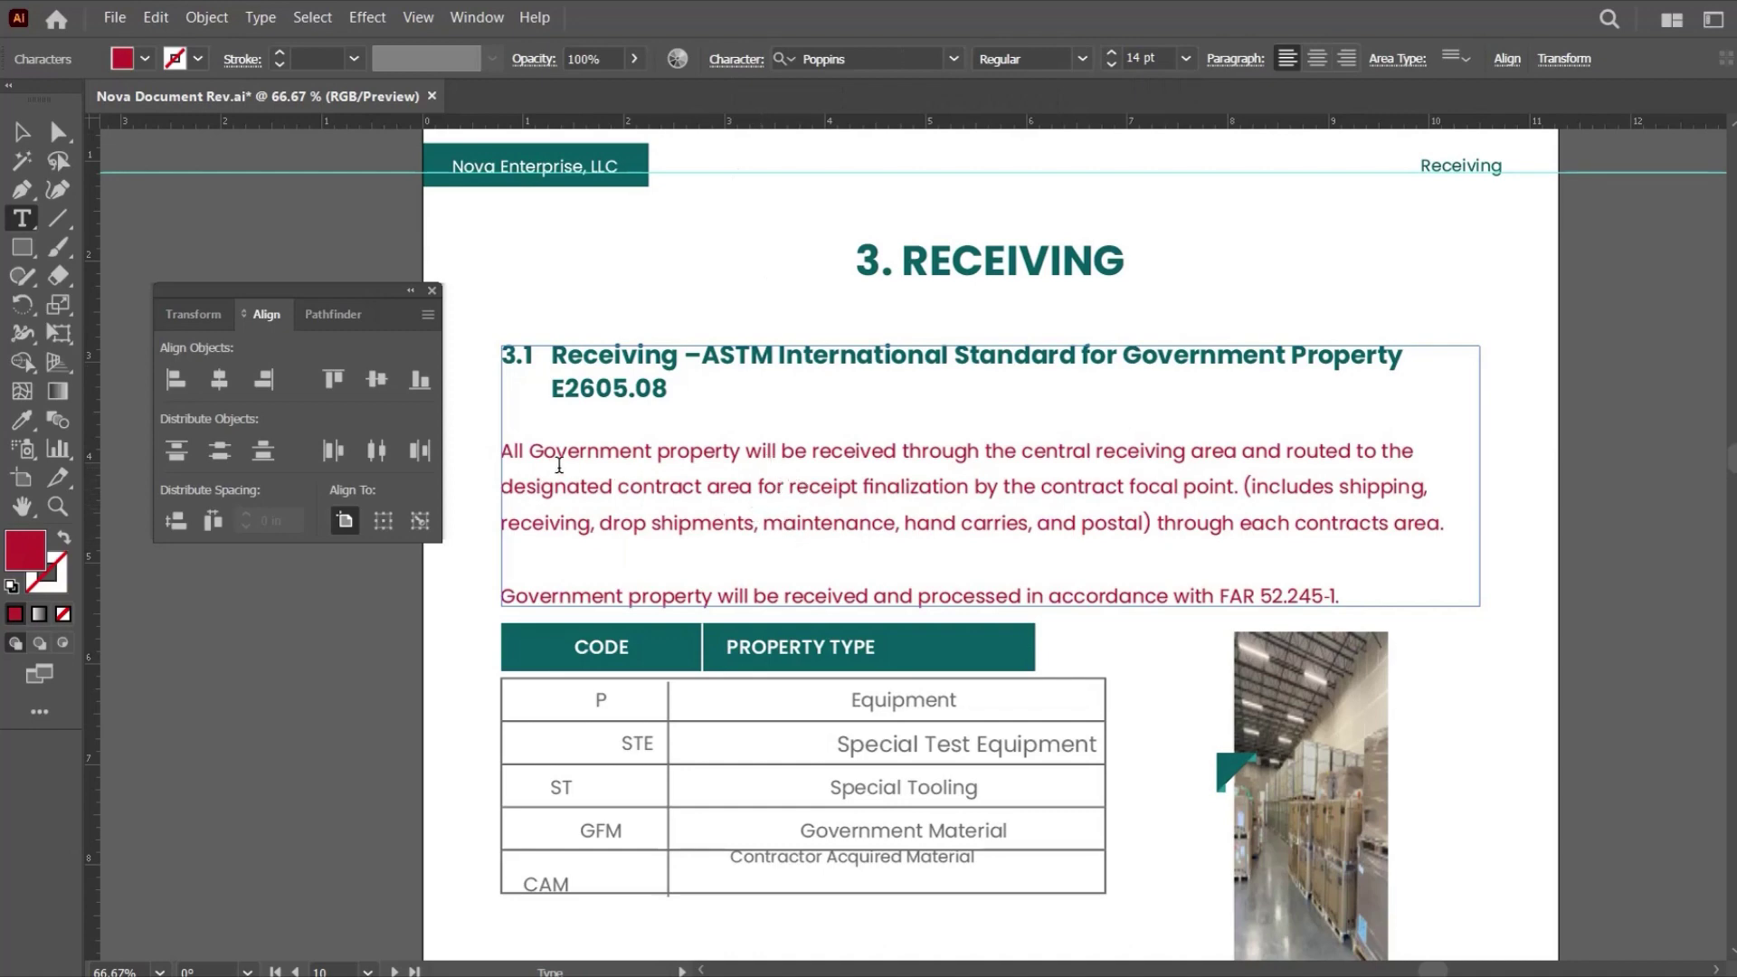
Tighten the leading of the section 3.1 body paragraphs so their lines sit closer together.
{"action": "left_click_drag", "start_coordinate": [504, 450], "coordinate": [1347, 597]}
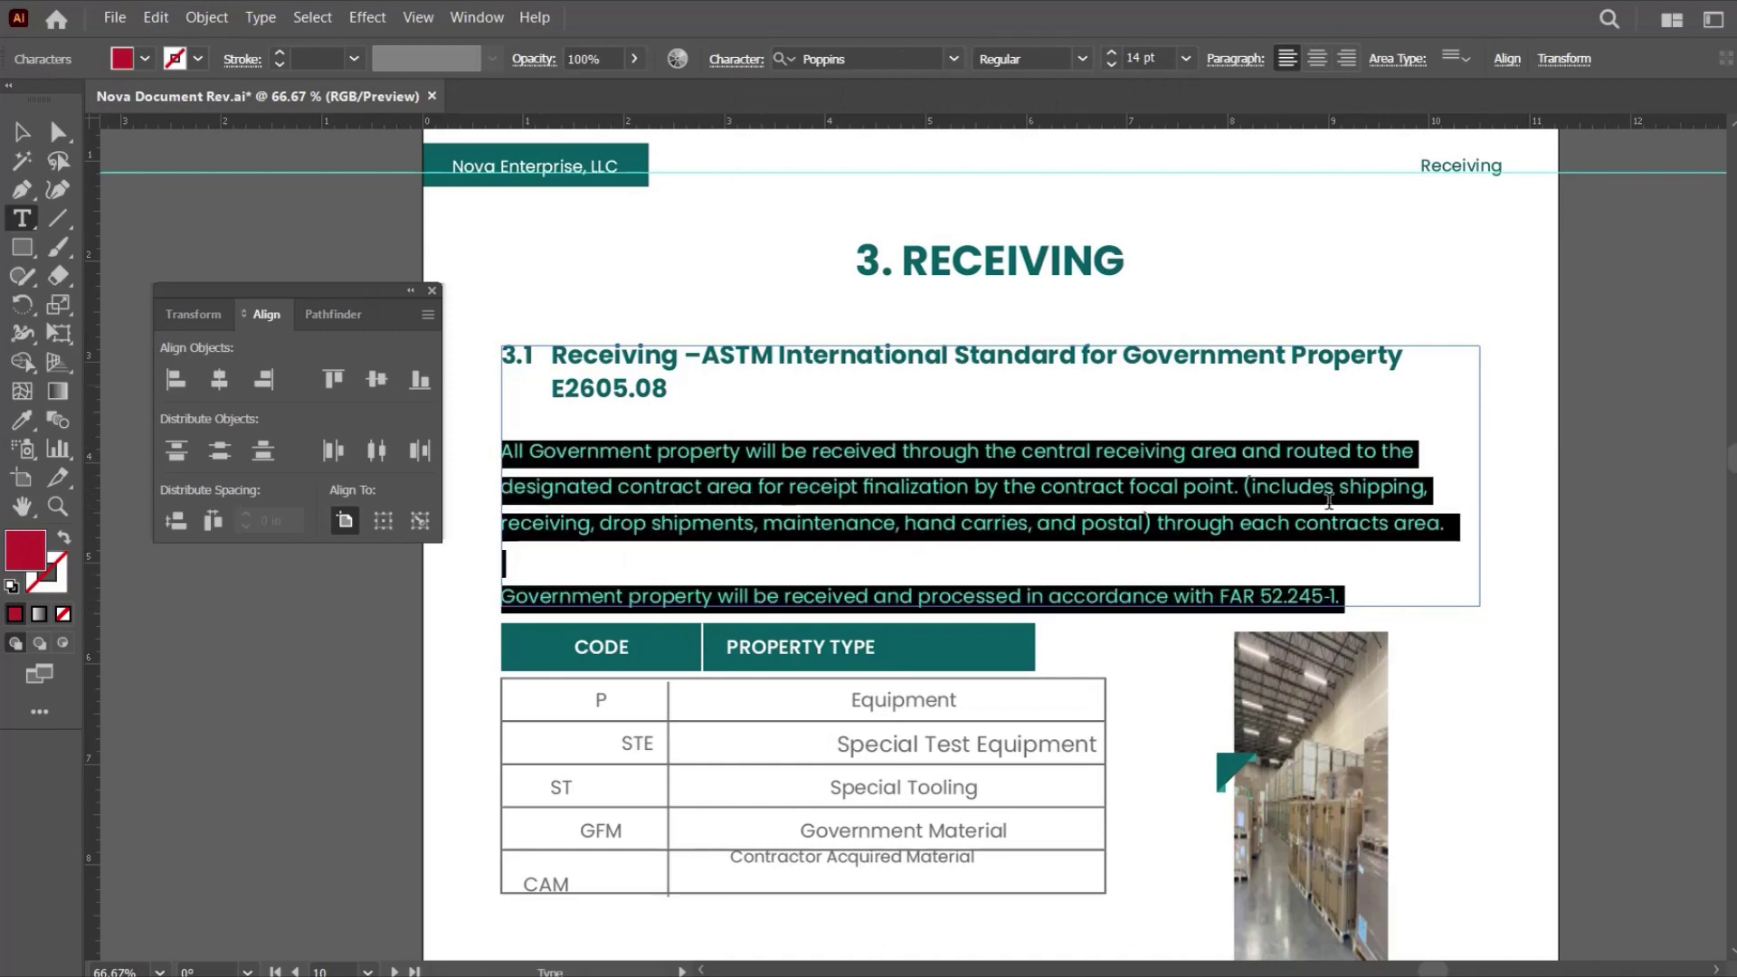
{"action": "left_click", "coordinate": [735, 59]}
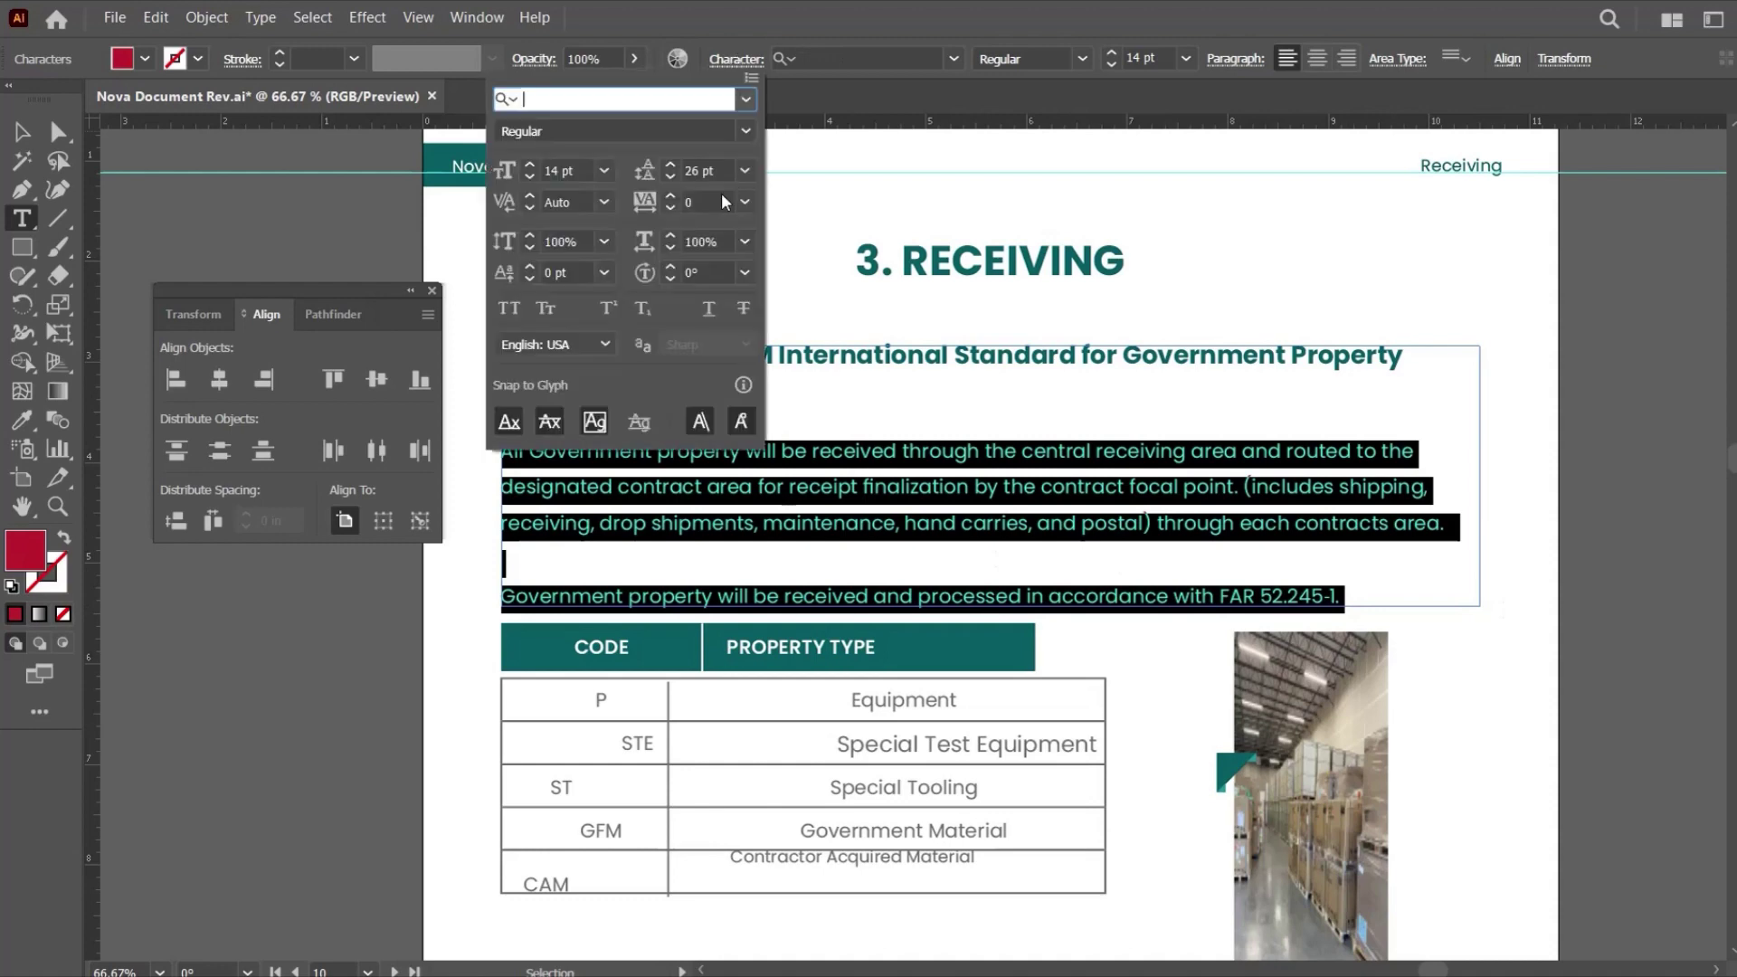
{"action": "left_click", "coordinate": [671, 179]}
{"action": "left_click", "coordinate": [671, 179]}
{"action": "left_click", "coordinate": [671, 179]}
{"action": "left_click", "coordinate": [672, 179]}
{"action": "double_click", "coordinate": [1043, 452]}
{"action": "left_click", "coordinate": [965, 503]}
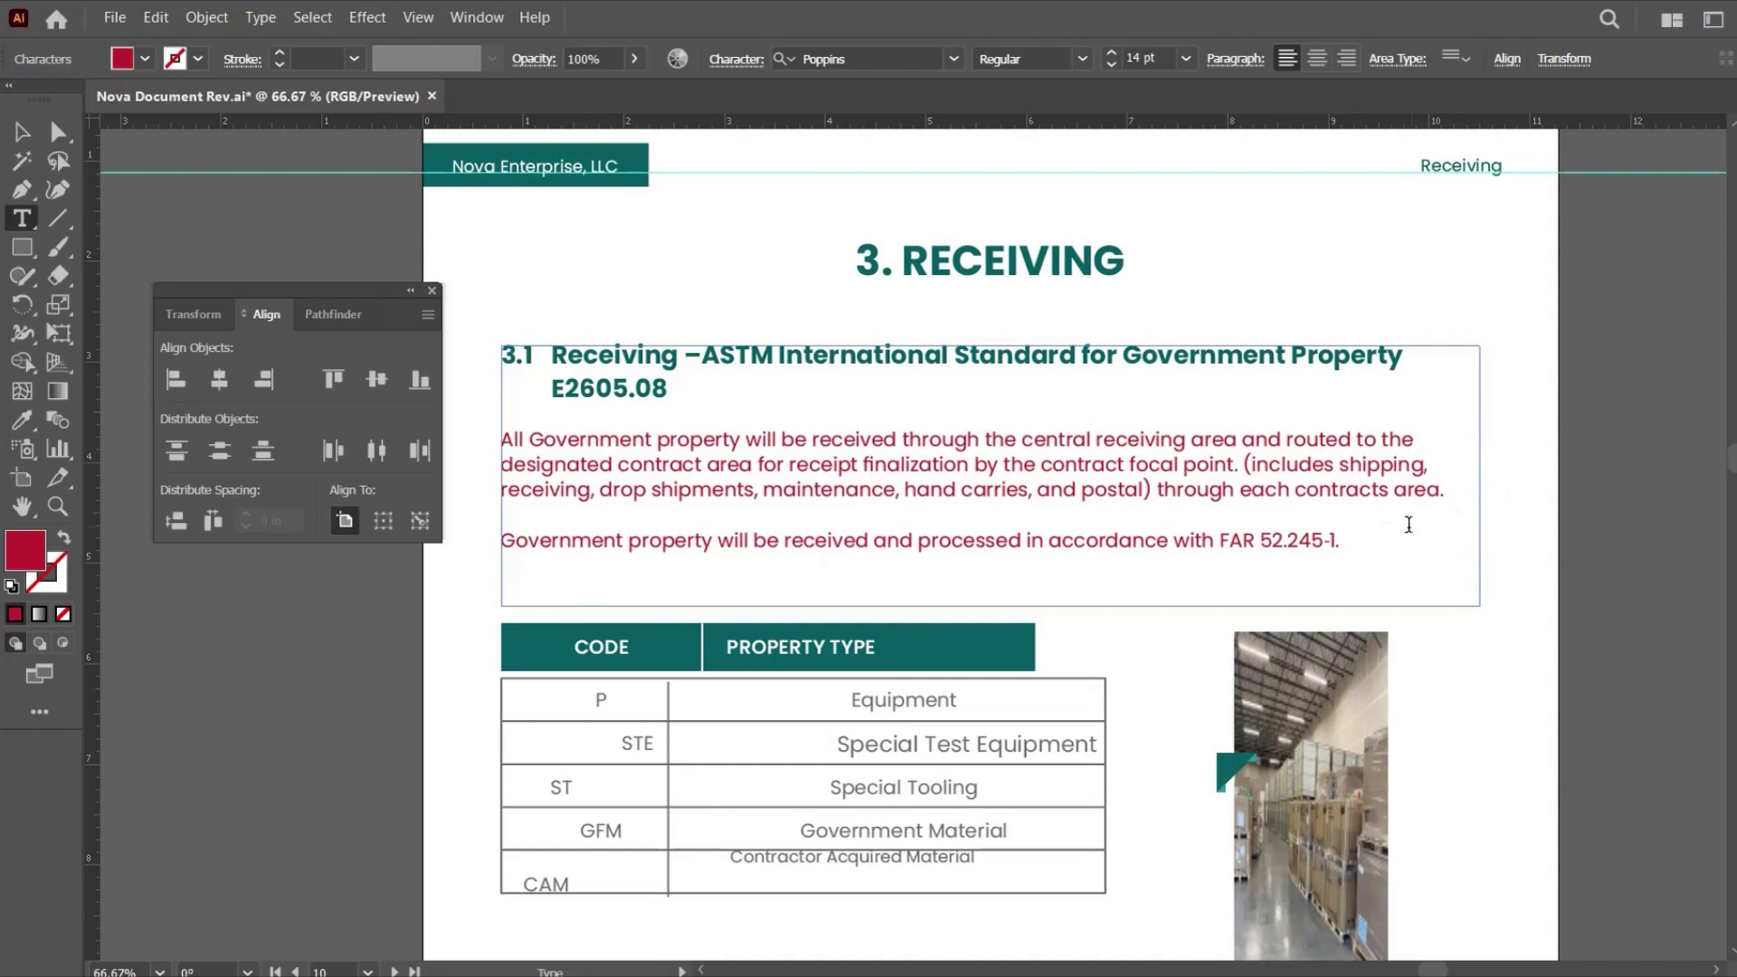
Justify the section 3.1 body paragraphs with the last line aligned left.
{"action": "left_click_drag", "start_coordinate": [1359, 541], "coordinate": [462, 438]}
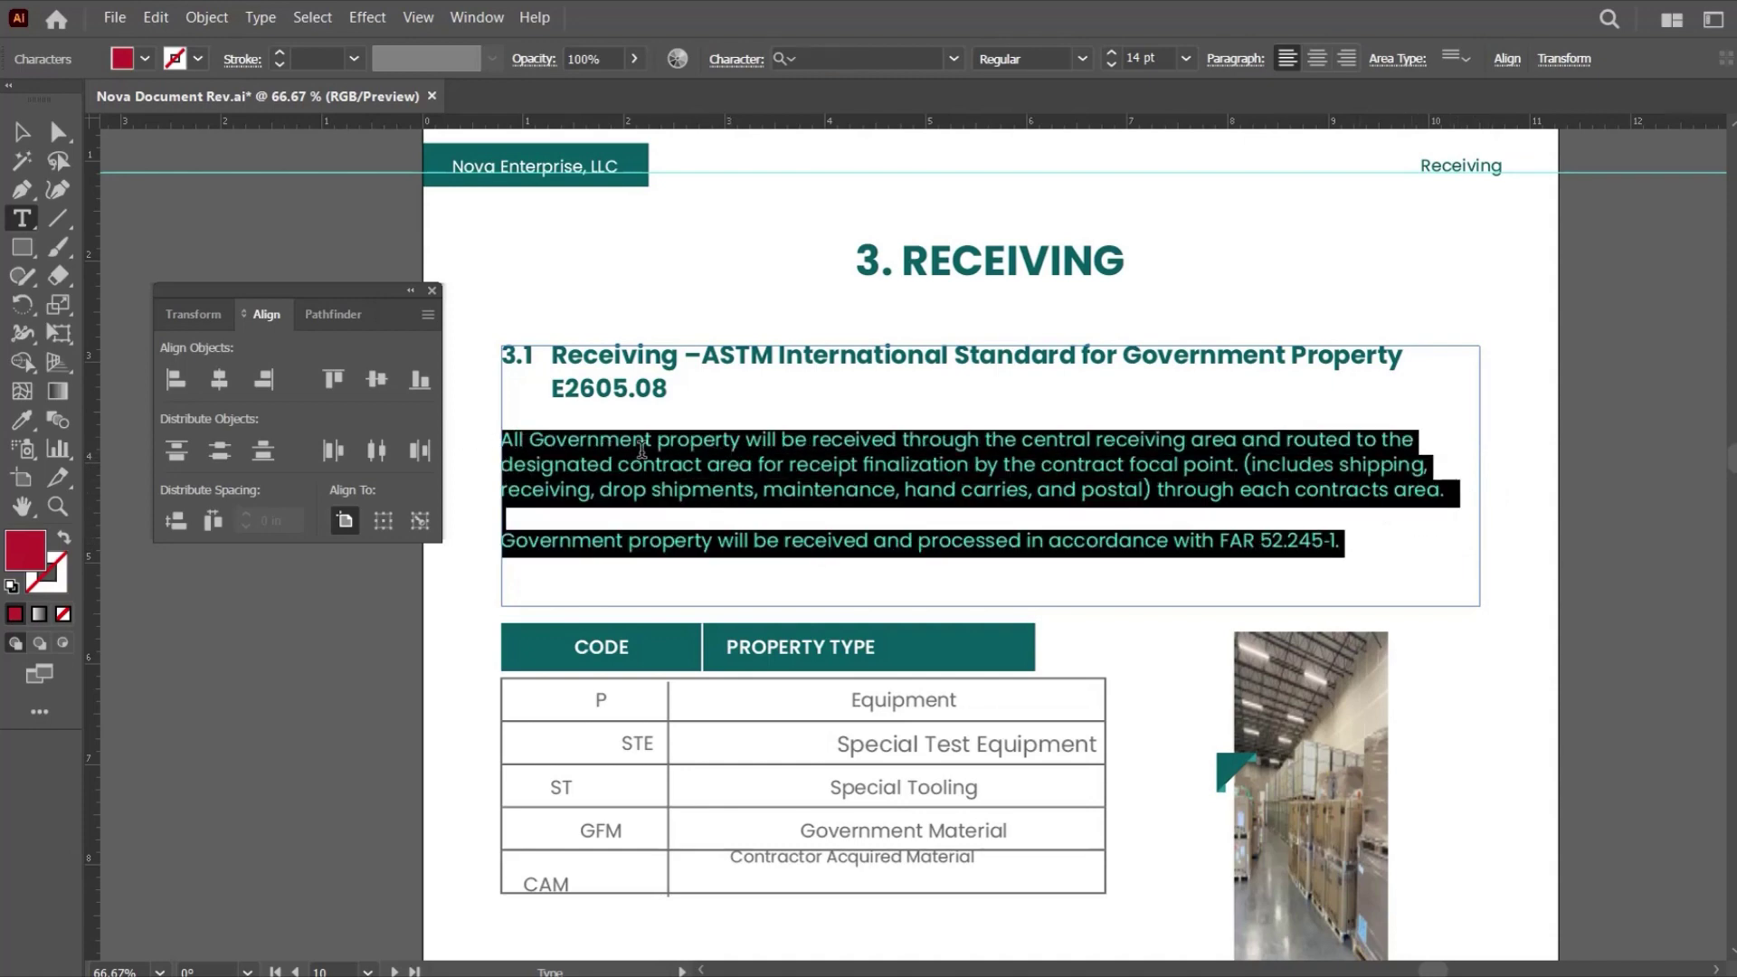
{"action": "left_click", "coordinate": [1236, 59]}
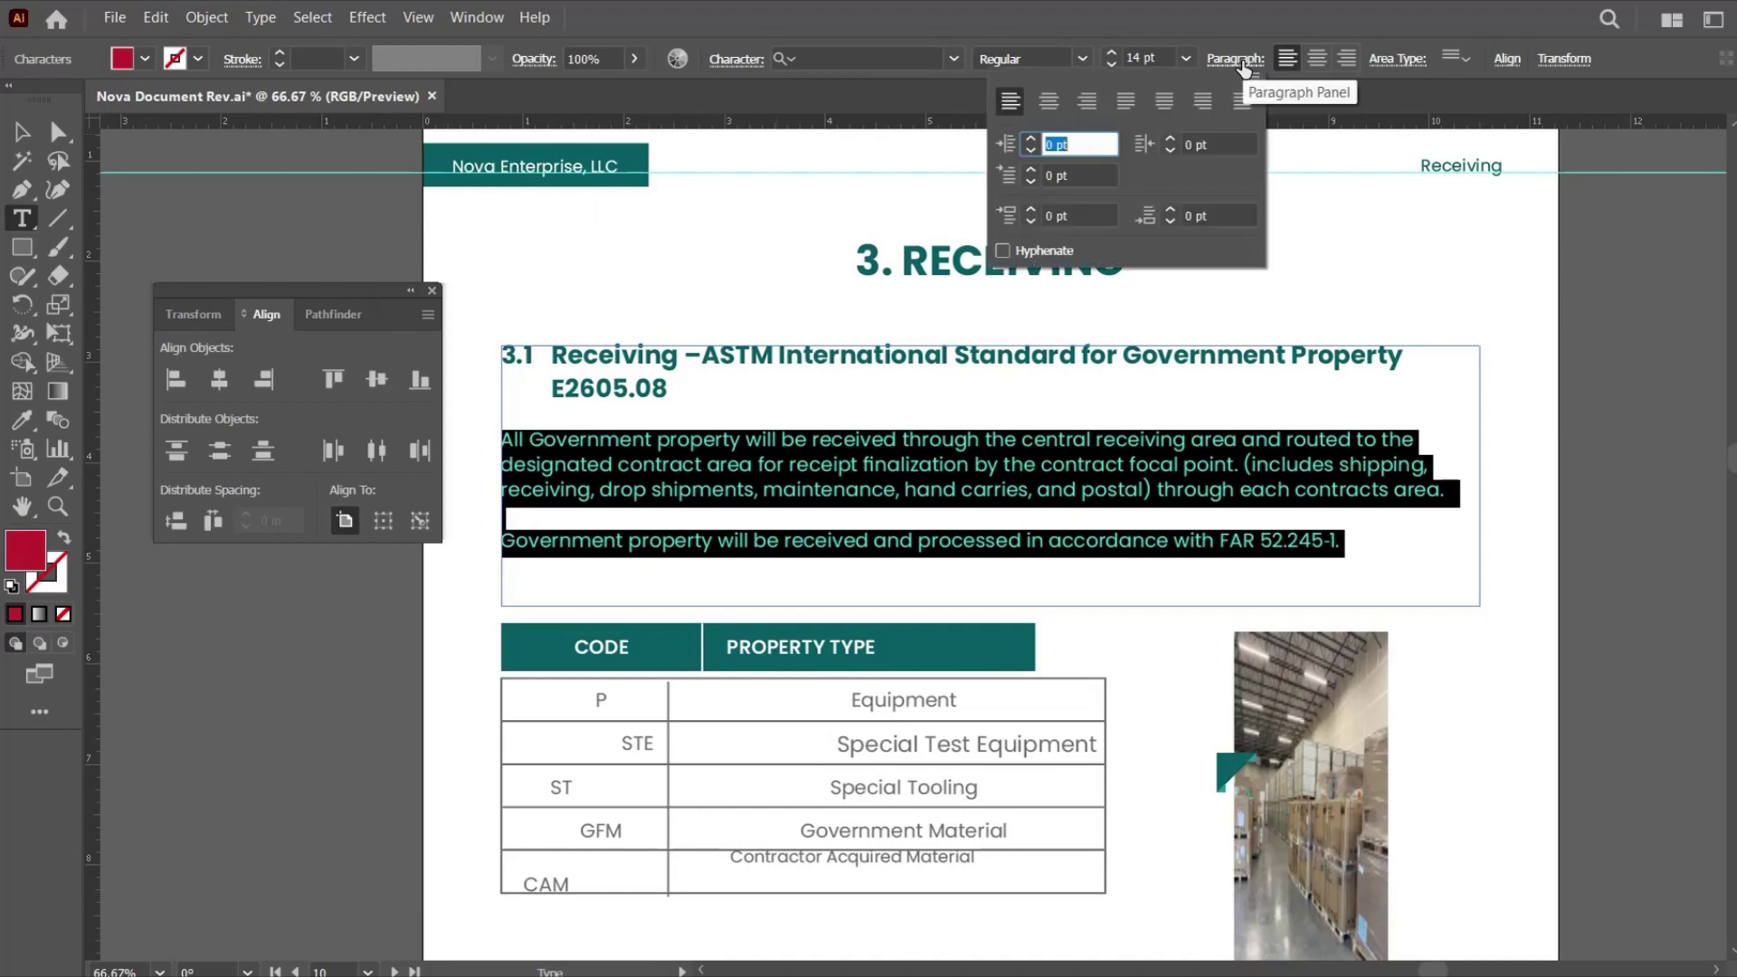
{"action": "left_click", "coordinate": [1127, 107]}
{"action": "double_click", "coordinate": [1119, 441]}
{"action": "left_click", "coordinate": [1557, 503]}
{"action": "left_click", "coordinate": [1374, 452]}
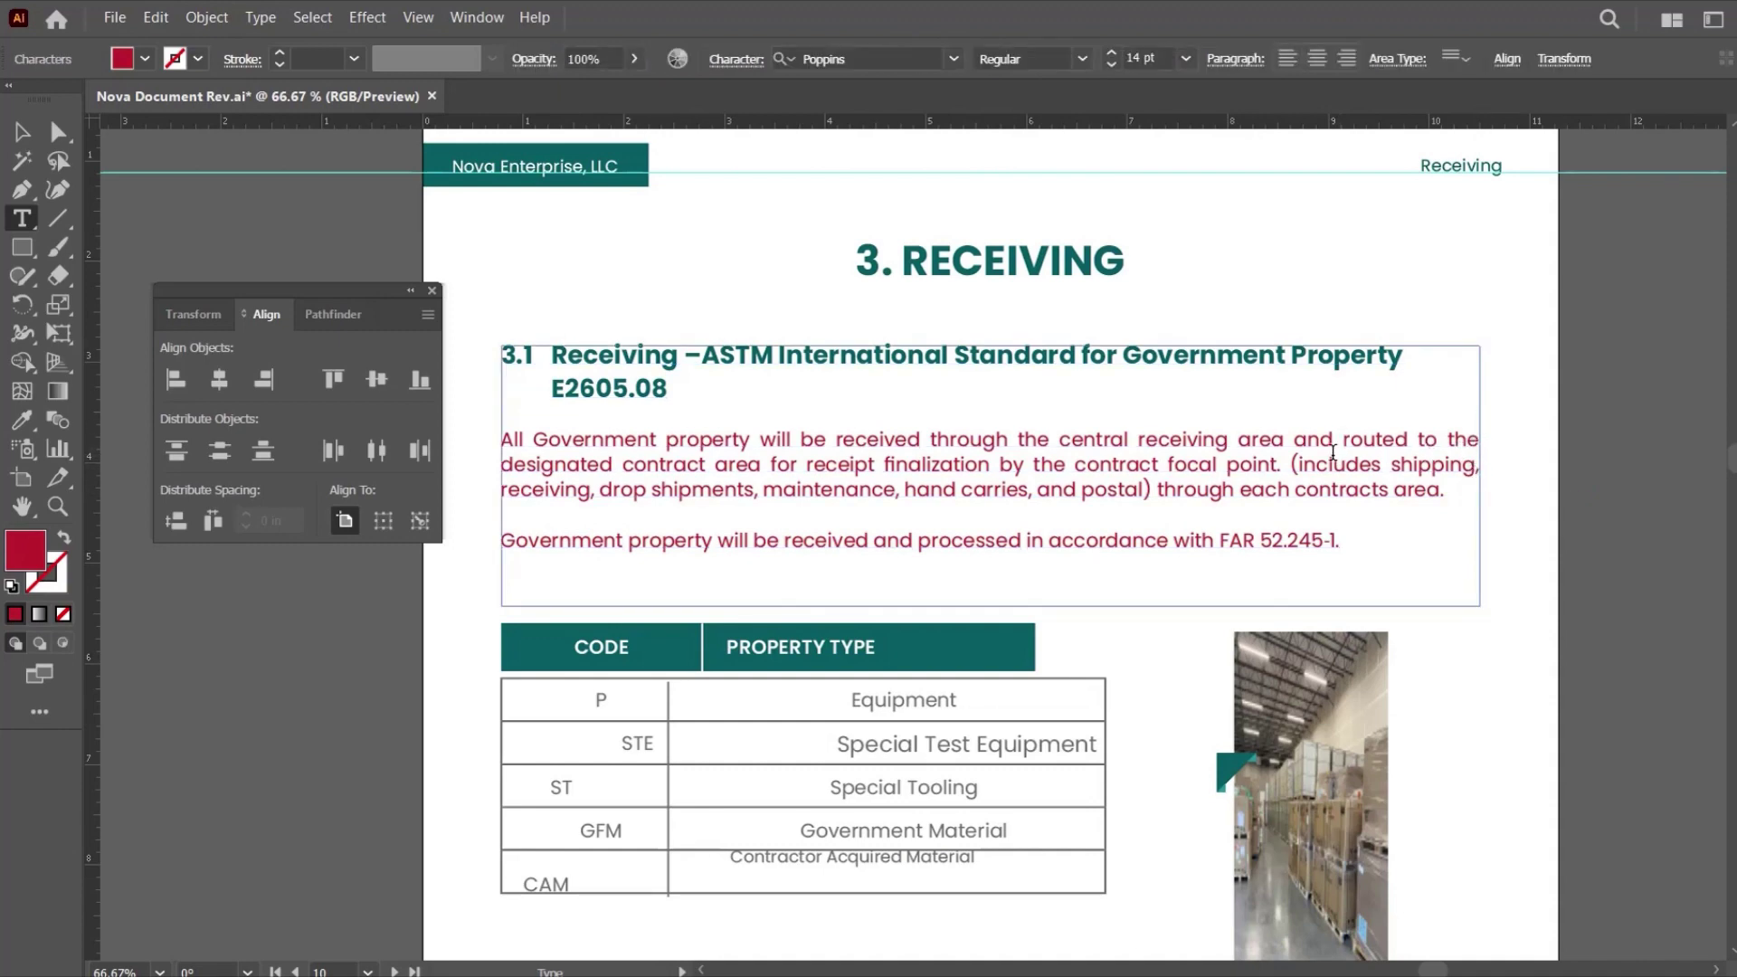
Recolour the section 3.1 body paragraphs with the grey sampled from the table entries and shorten the text frame to fit the text.
{"action": "left_click_drag", "start_coordinate": [1334, 543], "coordinate": [435, 441]}
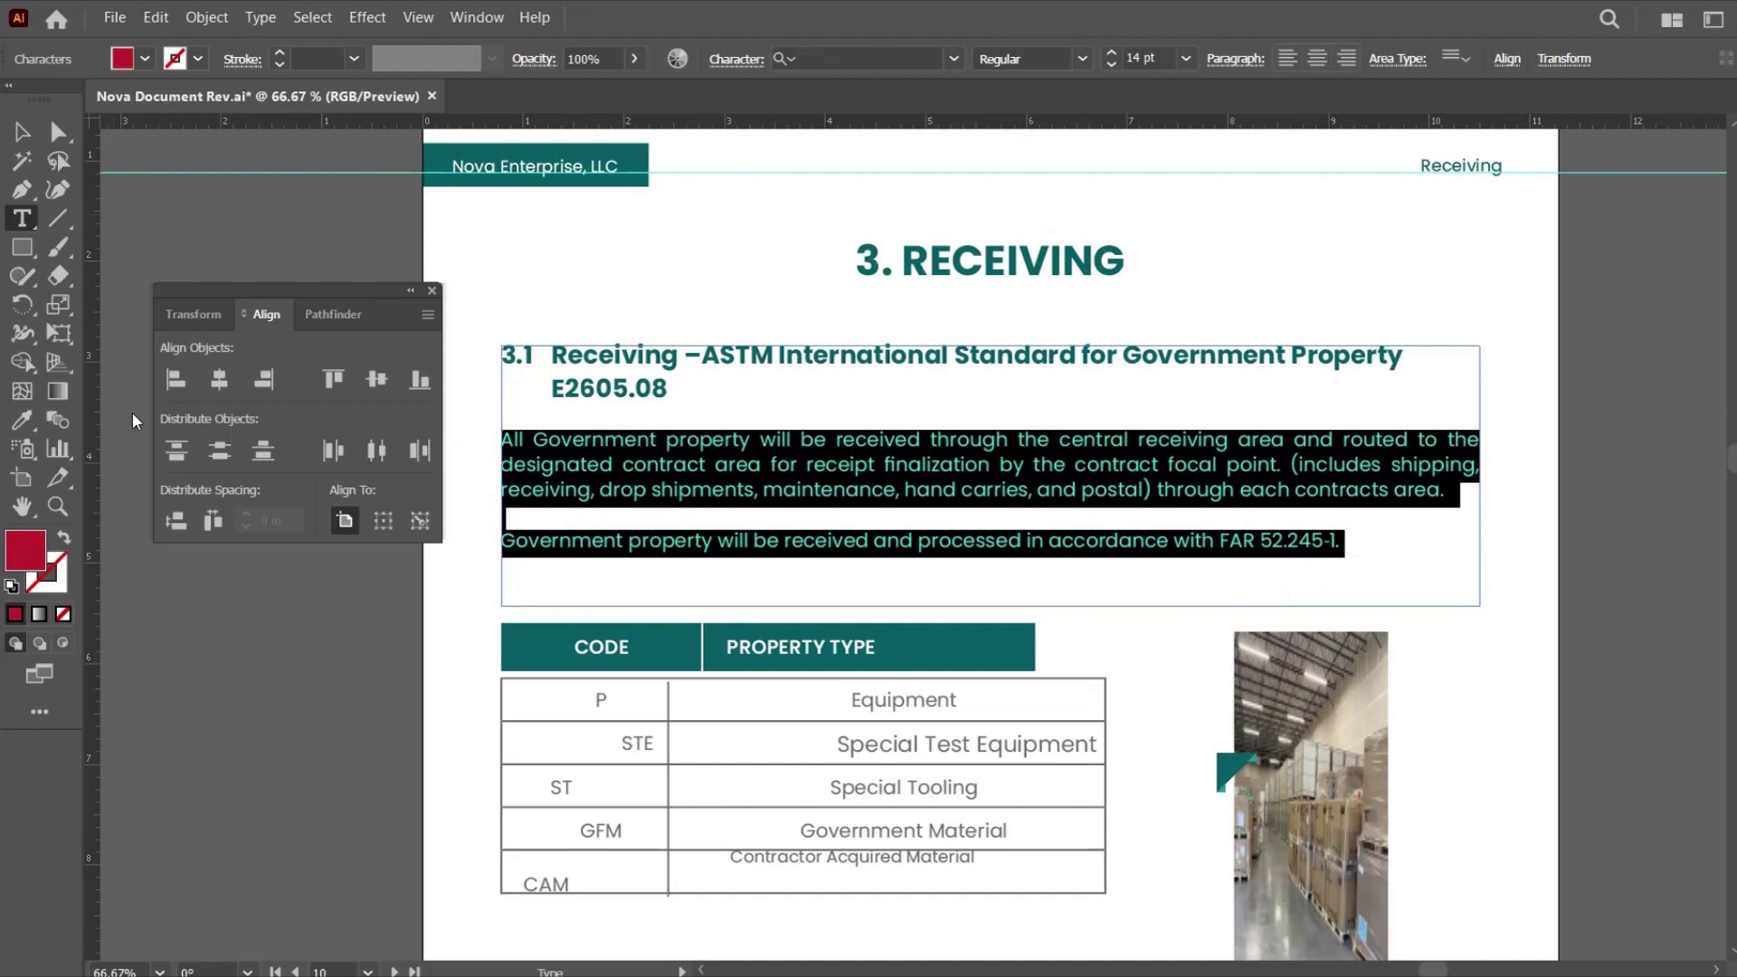
{"action": "left_click", "coordinate": [25, 419]}
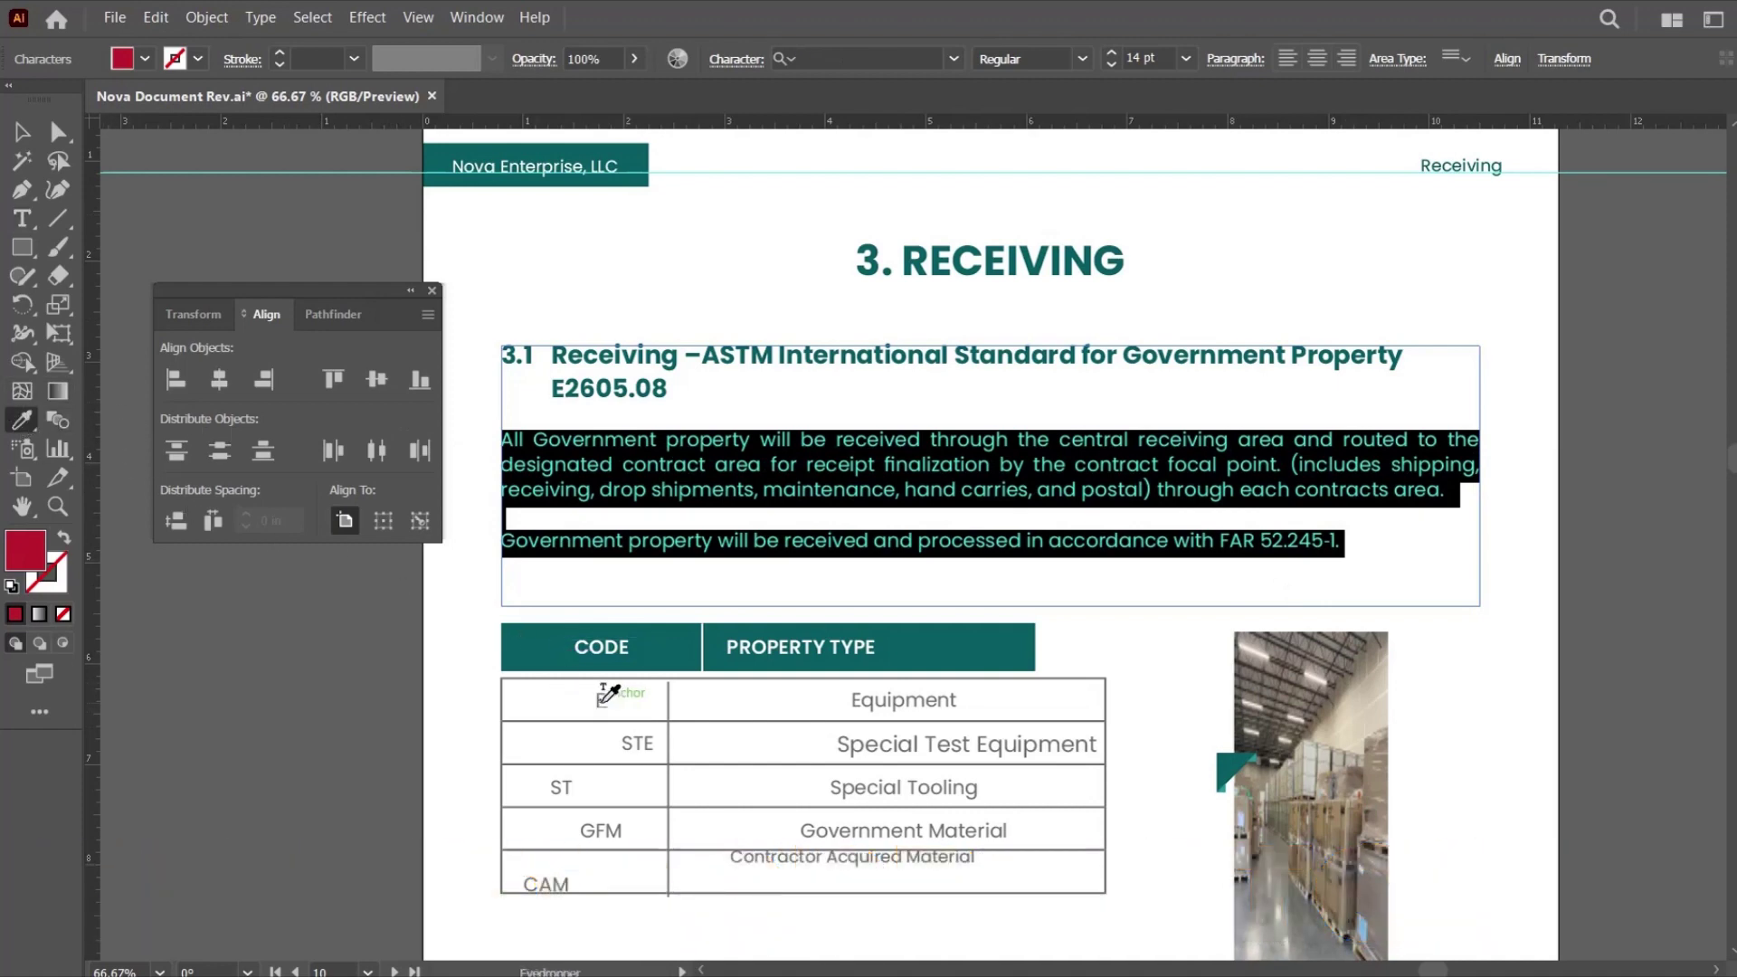
{"action": "left_click", "coordinate": [601, 703]}
{"action": "left_click", "coordinate": [21, 131]}
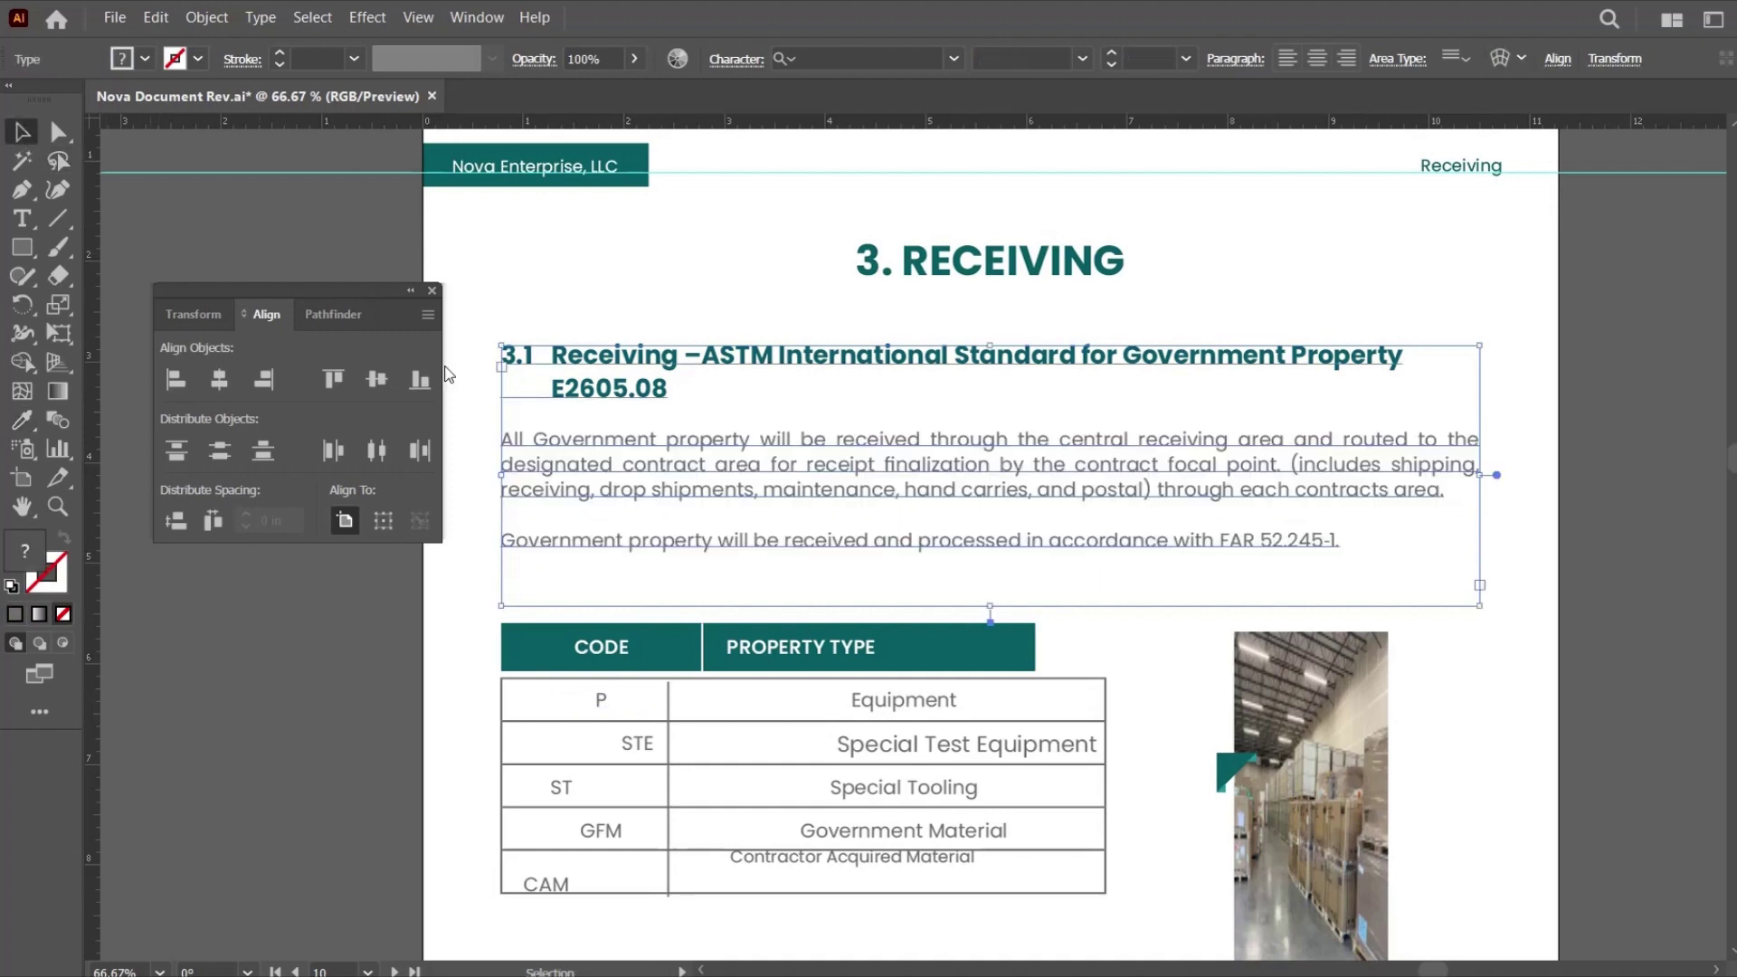
{"action": "left_click_drag", "start_coordinate": [989, 605], "coordinate": [1009, 516]}
{"action": "left_click", "coordinate": [1019, 593]}
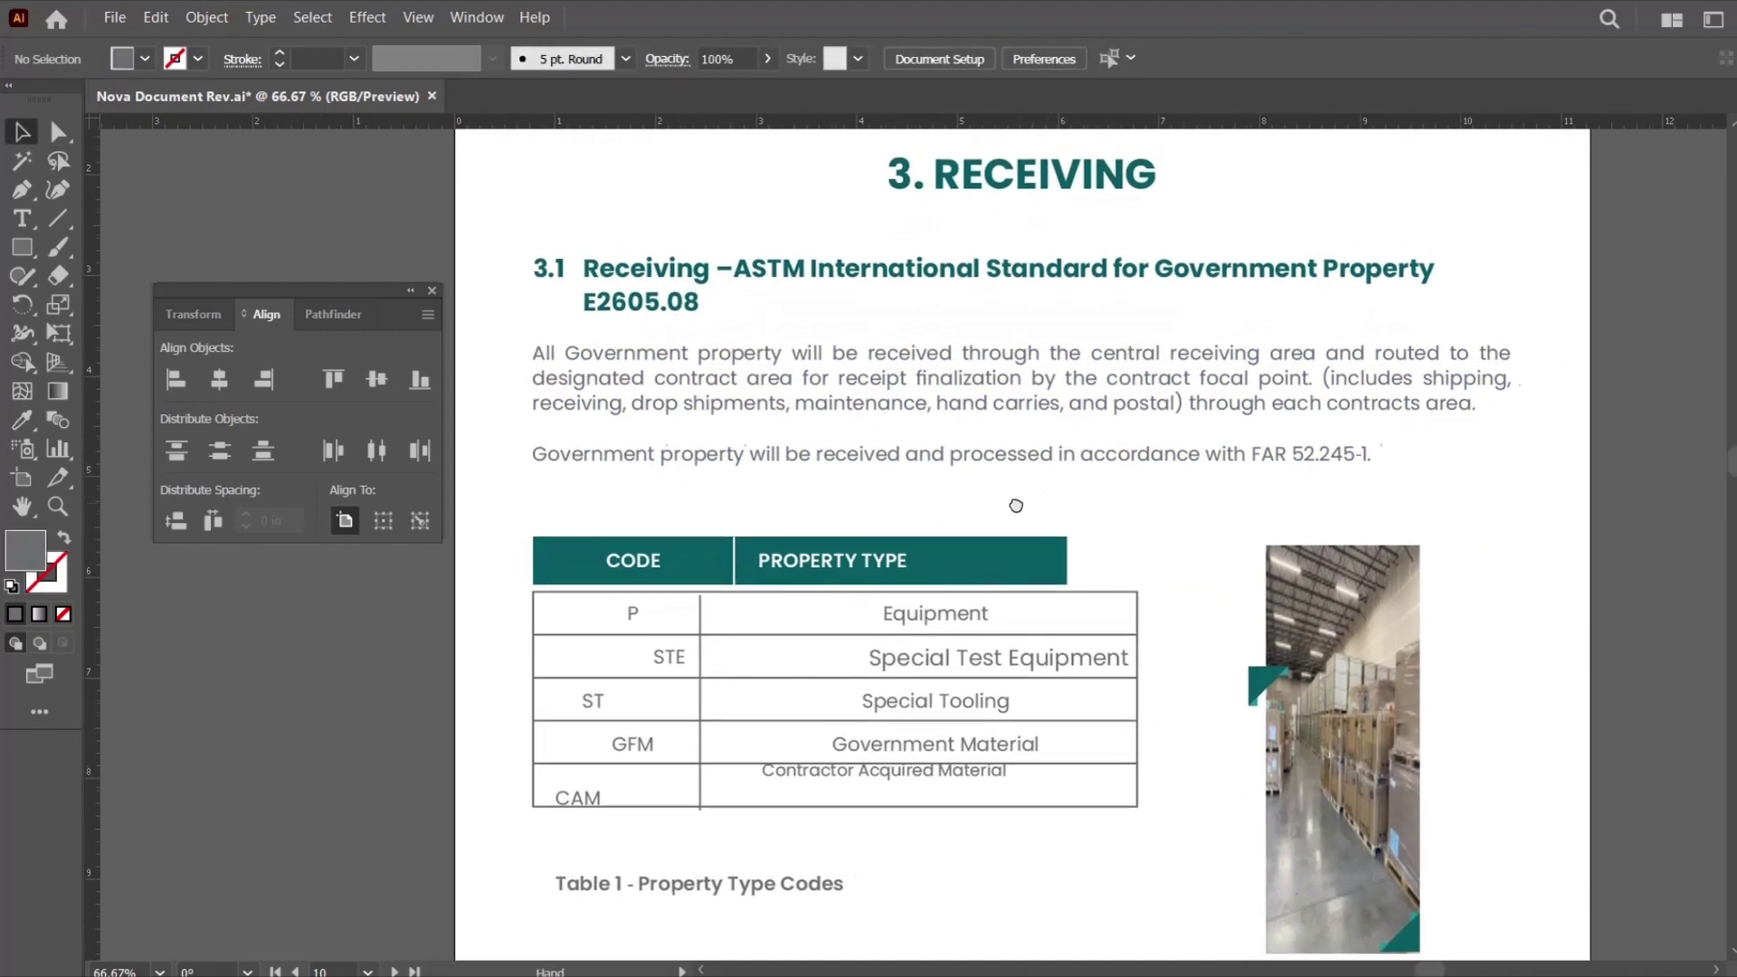
Delete the old teal table header bar, then shift the table's column divider slightly right and snap its upper end to the table's top border.
{"action": "left_click", "coordinate": [970, 554]}
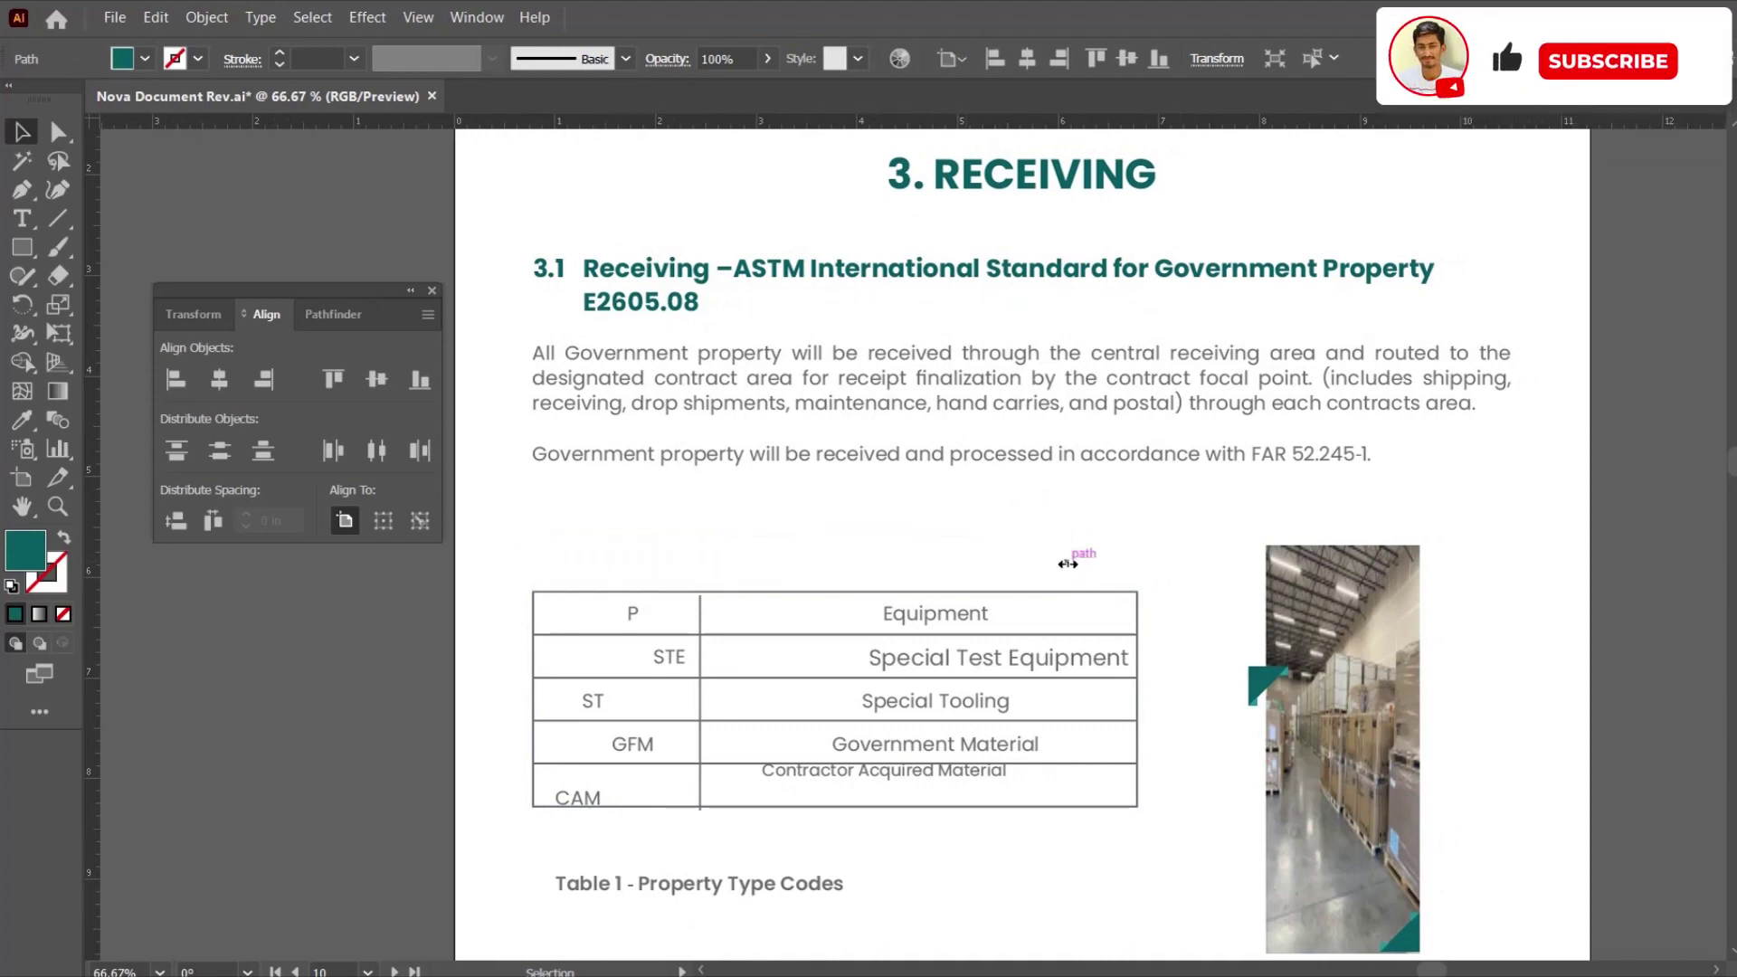
{"action": "left_click", "coordinate": [1070, 570]}
{"action": "left_click_drag", "start_coordinate": [698, 621], "coordinate": [713, 620]}
{"action": "left_click_drag", "start_coordinate": [713, 595], "coordinate": [713, 591]}
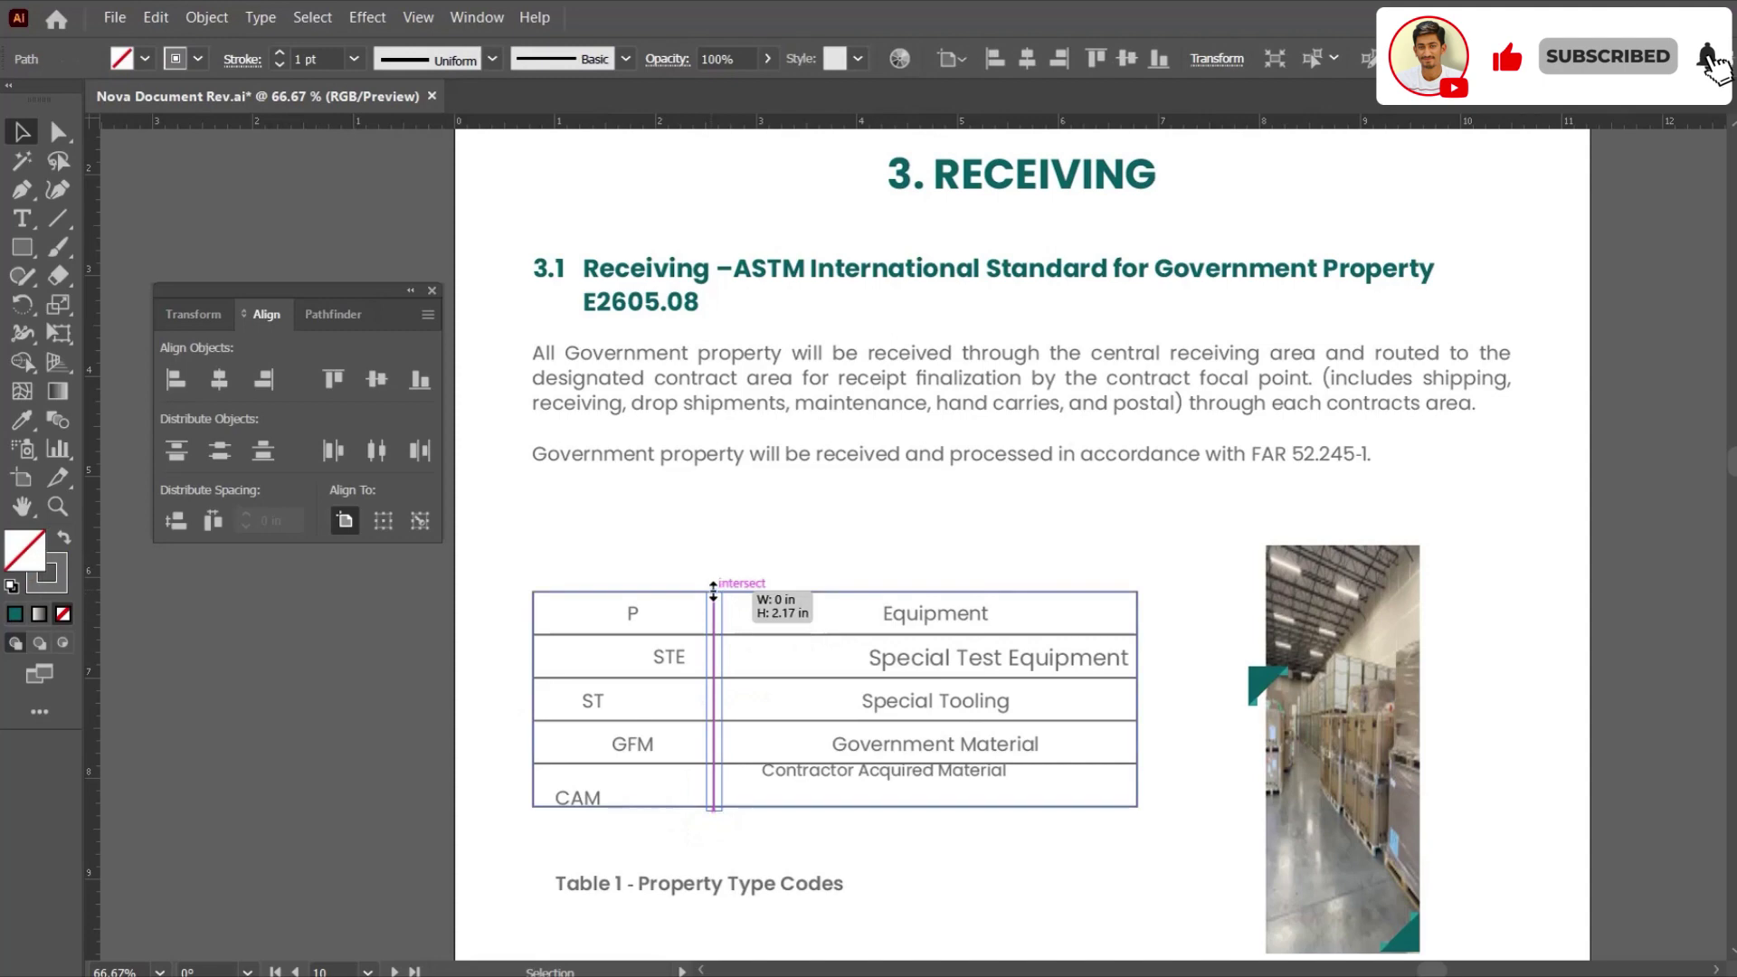
{"action": "left_click", "coordinate": [637, 565]}
{"action": "left_click", "coordinate": [434, 667]}
Draw a rectangle the width of the code column above the table, fill it with the heading's teal and send it behind the CODE label.
{"action": "key", "text": "m"}
{"action": "left_click_drag", "start_coordinate": [533, 583], "coordinate": [715, 541]}
{"action": "key", "text": "i"}
{"action": "left_click", "coordinate": [629, 276]}
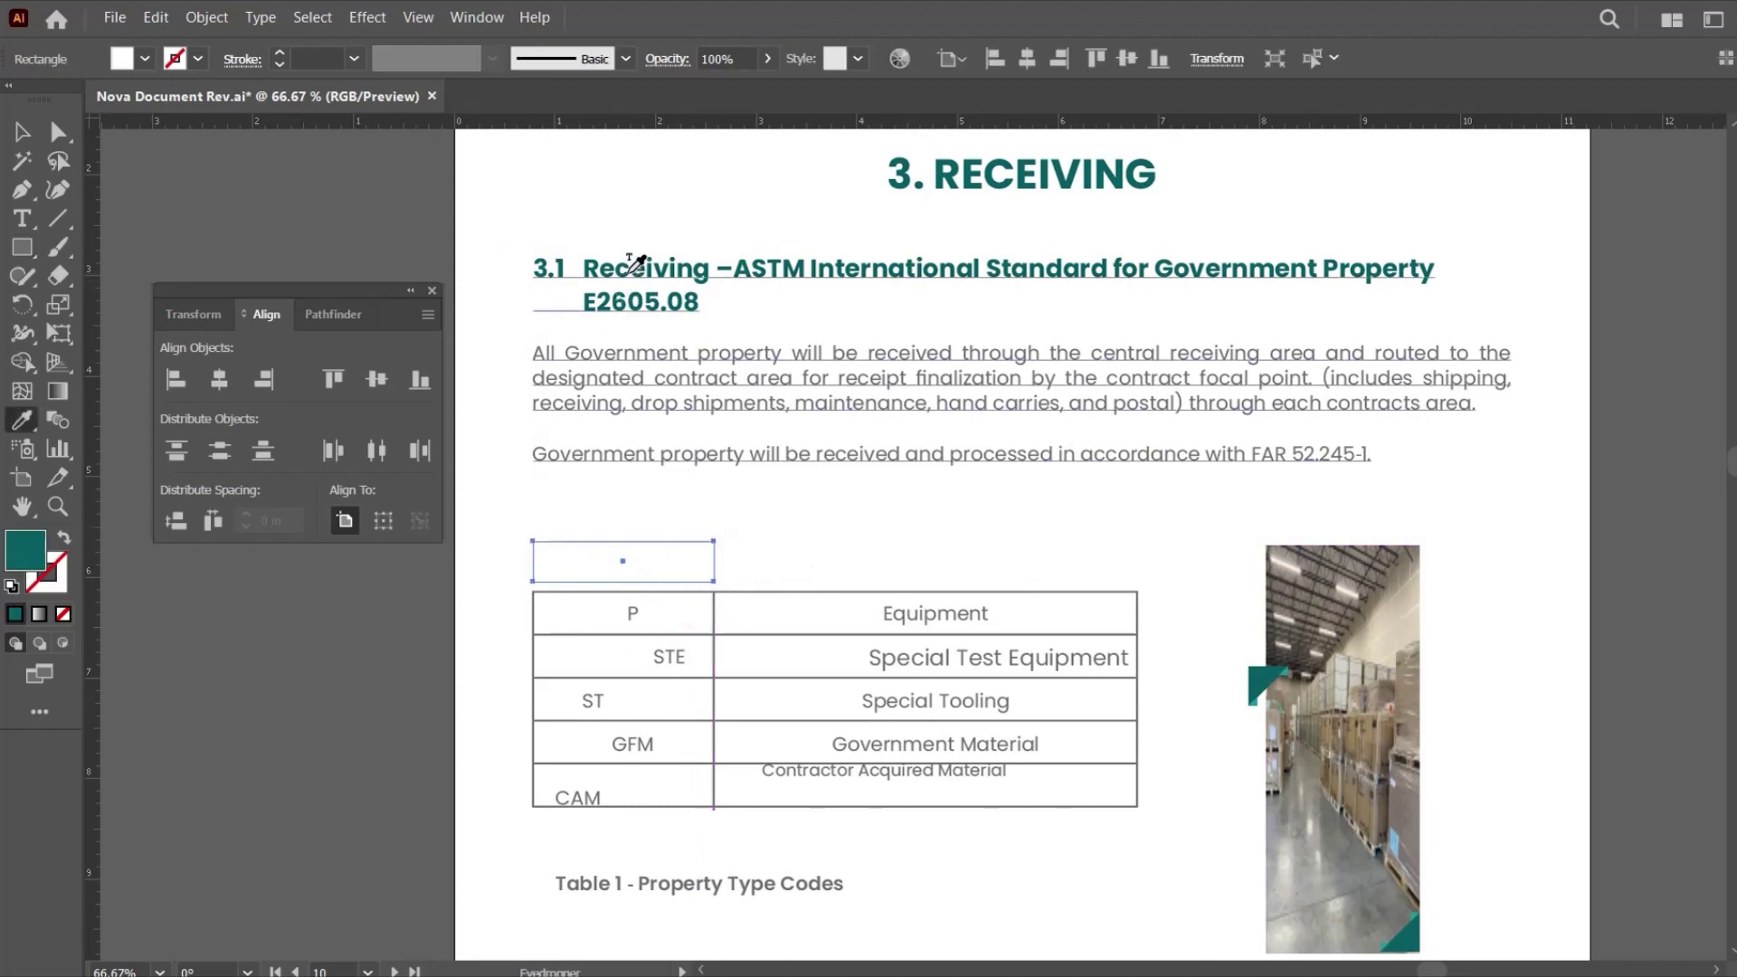
{"action": "key", "text": "v"}
{"action": "left_click", "coordinate": [490, 526]}
{"action": "left_click", "coordinate": [561, 562]}
{"action": "key", "text": "ctrl+shift+bracketleft"}
{"action": "left_click", "coordinate": [509, 486]}
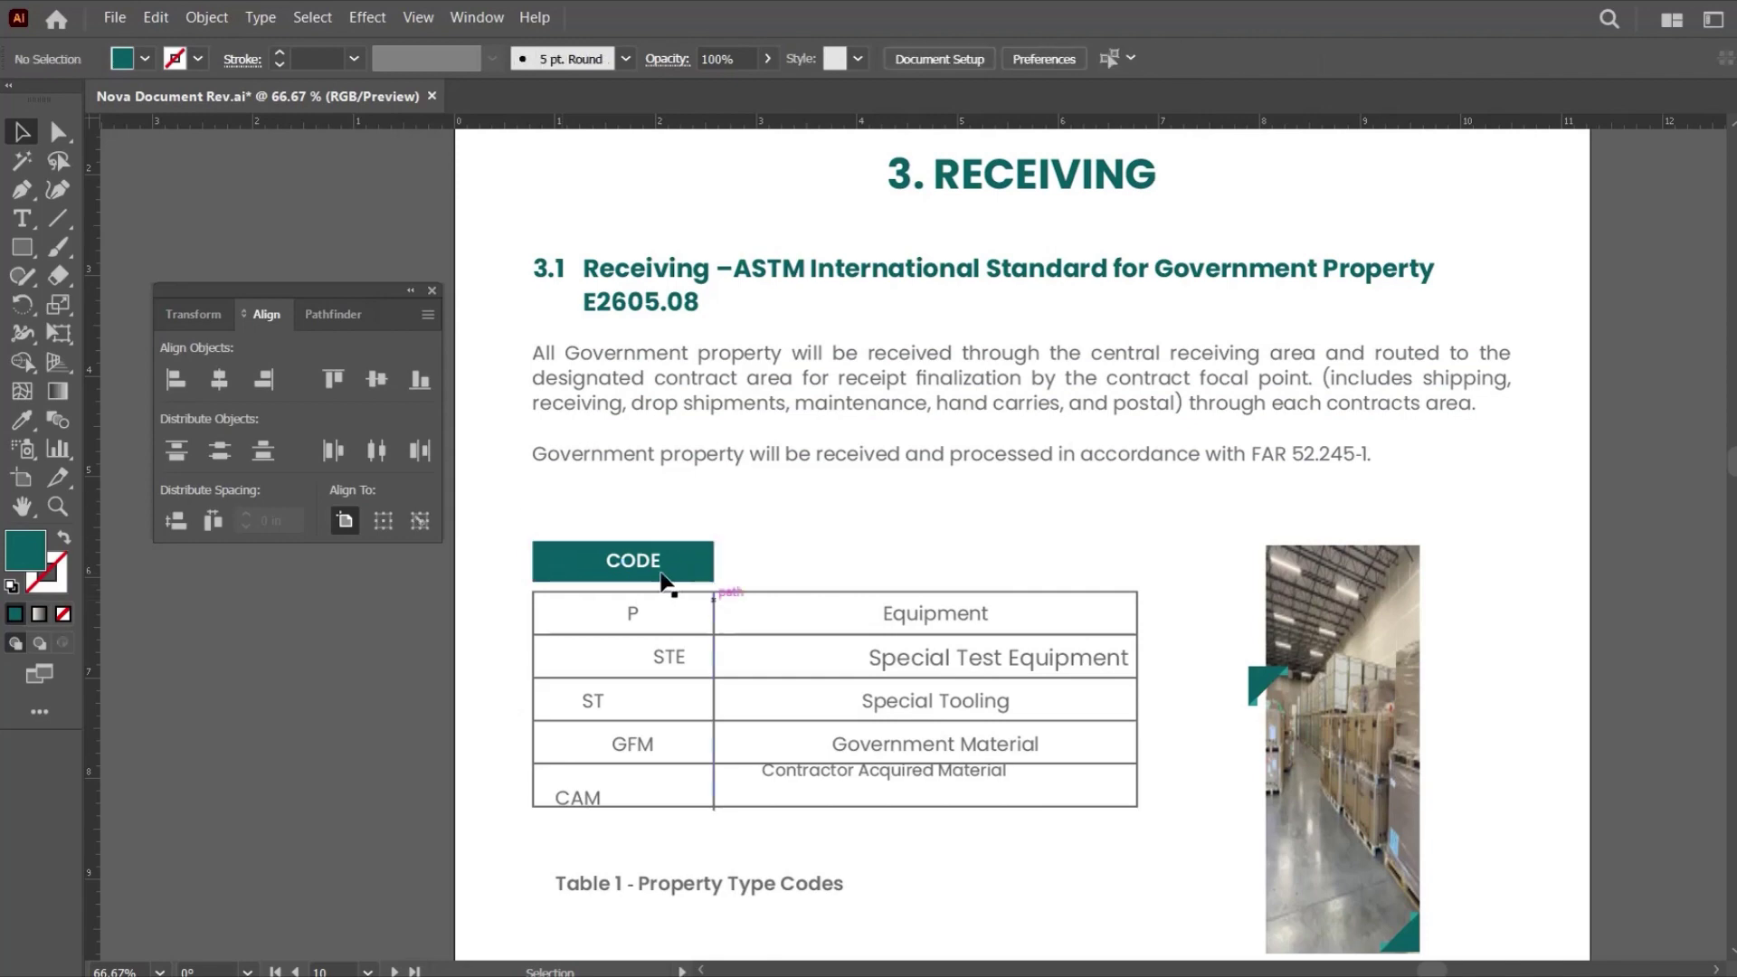
Duplicate the teal header bar beside the first one and stretch the copy to the table's right edge behind PROPERTY TYPE.
{"action": "left_click_drag", "start_coordinate": [545, 555], "coordinate": [726, 557]}
{"action": "left_click_drag", "start_coordinate": [895, 580], "coordinate": [1137, 581]}
{"action": "key", "text": "ctrl+plus"}
{"action": "key", "text": "ctrl+plus"}
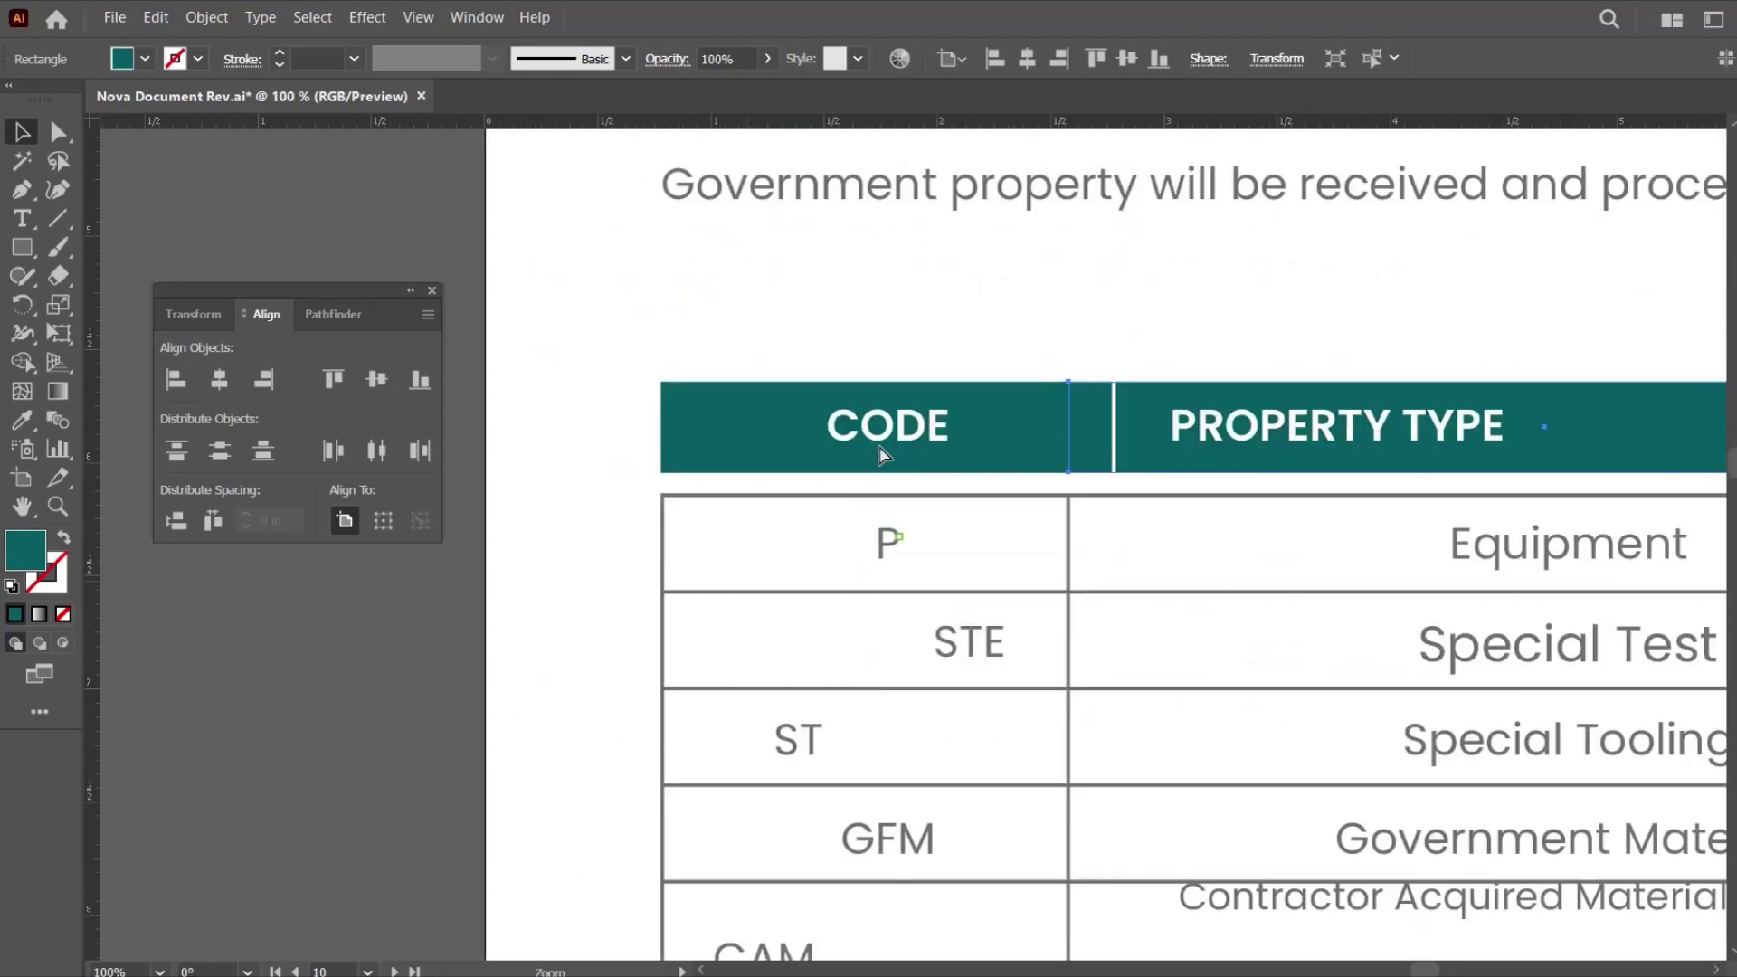
{"action": "left_click", "coordinate": [958, 350]}
Align the white header divider to the left edge of the PROPERTY TYPE bar, using the bar as key object.
{"action": "left_click", "coordinate": [1112, 427]}
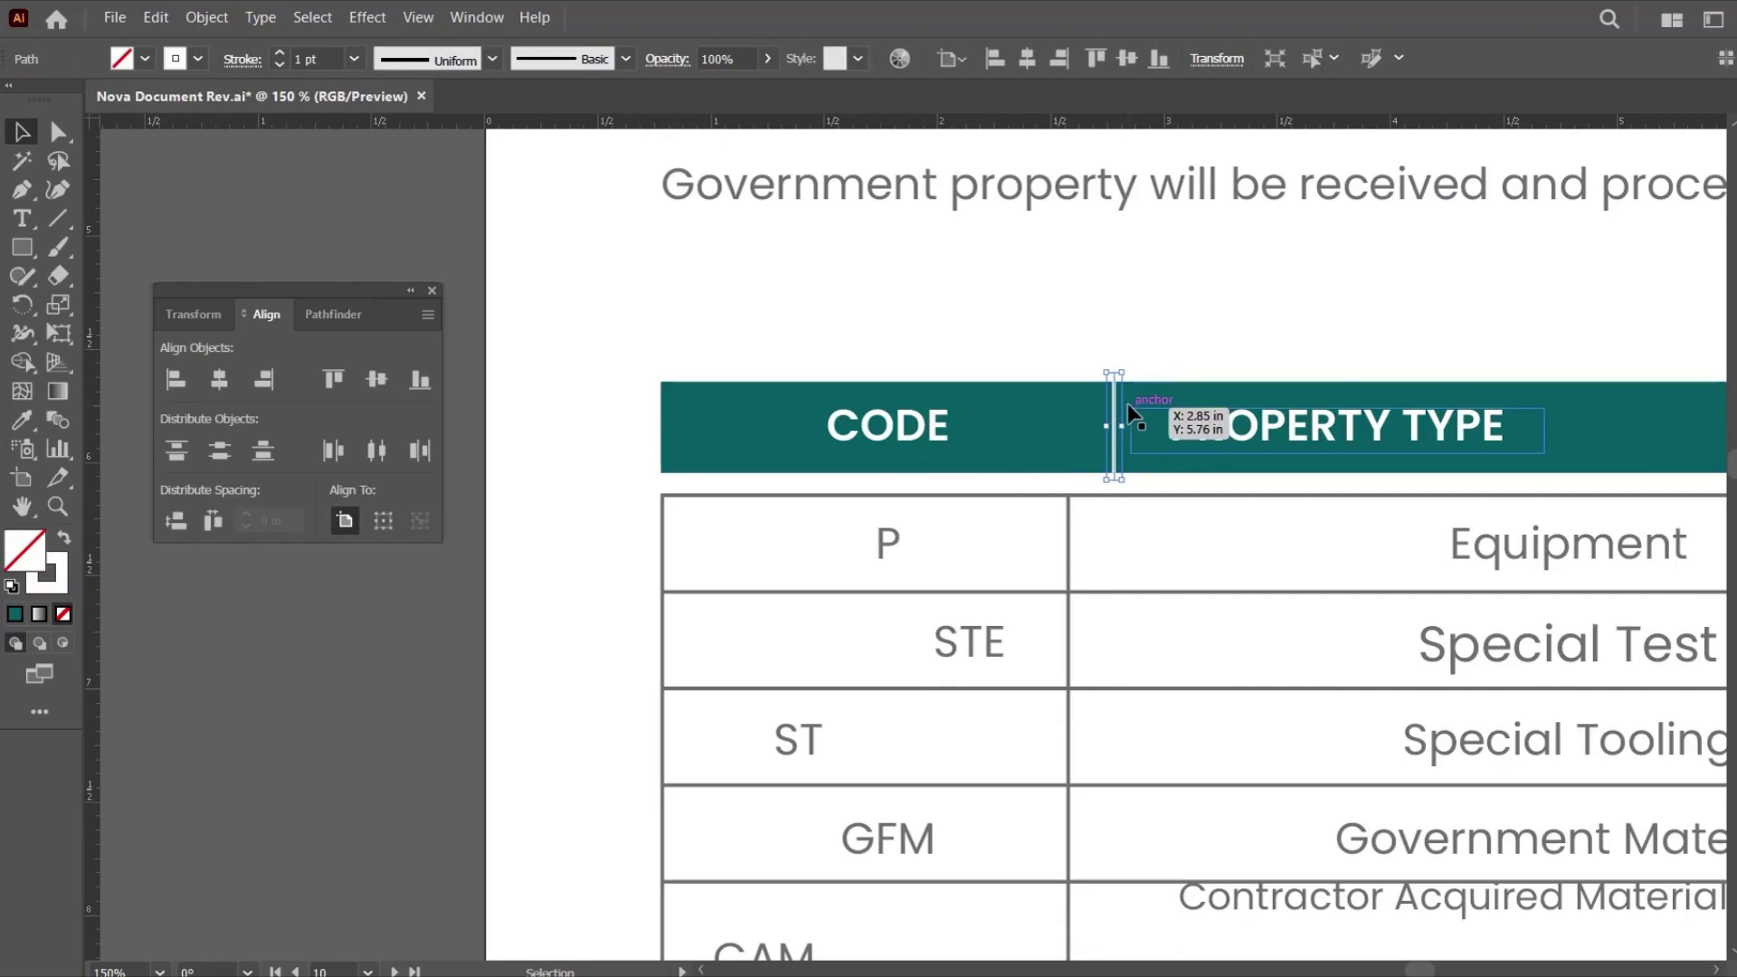
{"action": "left_click", "coordinate": [1195, 398], "text": "shift"}
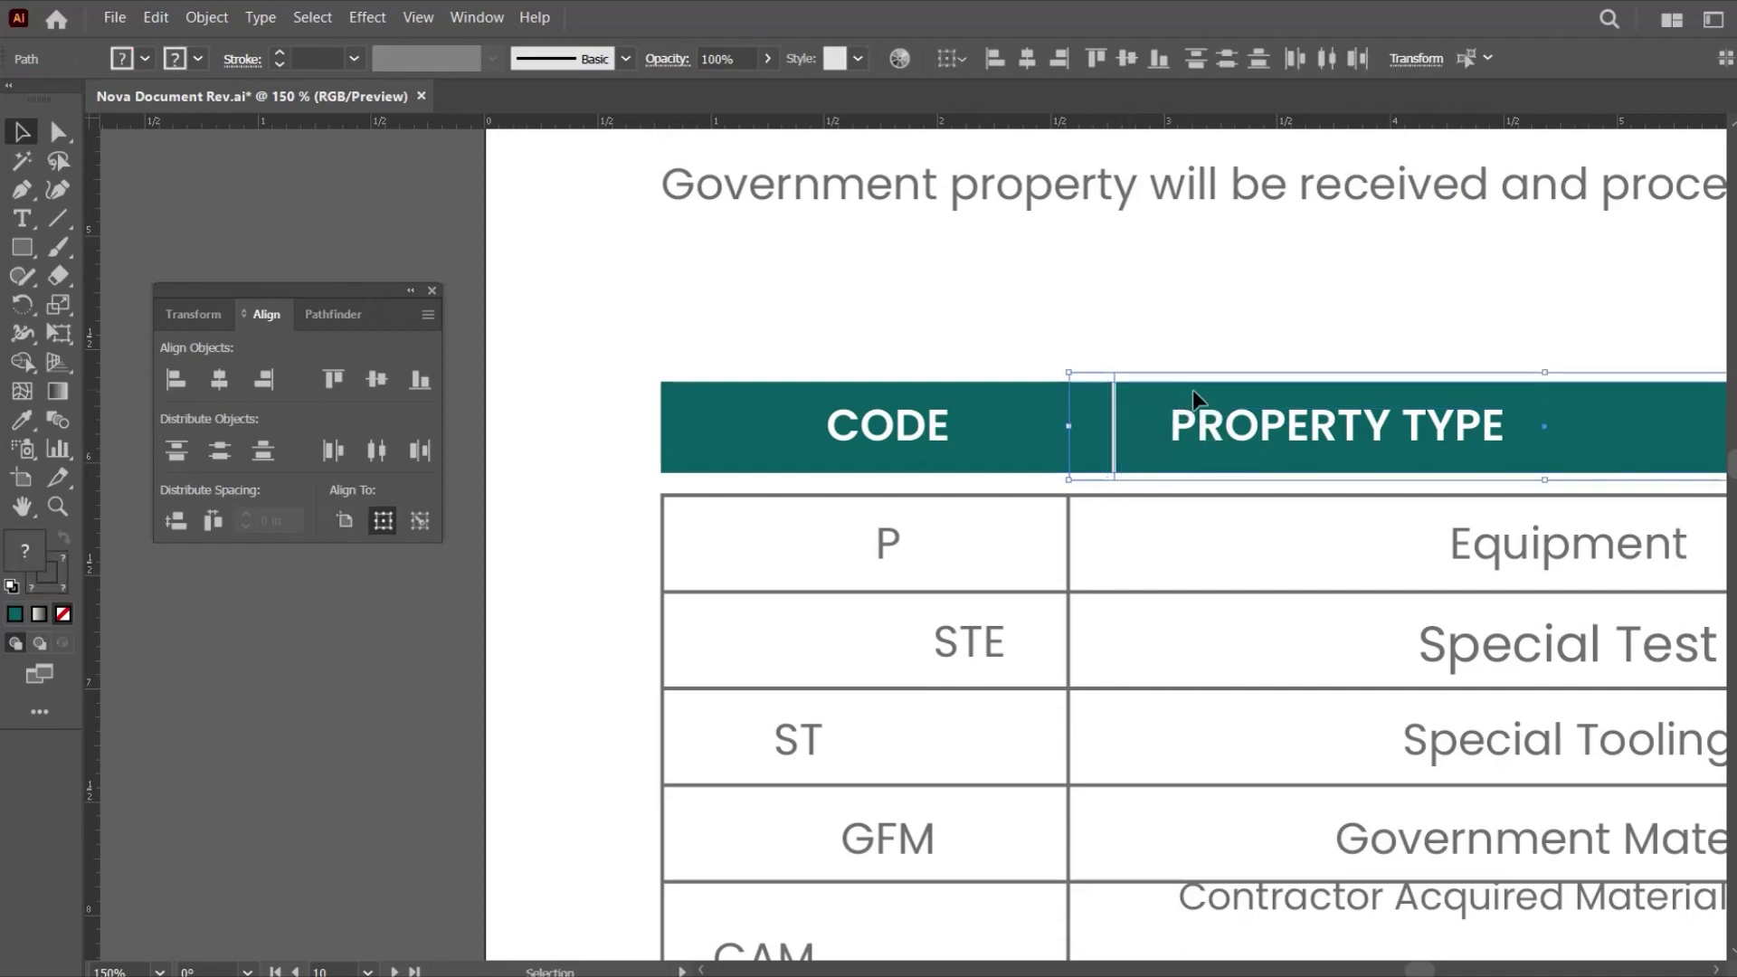
{"action": "left_click", "coordinate": [1220, 398]}
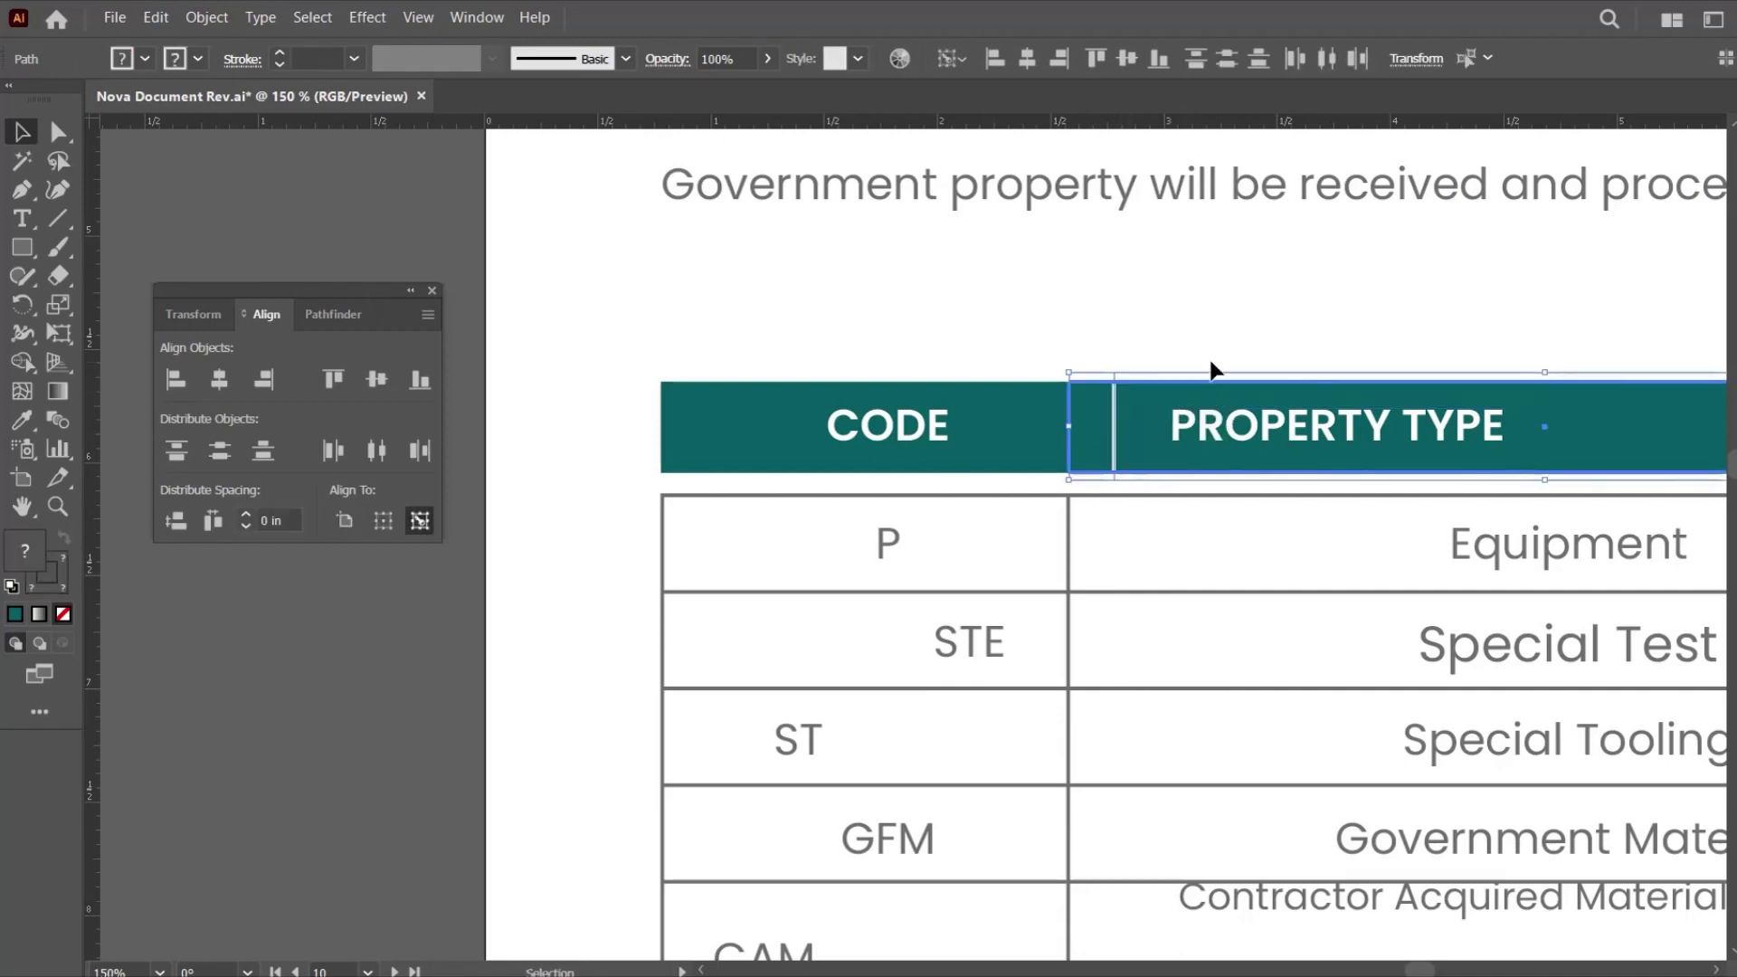
{"action": "left_click", "coordinate": [170, 384]}
{"action": "left_click", "coordinate": [689, 435]}
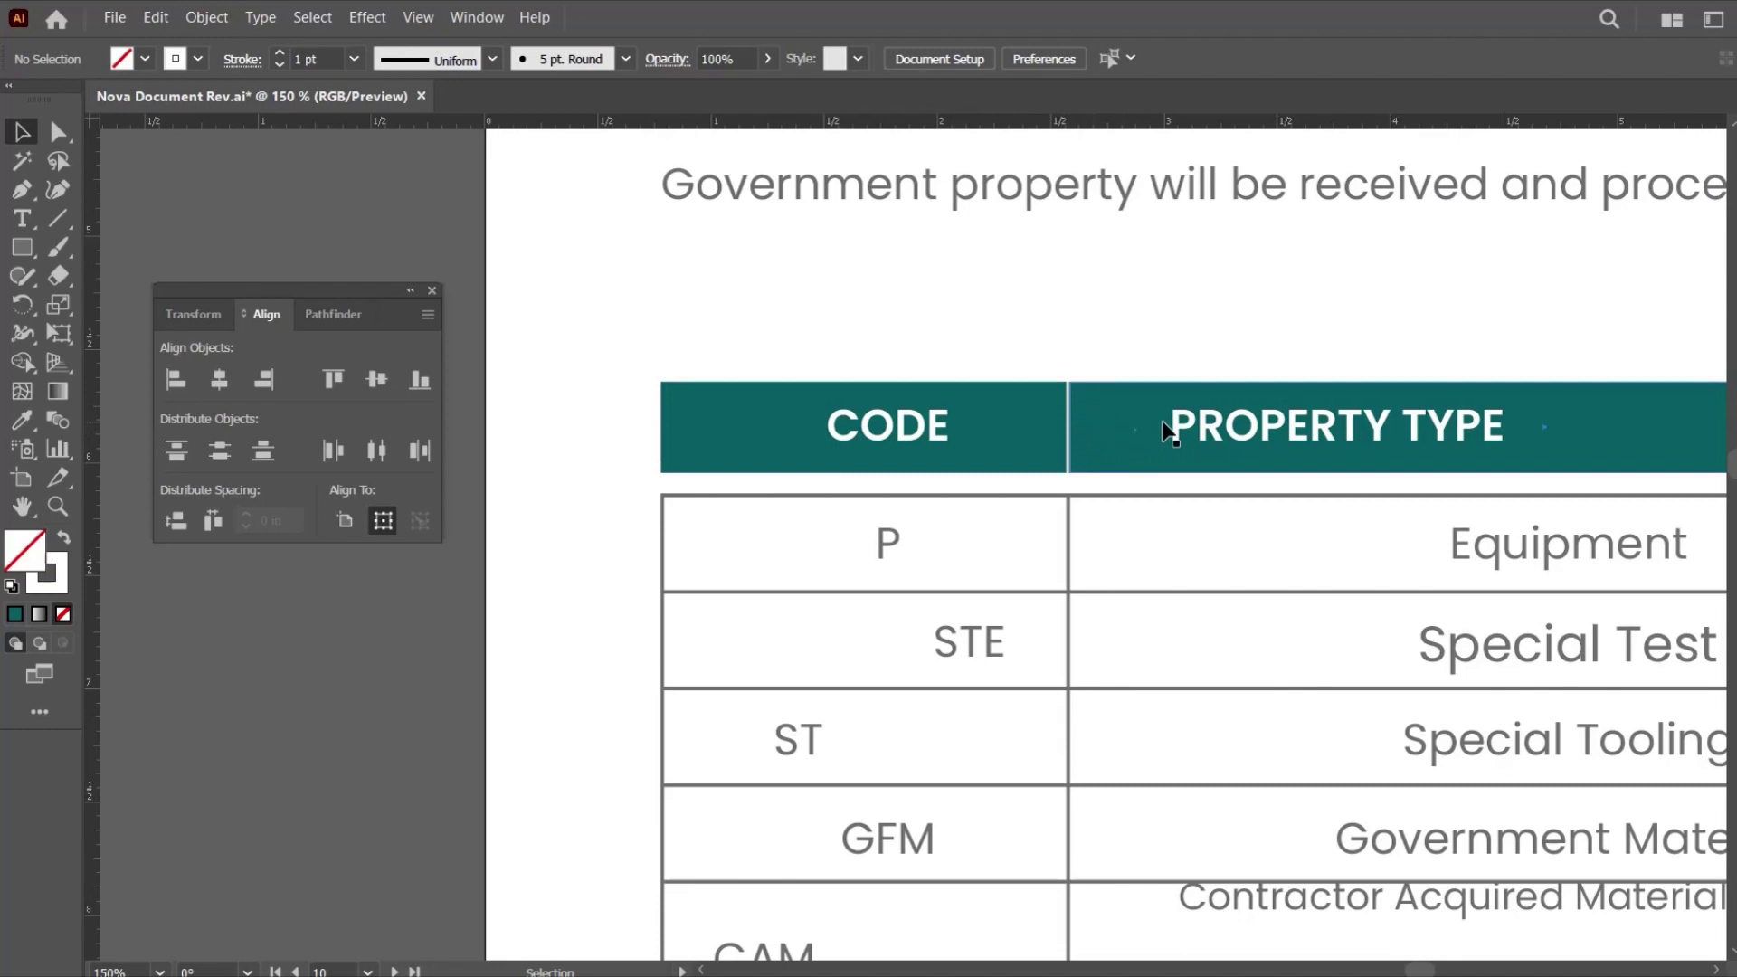
Set all code and property type entries in the table body to 14 pt and centre their text.
{"action": "left_click", "coordinate": [1253, 441]}
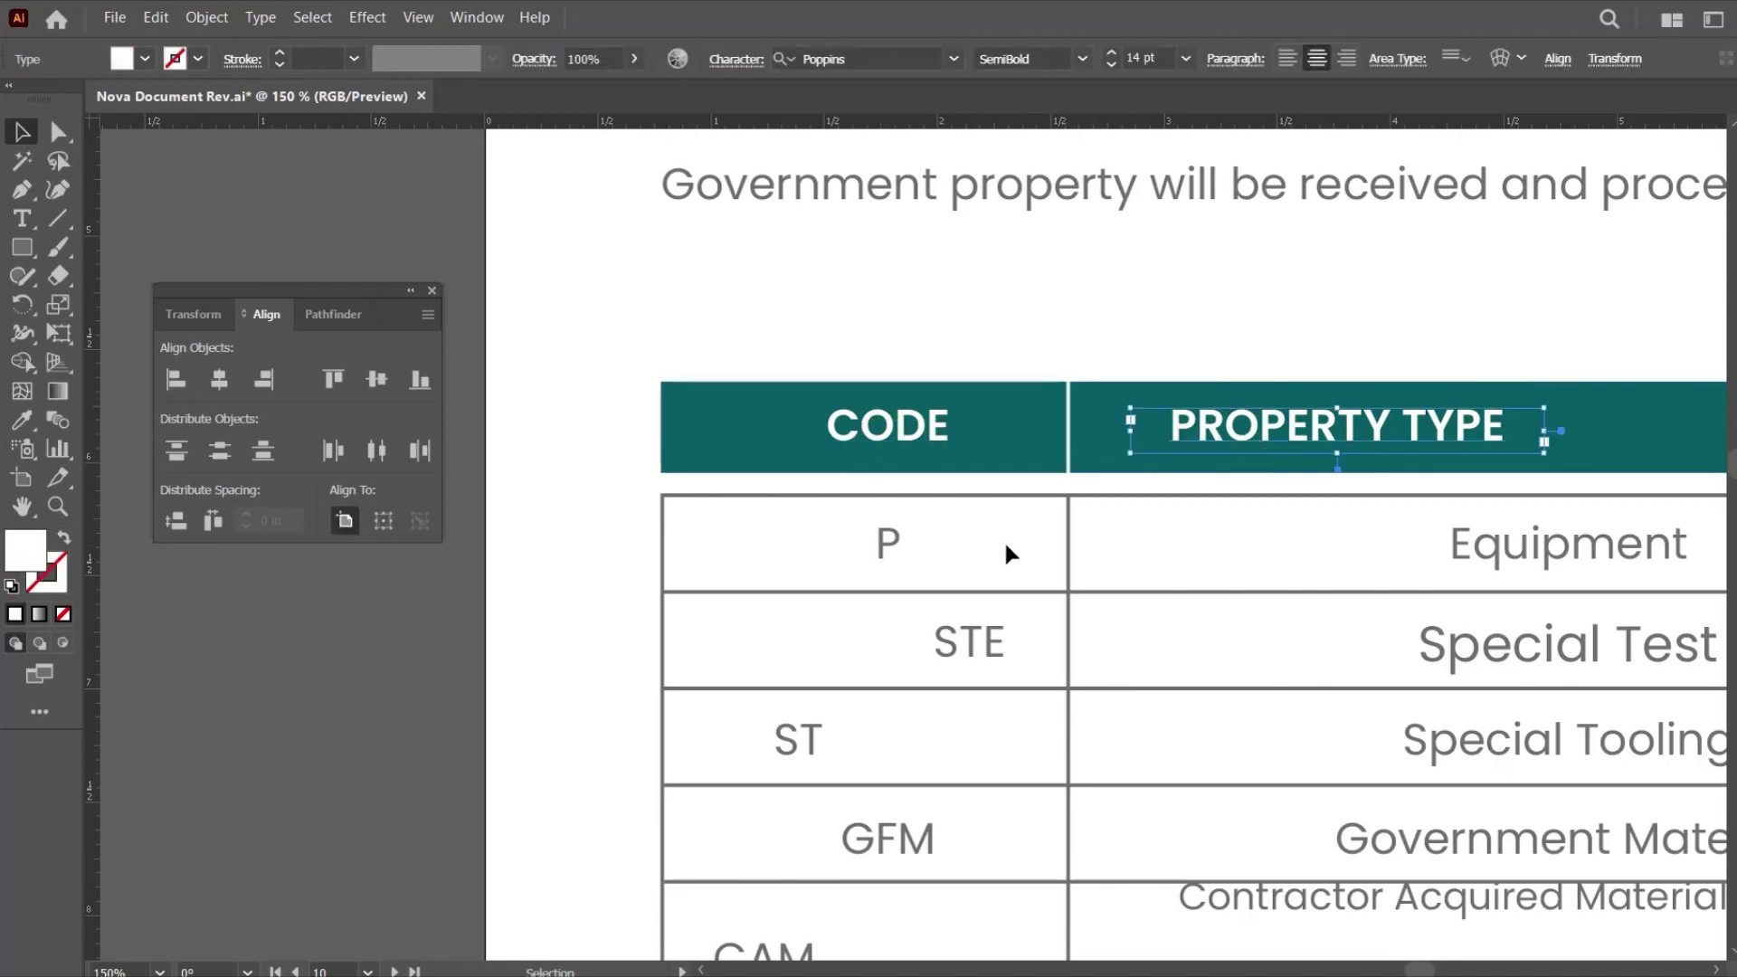
{"action": "left_click_drag", "start_coordinate": [1130, 578], "coordinate": [989, 542]}
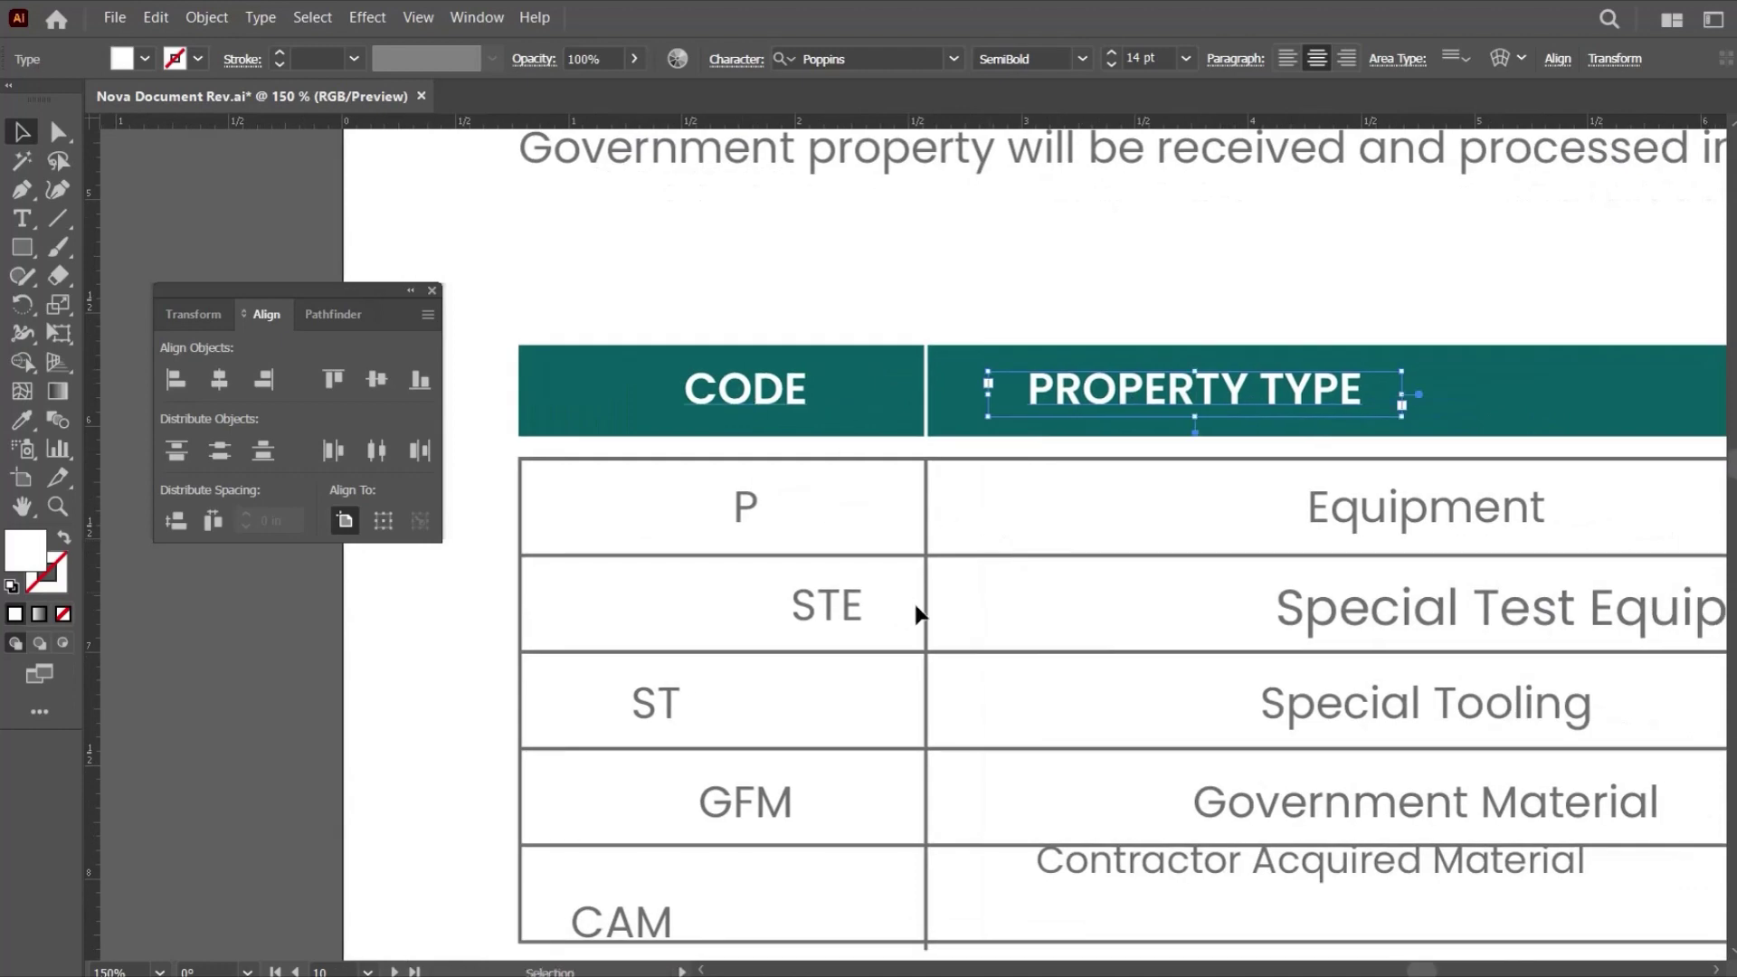
{"action": "left_click", "coordinate": [939, 619], "text": "ctrl+alt"}
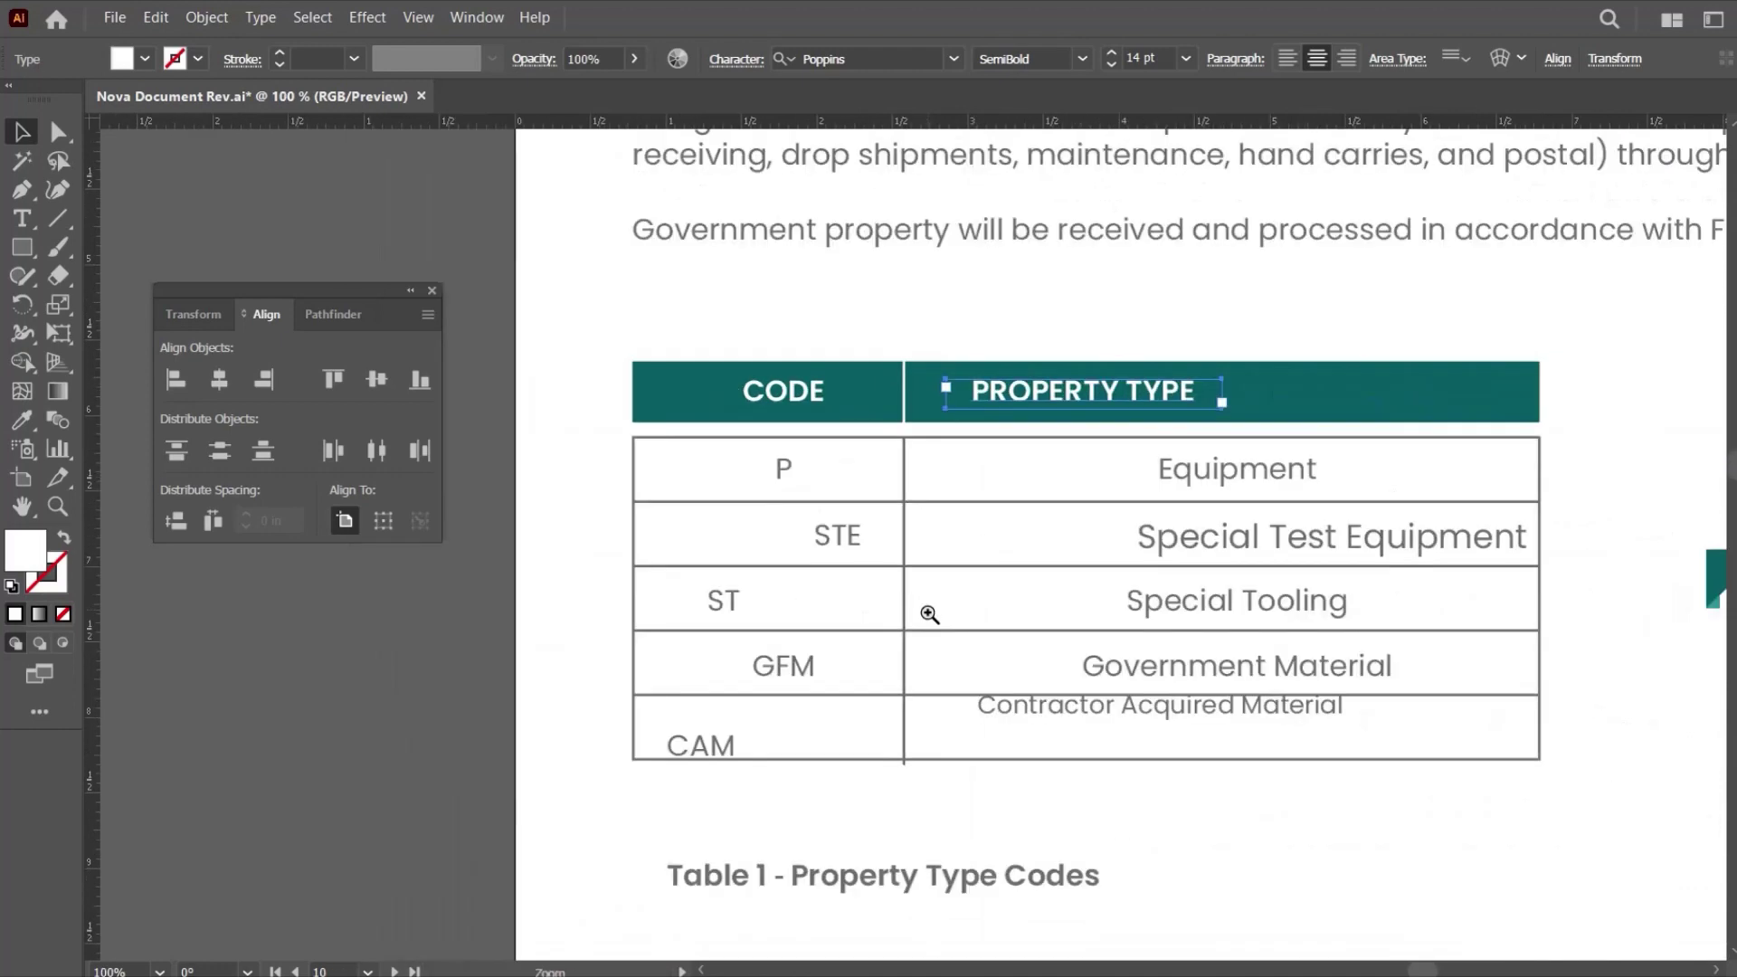
{"action": "left_click", "coordinate": [702, 740]}
{"action": "left_click", "coordinate": [767, 674], "text": "shift"}
{"action": "left_click", "coordinate": [720, 604], "text": "shift"}
{"action": "left_click", "coordinate": [841, 538], "text": "shift"}
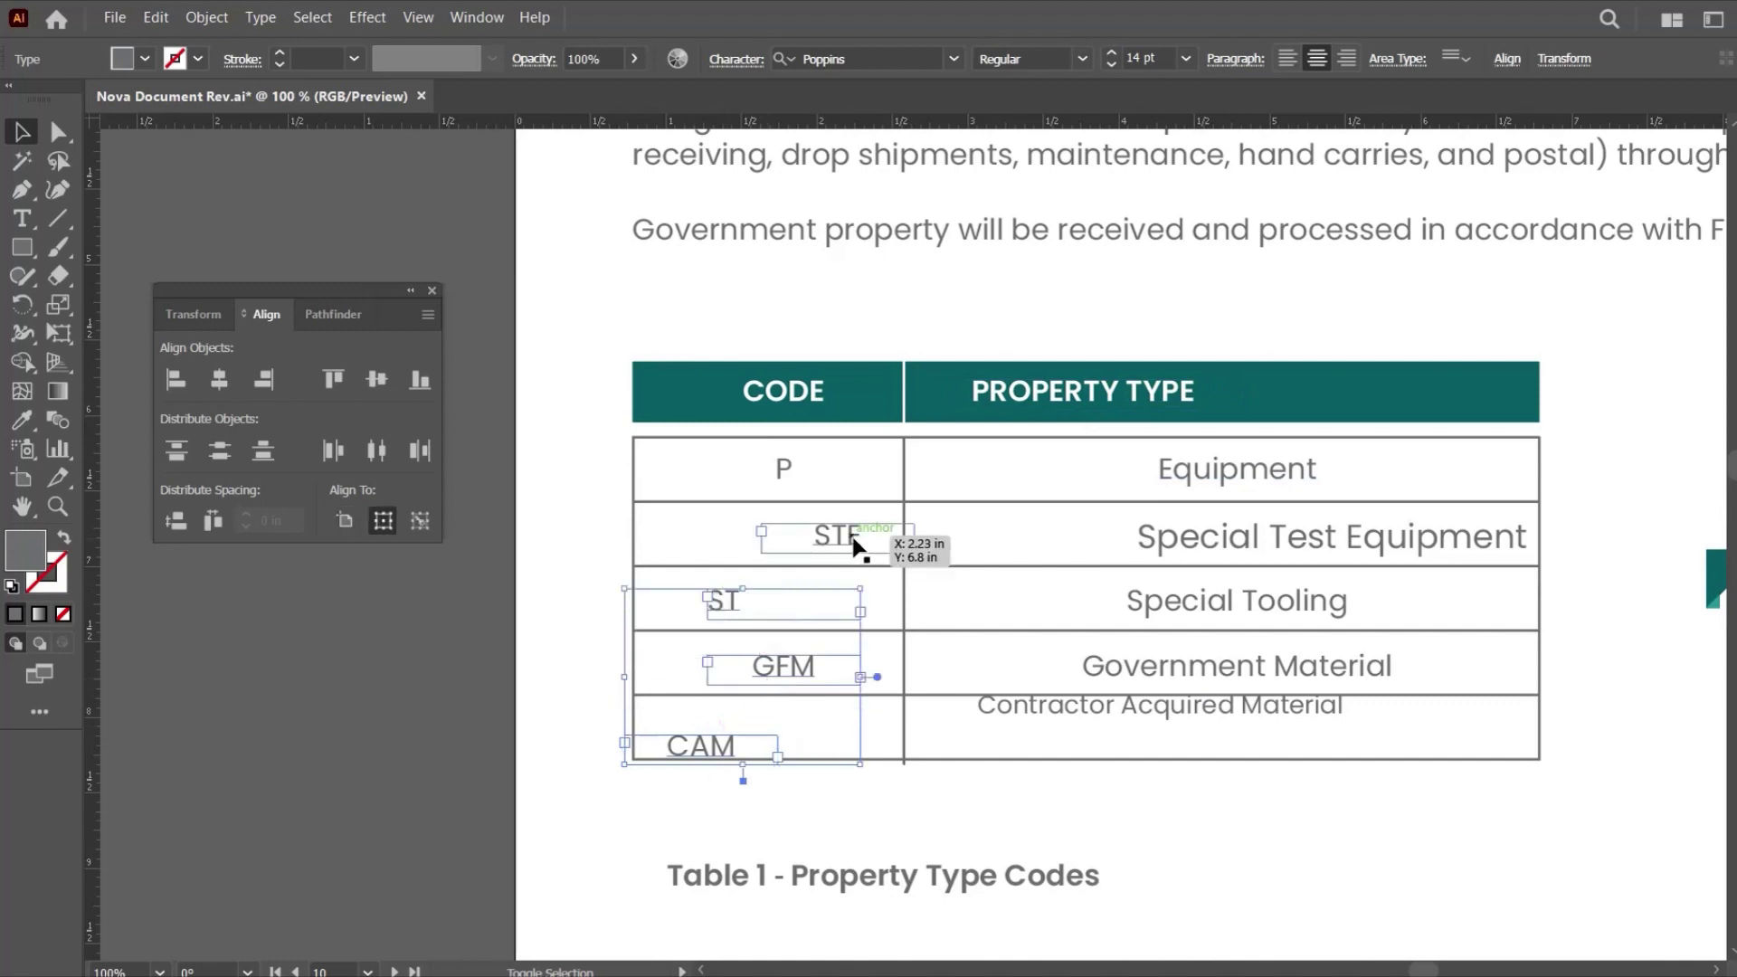
{"action": "left_click", "coordinate": [783, 469], "text": "shift"}
{"action": "left_click", "coordinate": [1208, 478], "text": "shift"}
{"action": "left_click", "coordinate": [1208, 541], "text": "shift"}
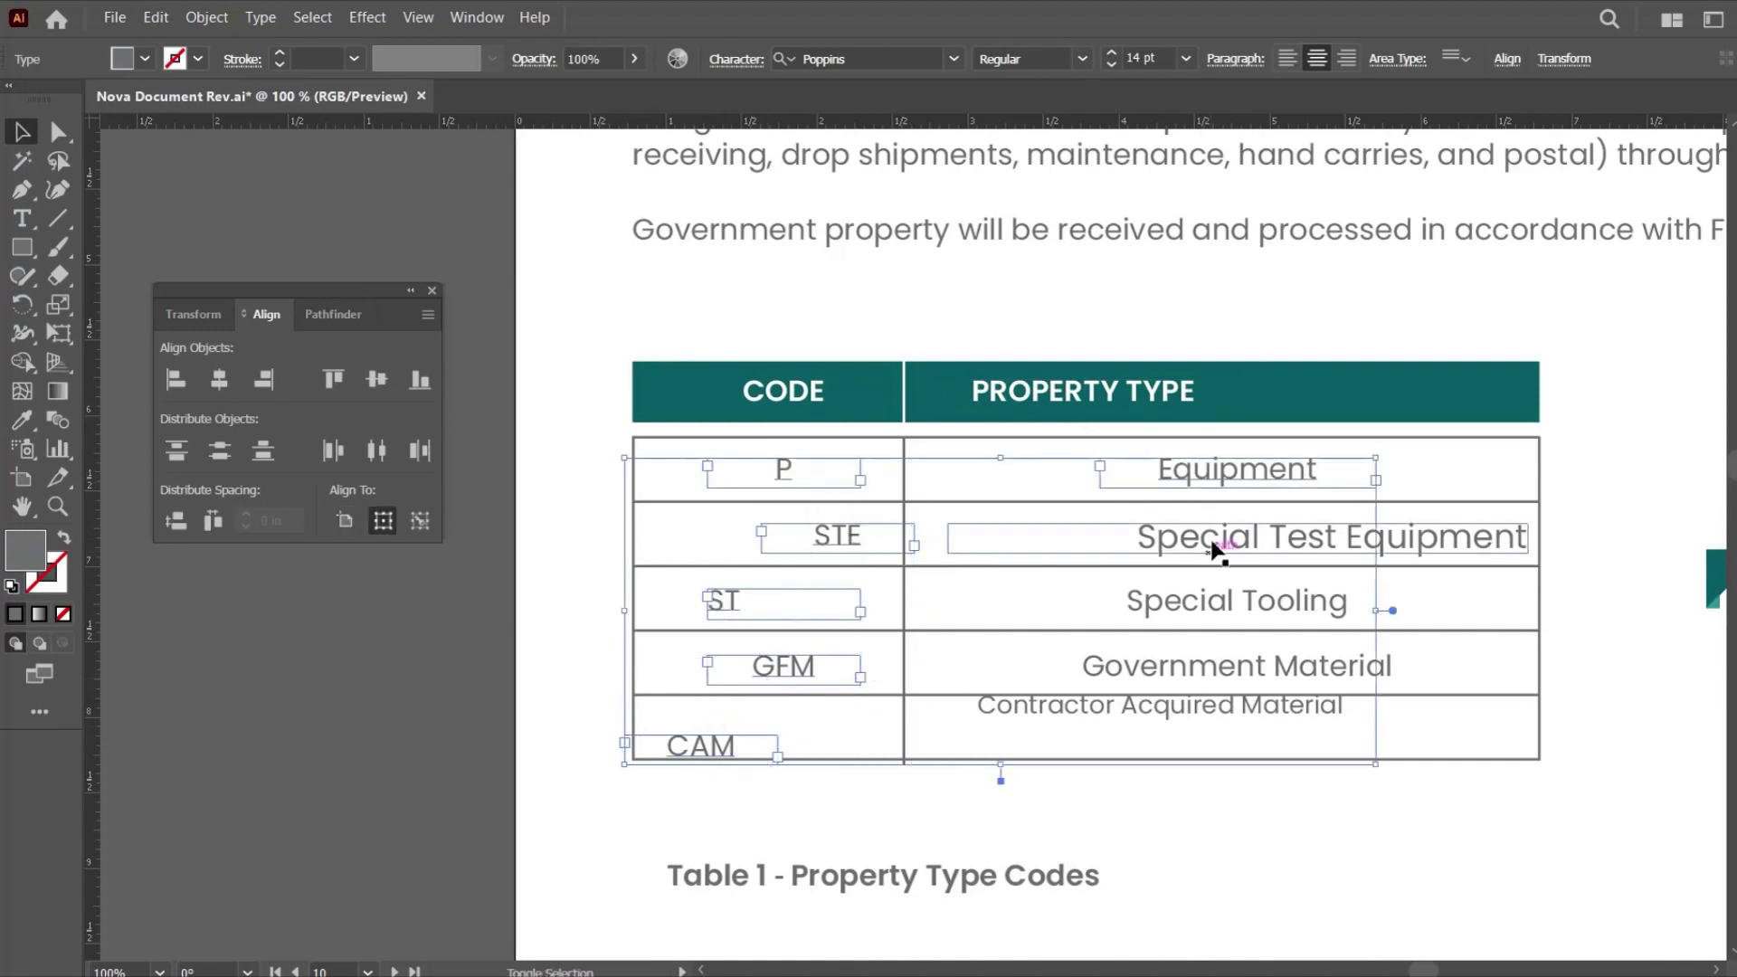
{"action": "left_click", "coordinate": [1210, 599], "text": "shift"}
{"action": "left_click", "coordinate": [1210, 665], "text": "shift"}
{"action": "left_click", "coordinate": [1212, 715], "text": "shift"}
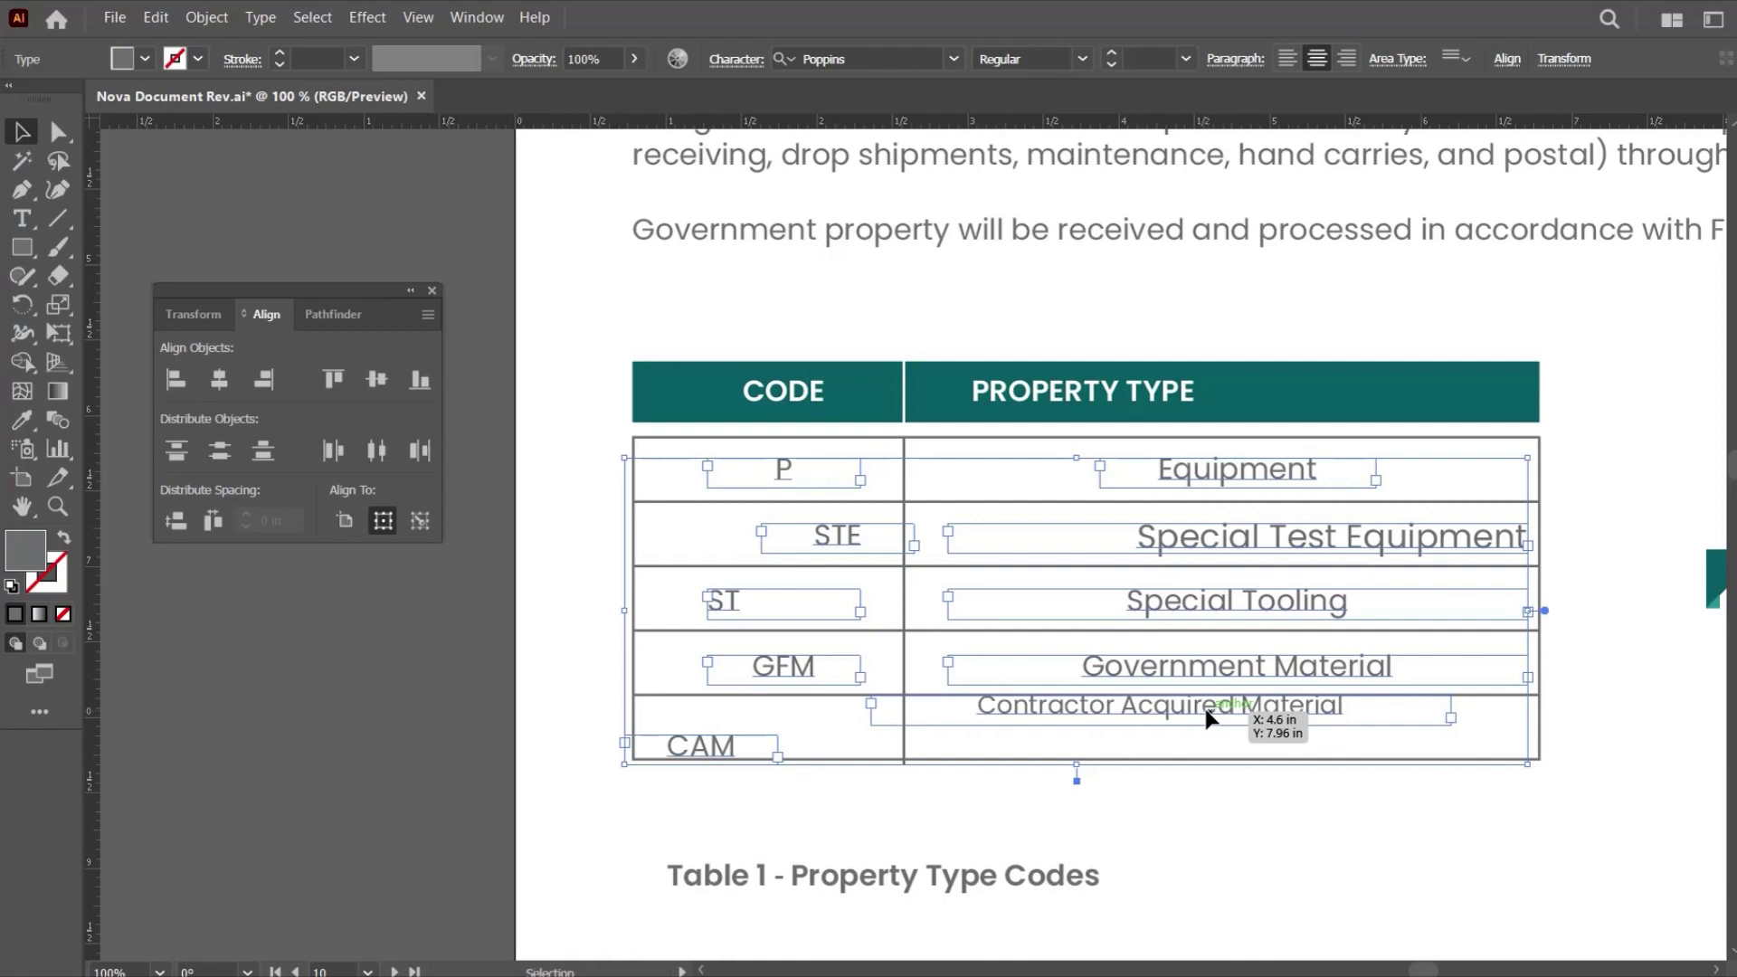
{"action": "left_click", "coordinate": [1142, 59]}
{"action": "type", "text": "14"}
{"action": "key", "text": "Return"}
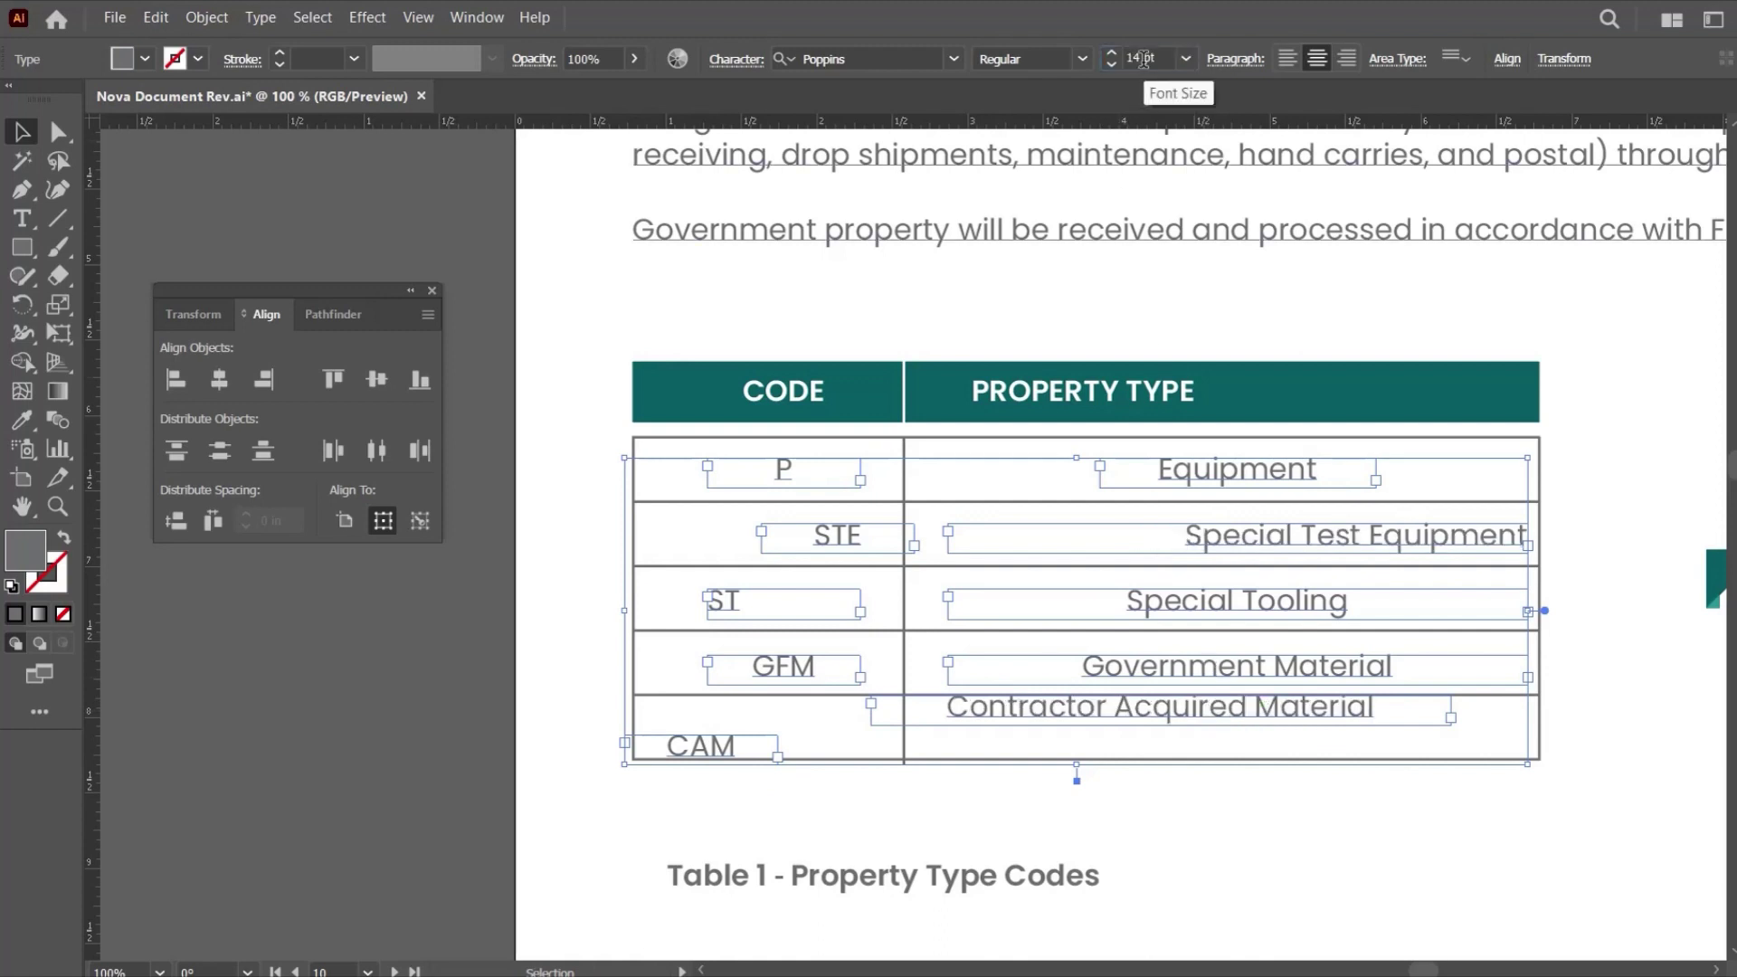
{"action": "left_click", "coordinate": [1319, 58]}
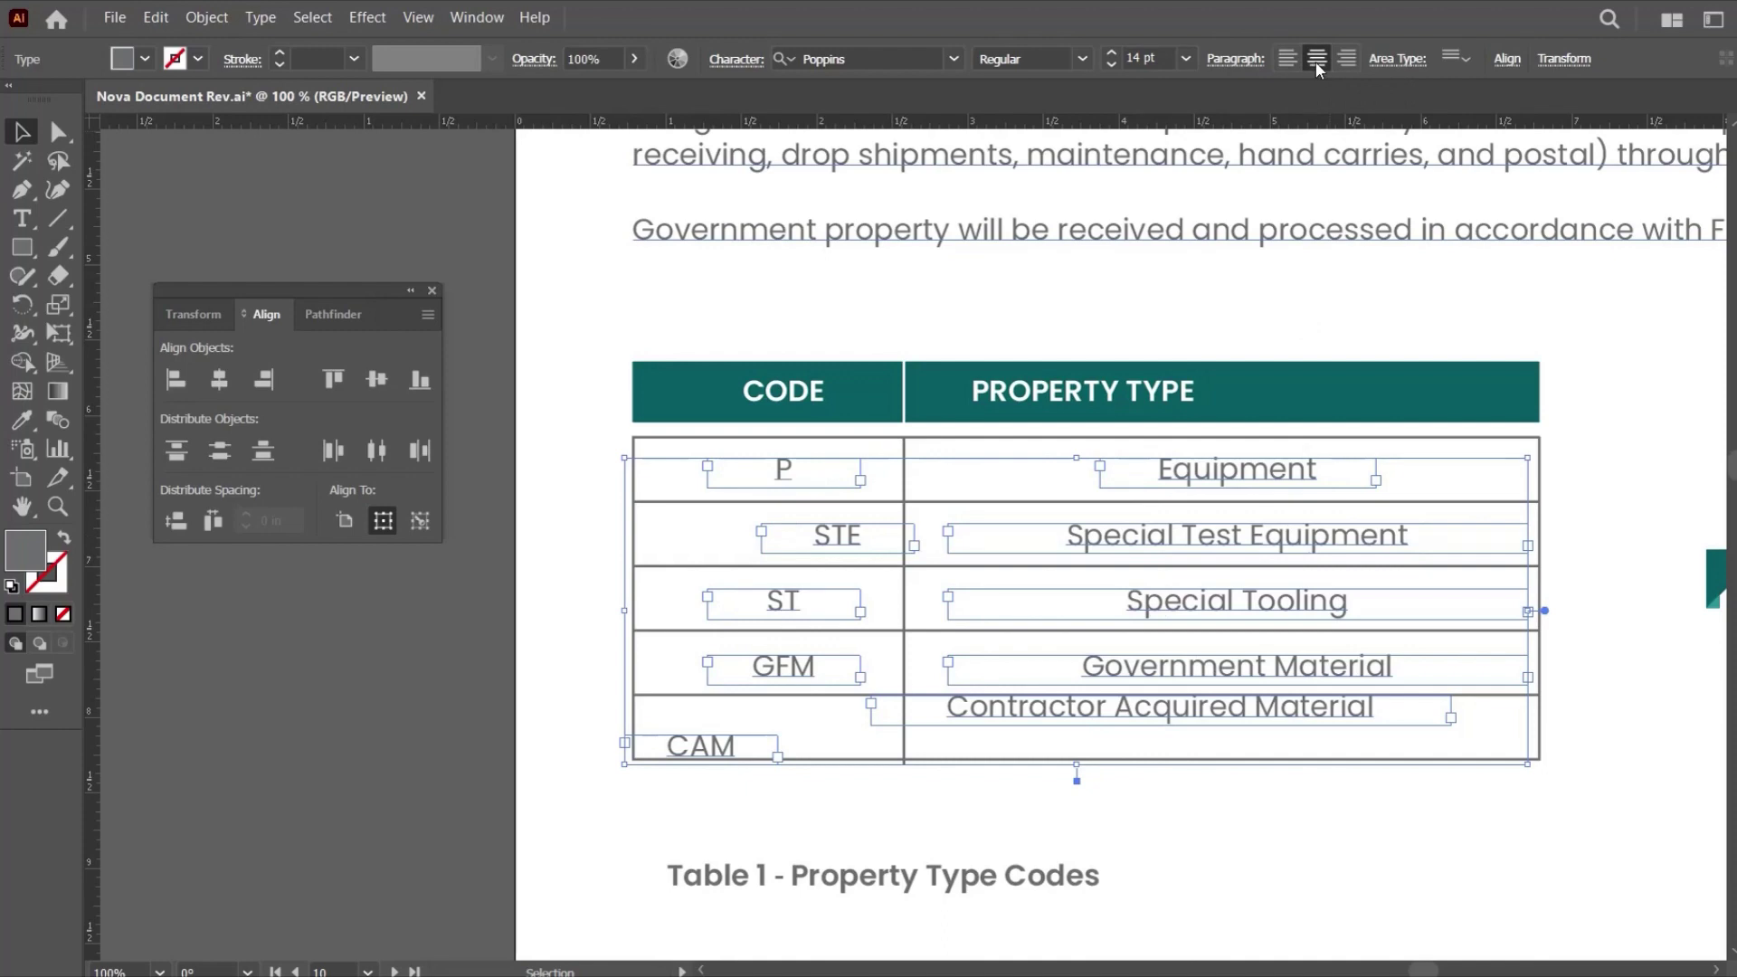
{"action": "left_click", "coordinate": [864, 850]}
Centre the CODE label and all five code entries horizontally on the teal CODE bar, using the bar as key object.
{"action": "left_click", "coordinate": [700, 750]}
{"action": "left_click", "coordinate": [780, 666], "text": "shift"}
{"action": "left_click", "coordinate": [787, 601], "text": "shift"}
{"action": "left_click", "coordinate": [837, 533], "text": "shift"}
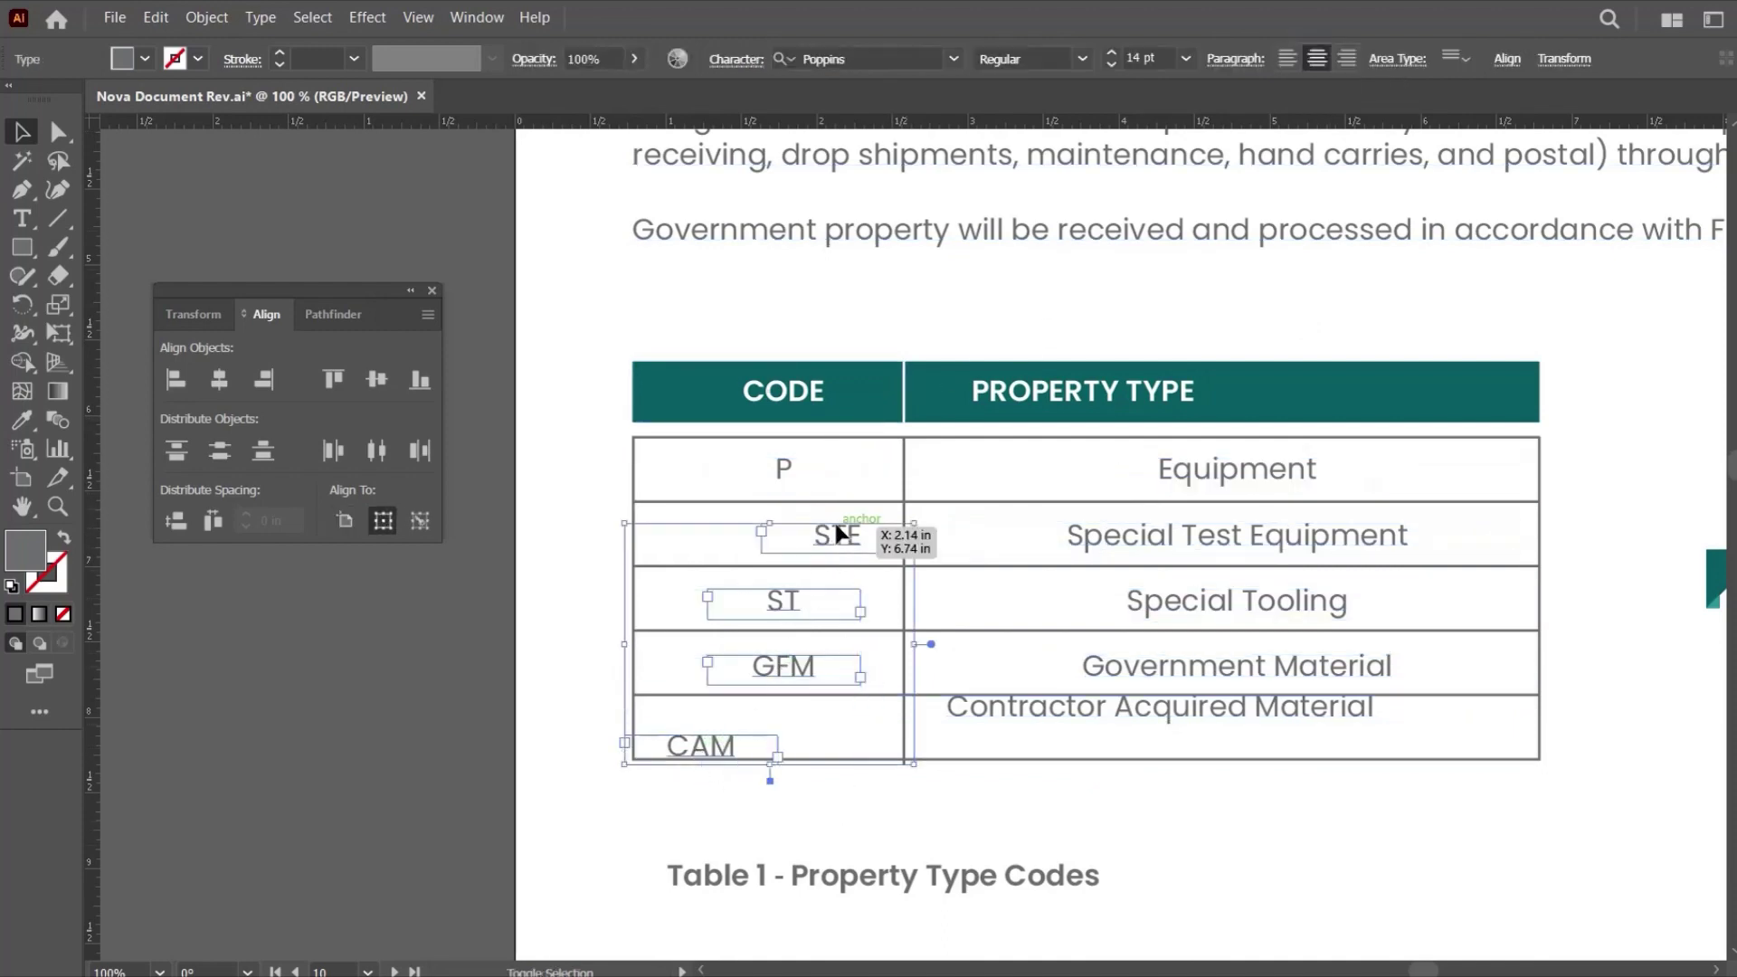
{"action": "left_click", "coordinate": [774, 457], "text": "shift"}
{"action": "left_click", "coordinate": [789, 393], "text": "shift"}
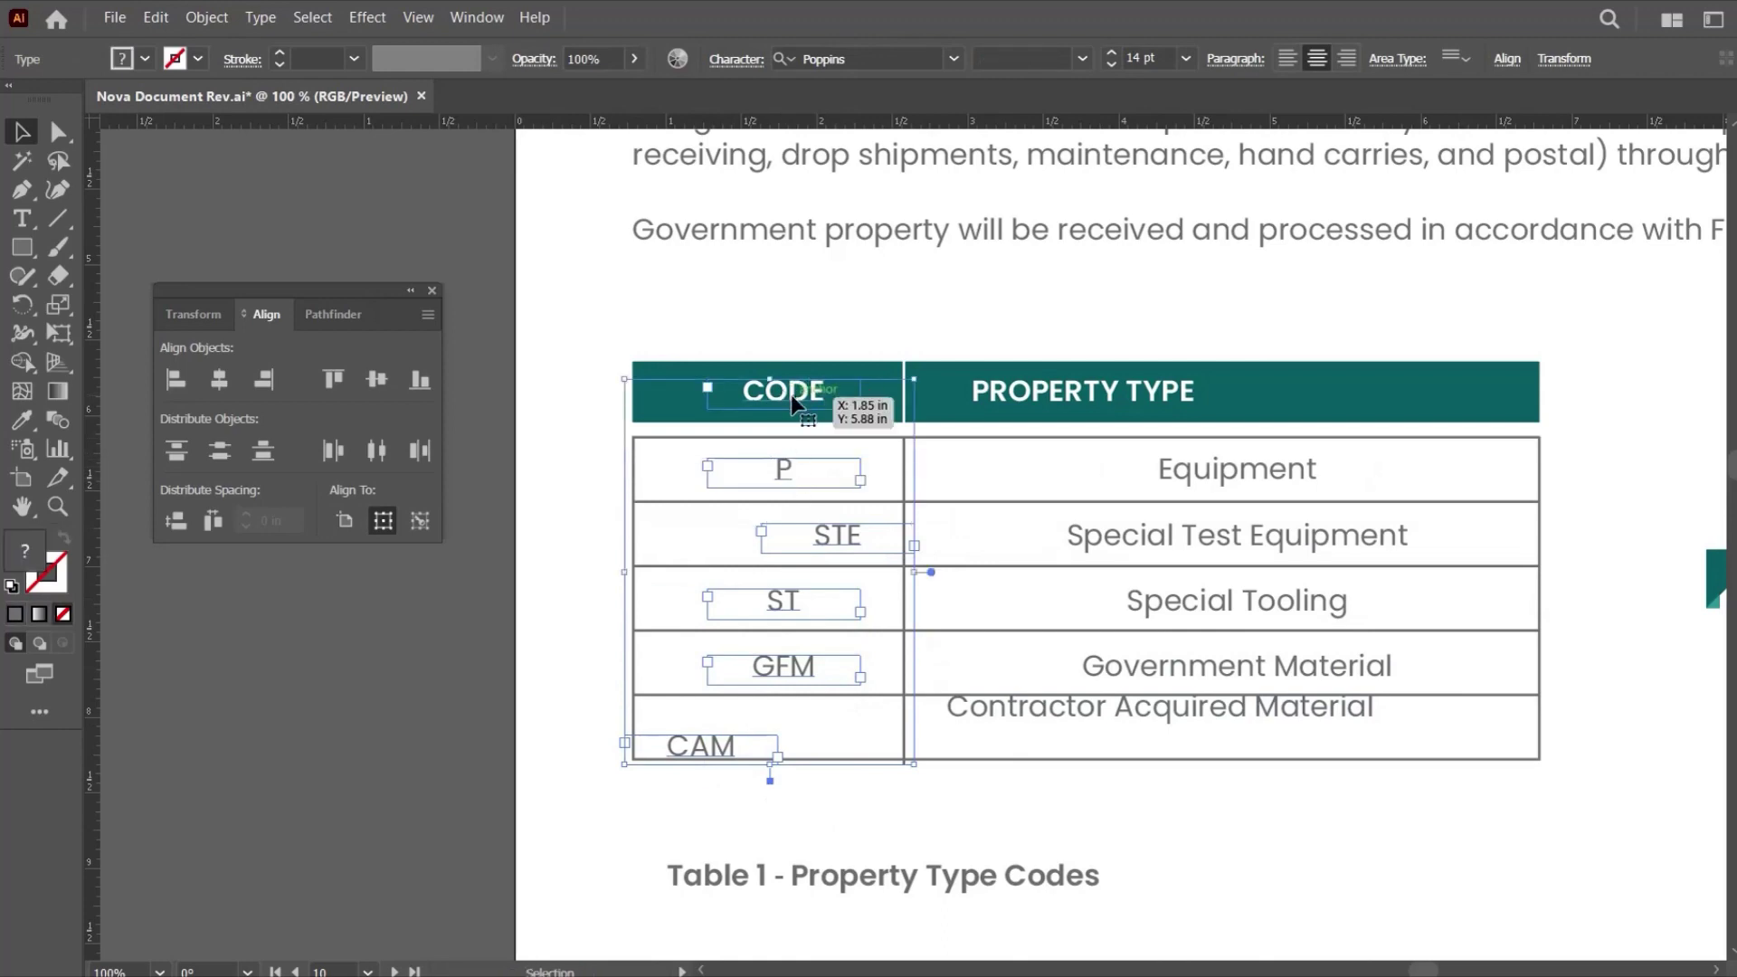
{"action": "left_click", "coordinate": [792, 395]}
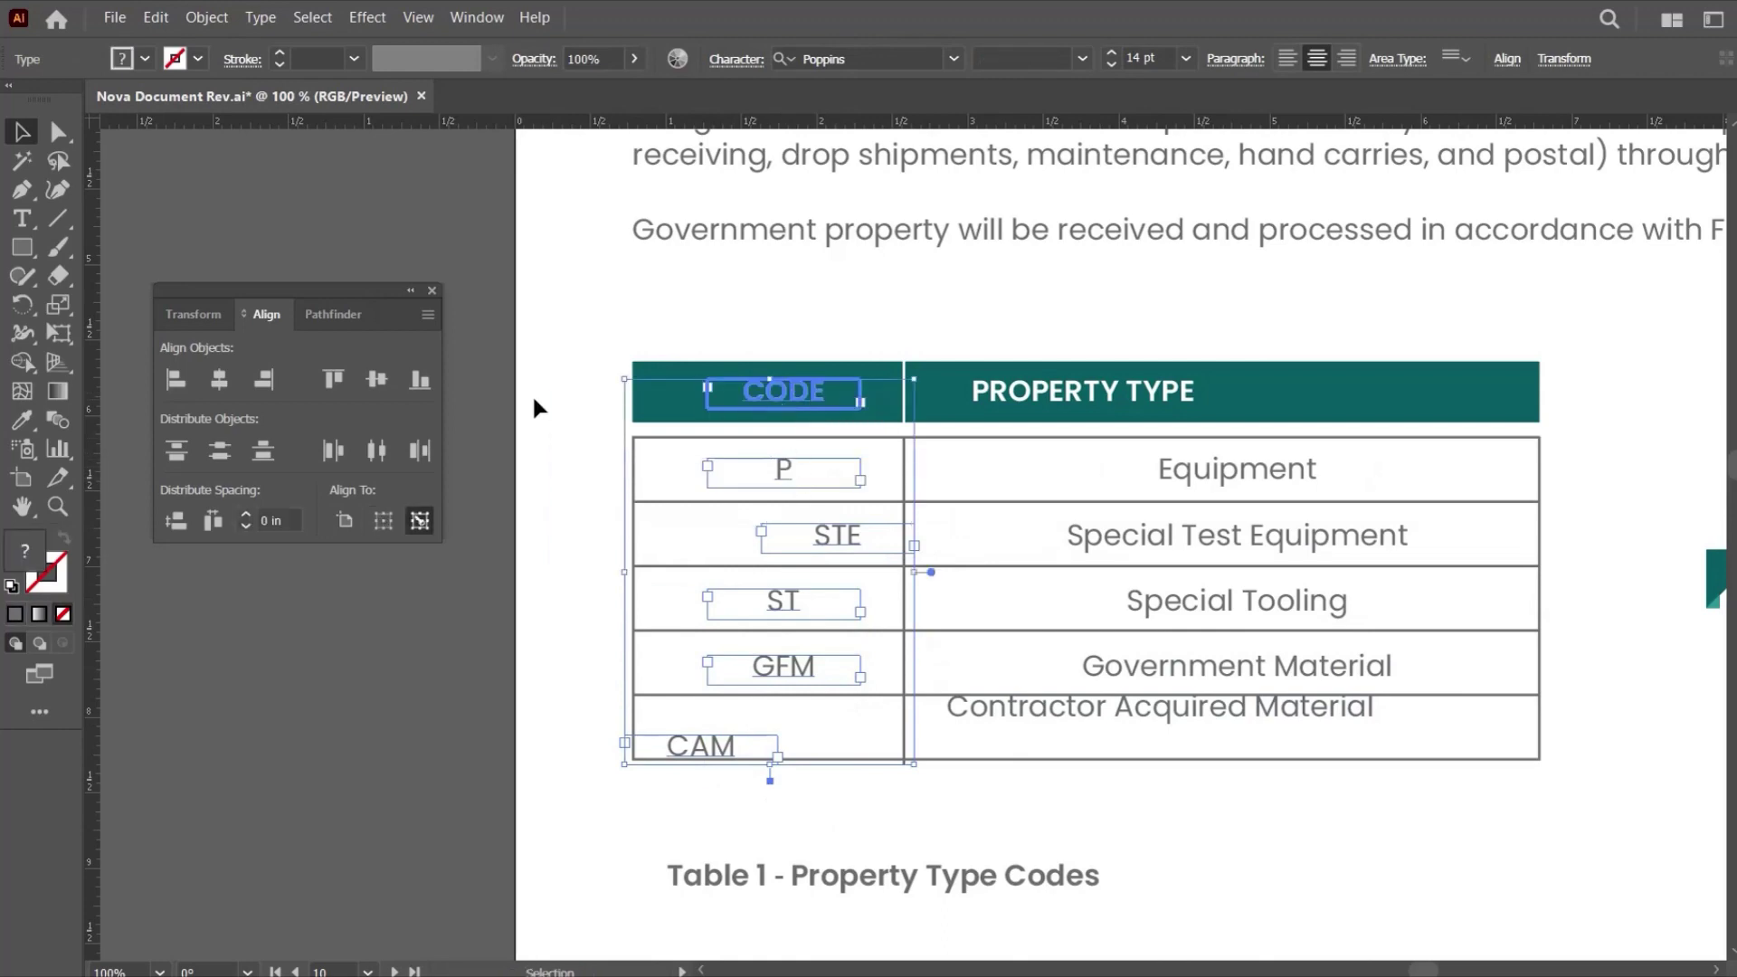
{"action": "left_click", "coordinate": [785, 394]}
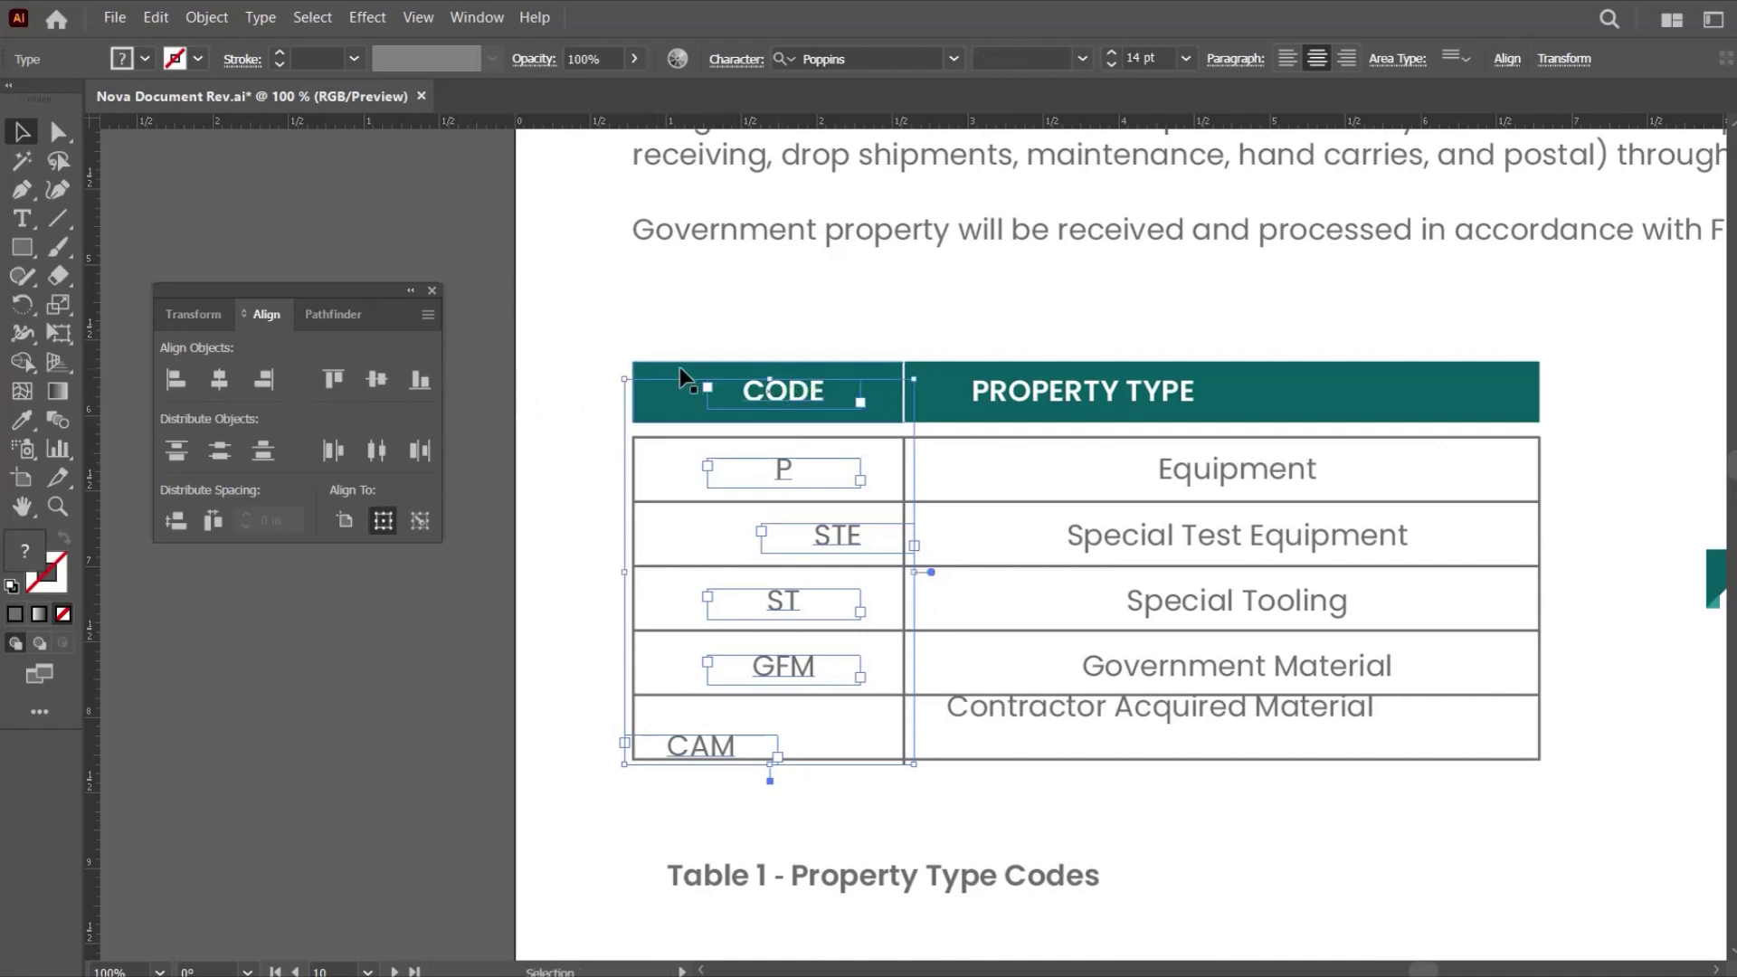
{"action": "left_click", "coordinate": [660, 378]}
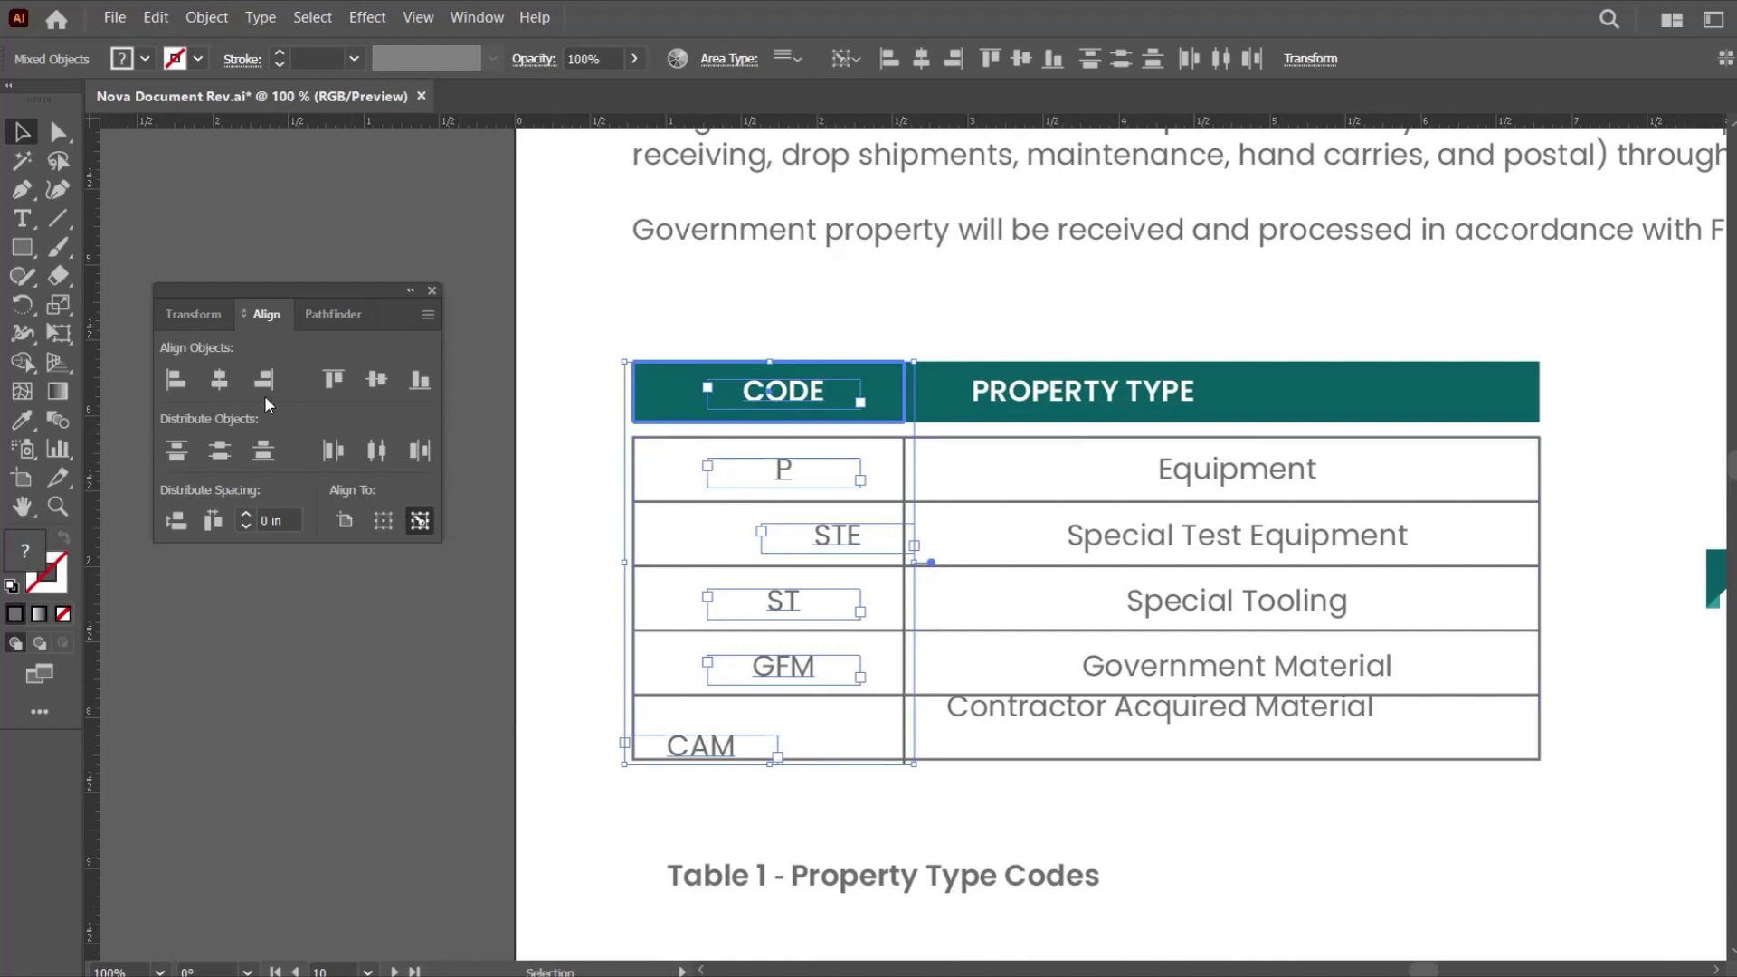
{"action": "left_click", "coordinate": [219, 380]}
{"action": "left_click", "coordinate": [548, 610]}
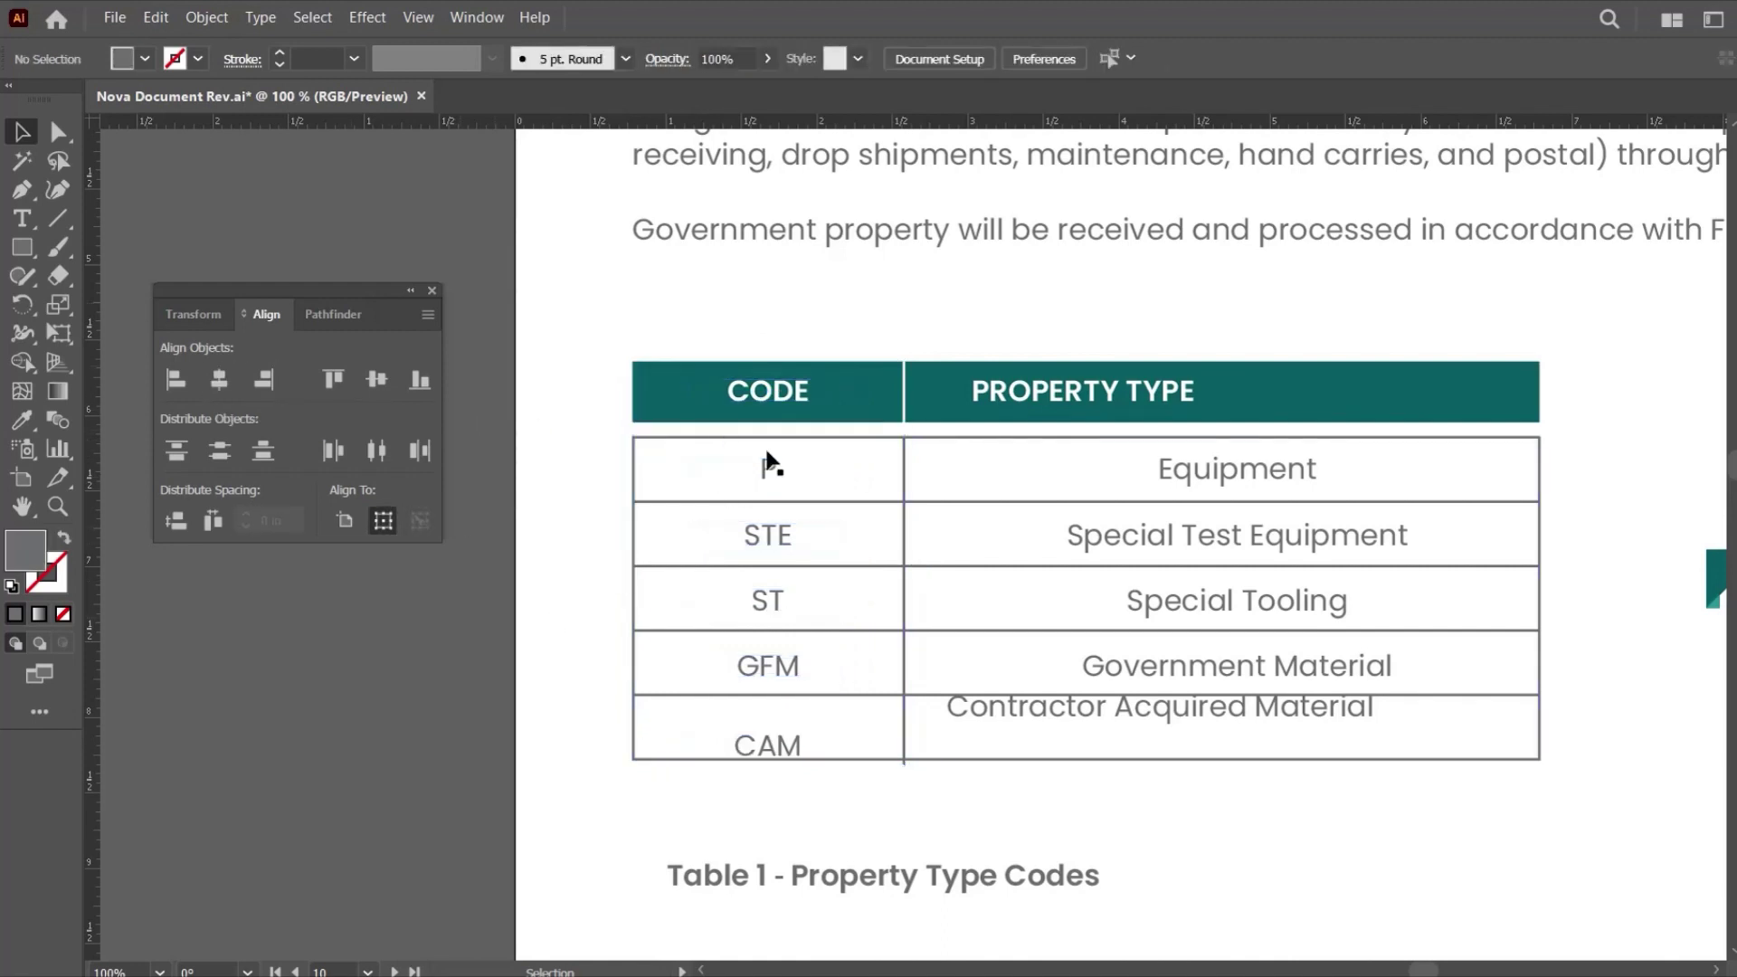
Centre the PROPERTY TYPE label and its five entries horizontally on their teal header bar, using the bar as key object.
{"action": "left_click", "coordinate": [1137, 710]}
{"action": "left_click", "coordinate": [1148, 674], "text": "shift"}
{"action": "left_click", "coordinate": [1208, 604], "text": "shift"}
{"action": "left_click", "coordinate": [1222, 541], "text": "shift"}
{"action": "left_click", "coordinate": [1202, 469], "text": "shift"}
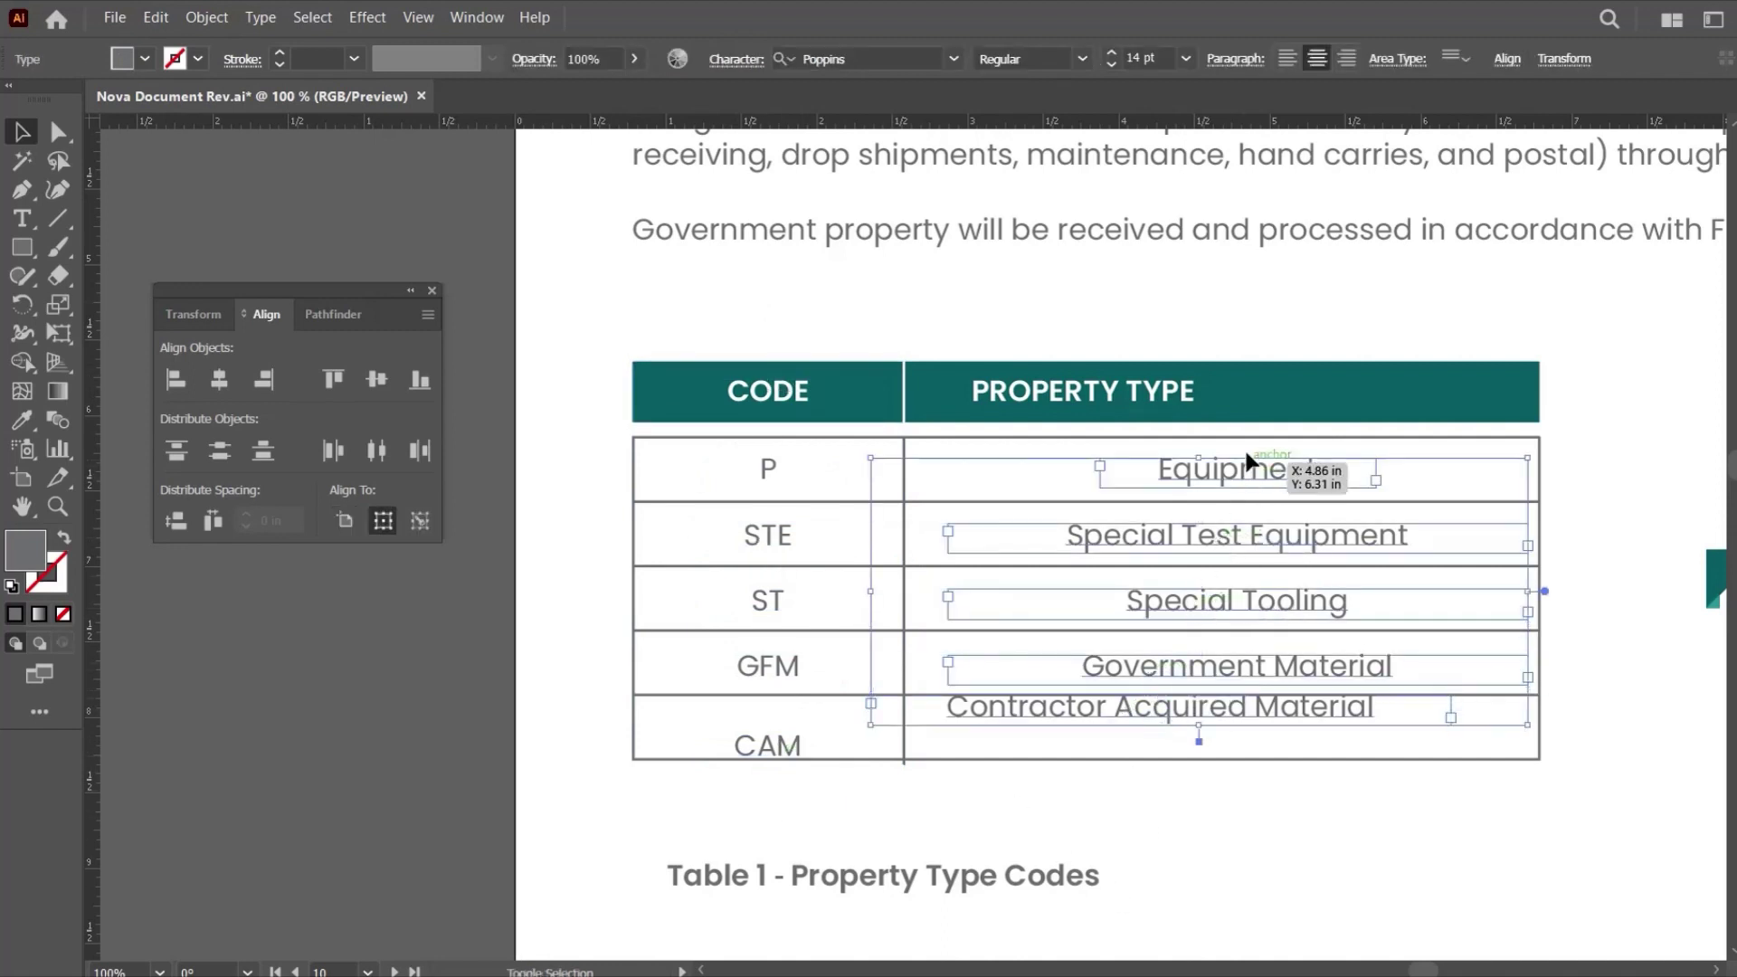
{"action": "left_click", "coordinate": [1160, 398], "text": "shift"}
{"action": "left_click", "coordinate": [1420, 372], "text": "shift"}
{"action": "left_click", "coordinate": [1419, 371]}
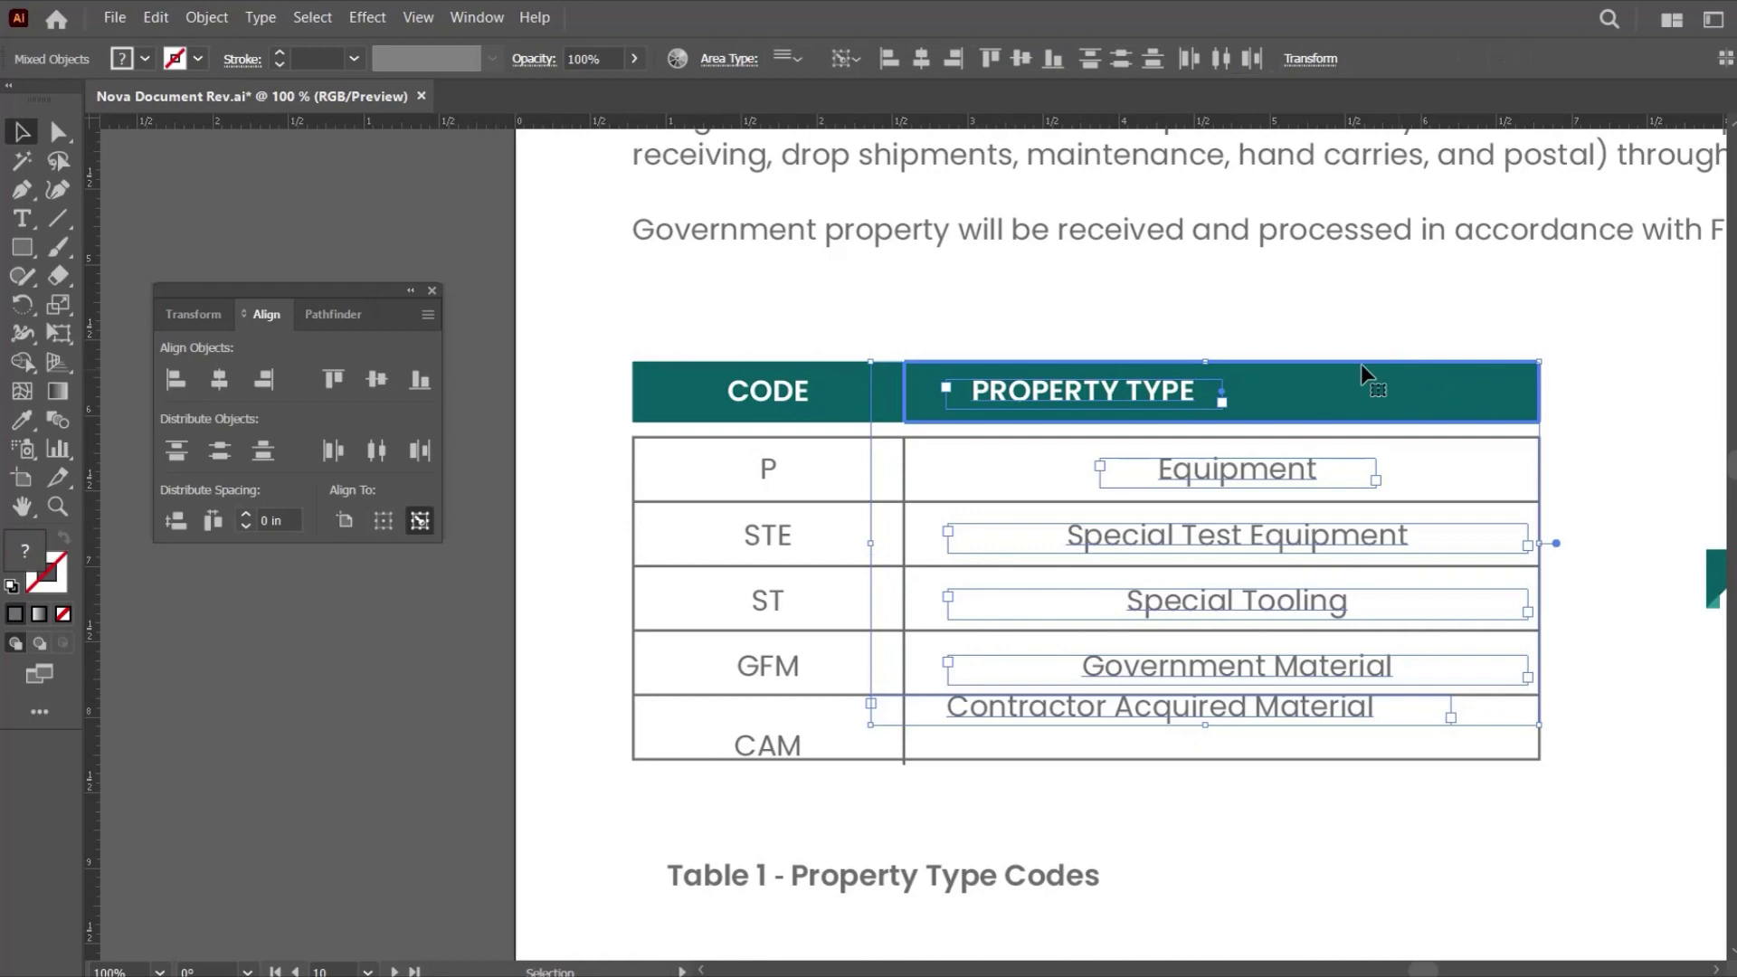
{"action": "left_click", "coordinate": [921, 59]}
{"action": "left_click", "coordinate": [1267, 398]}
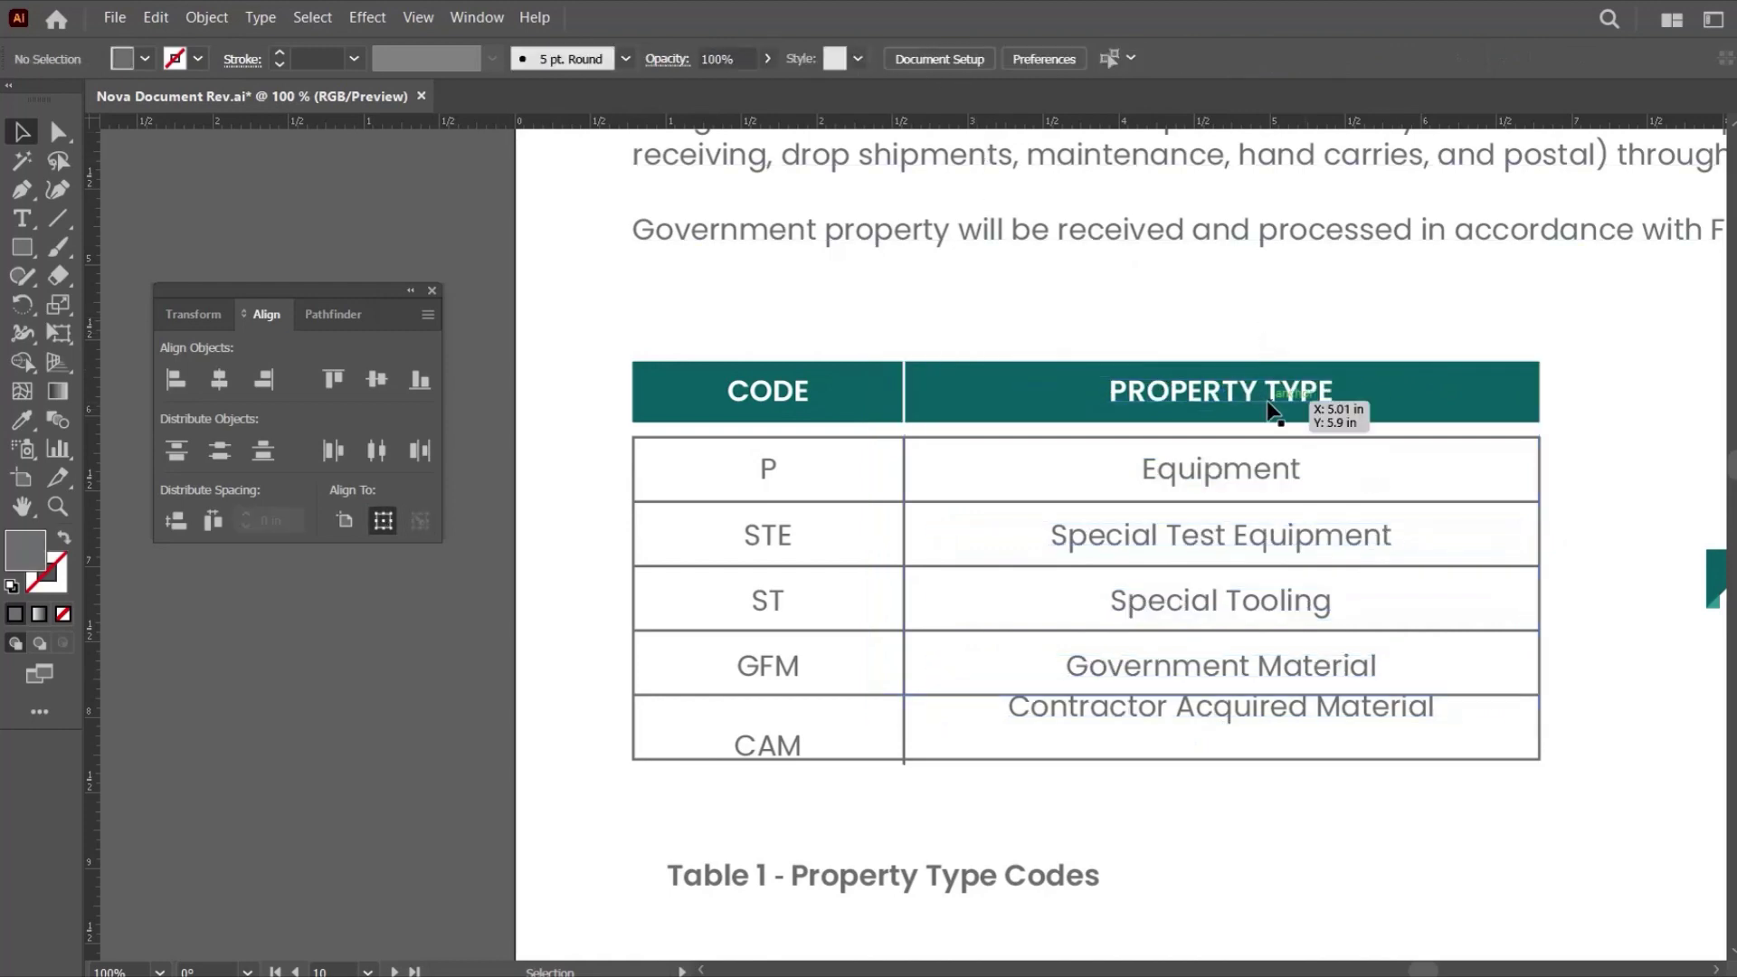
Nudge the CODE and PROPERTY TYPE header labels down one increment together within their teal bars.
{"action": "left_click", "coordinate": [776, 391], "text": "shift"}
{"action": "key", "text": "ctrl+shift+a"}
{"action": "left_click", "coordinate": [799, 392]}
{"action": "left_click", "coordinate": [1203, 390], "text": "shift"}
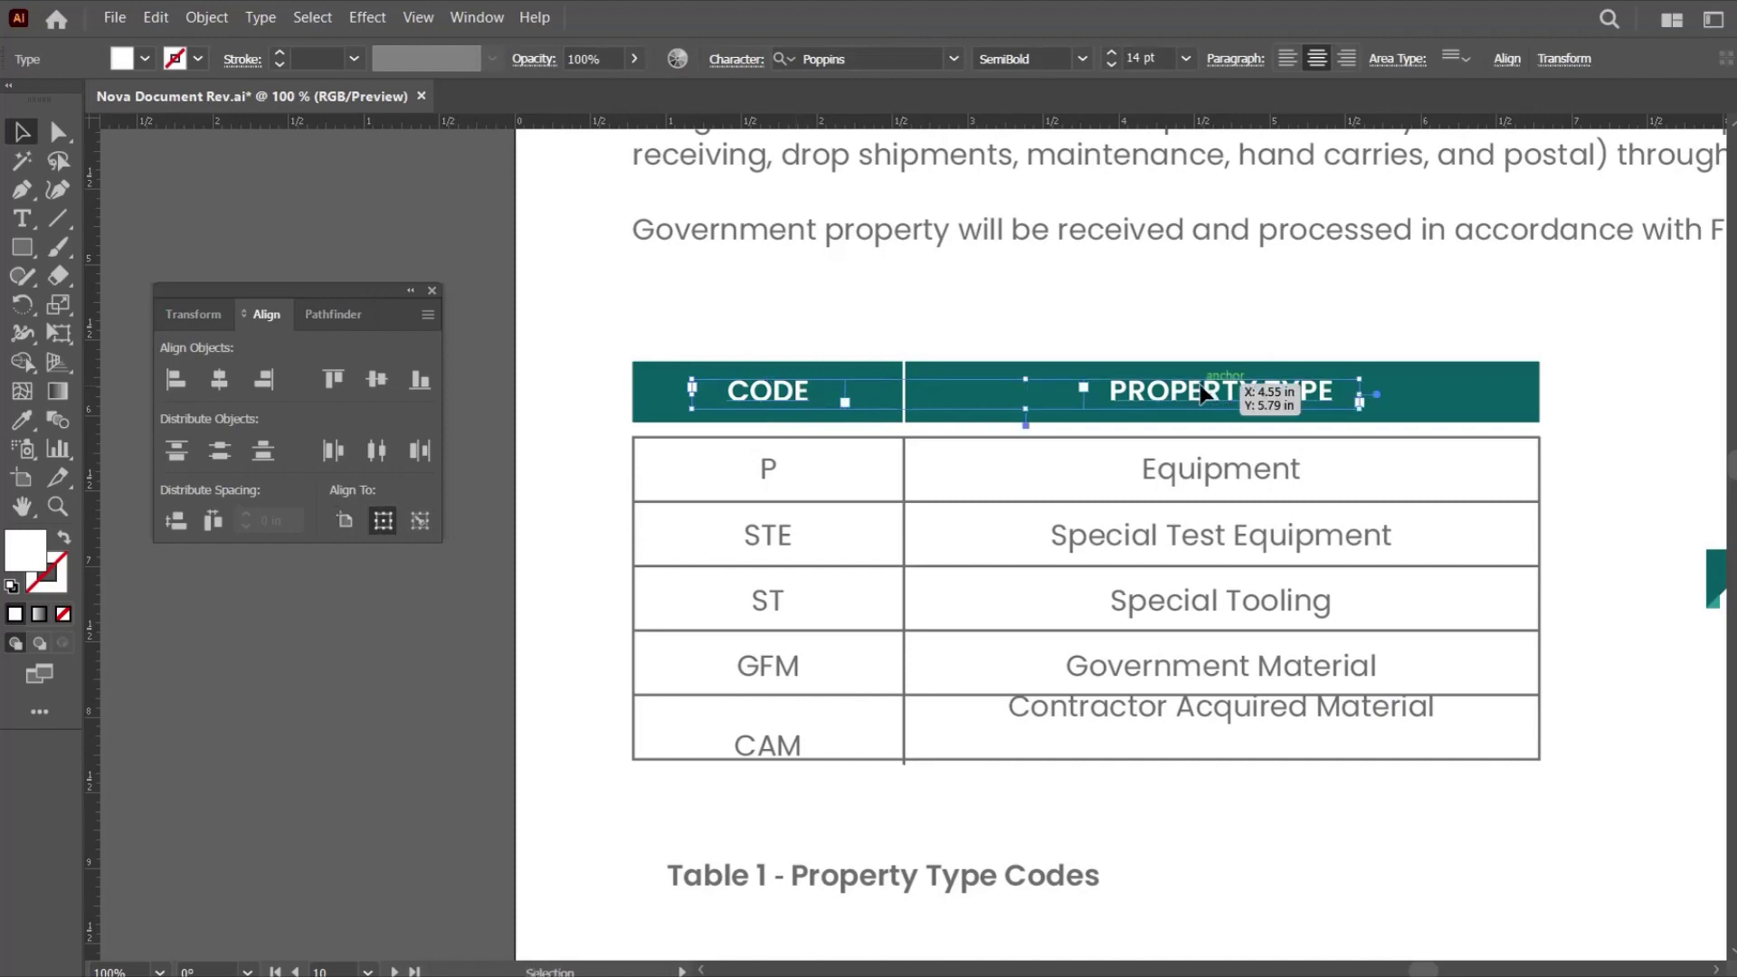
{"action": "key", "text": "Down"}
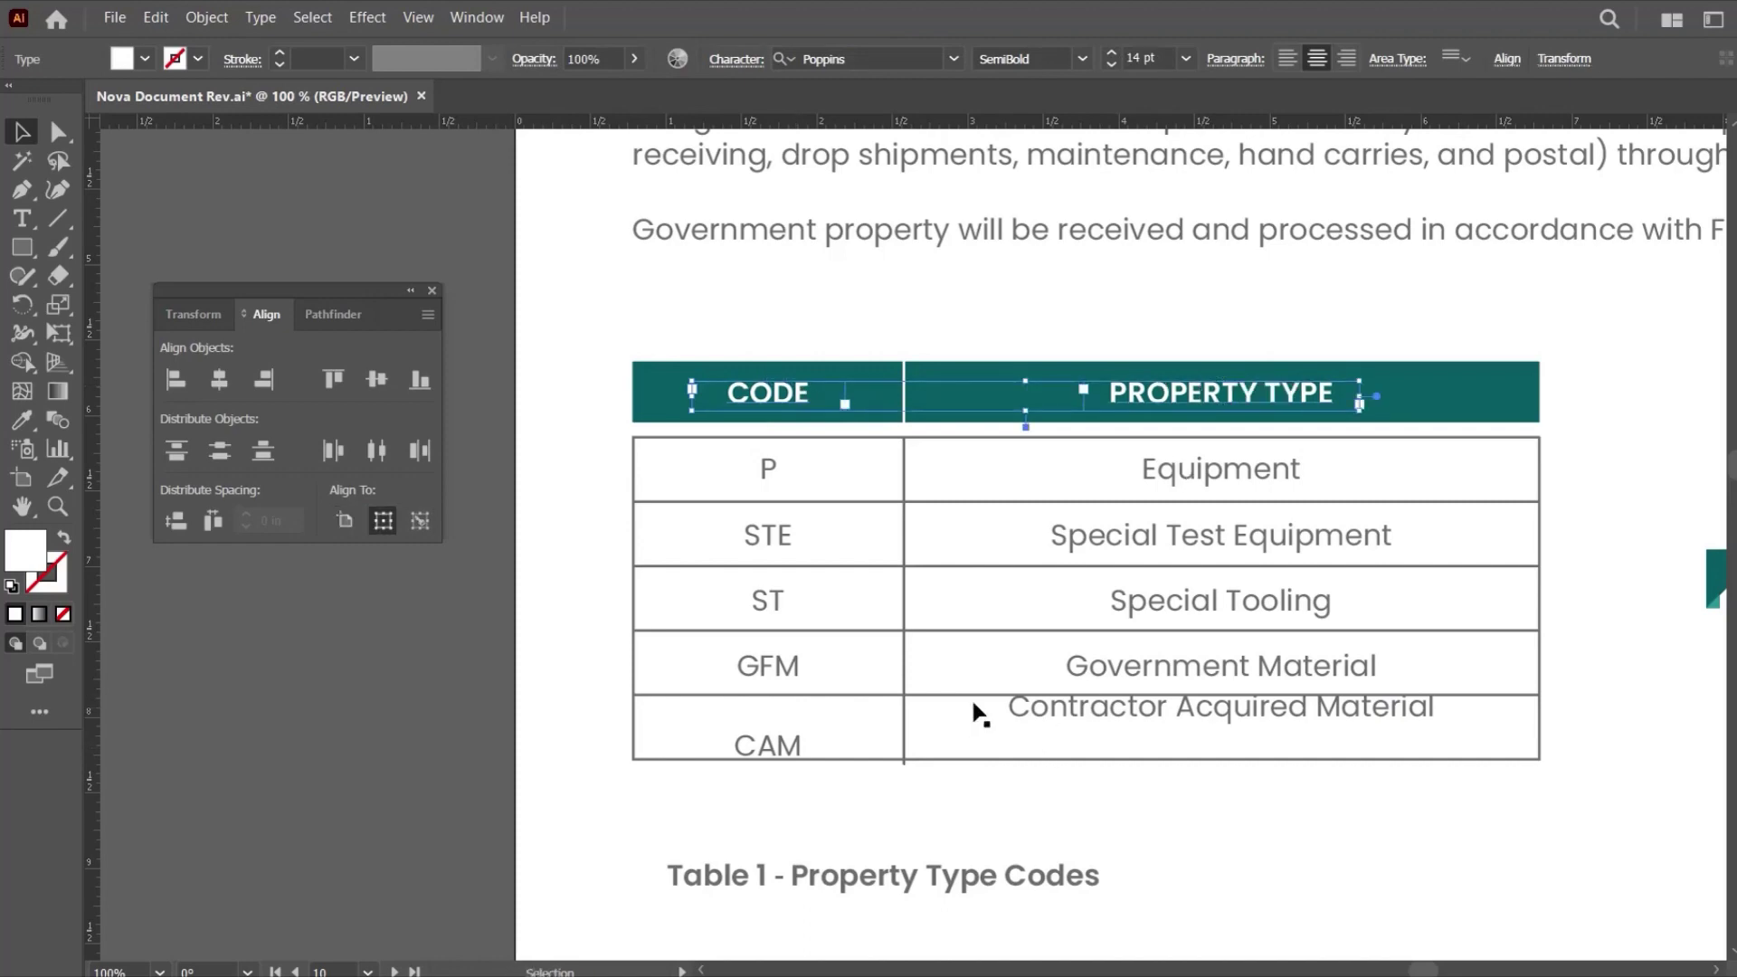
Move the CAM entry up to the vertical middle of its table row.
{"action": "left_click", "coordinate": [1060, 715]}
{"action": "left_click", "coordinate": [792, 745]}
{"action": "left_click", "coordinate": [780, 647]}
{"action": "left_click", "coordinate": [1125, 713]}
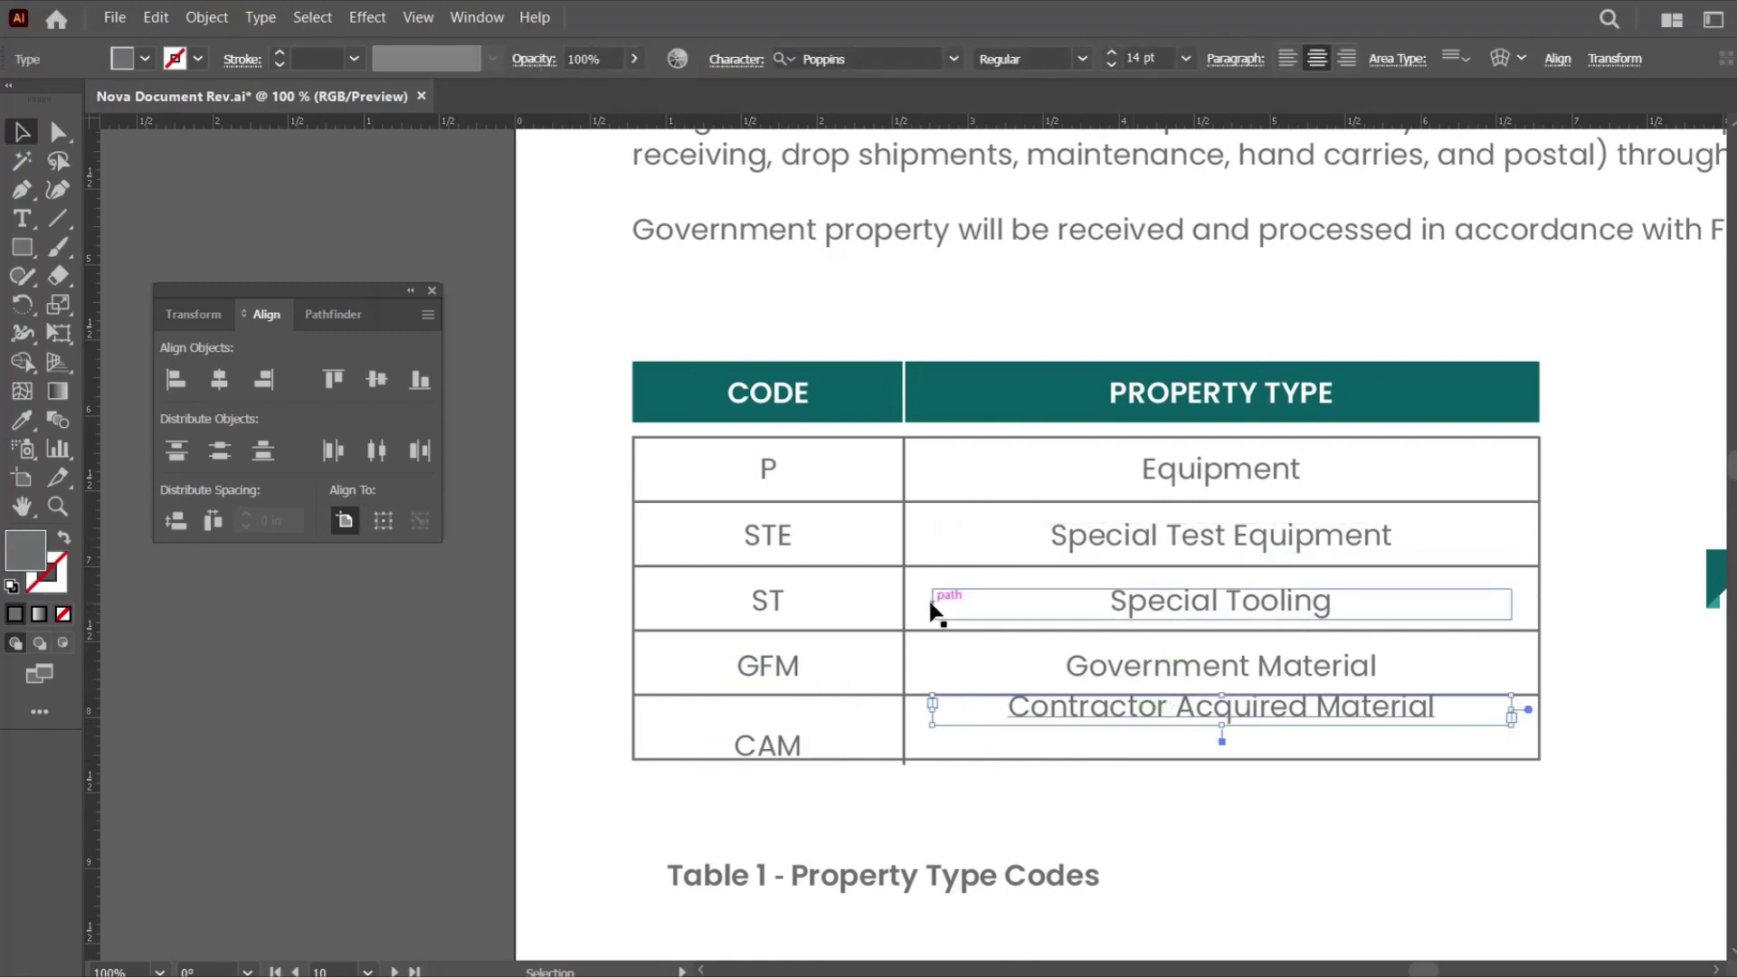
{"action": "left_click", "coordinate": [767, 469]}
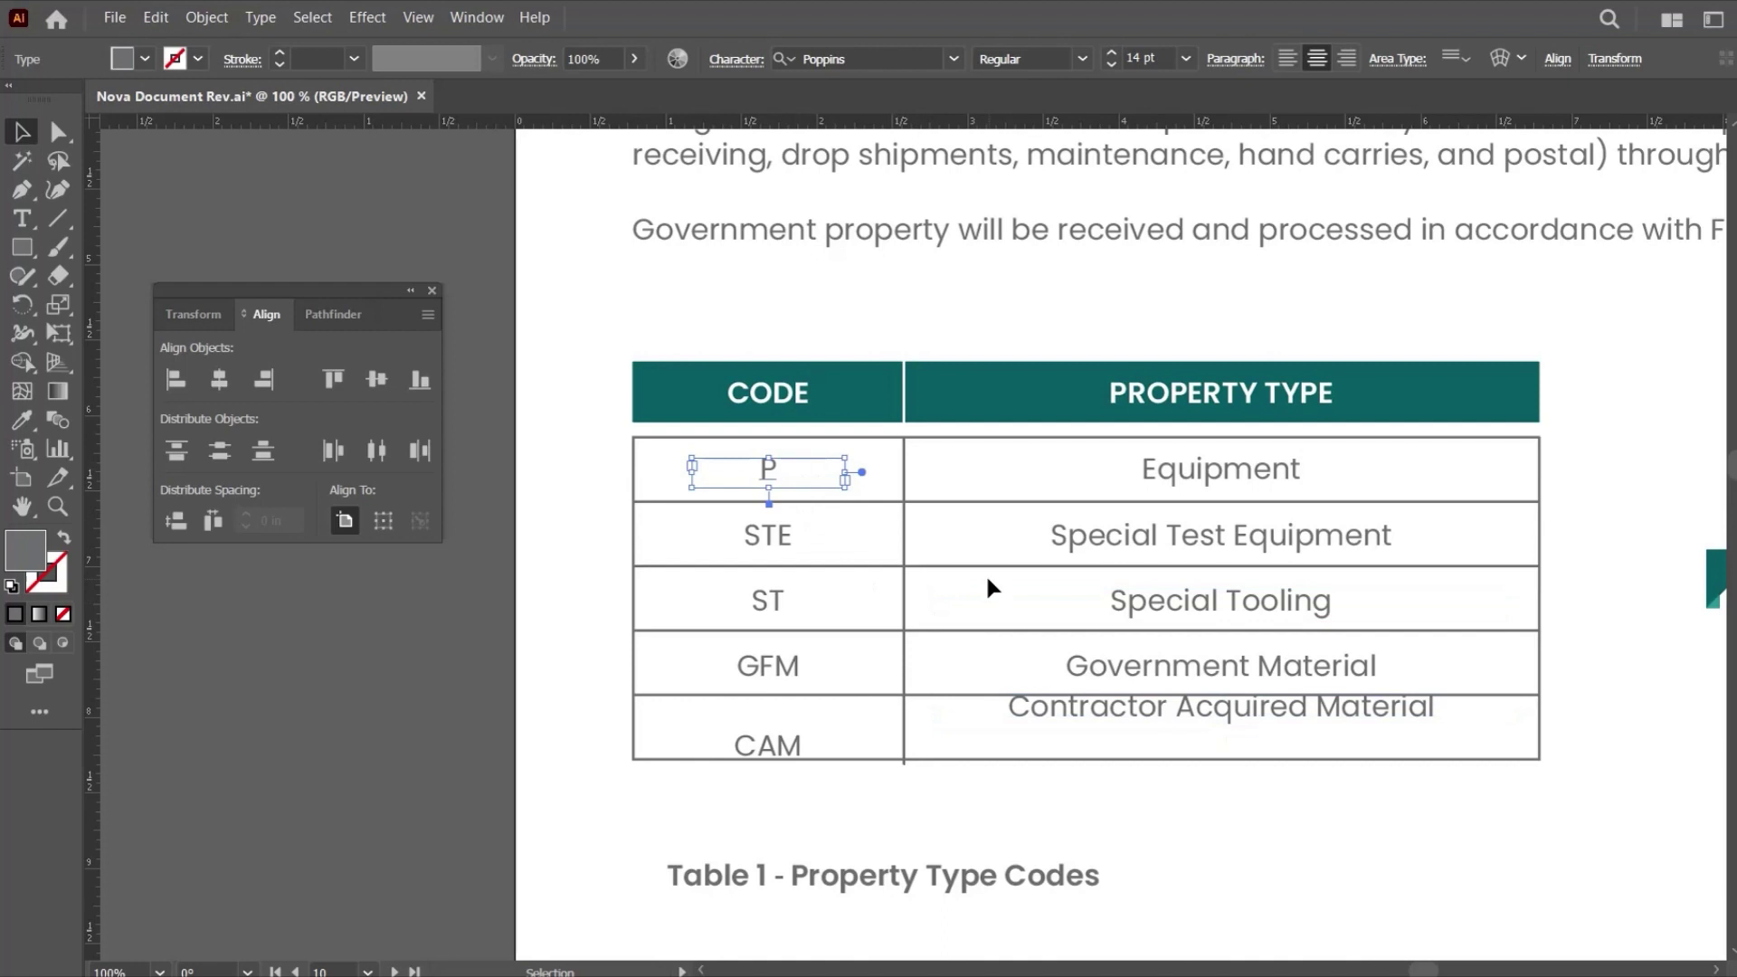
{"action": "key", "text": "z"}
{"action": "left_click", "coordinate": [904, 567], "text": "ctrl"}
{"action": "left_click_drag", "start_coordinate": [737, 774], "coordinate": [736, 751]}
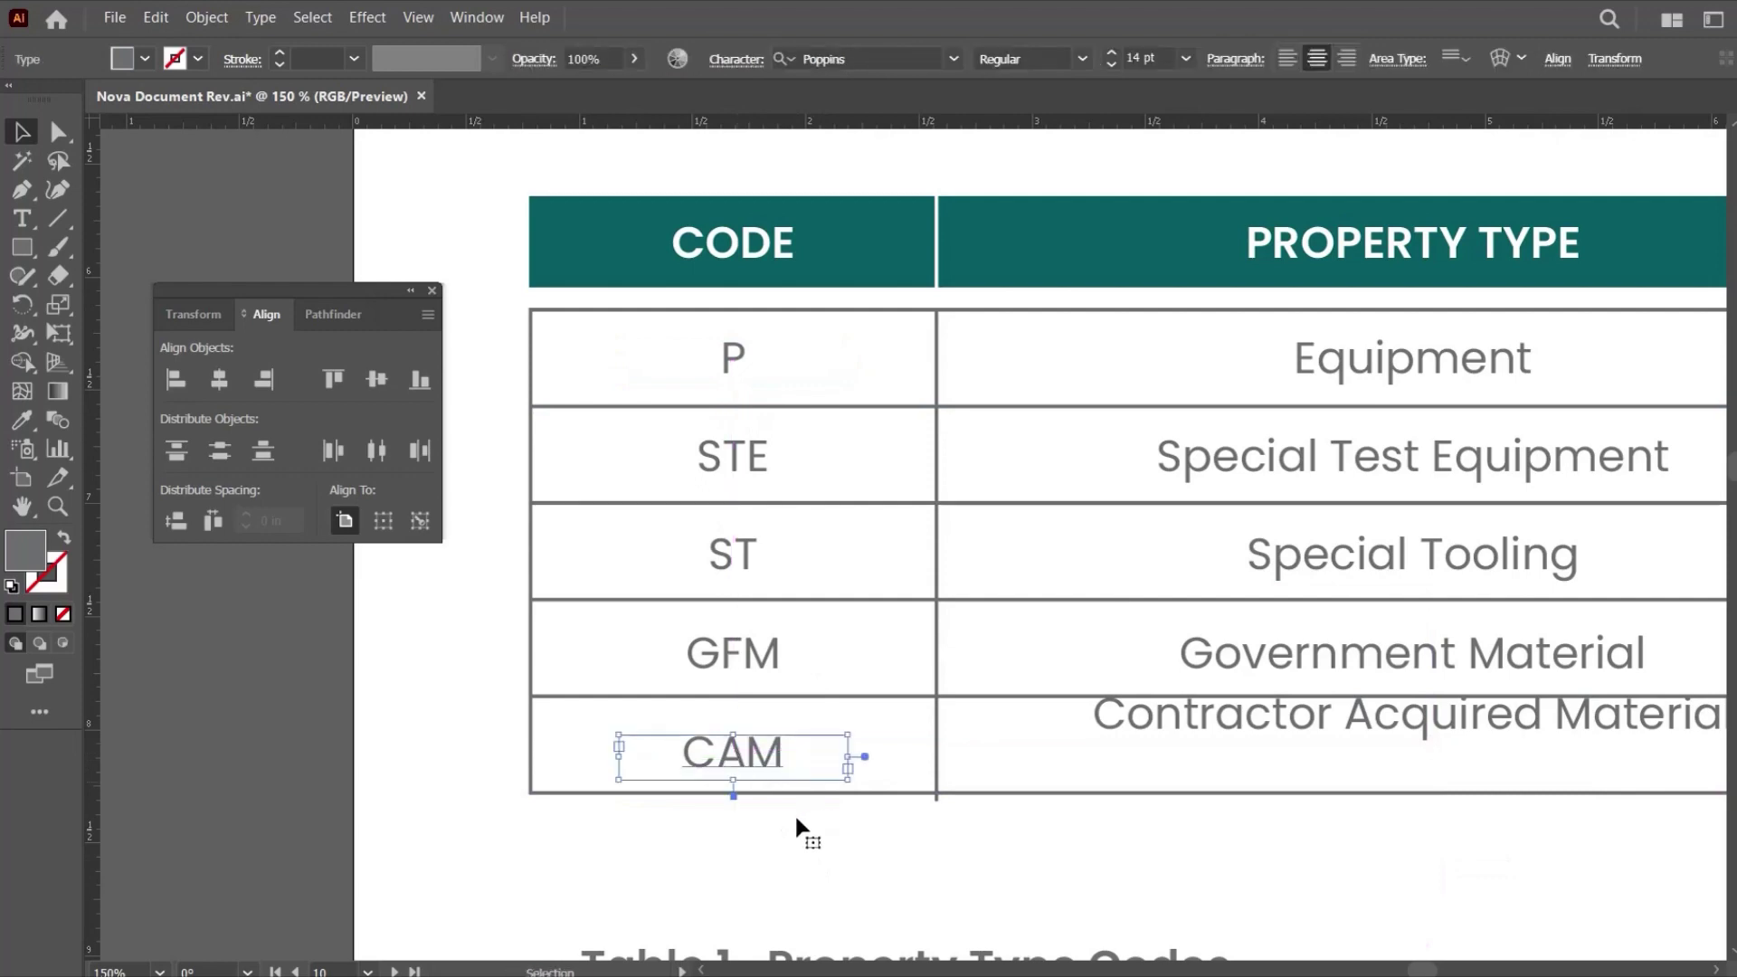
Distribute the vertical spacing evenly between the five code entries from P to CAM.
{"action": "left_click", "coordinate": [734, 652], "text": "shift"}
{"action": "left_click", "coordinate": [734, 553], "text": "shift"}
{"action": "left_click", "coordinate": [734, 457], "text": "shift"}
{"action": "left_click", "coordinate": [728, 371], "text": "shift"}
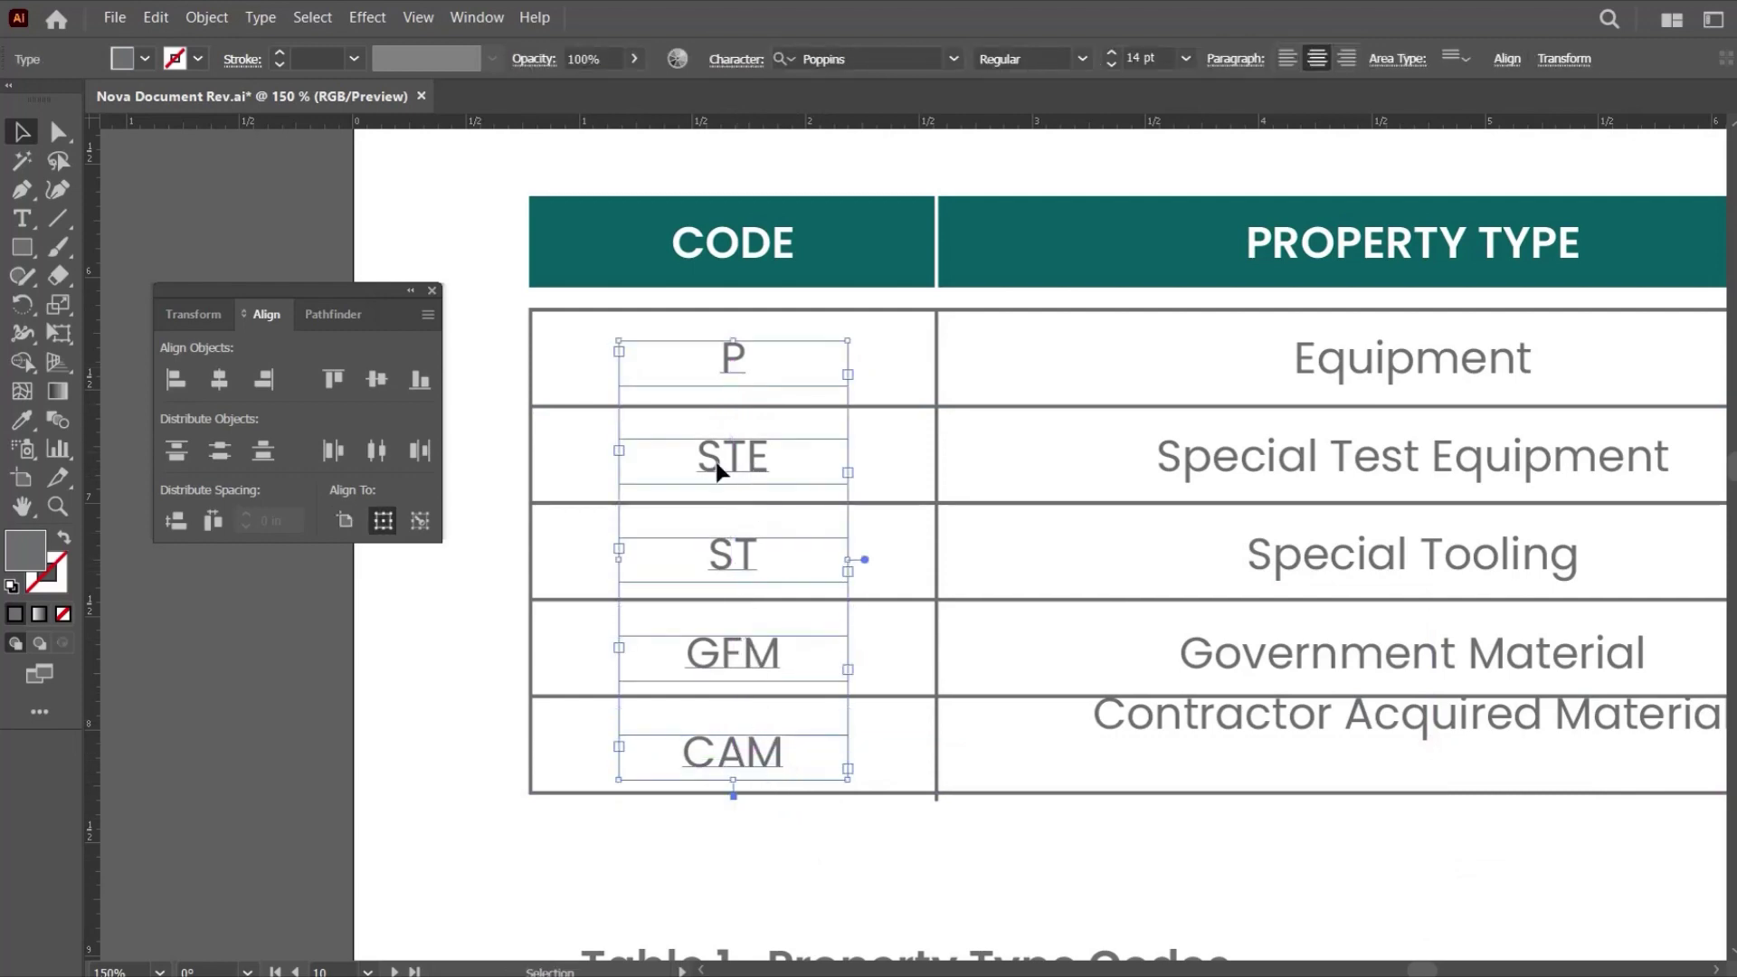
{"action": "left_click", "coordinate": [170, 531]}
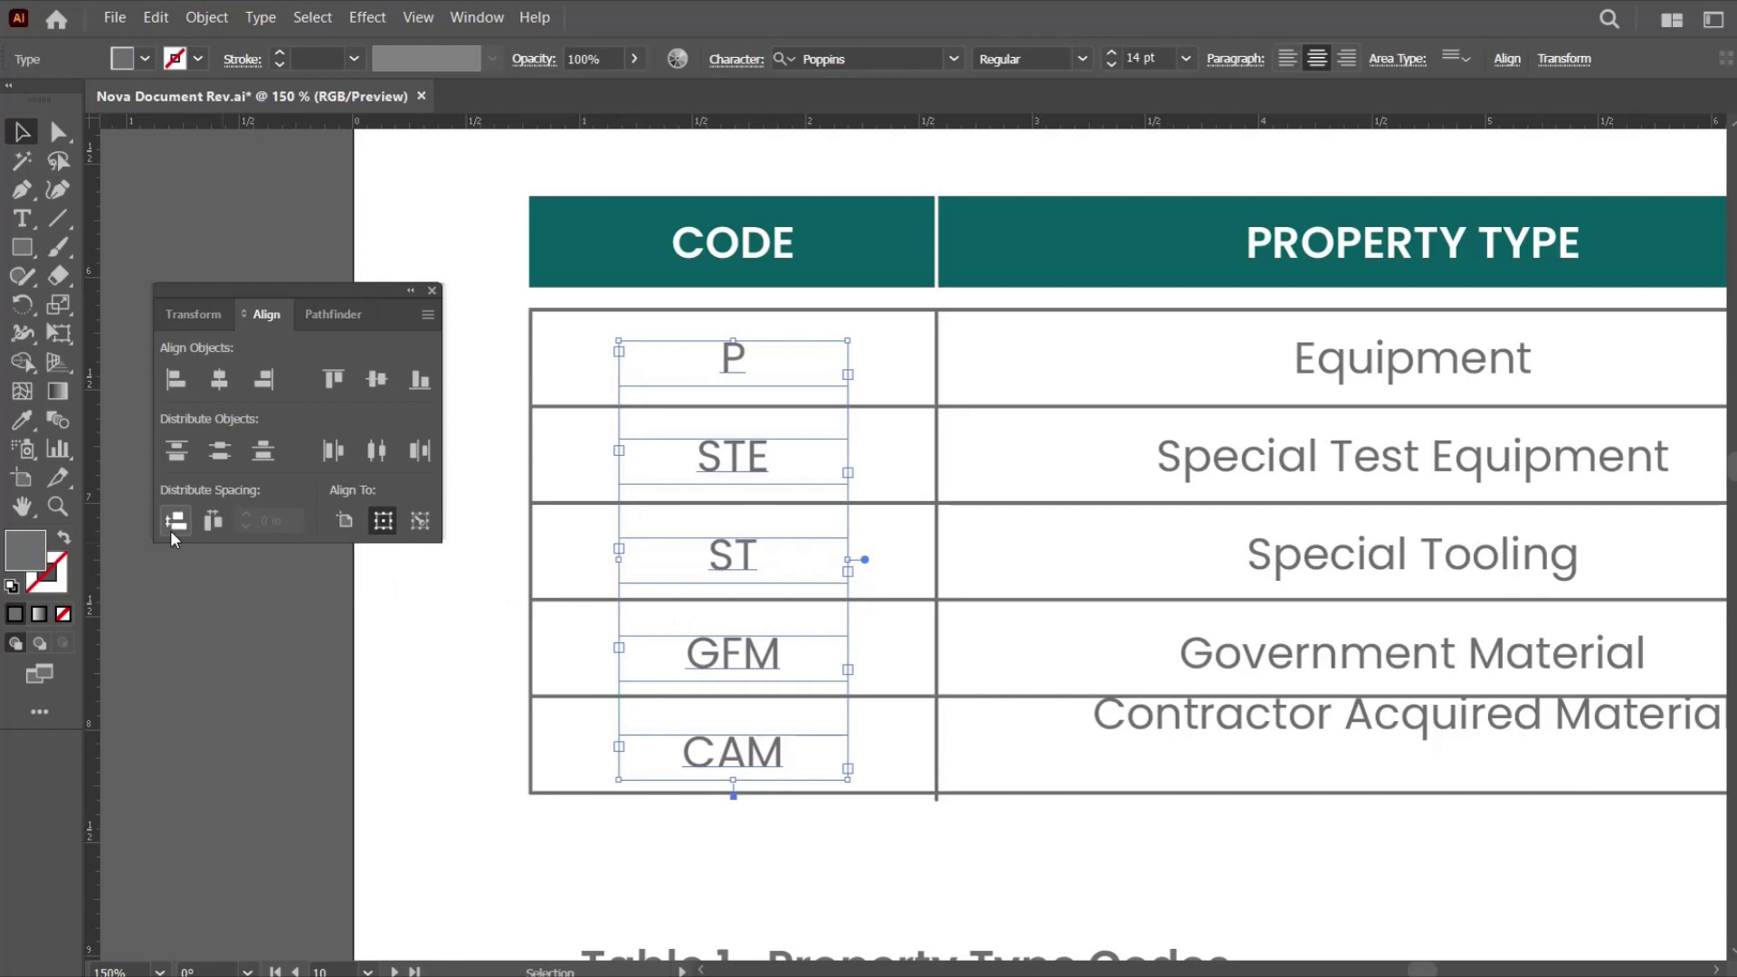
{"action": "left_click", "coordinate": [690, 399]}
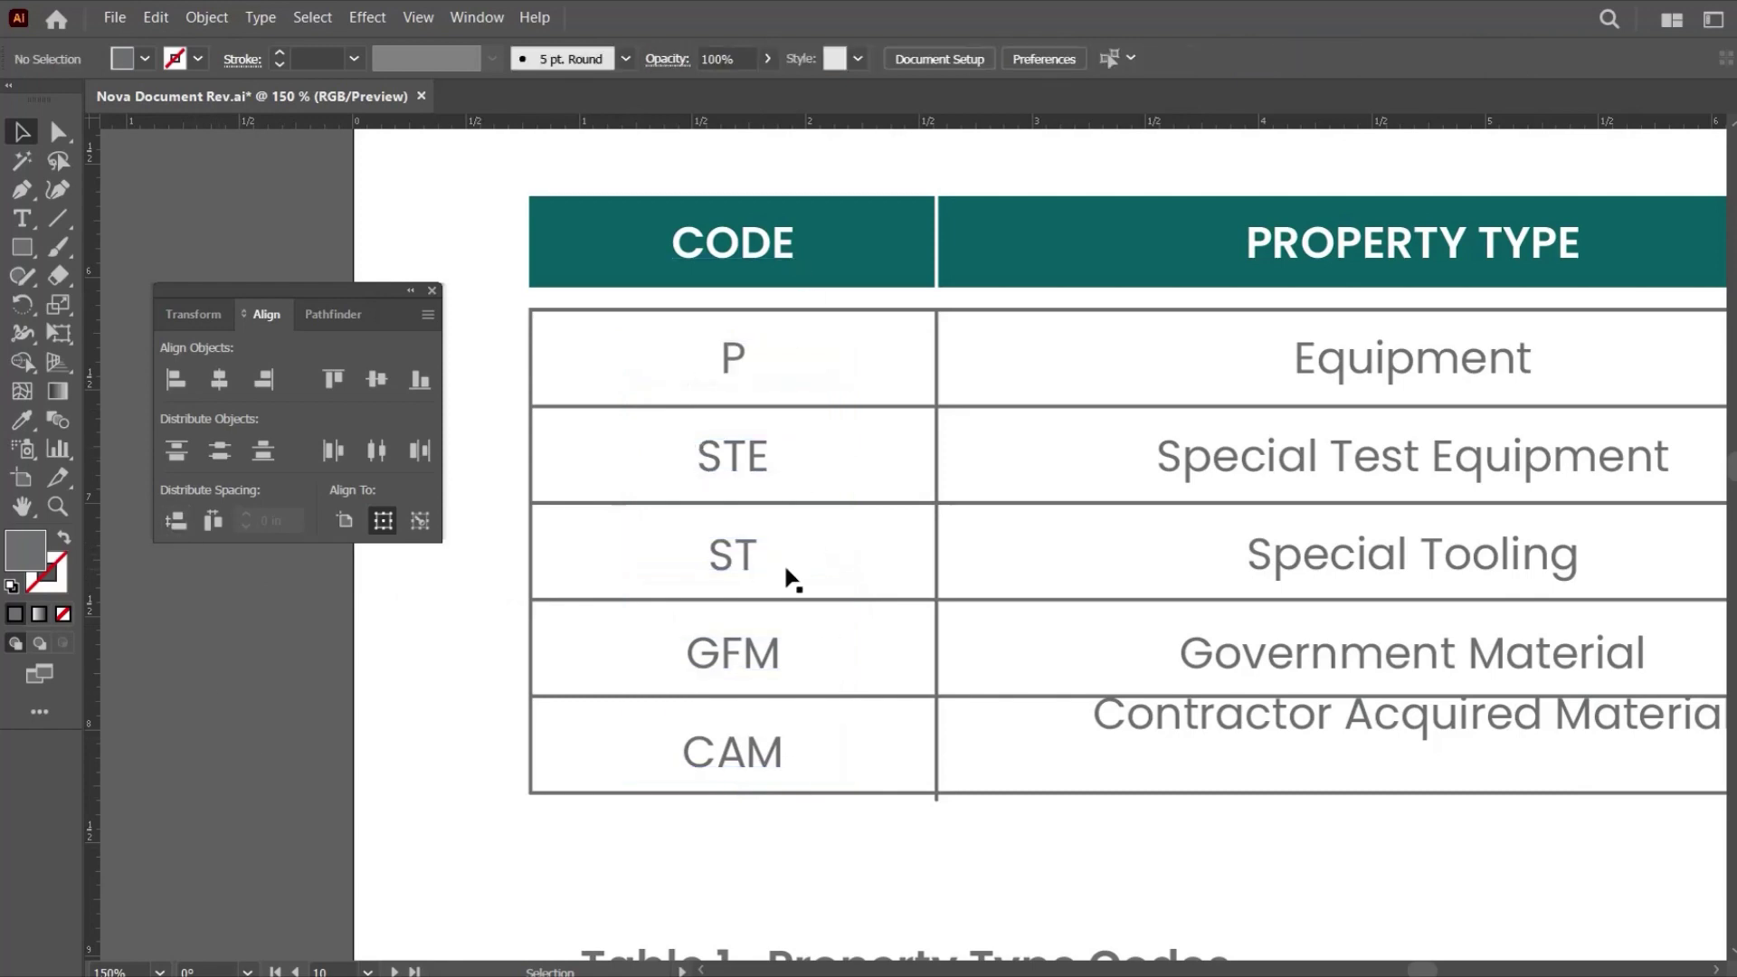
Align the top of the Equipment entry with the P entry, using P as key object.
{"action": "left_click", "coordinate": [1306, 376]}
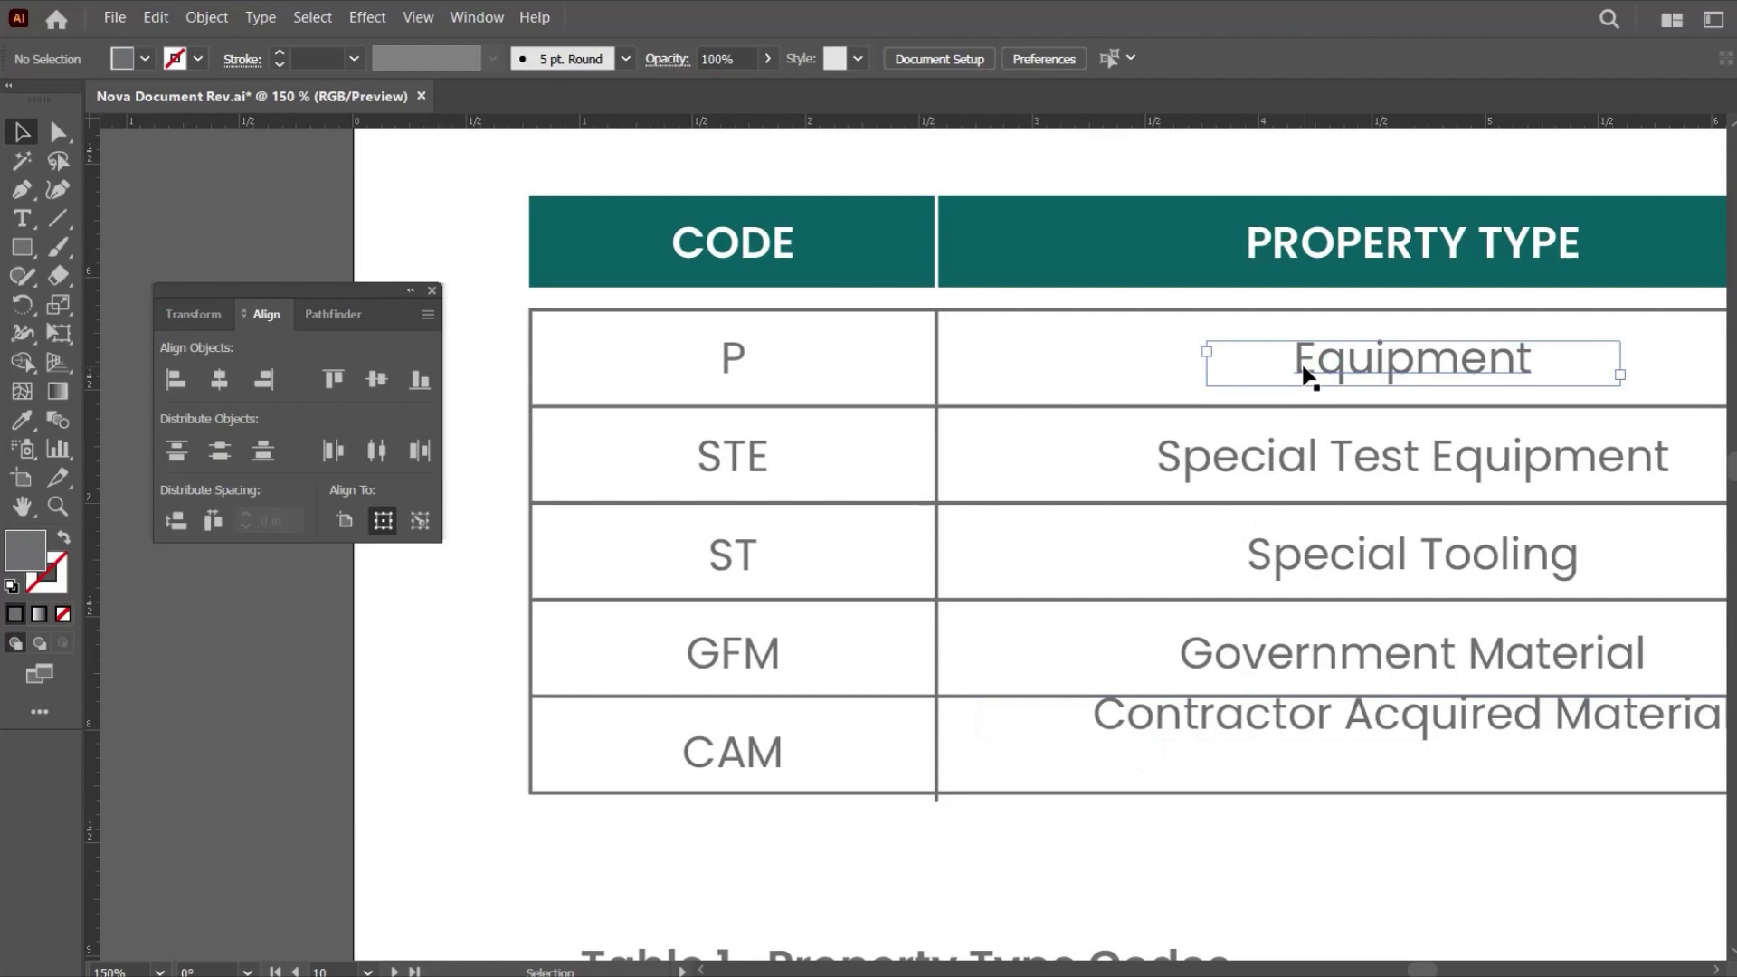
{"action": "left_click", "coordinate": [729, 365], "text": "shift"}
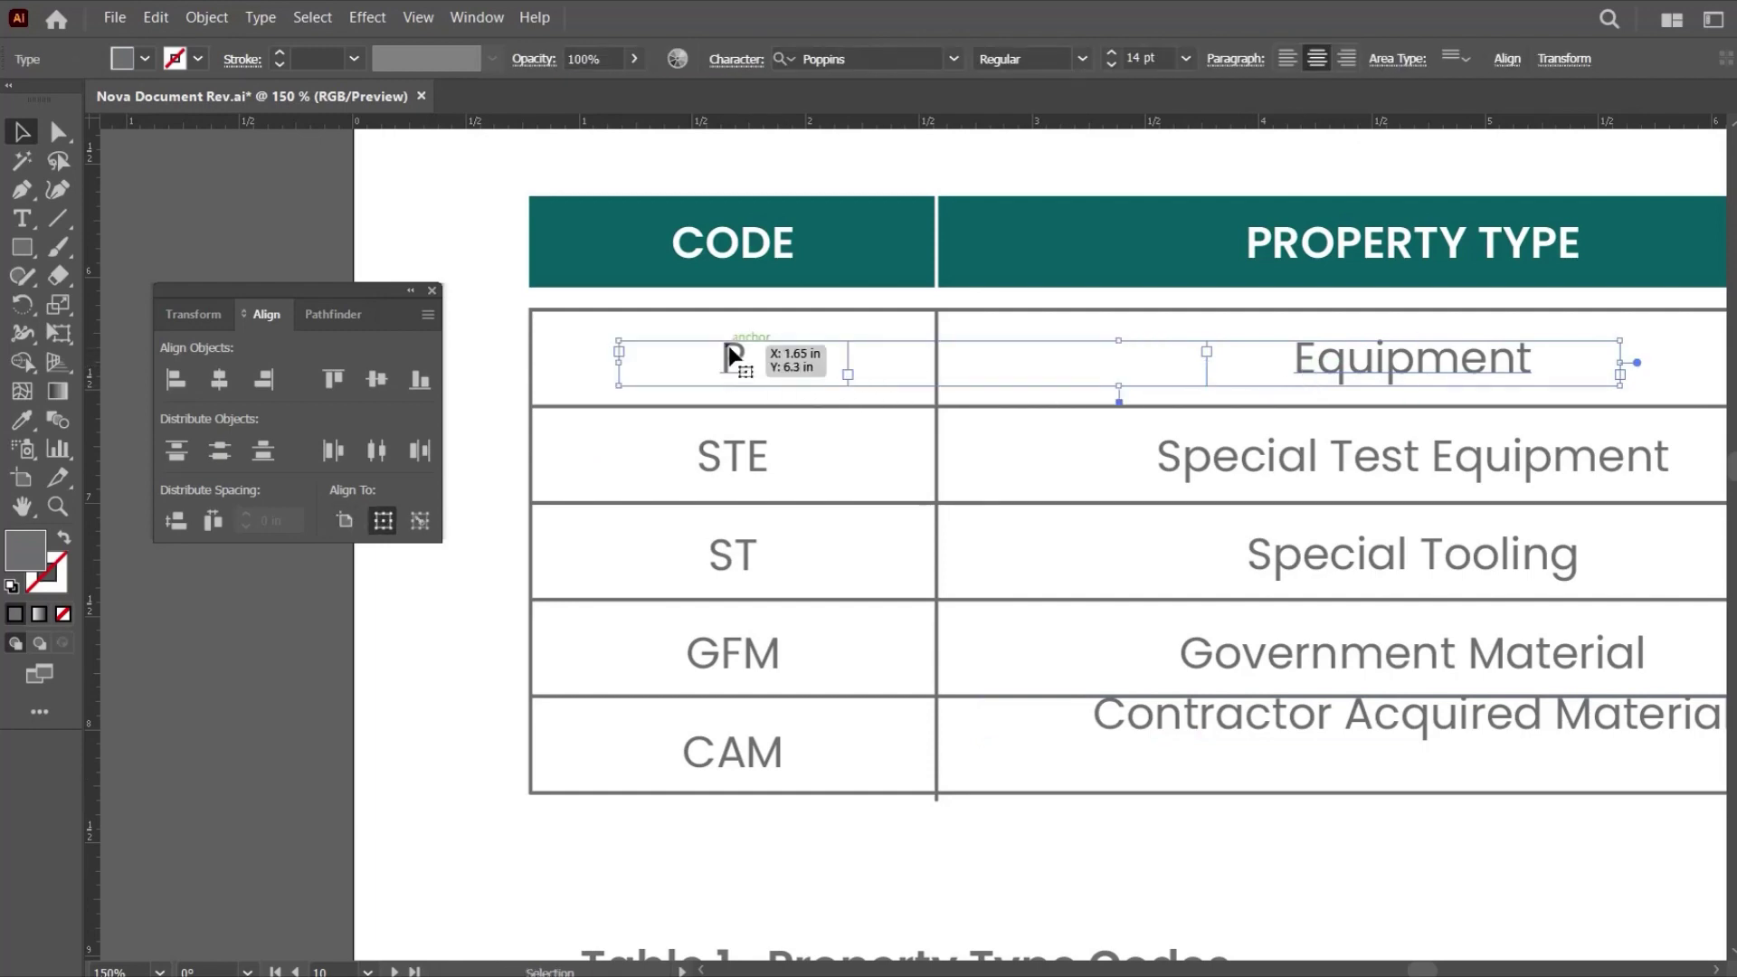
{"action": "left_click", "coordinate": [731, 360]}
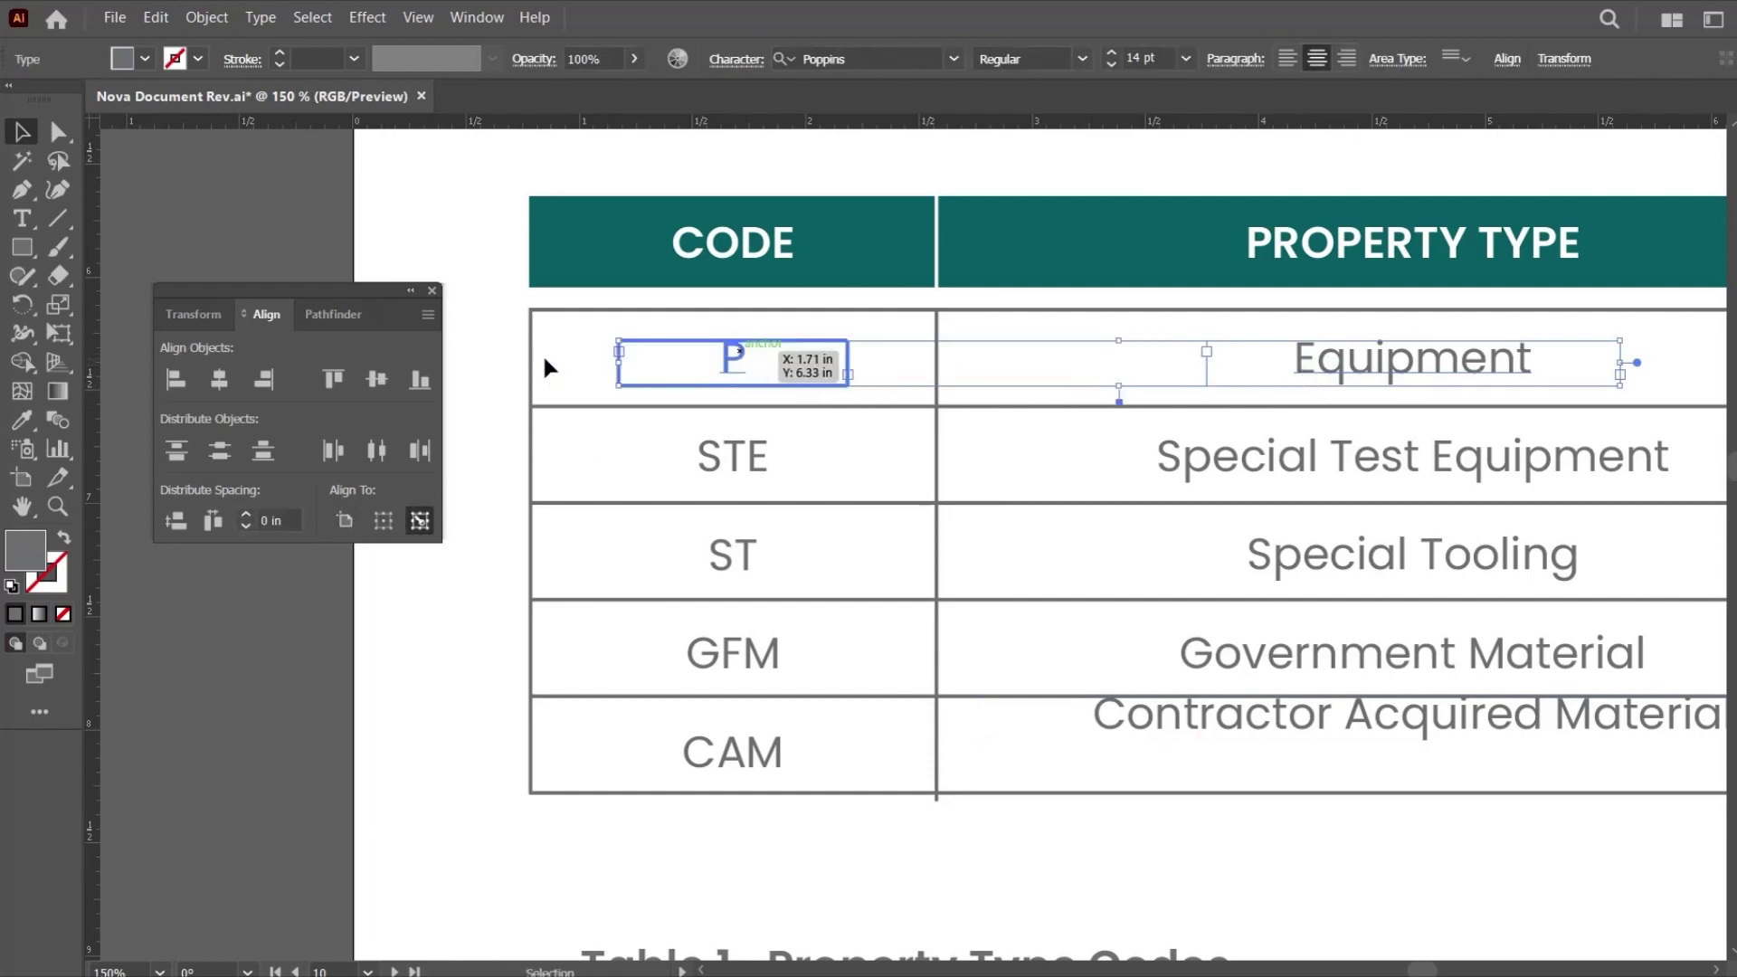
{"action": "left_click", "coordinate": [335, 380]}
{"action": "left_click", "coordinate": [855, 388]}
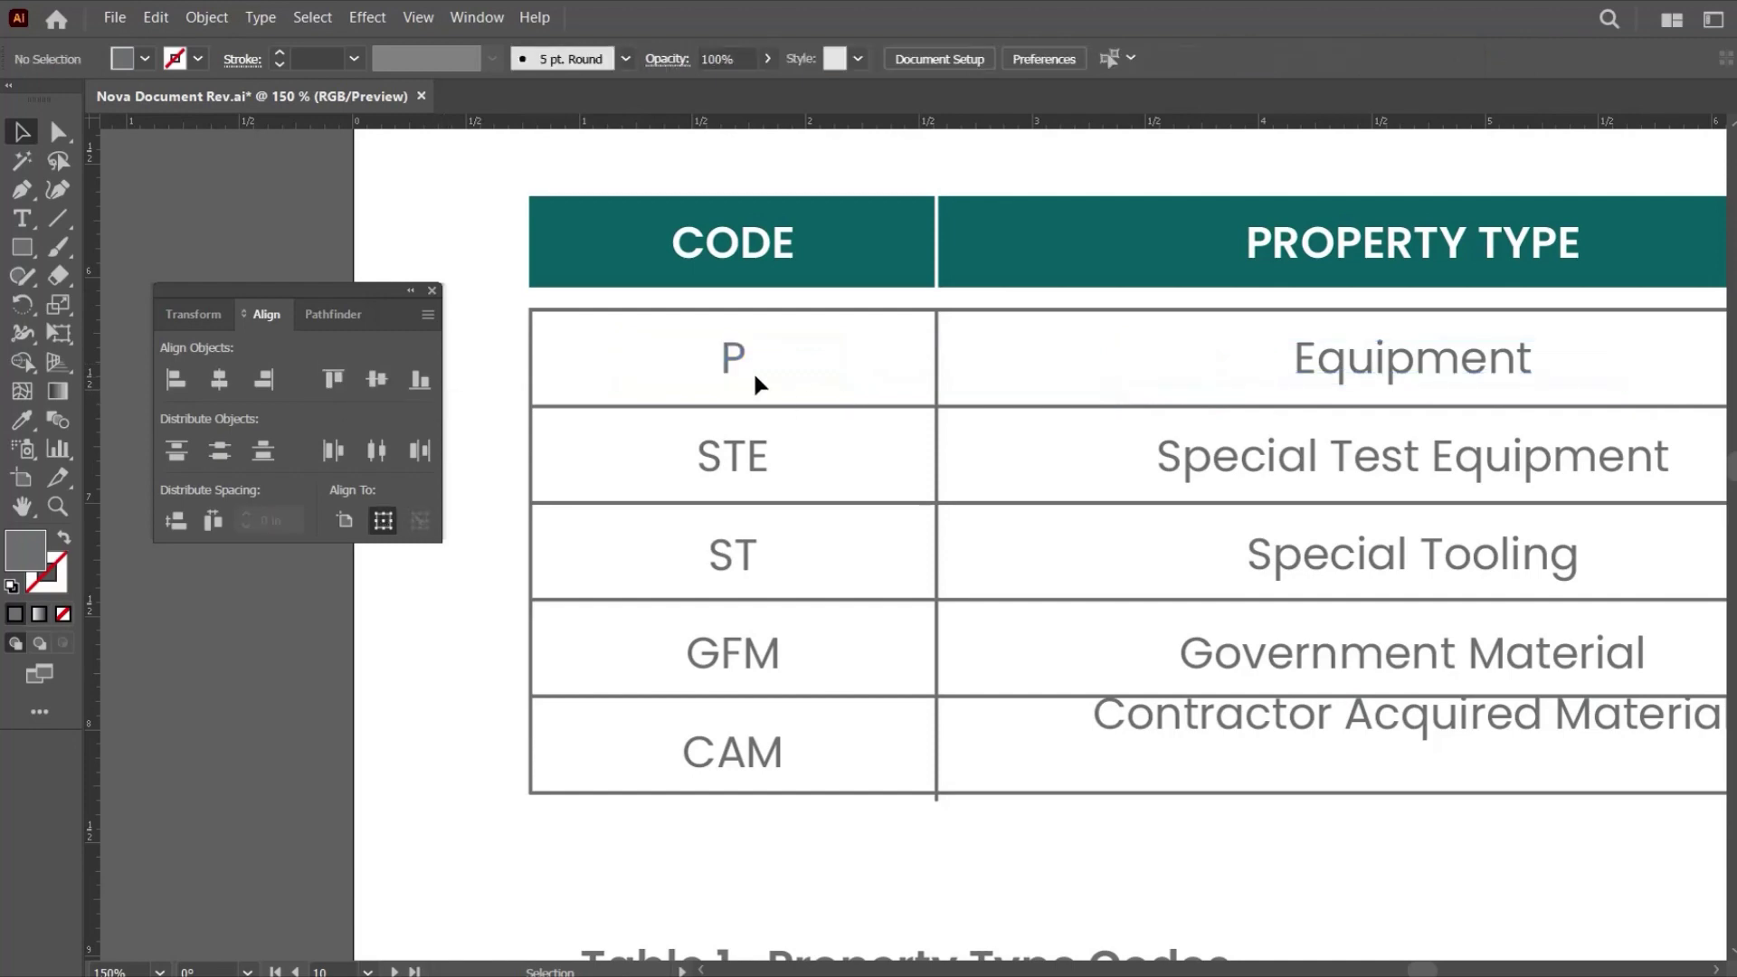
Move Contractor Acquired Material down into the last row and align its top with the CAM entry as key object.
{"action": "left_click_drag", "start_coordinate": [1326, 734], "coordinate": [1318, 764]}
{"action": "left_click", "coordinate": [728, 758], "text": "shift"}
{"action": "left_click", "coordinate": [756, 763]}
{"action": "left_click", "coordinate": [334, 379]}
{"action": "left_click", "coordinate": [1288, 925]}
Distribute the vertical spacing evenly between the five property type entries from Equipment to Contractor Acquired Material.
{"action": "left_click", "coordinate": [1357, 764]}
{"action": "left_click", "coordinate": [1385, 665], "text": "shift"}
{"action": "left_click", "coordinate": [1408, 566], "text": "shift"}
{"action": "left_click", "coordinate": [1416, 466], "text": "shift"}
{"action": "left_click", "coordinate": [1416, 367], "text": "shift"}
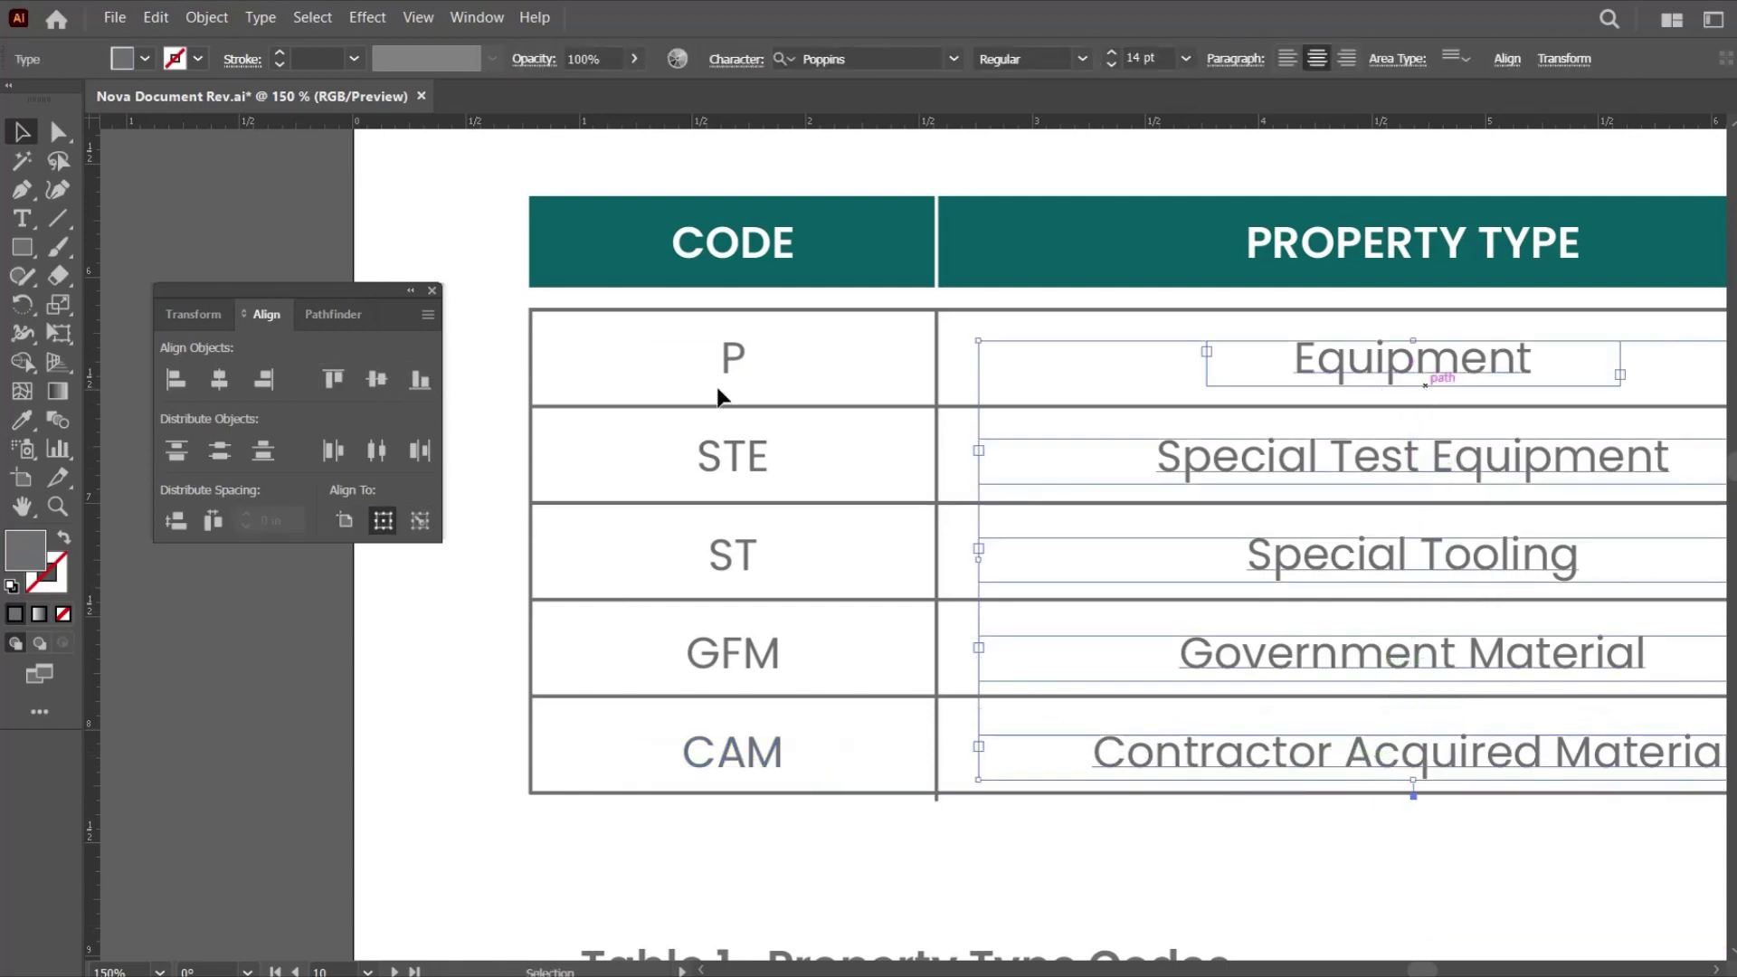
{"action": "left_click", "coordinate": [185, 522]}
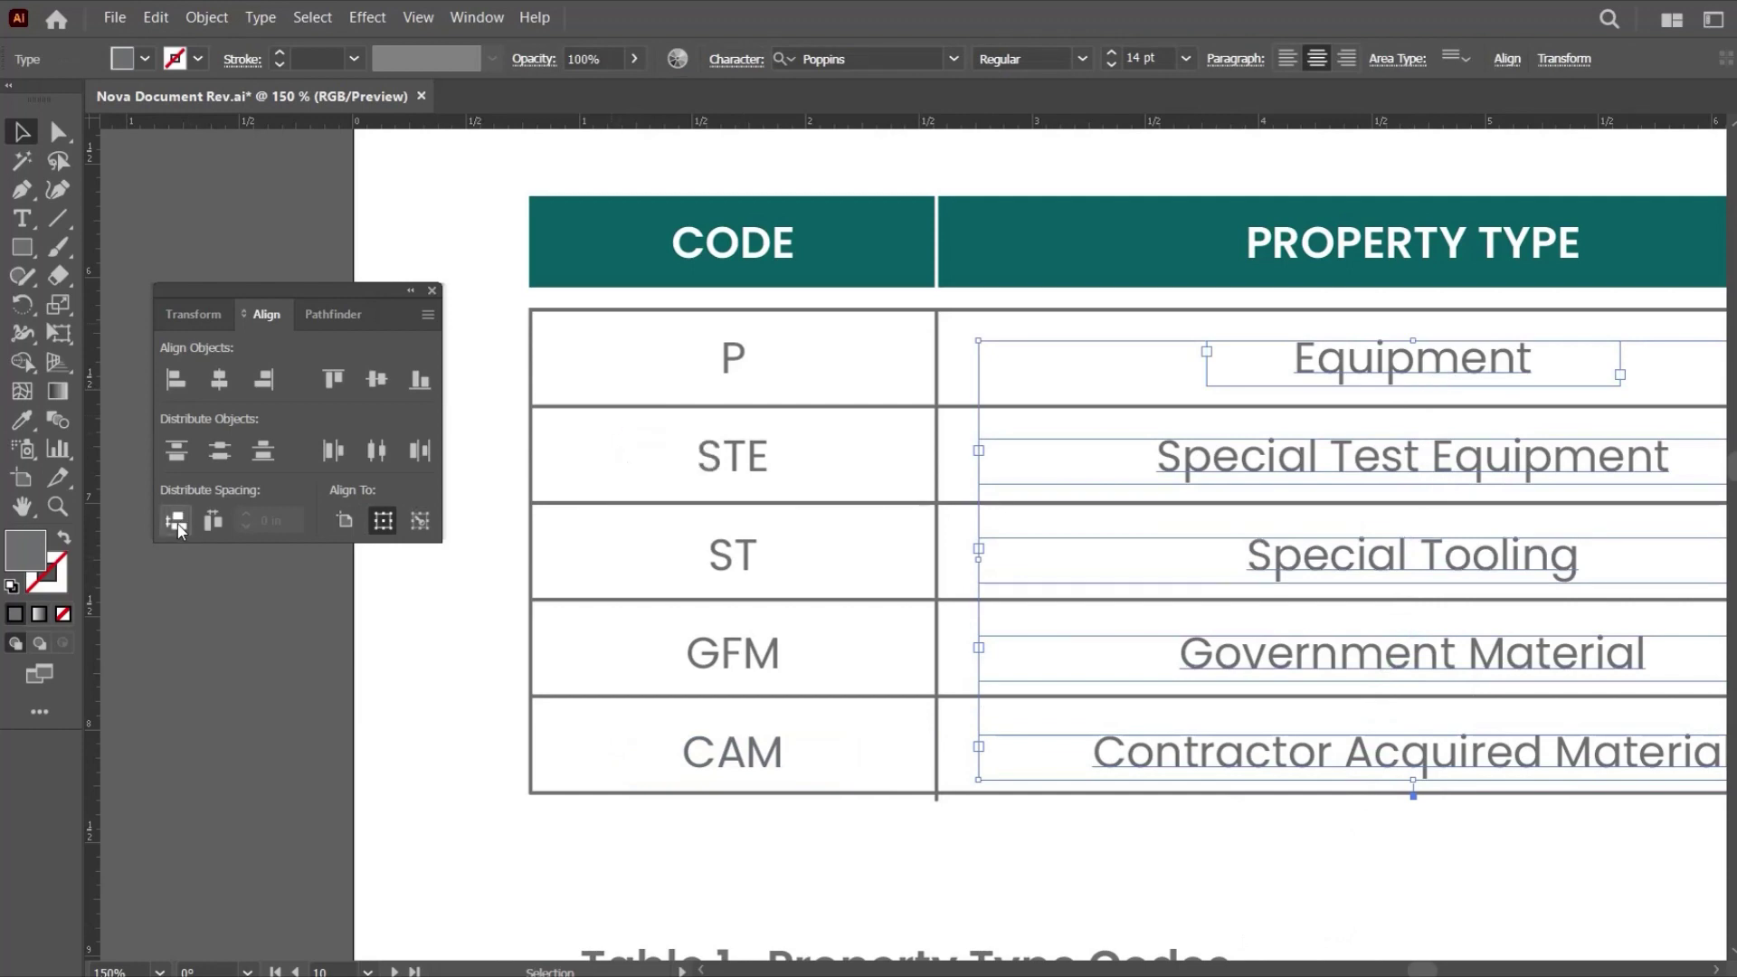
{"action": "left_click", "coordinate": [213, 672]}
Move the Table 1 - Property Type Codes caption up and rightward, closer beneath the table.
{"action": "key", "text": "ctrl+minus"}
{"action": "key", "text": "ctrl+minus"}
{"action": "left_click_drag", "start_coordinate": [860, 631], "coordinate": [1061, 560]}
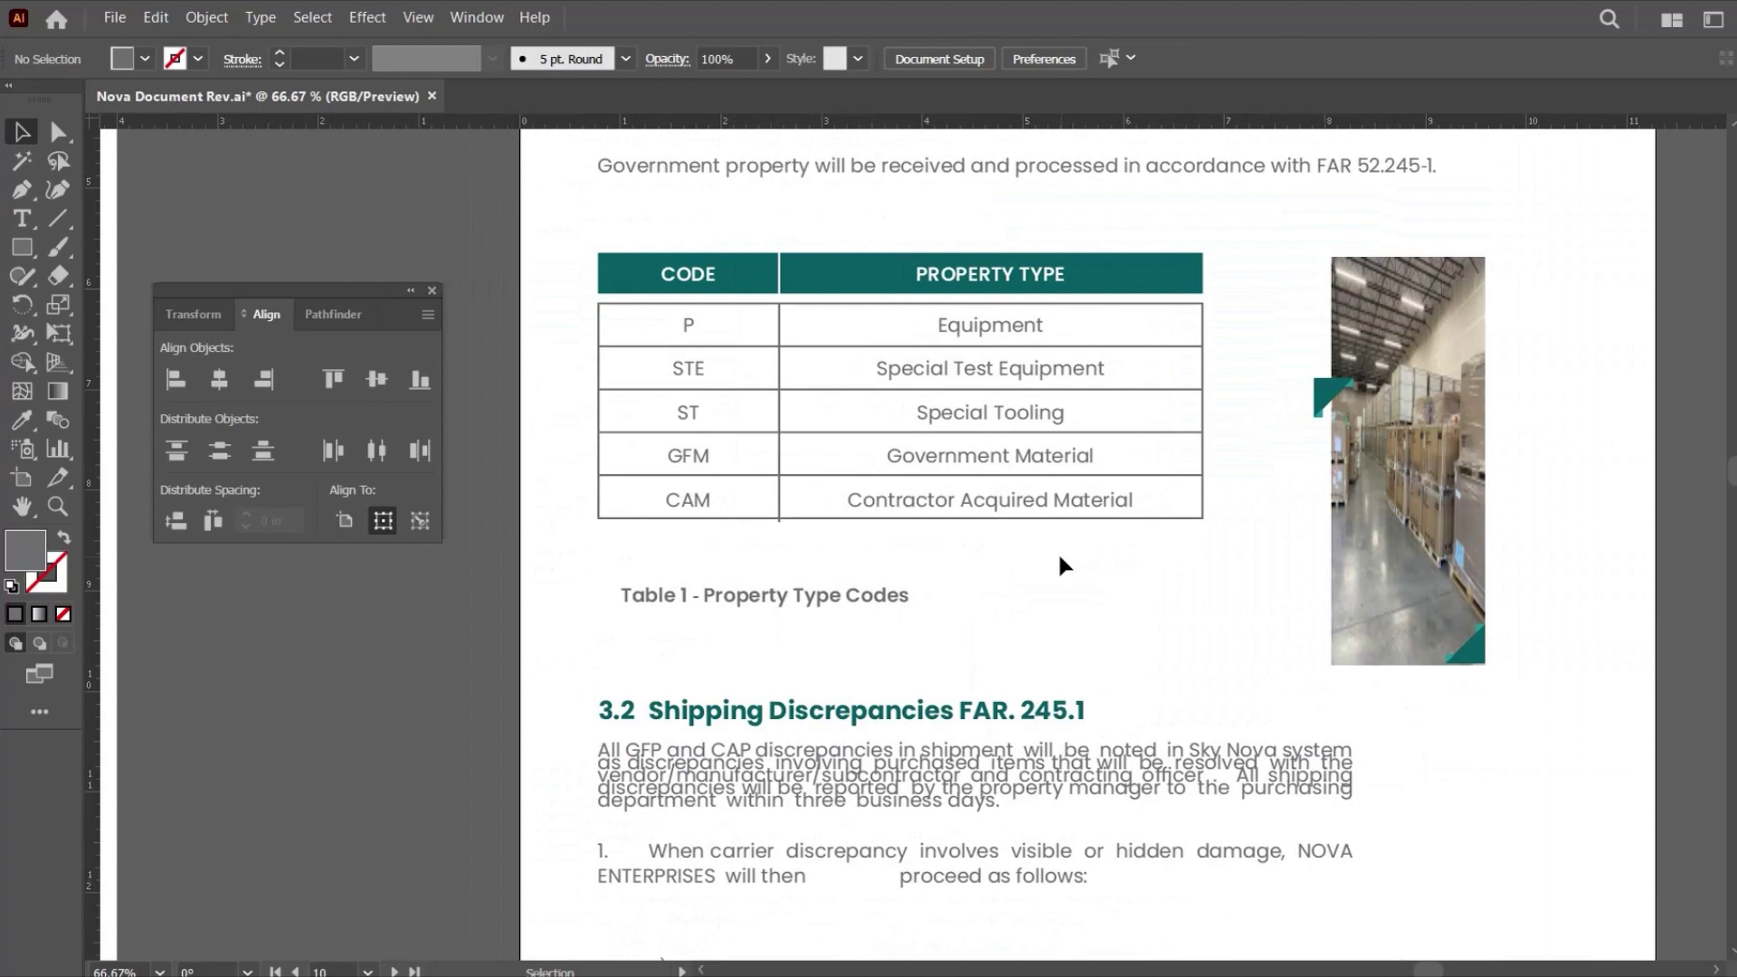
{"action": "left_click_drag", "start_coordinate": [892, 606], "coordinate": [902, 570]}
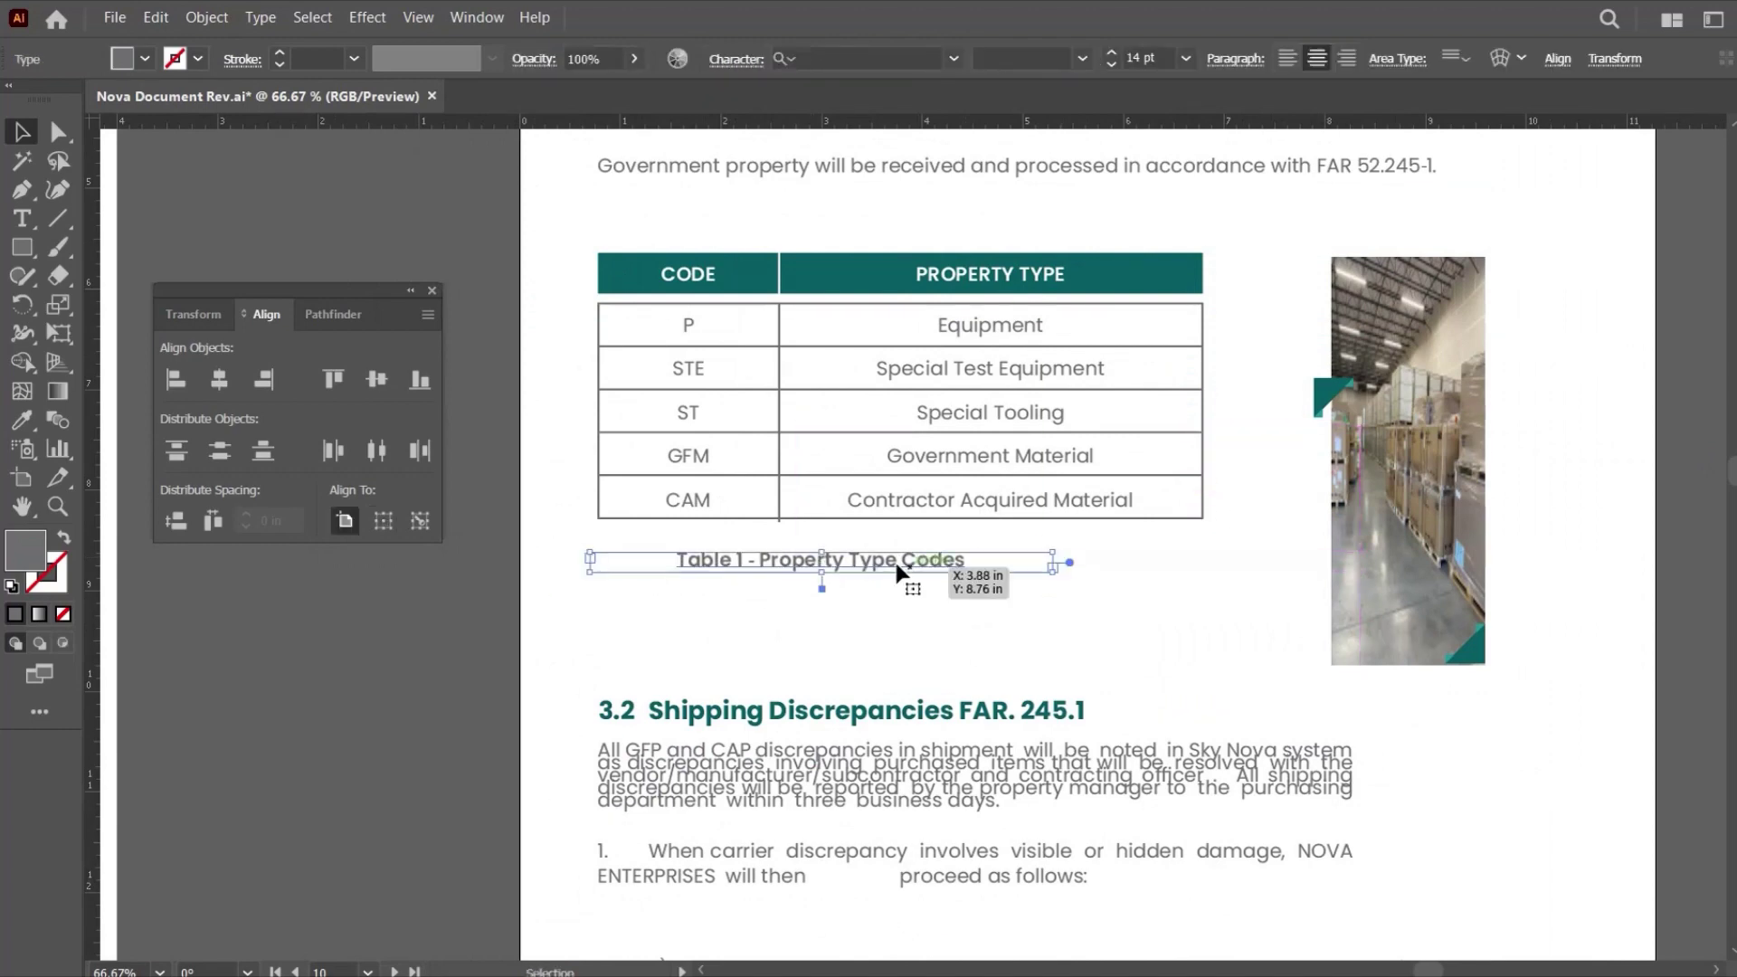
Shorten the table's vertical column divider so it ends on the bottom border of the last row.
{"action": "left_click", "coordinate": [775, 411]}
{"action": "scroll", "coordinate": [760, 435], "scroll_direction": "up", "scroll_amount": 3}
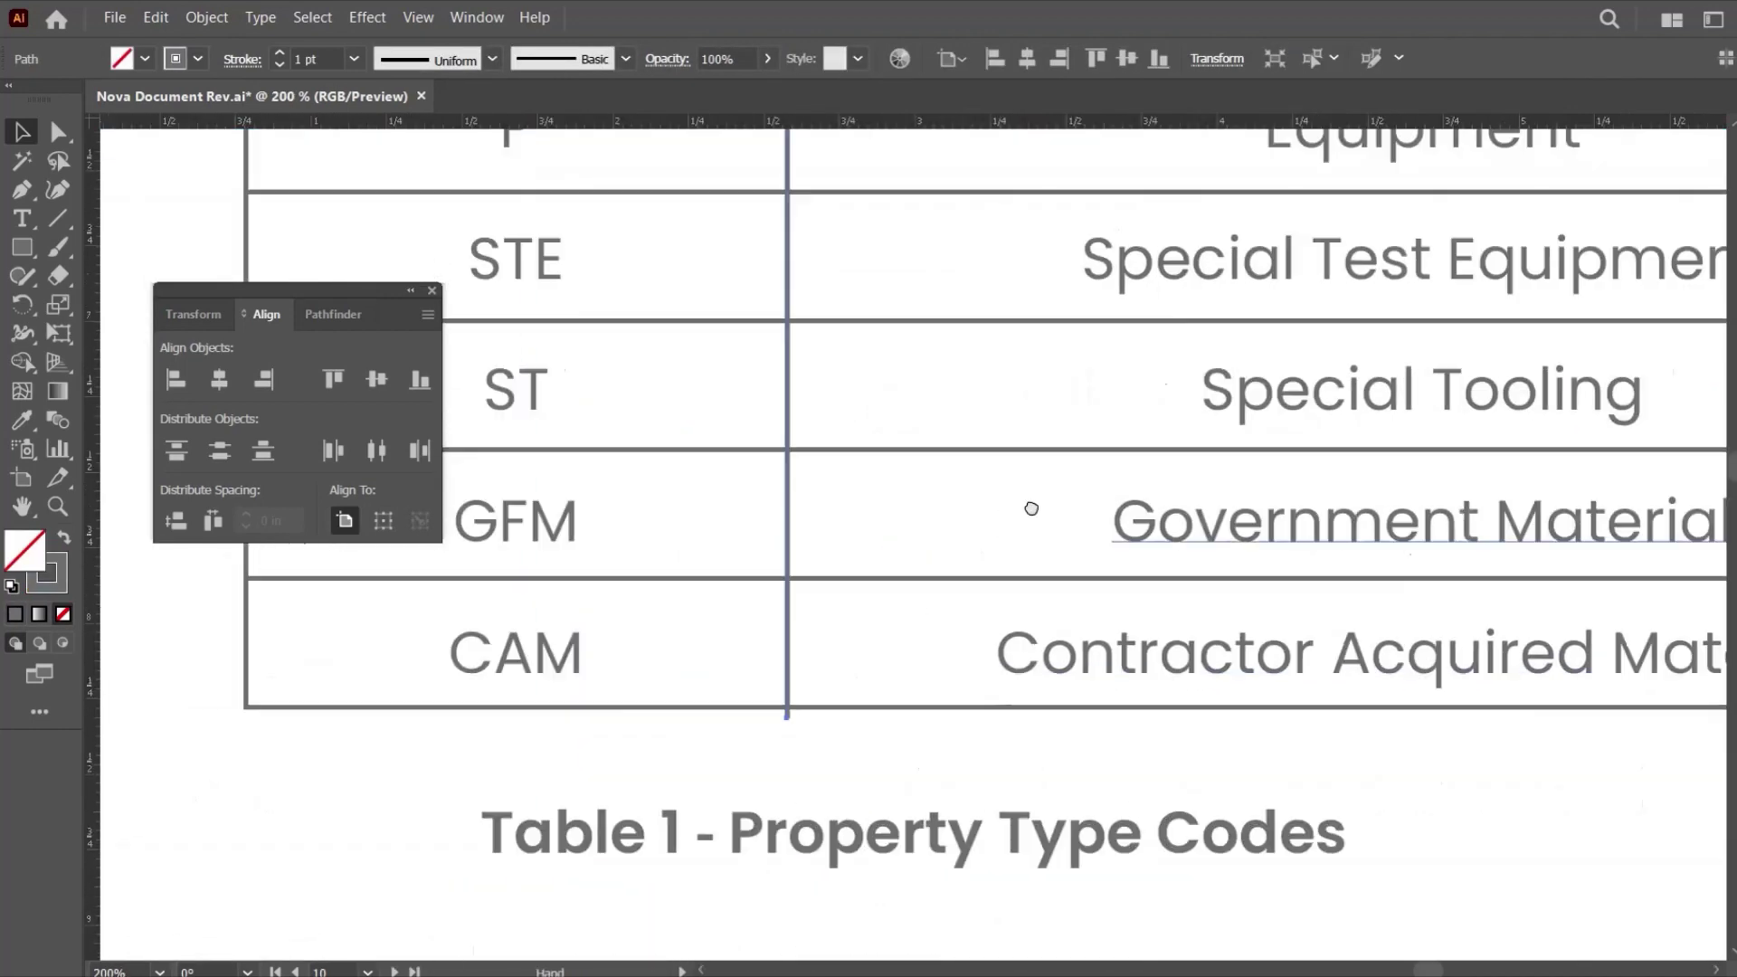
{"action": "left_click_drag", "start_coordinate": [821, 683], "coordinate": [822, 668]}
{"action": "left_click", "coordinate": [875, 703]}
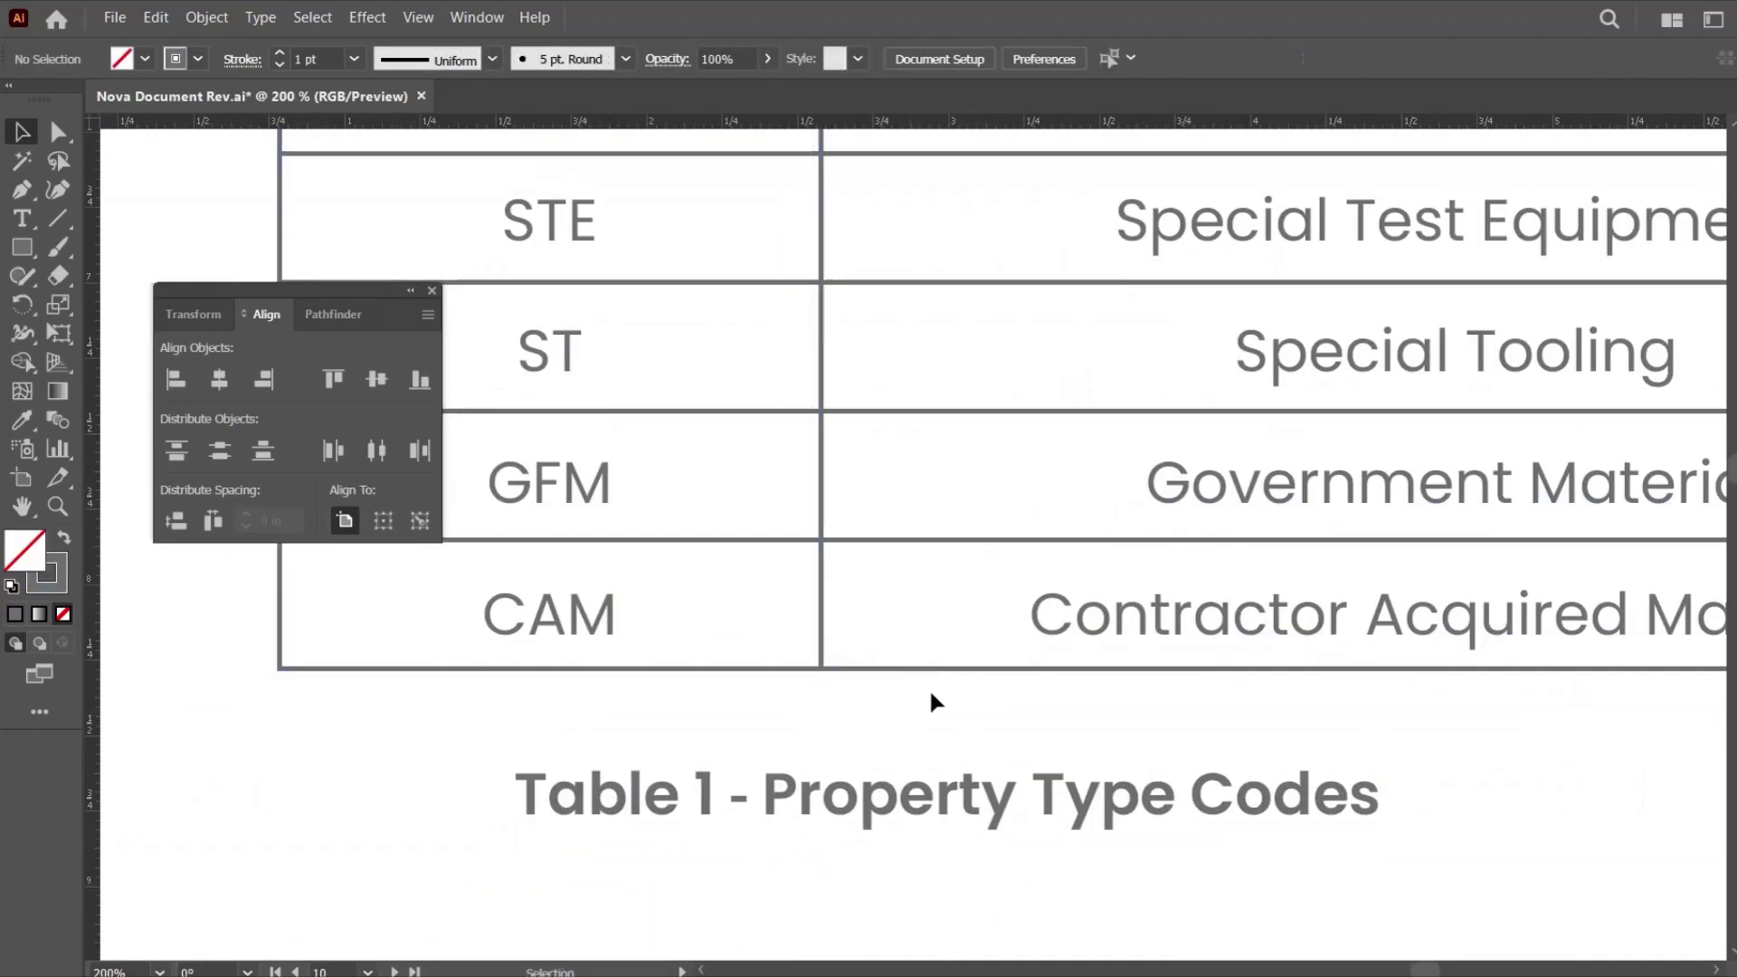
Reposition the table caption and stretch its text box to the table's full width so the text is centred beneath it.
{"action": "left_click", "coordinate": [1020, 632], "text": "ctrl+alt"}
{"action": "left_click", "coordinate": [1015, 629], "text": "ctrl+alt"}
{"action": "left_click_drag", "start_coordinate": [953, 643], "coordinate": [975, 643]}
{"action": "left_click", "coordinate": [959, 578]}
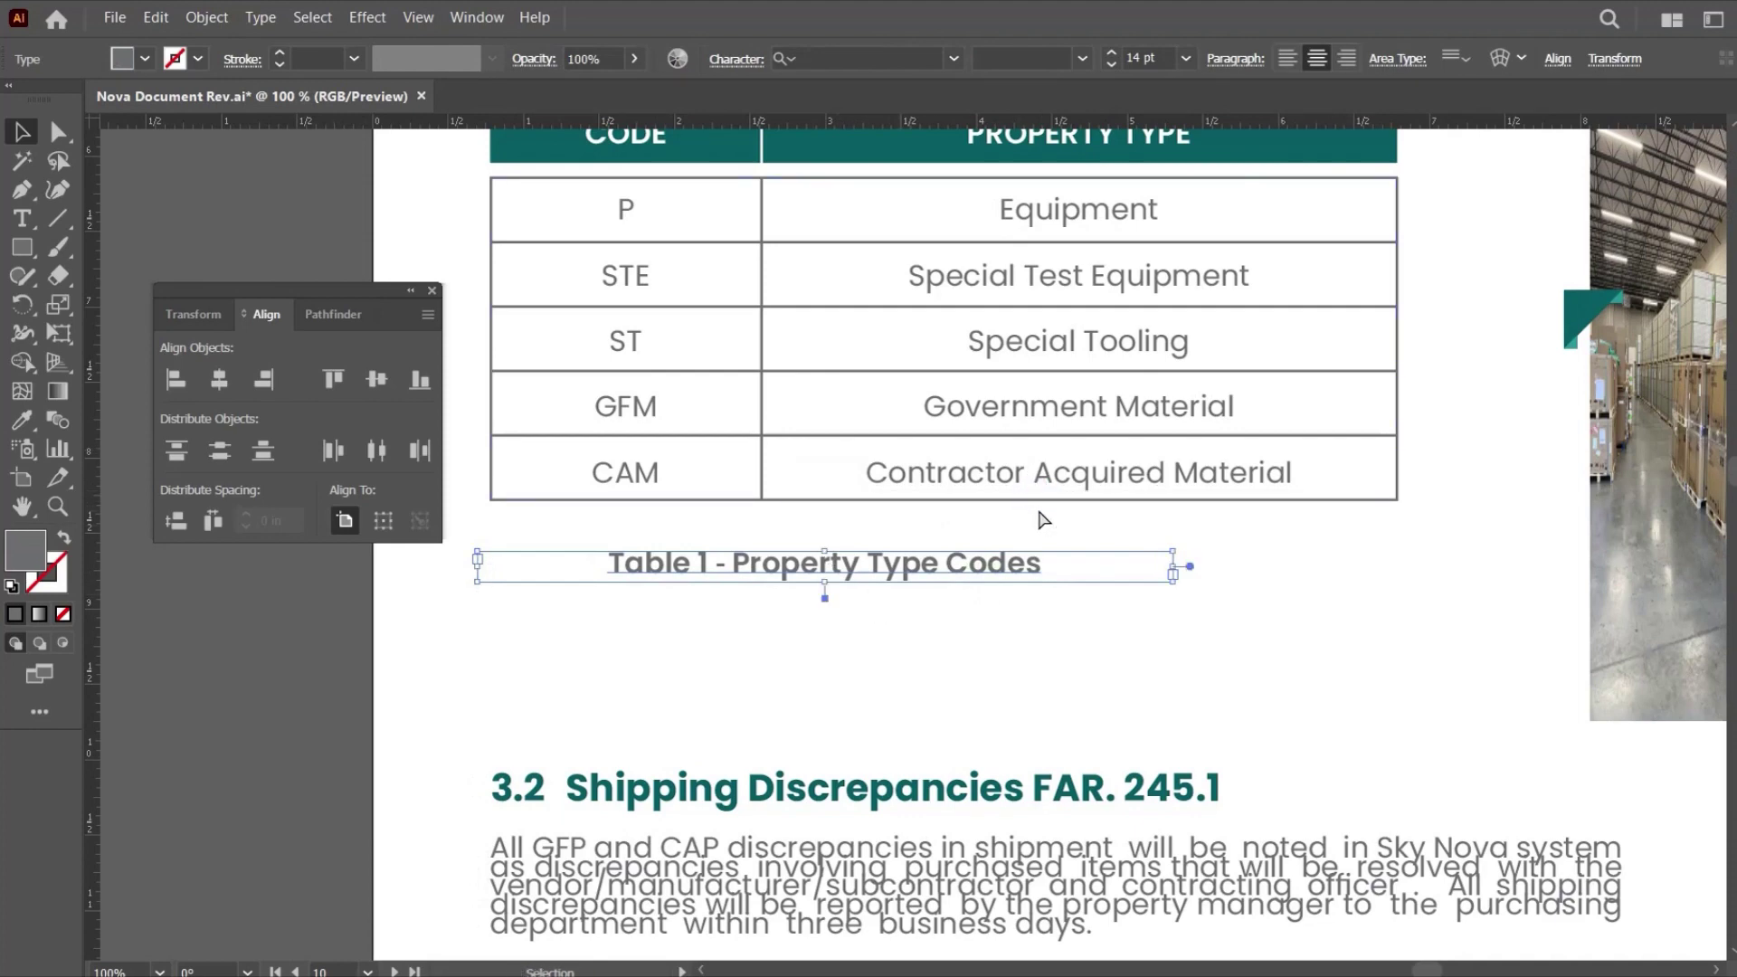
{"action": "scroll", "coordinate": [932, 615], "scroll_direction": "up", "scroll_amount": 3}
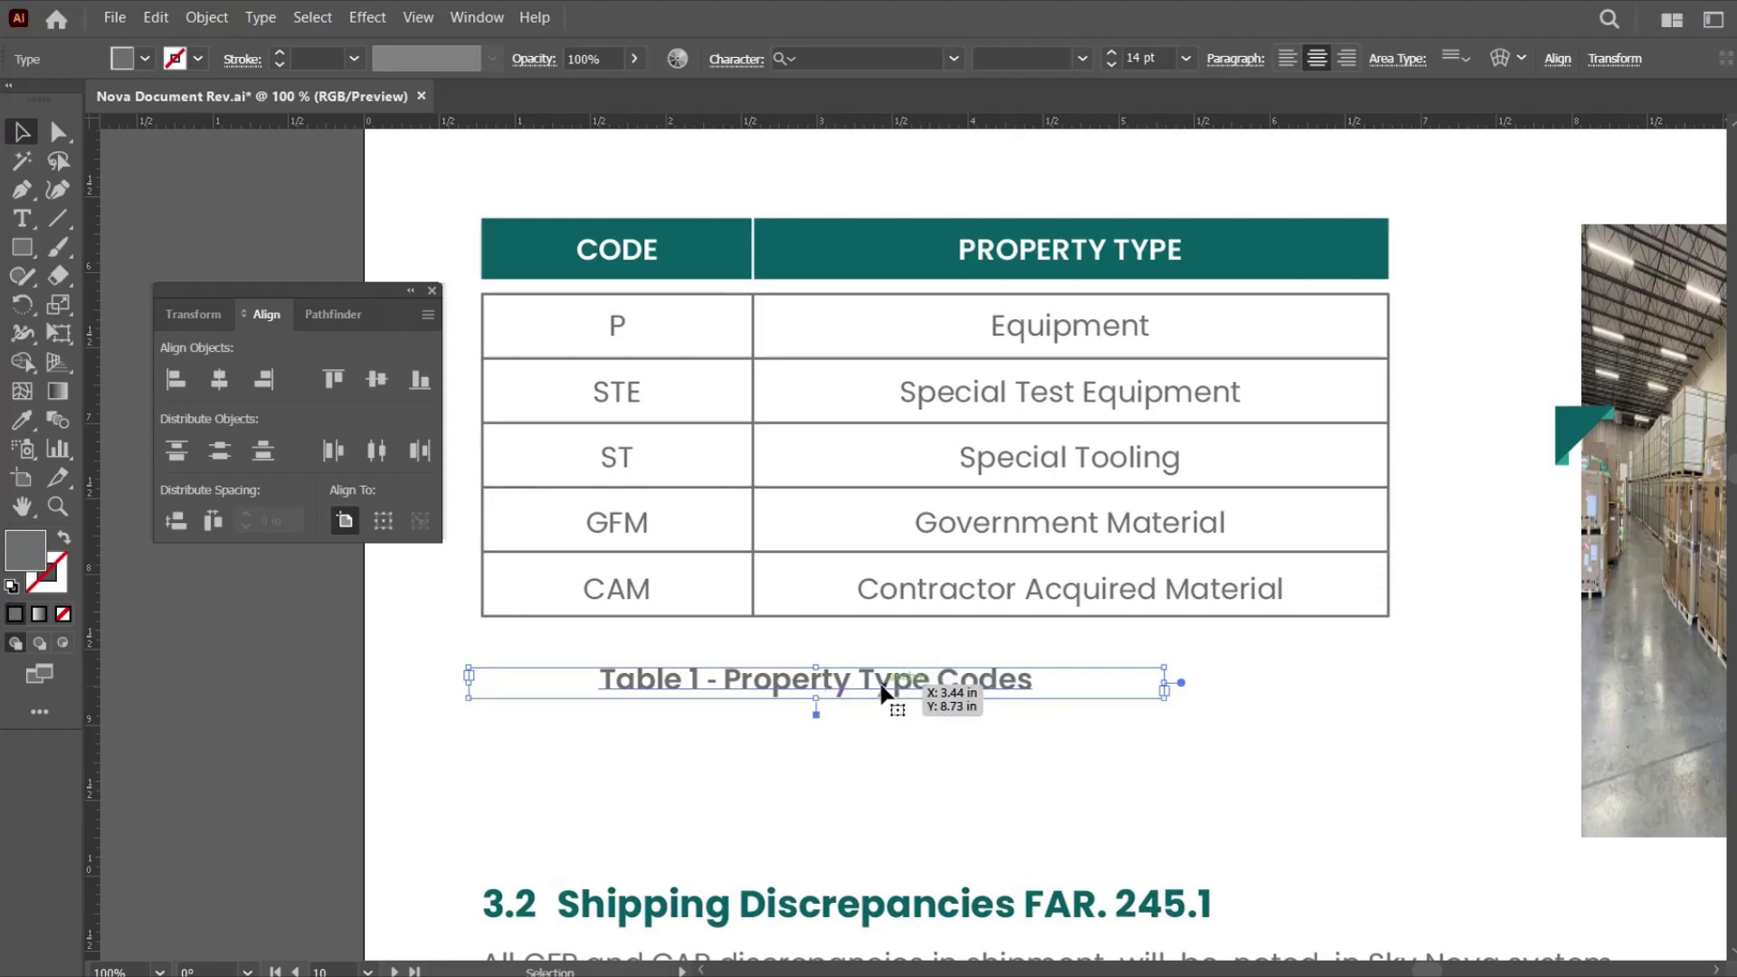
{"action": "left_click_drag", "start_coordinate": [882, 692], "coordinate": [943, 692]}
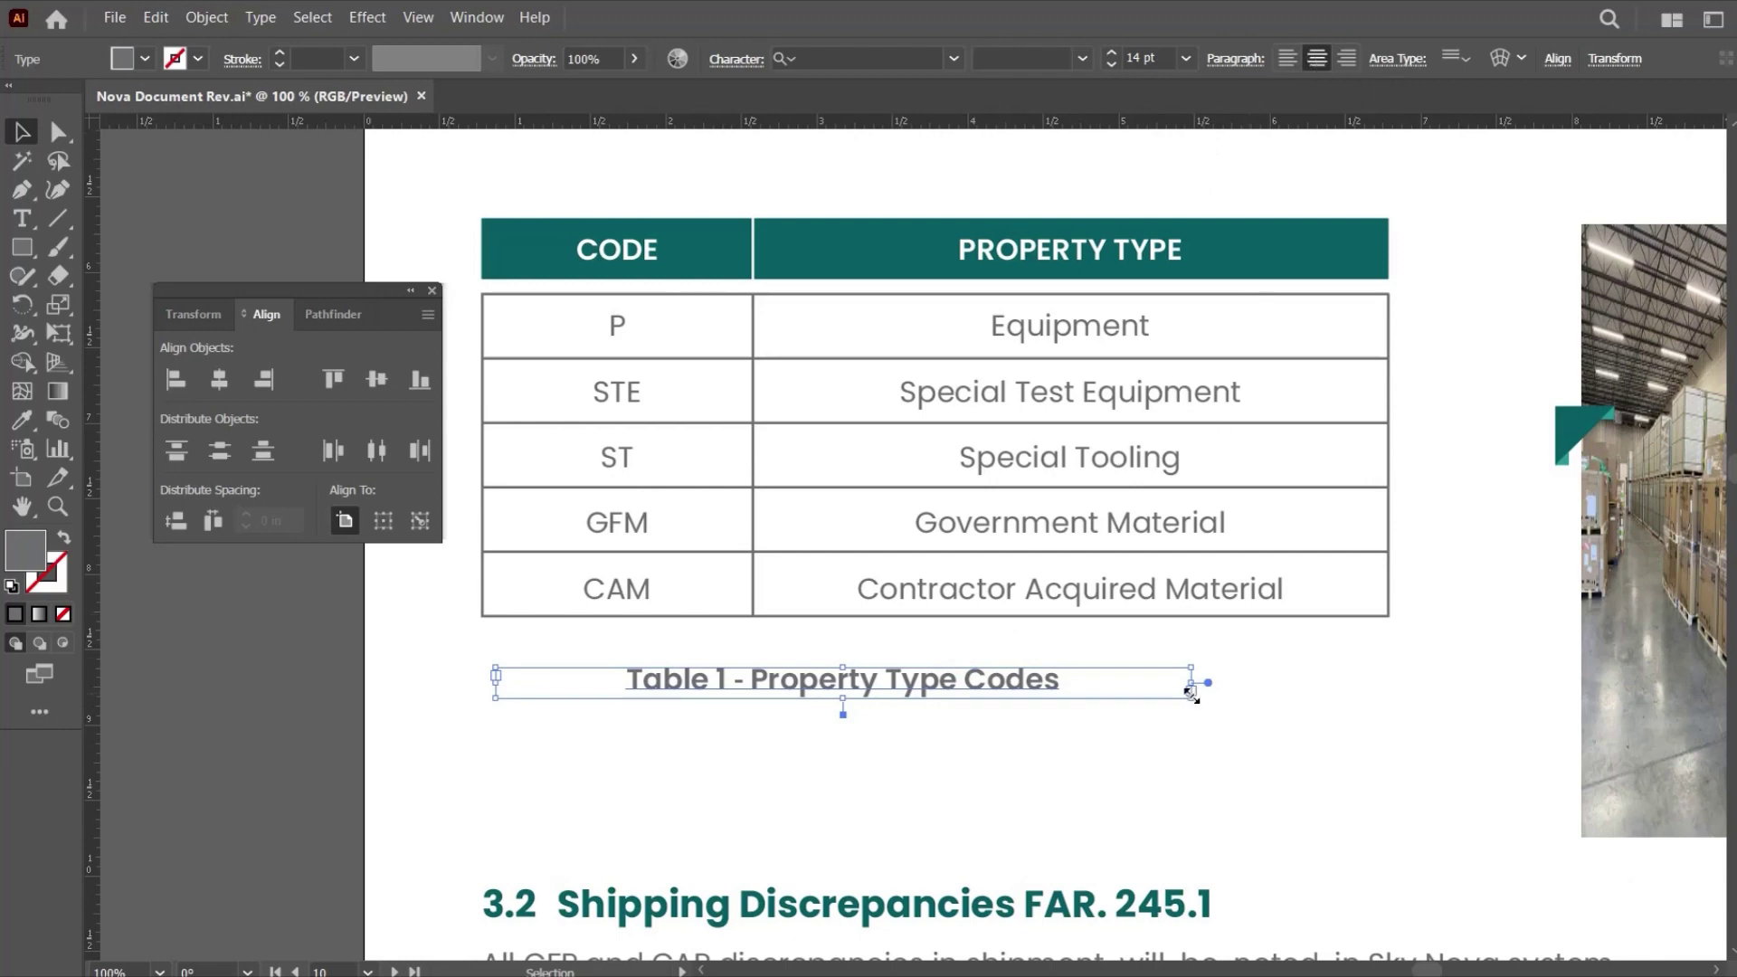
{"action": "left_click_drag", "start_coordinate": [1190, 686], "coordinate": [1389, 685]}
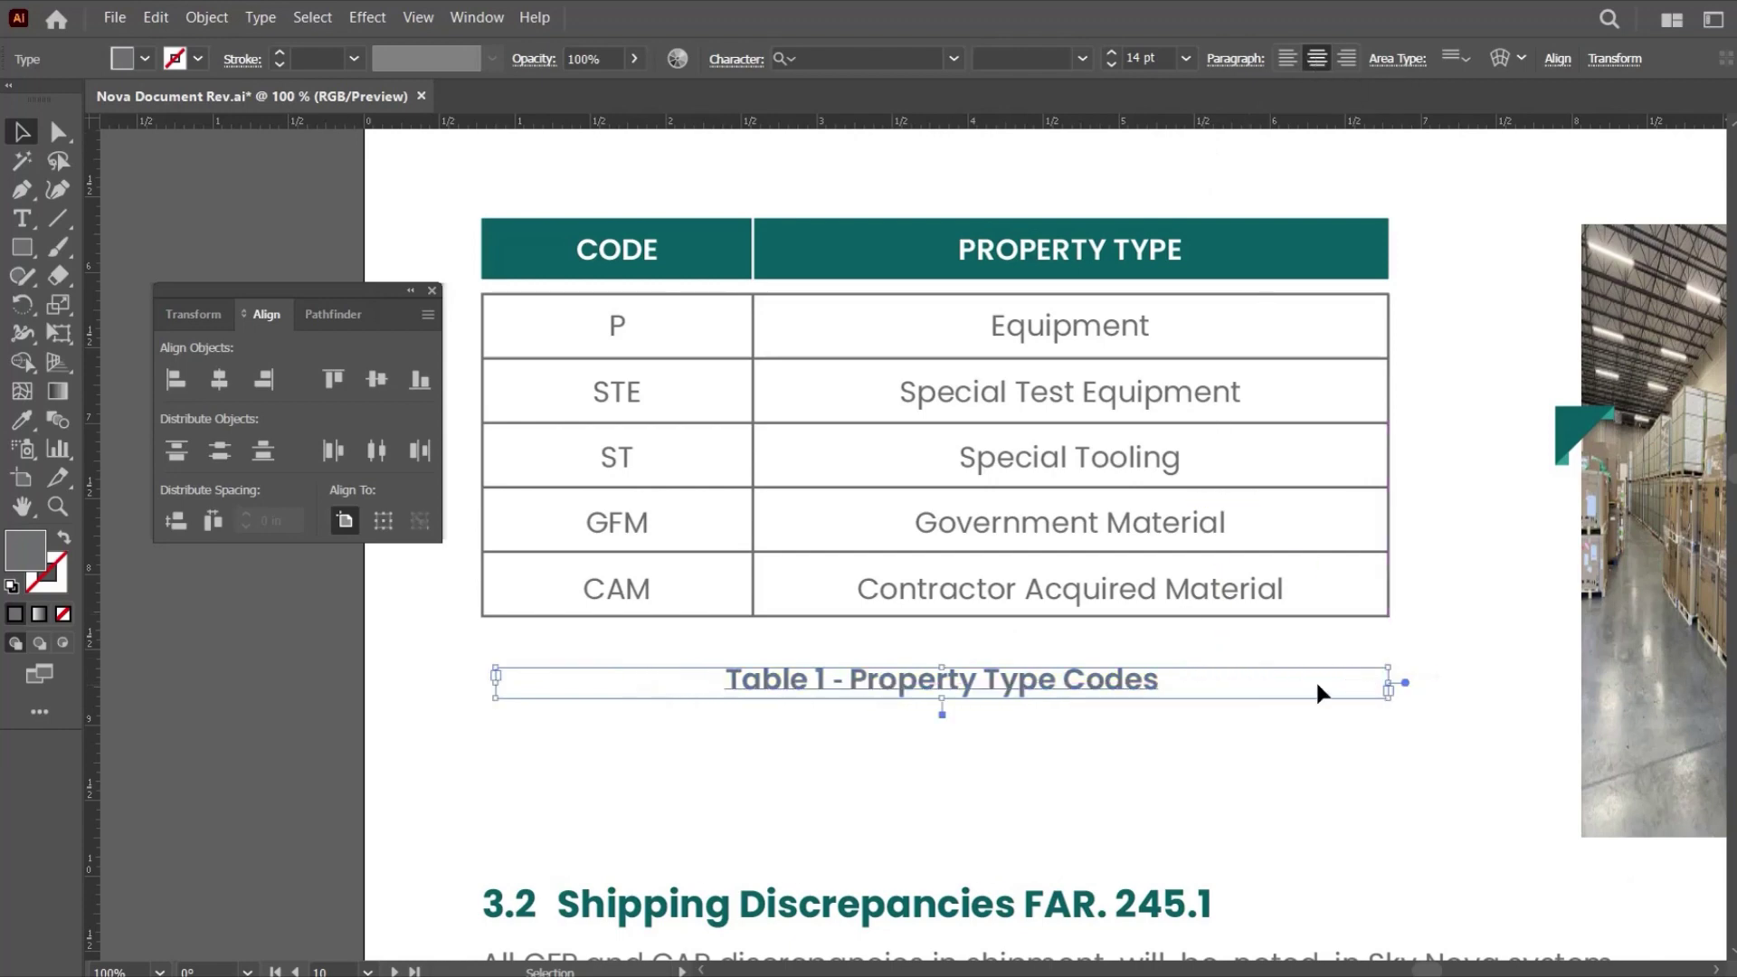
{"action": "left_click_drag", "start_coordinate": [496, 690], "coordinate": [481, 691]}
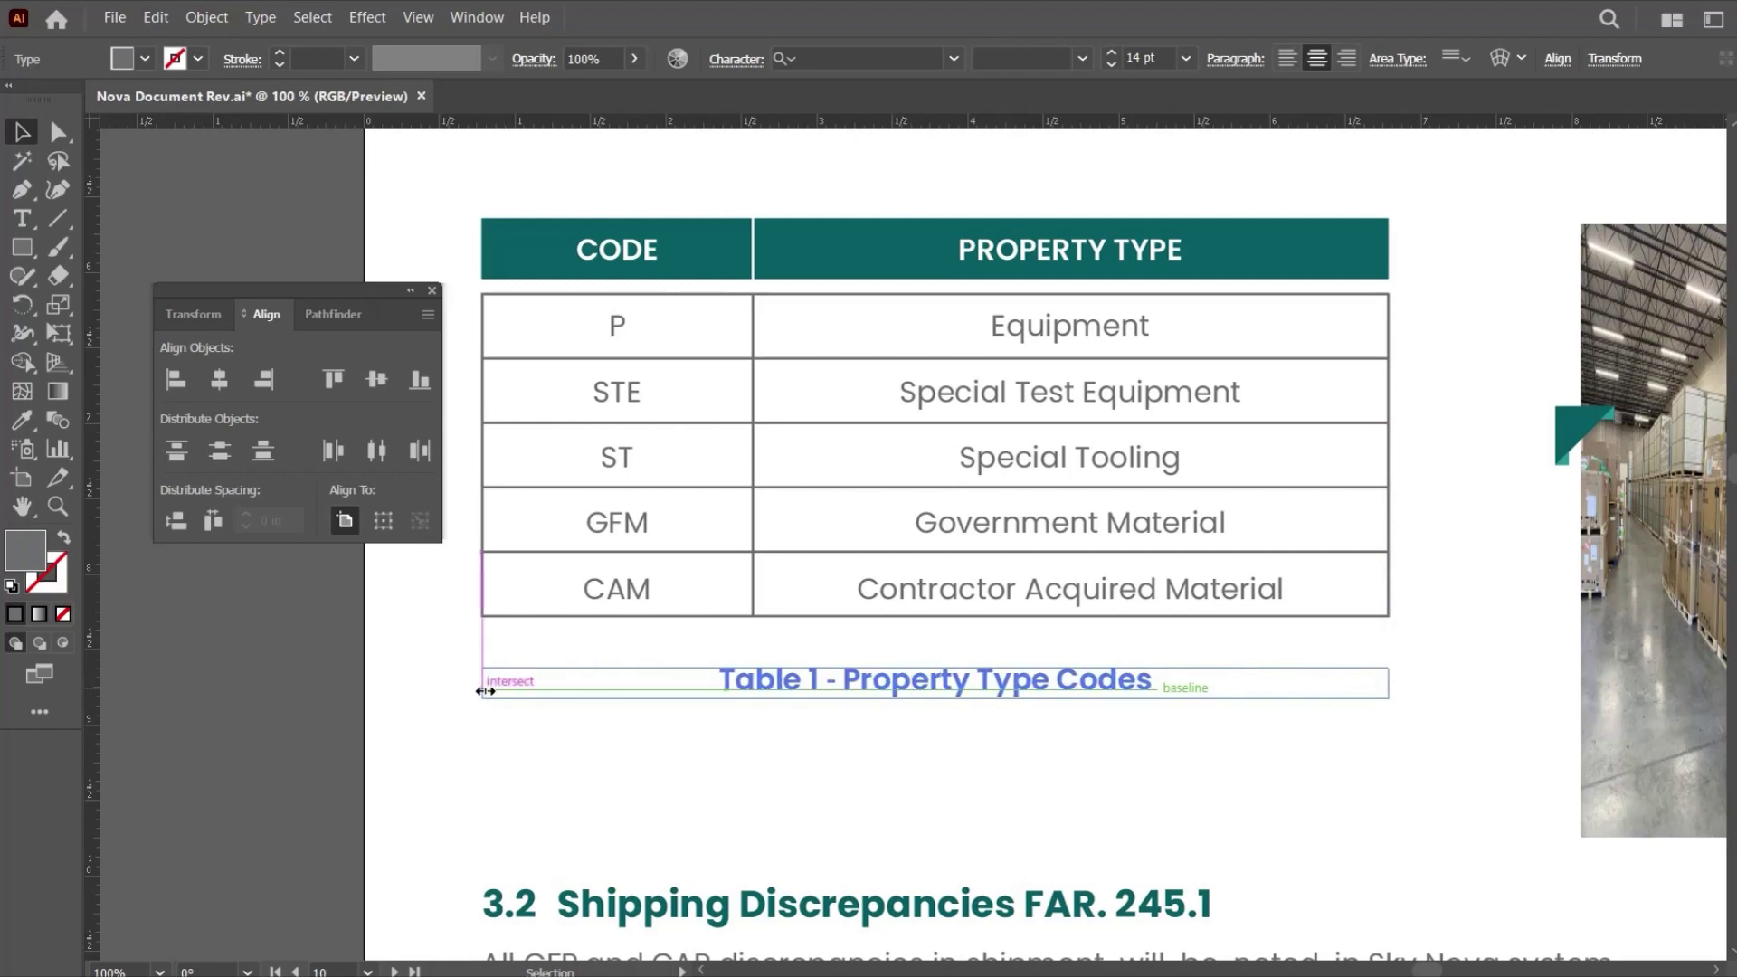
{"action": "left_click", "coordinate": [687, 751]}
Nudge the Table 1 caption up five increments closer to the table's bottom border.
{"action": "left_click", "coordinate": [811, 694]}
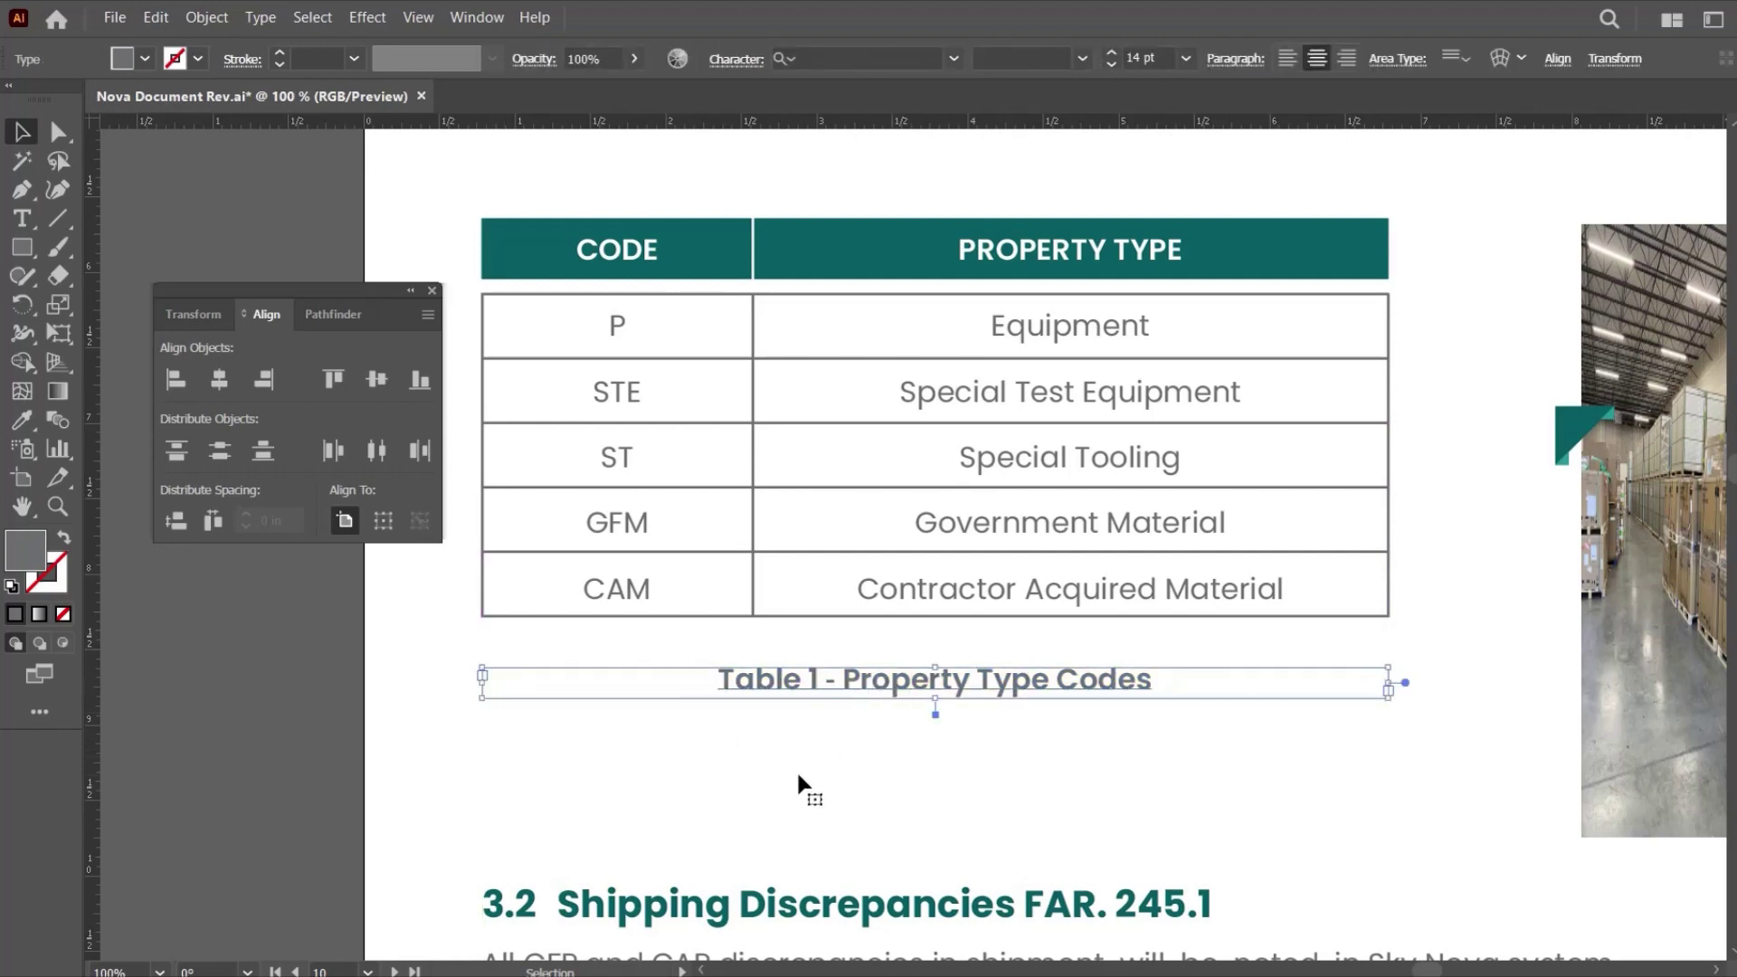
{"action": "key", "text": "Up"}
{"action": "key", "text": "Up"}
{"action": "key", "text": "Up"}
{"action": "key", "text": "Up"}
{"action": "key", "text": "Up"}
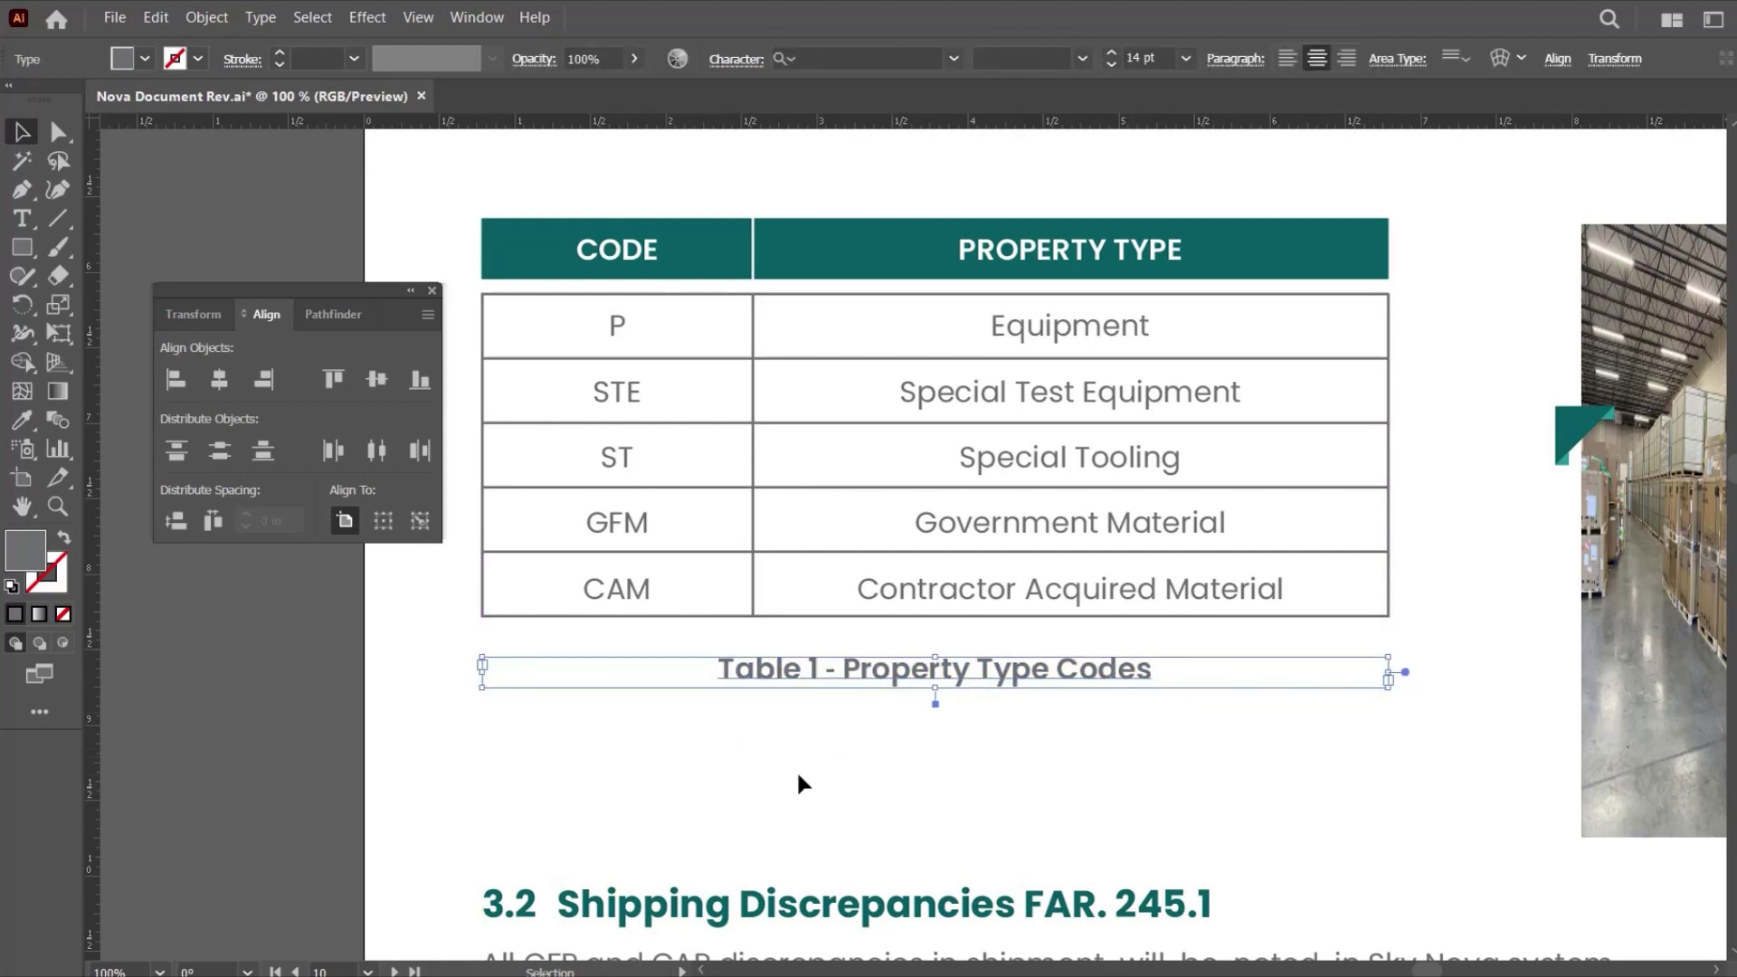
{"action": "left_click", "coordinate": [1256, 783]}
{"action": "left_click_drag", "start_coordinate": [1508, 612], "coordinate": [1027, 540]}
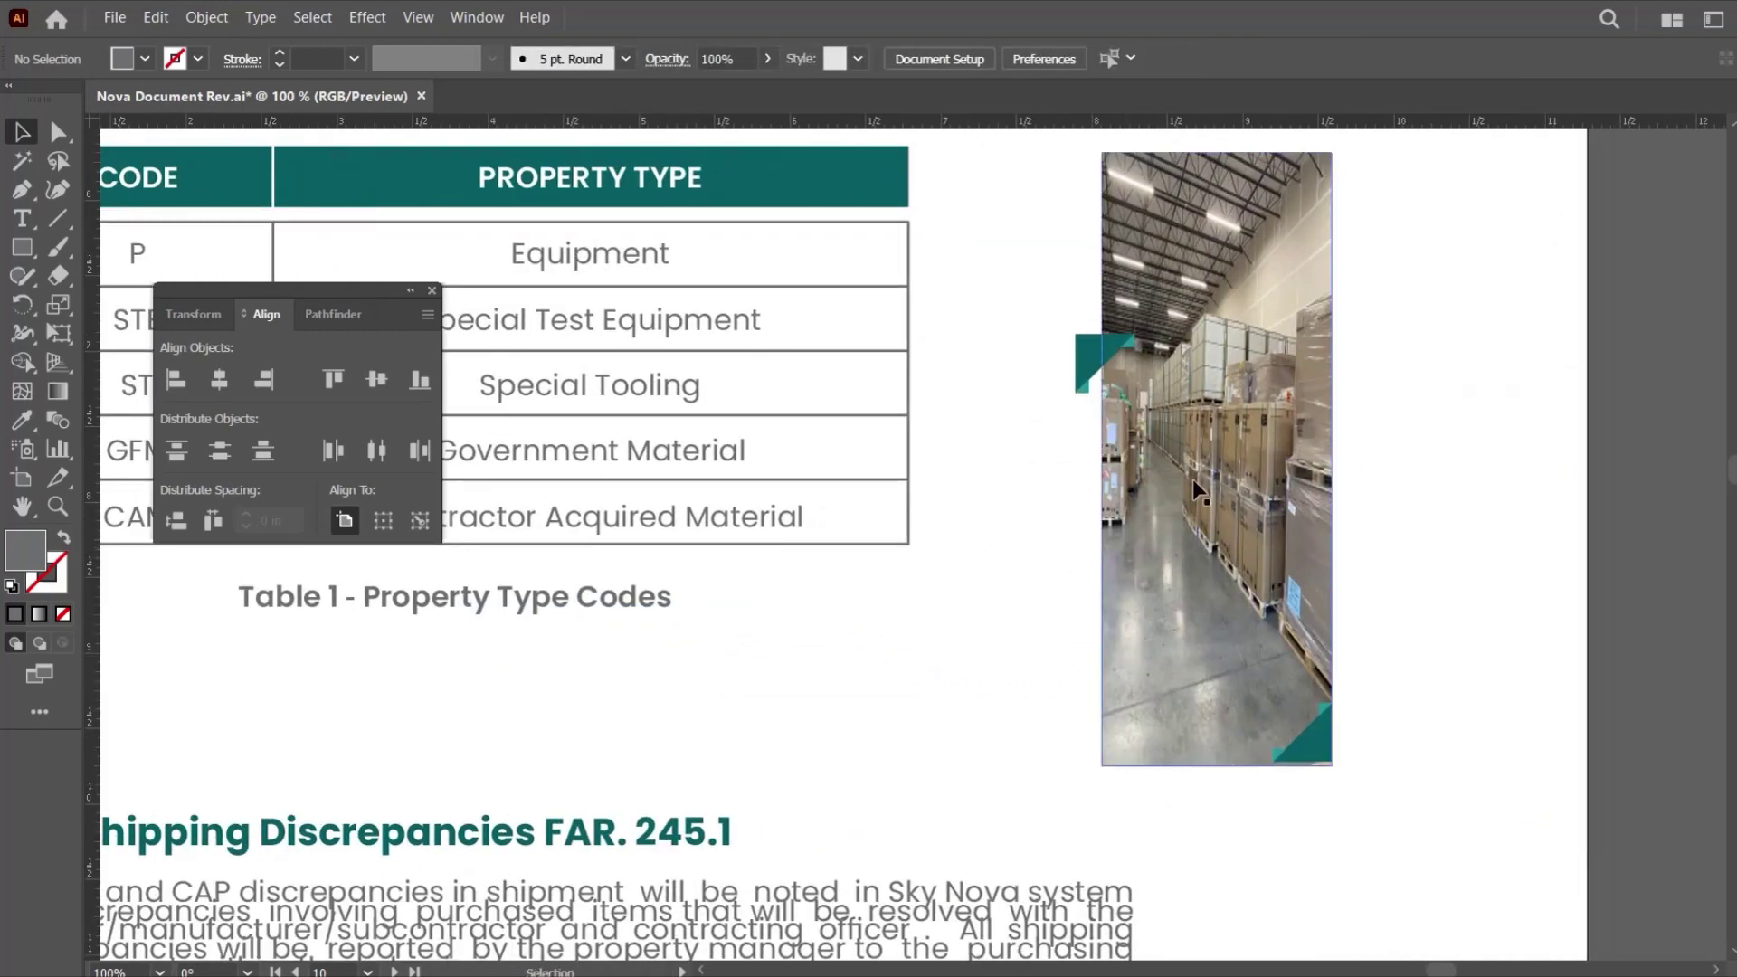
Widen the warehouse photo beside the property code table evenly on both sides of its centre, keeping its height.
{"action": "left_click", "coordinate": [1192, 480]}
{"action": "left_click_drag", "start_coordinate": [1108, 462], "coordinate": [1006, 469]}
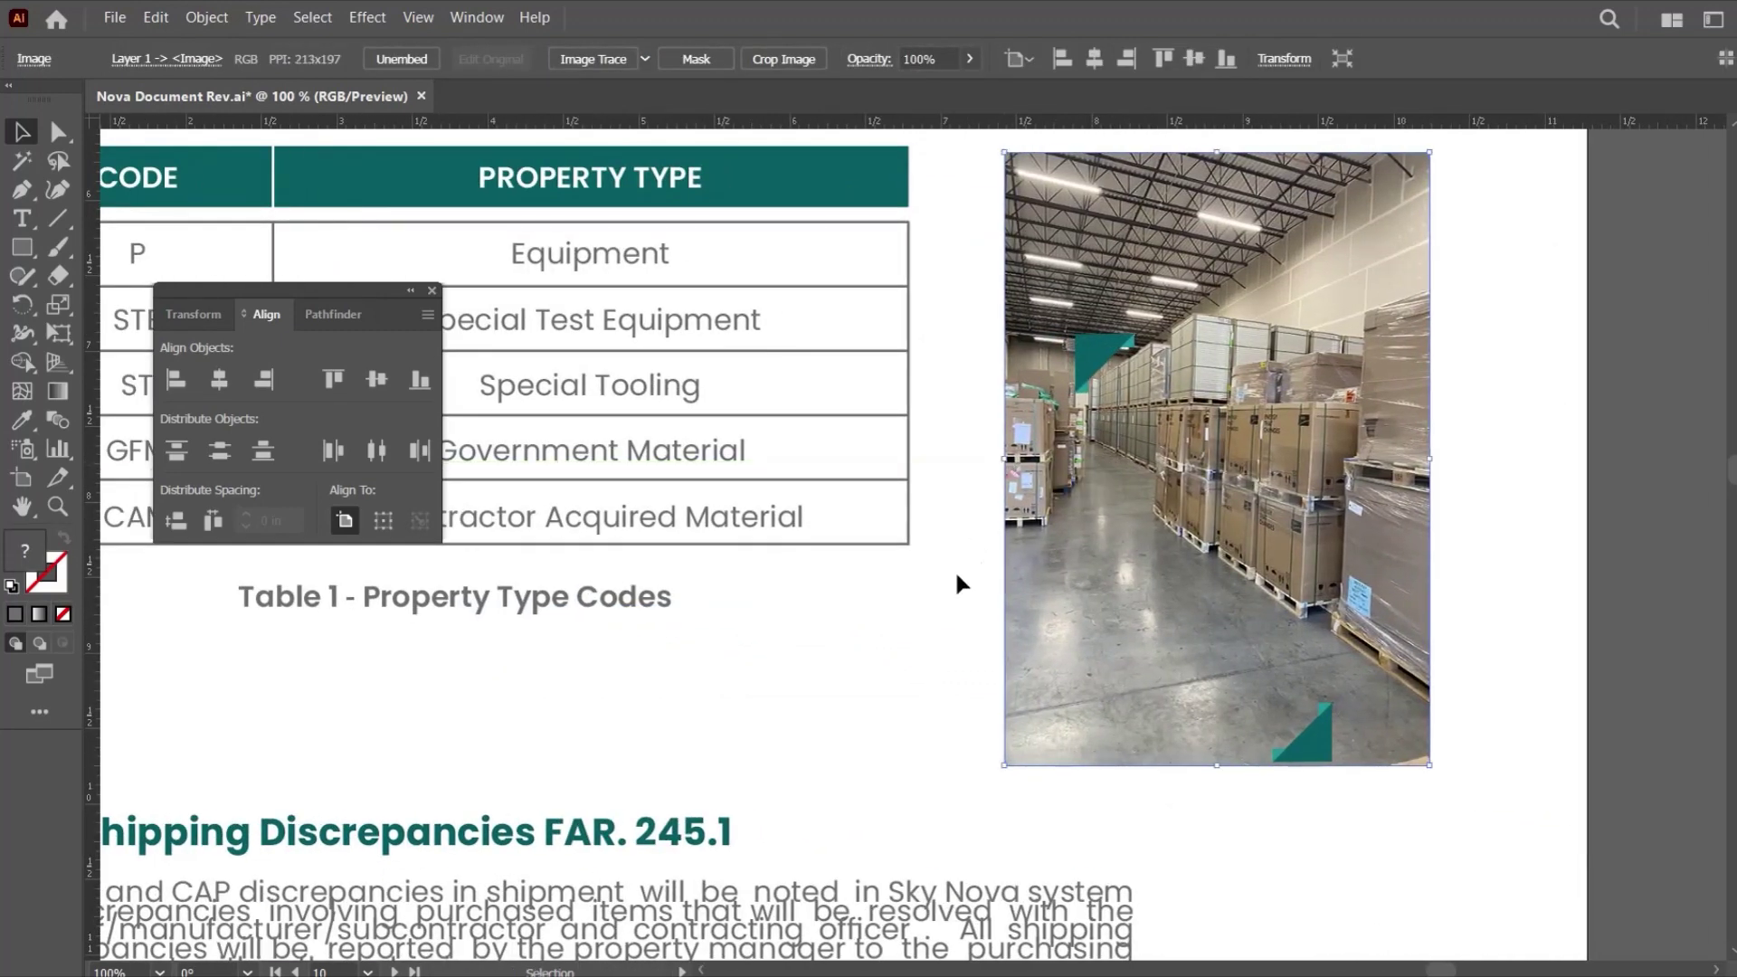
{"action": "left_click", "coordinate": [961, 583]}
Move the upper-left teal triangle accent onto the photo's top-left corner so its light folds sit against the photo's edges.
{"action": "scroll", "coordinate": [961, 584], "scroll_direction": "up", "scroll_amount": 2}
{"action": "left_click", "coordinate": [1129, 525], "text": "ctrl"}
{"action": "left_click", "coordinate": [1129, 525], "text": "ctrl"}
{"action": "left_click_drag", "start_coordinate": [749, 403], "coordinate": [1237, 550]}
{"action": "left_click", "coordinate": [1033, 691]}
{"action": "left_click_drag", "start_coordinate": [1033, 689], "coordinate": [835, 307]}
{"action": "key", "text": "ctrl+equal"}
{"action": "key", "text": "ctrl+equal"}
{"action": "key", "text": "ctrl+equal"}
{"action": "scroll", "coordinate": [815, 348], "scroll_direction": "up", "scroll_amount": 1}
{"action": "scroll", "coordinate": [815, 347], "scroll_direction": "left", "scroll_amount": 1}
{"action": "left_click_drag", "start_coordinate": [726, 315], "coordinate": [794, 309]}
{"action": "left_click", "coordinate": [935, 434], "text": "ctrl"}
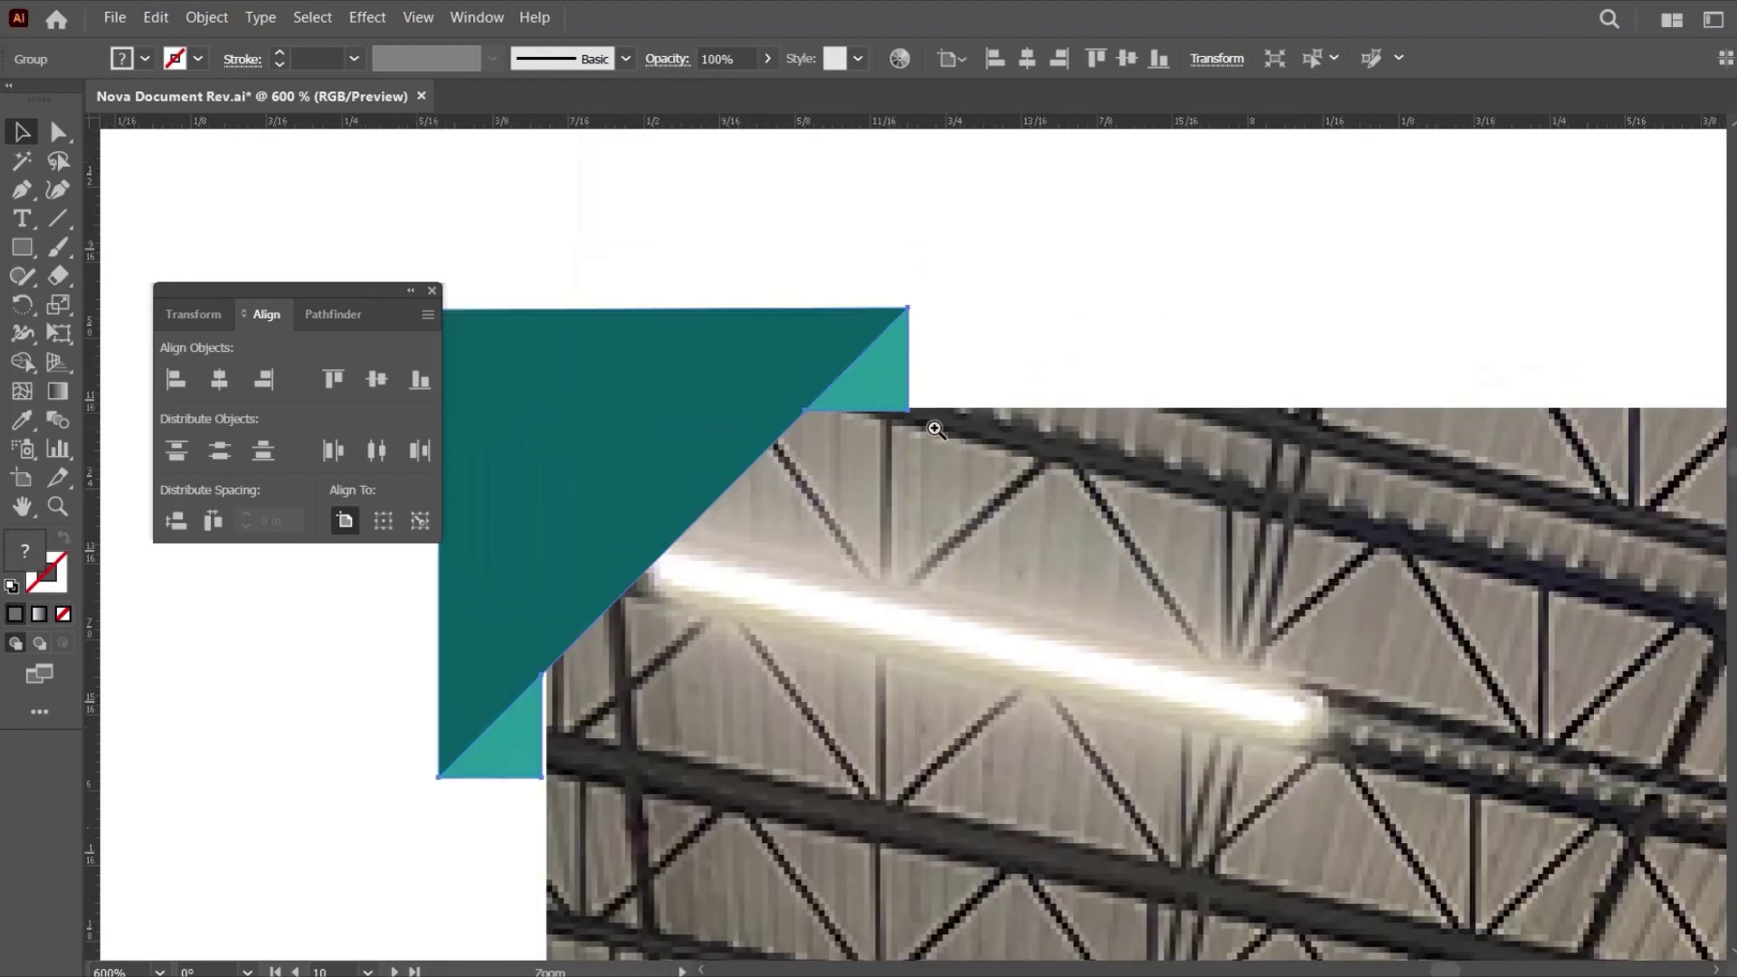
{"action": "left_click_drag", "start_coordinate": [869, 378], "coordinate": [869, 371]}
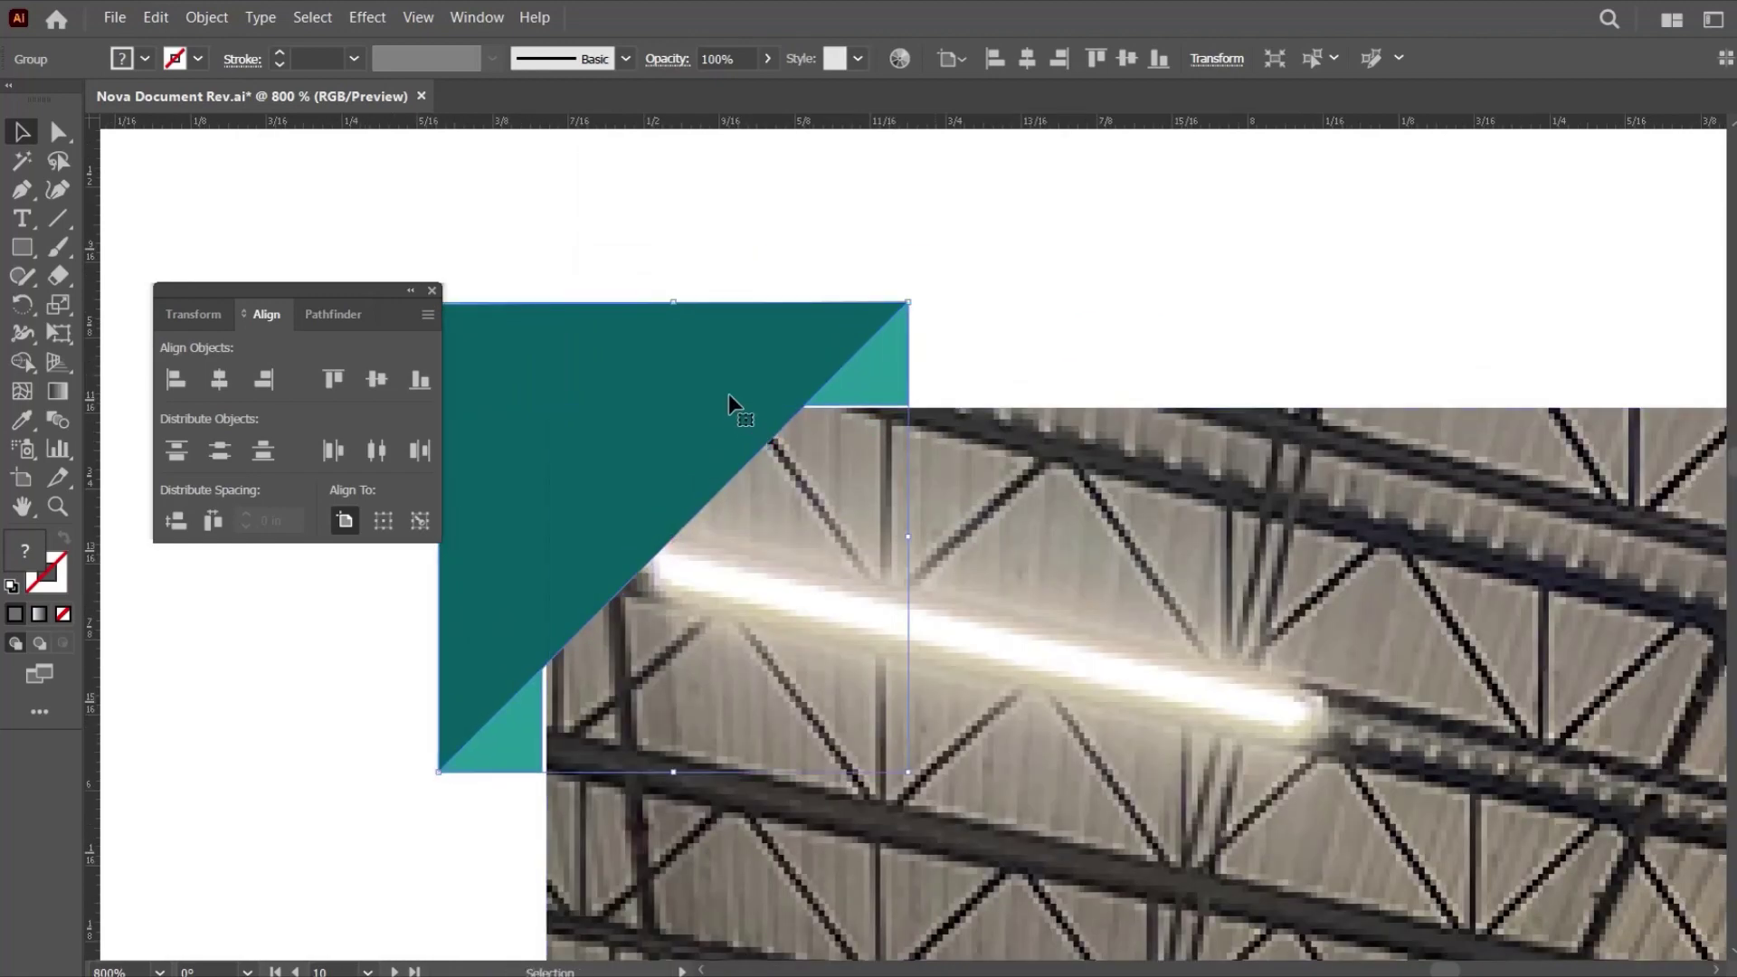
{"action": "left_click_drag", "start_coordinate": [726, 389], "coordinate": [729, 389]}
{"action": "left_click", "coordinate": [1109, 327]}
Move the other teal triangle accent onto the photo's bottom-right corner so its light folds sit against the photo's edges.
{"action": "key", "text": "ctrl+minus"}
{"action": "key", "text": "ctrl+minus"}
{"action": "key", "text": "ctrl+minus"}
{"action": "key", "text": "ctrl+minus"}
{"action": "key", "text": "ctrl+minus"}
{"action": "key", "text": "ctrl+minus"}
{"action": "key", "text": "ctrl+minus"}
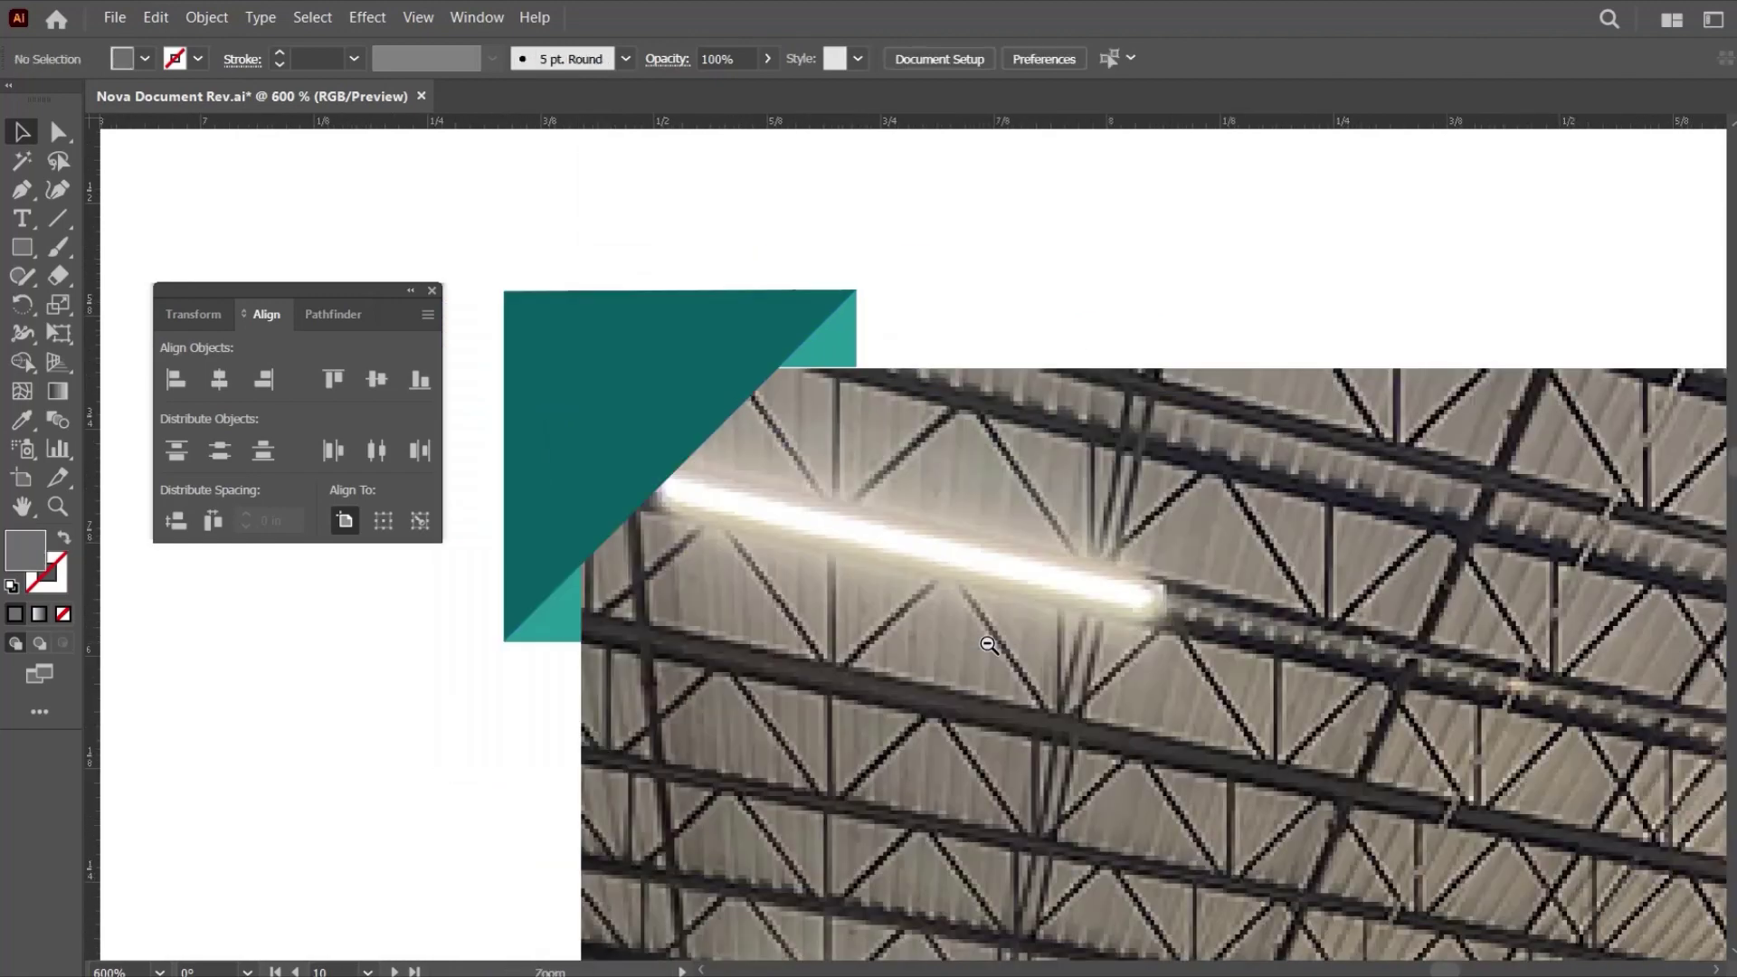
{"action": "scroll", "coordinate": [985, 693], "scroll_direction": "down", "scroll_amount": 3}
{"action": "key", "text": "ctrl+equal"}
{"action": "key", "text": "ctrl+equal"}
{"action": "key", "text": "ctrl+equal"}
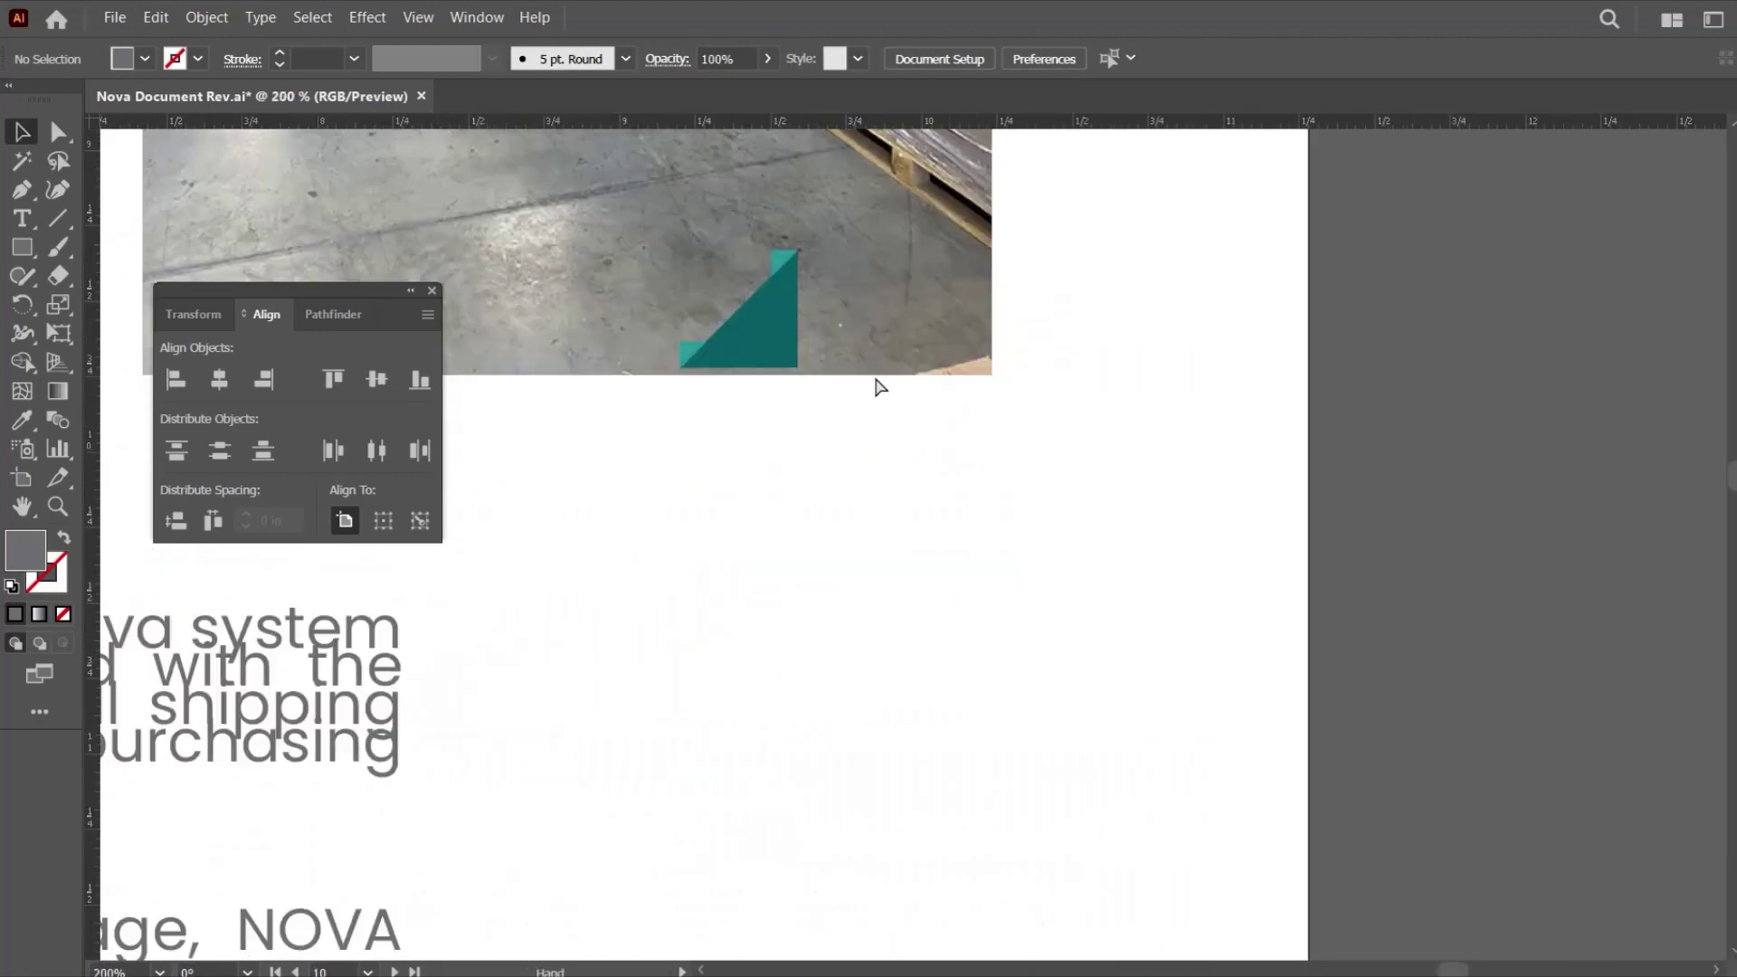
{"action": "left_click_drag", "start_coordinate": [776, 329], "coordinate": [975, 366]}
{"action": "left_click", "coordinate": [935, 412], "text": "ctrl"}
{"action": "left_click", "coordinate": [933, 484], "text": "ctrl"}
{"action": "left_click", "coordinate": [936, 479], "text": "ctrl"}
{"action": "left_click", "coordinate": [935, 525], "text": "ctrl"}
{"action": "left_click_drag", "start_coordinate": [1040, 777], "coordinate": [1063, 736]}
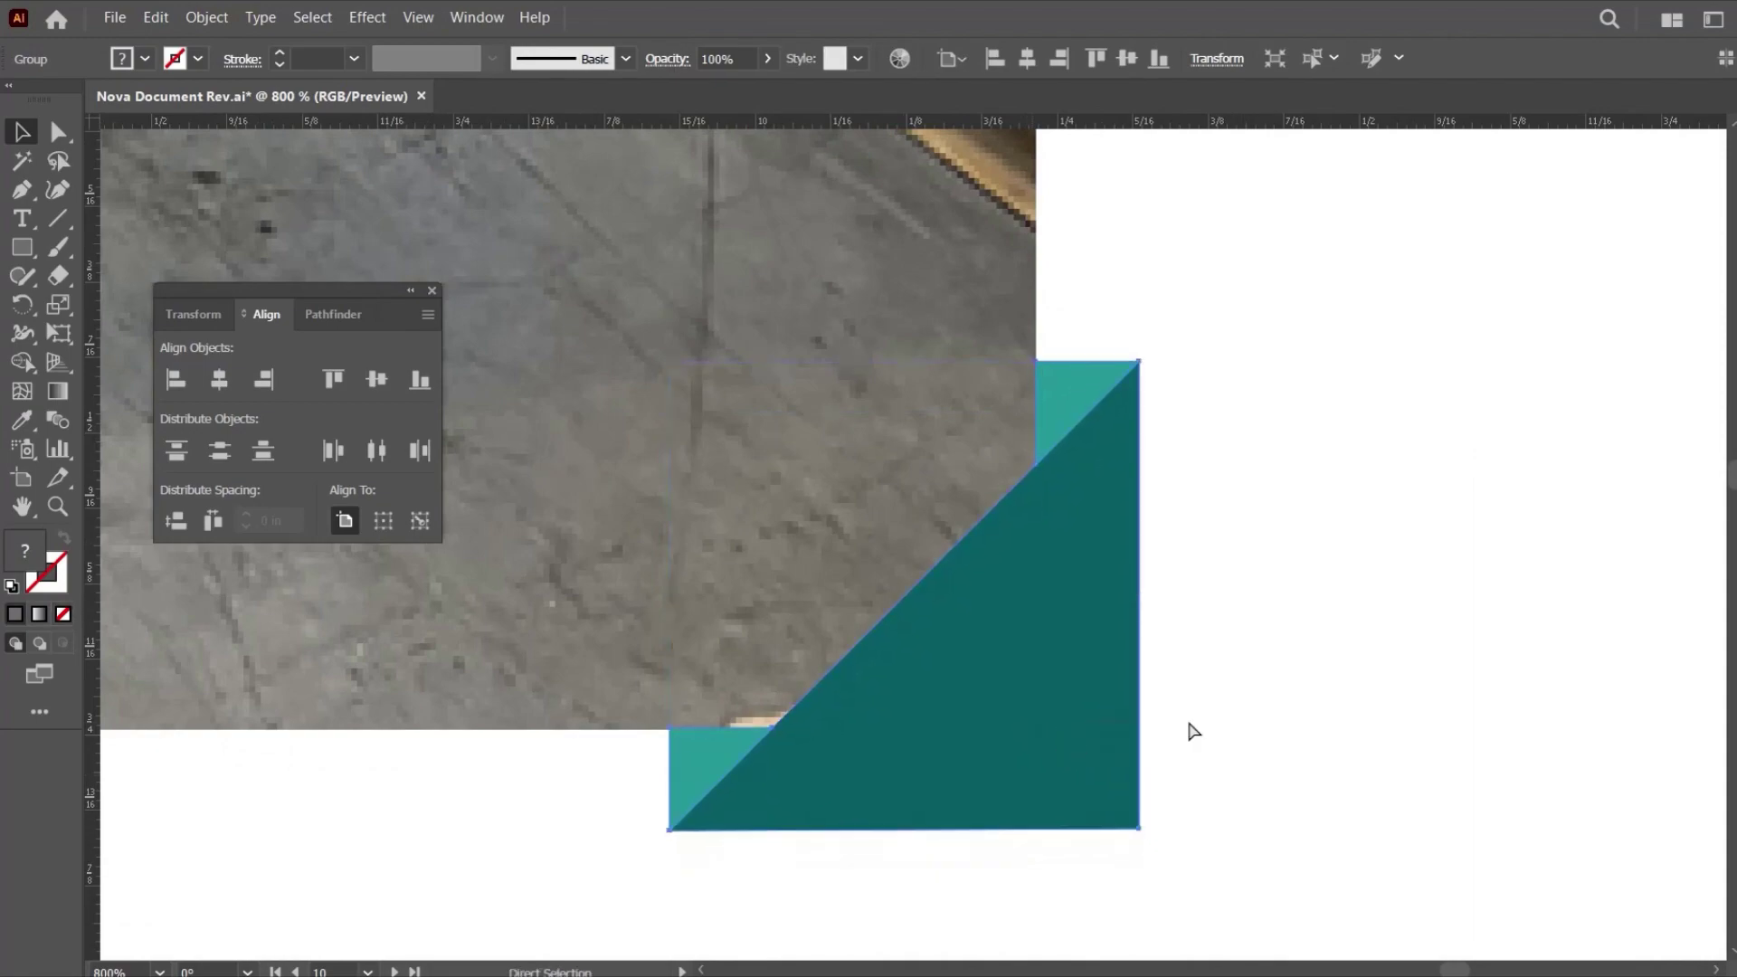
{"action": "left_click", "coordinate": [1189, 728]}
Examine the section 3.2 Shipping Discrepancies text and compare its frame with the section 3.1 text frame.
{"action": "left_click", "coordinate": [547, 669], "text": "ctrl+alt"}
{"action": "left_click", "coordinate": [550, 677], "text": "ctrl+alt"}
{"action": "left_click", "coordinate": [772, 580], "text": "ctrl+alt"}
{"action": "left_click", "coordinate": [773, 580], "text": "ctrl+alt"}
{"action": "left_click", "coordinate": [811, 525], "text": "ctrl+alt"}
{"action": "left_click", "coordinate": [812, 520], "text": "ctrl+alt"}
{"action": "left_click", "coordinate": [813, 519], "text": "ctrl+alt"}
{"action": "left_click", "coordinate": [814, 520], "text": "ctrl+alt"}
{"action": "left_click", "coordinate": [801, 594], "text": "ctrl"}
{"action": "left_click_drag", "start_coordinate": [1040, 487], "coordinate": [849, 603]}
{"action": "left_click_drag", "start_coordinate": [759, 702], "coordinate": [996, 602]}
{"action": "scroll", "coordinate": [885, 677], "scroll_direction": "down", "scroll_amount": 2}
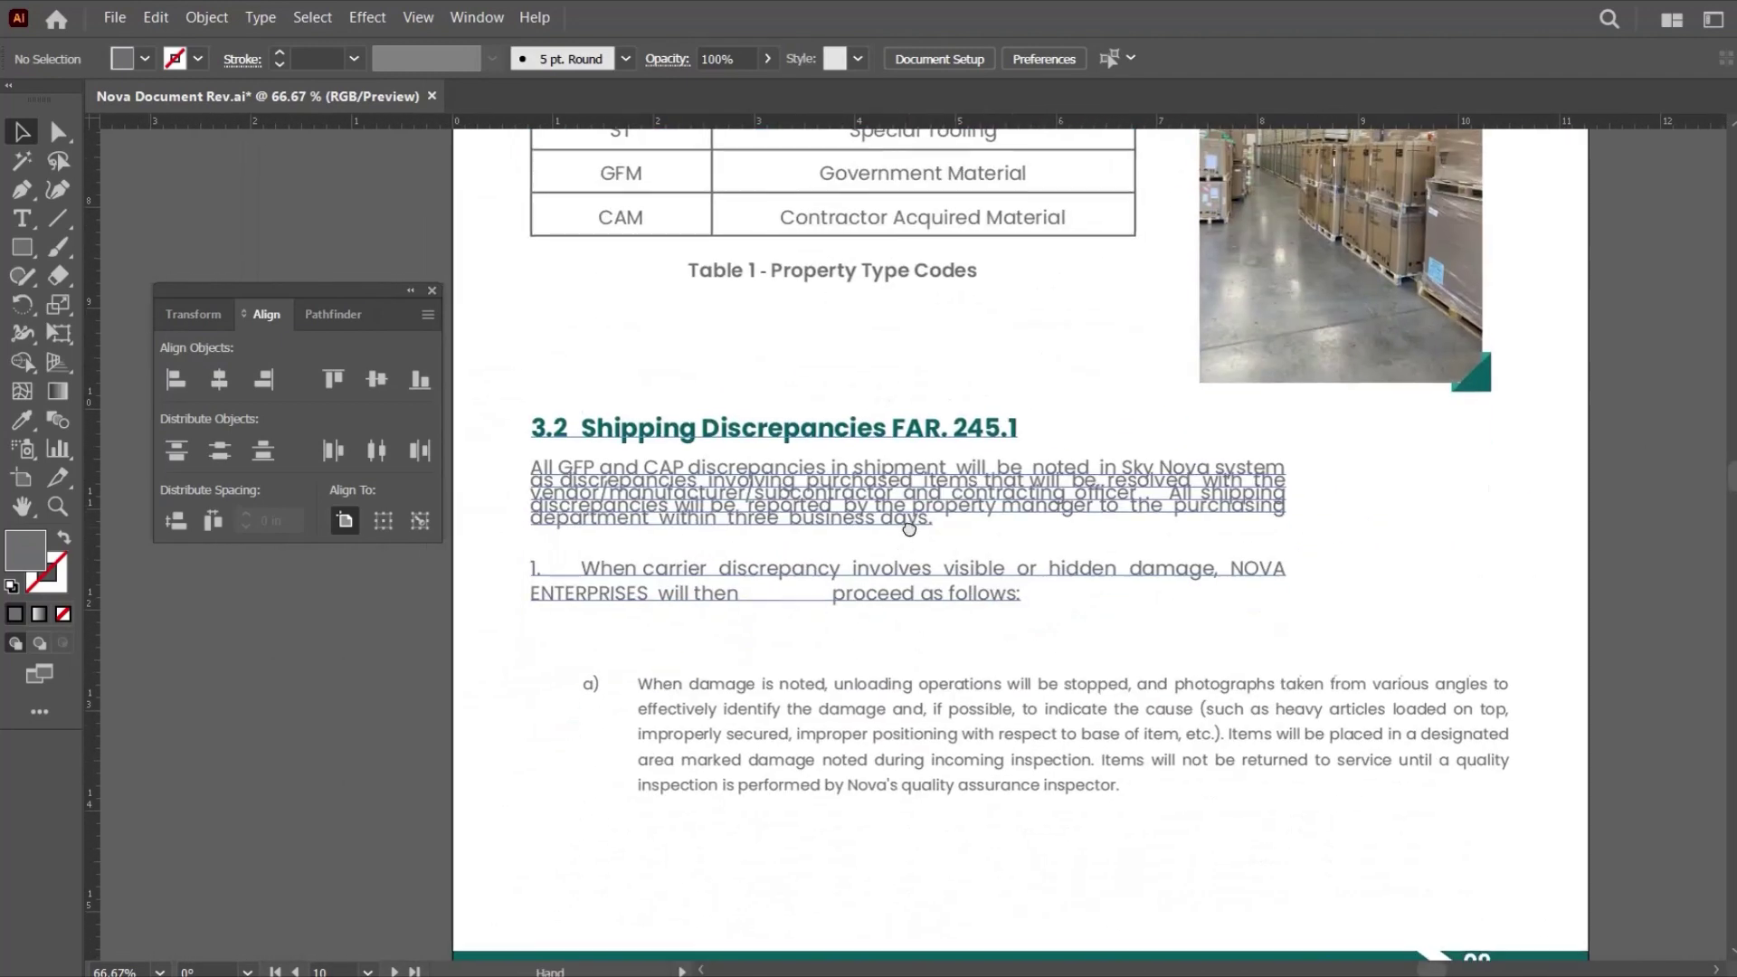
{"action": "left_click", "coordinate": [891, 487]}
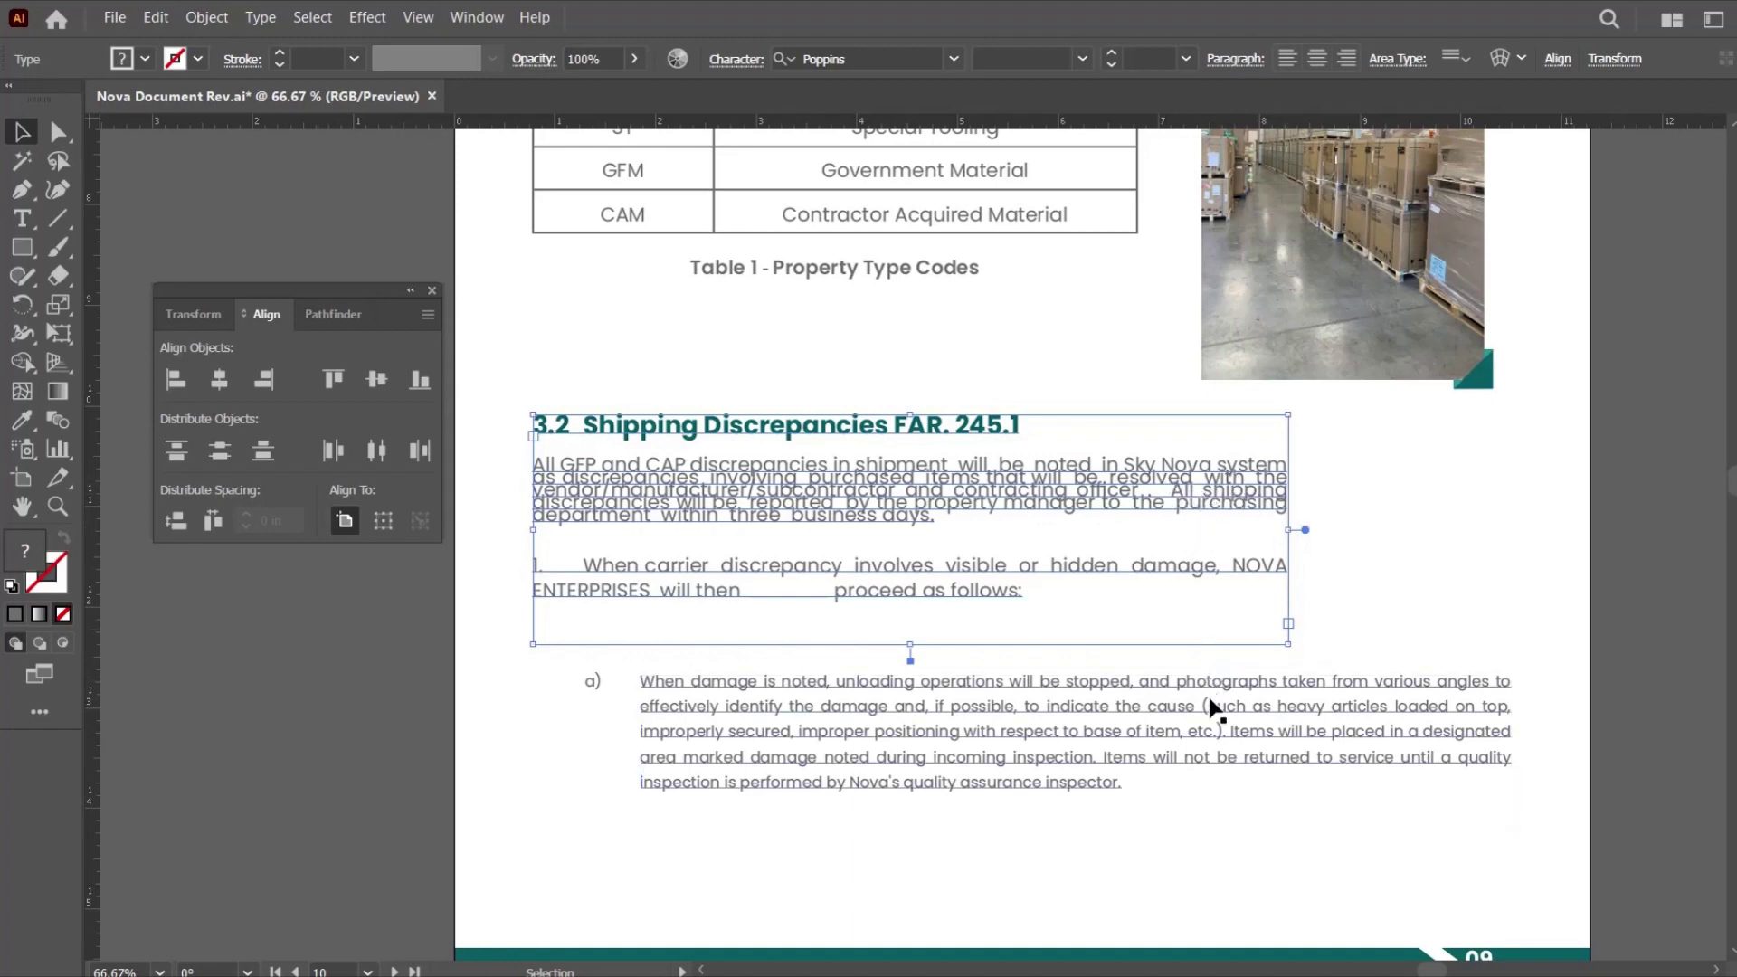
{"action": "scroll", "coordinate": [1122, 497], "scroll_direction": "up", "scroll_amount": 5}
{"action": "left_click", "coordinate": [1473, 197]}
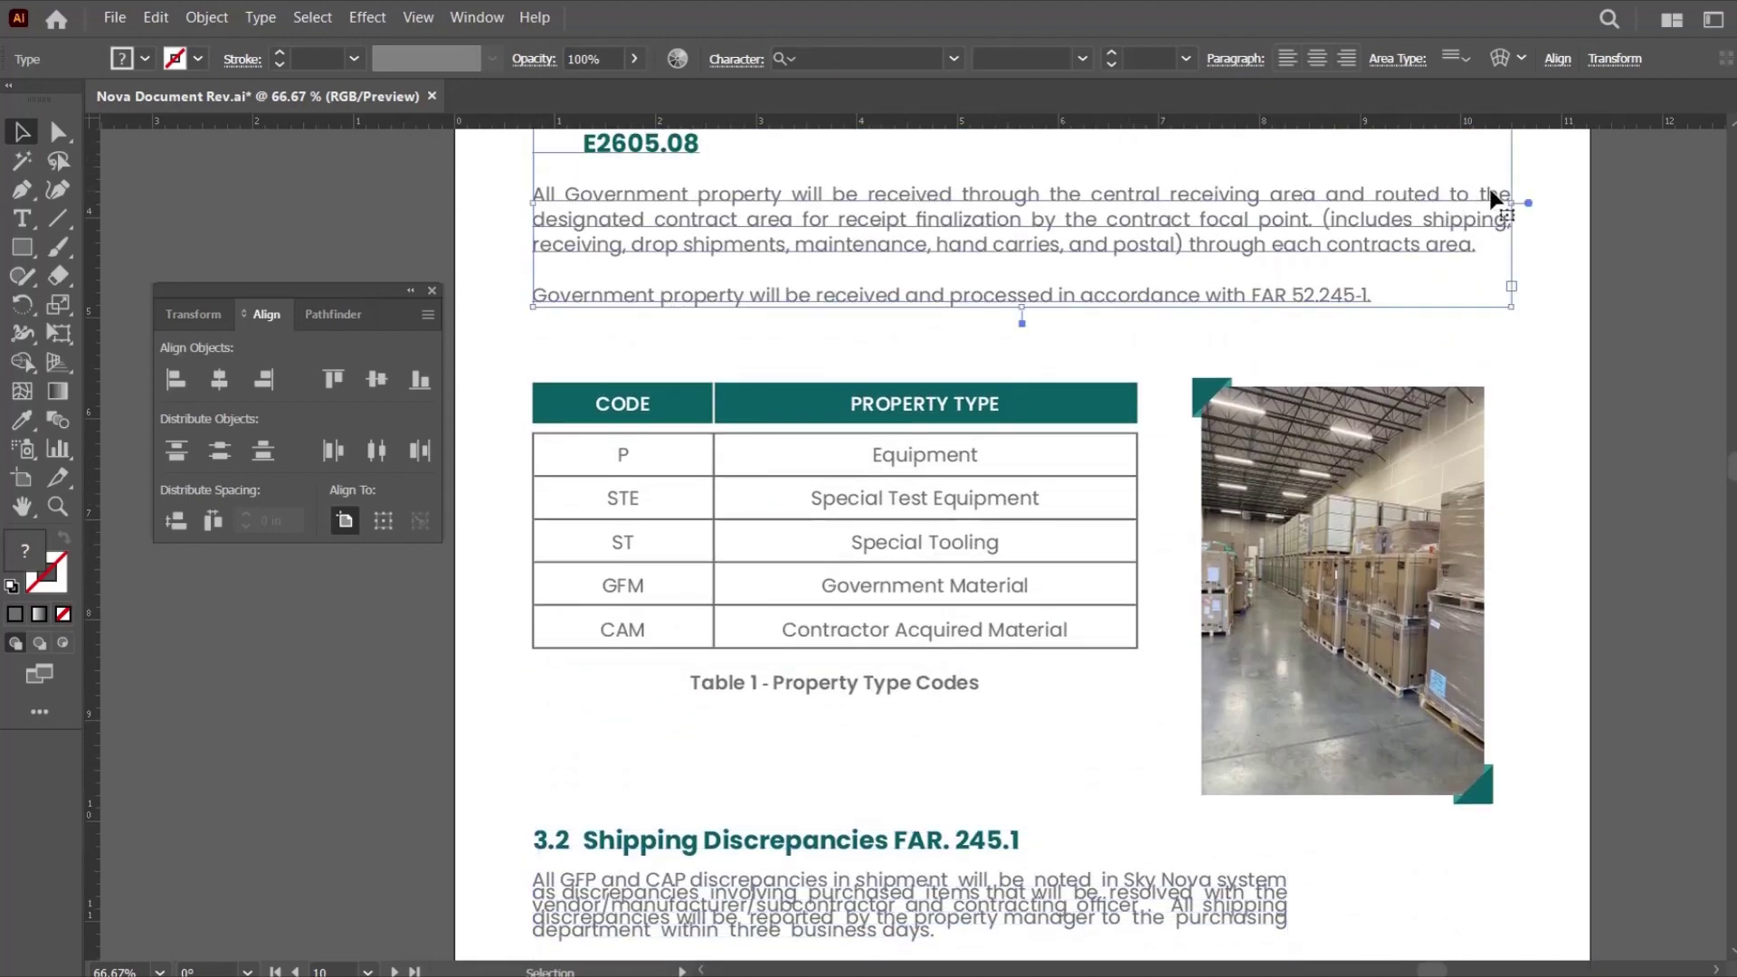
{"action": "left_click", "coordinate": [1169, 727], "text": "ctrl+alt"}
{"action": "left_click", "coordinate": [1169, 727], "text": "ctrl+alt"}
{"action": "left_click_drag", "start_coordinate": [867, 430], "coordinate": [1177, 575]}
{"action": "left_click", "coordinate": [1221, 640]}
{"action": "left_click", "coordinate": [983, 598], "text": "ctrl"}
{"action": "left_click_drag", "start_coordinate": [961, 602], "coordinate": [1192, 534]}
Set the leading of the body text and numbered item under the 3.2 Shipping Discrepancies heading to 18 pt.
{"action": "left_click", "coordinate": [1020, 545]}
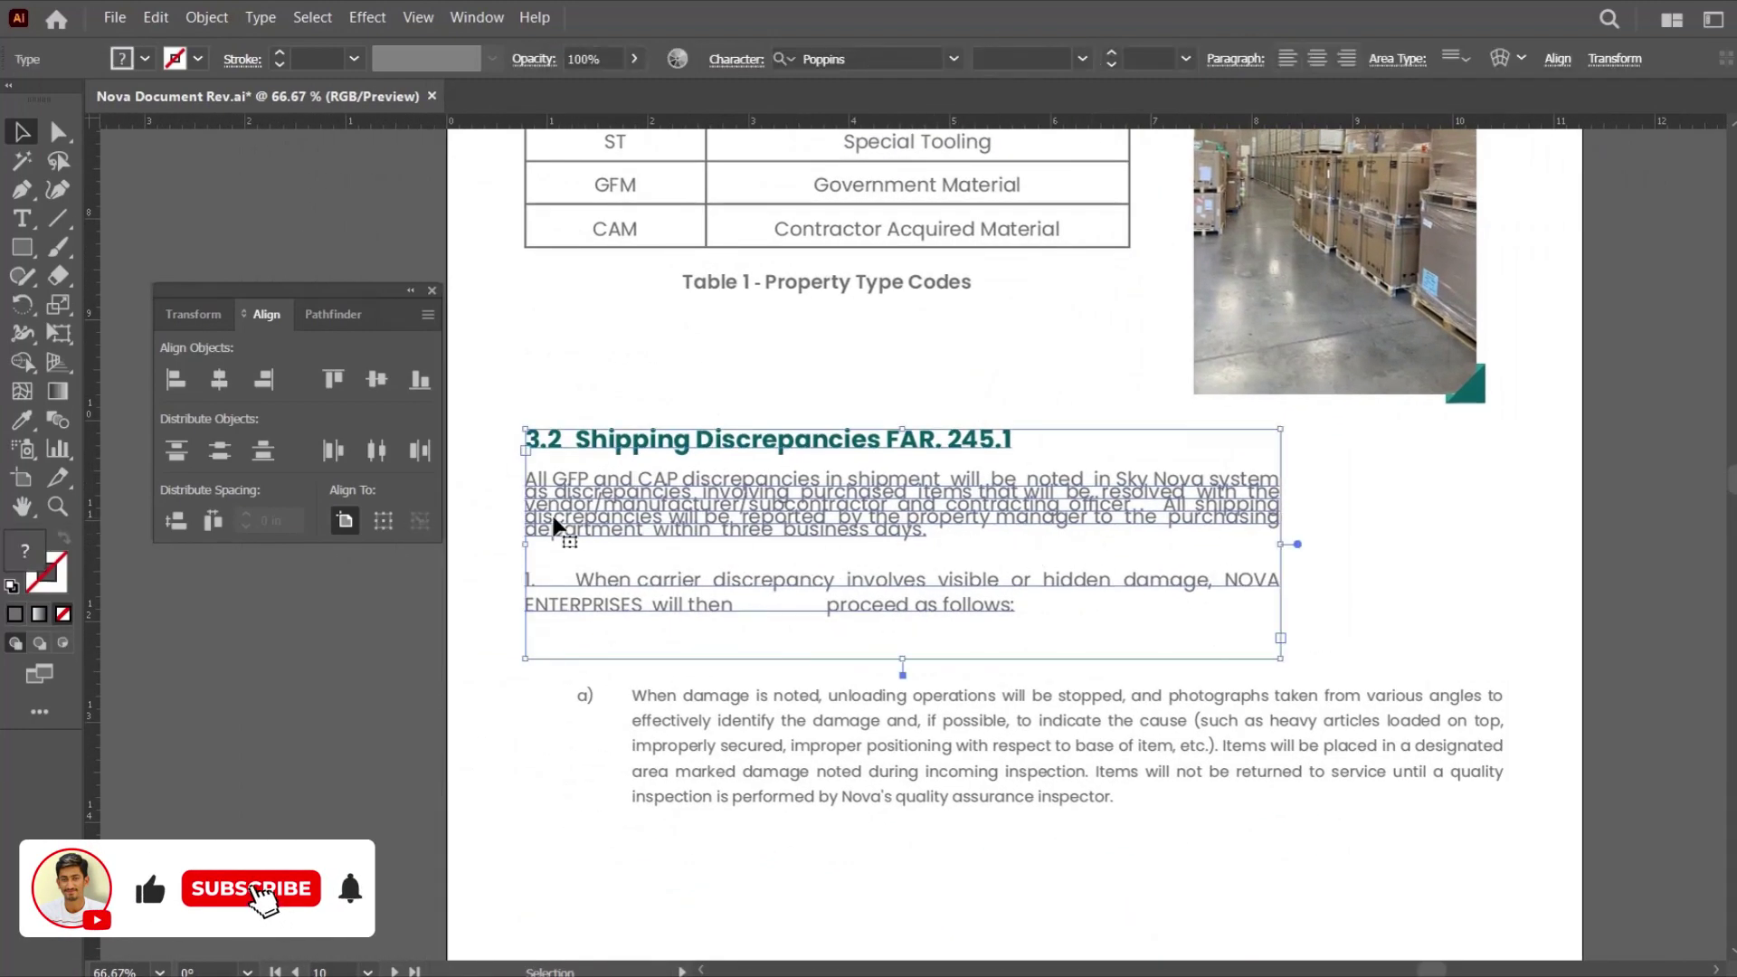
{"action": "key", "text": "t"}
{"action": "left_click_drag", "start_coordinate": [525, 480], "coordinate": [1021, 610]}
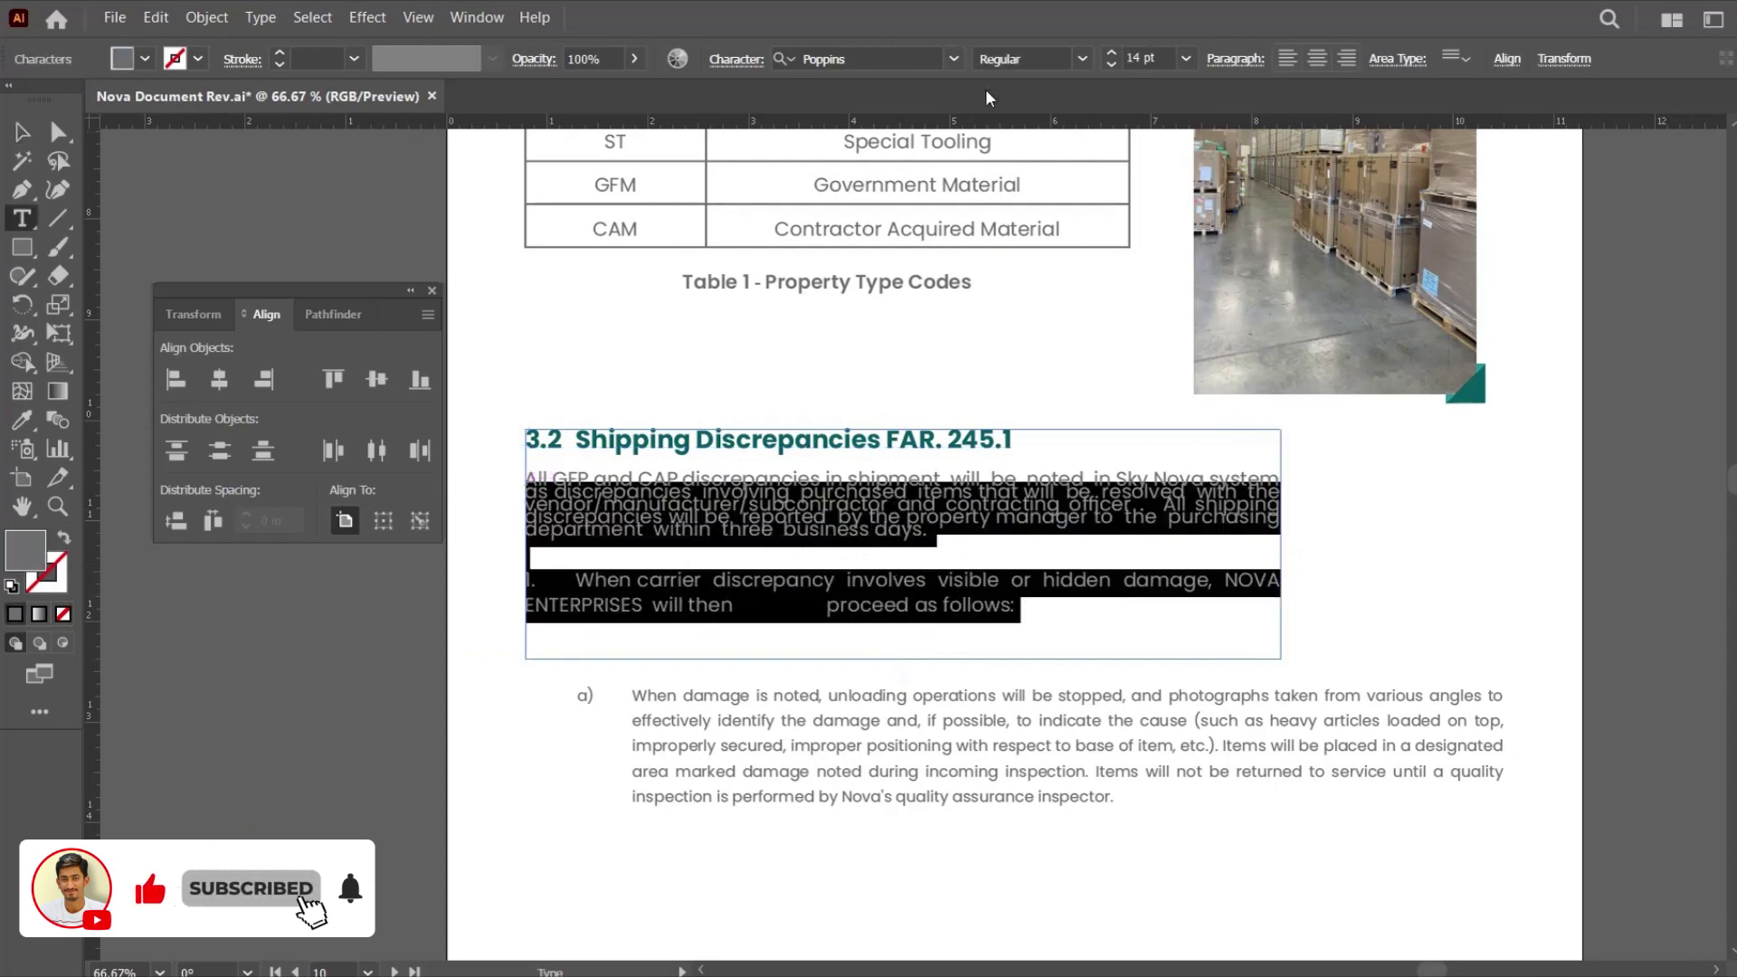
{"action": "left_click_drag", "start_coordinate": [527, 479], "coordinate": [1021, 611]}
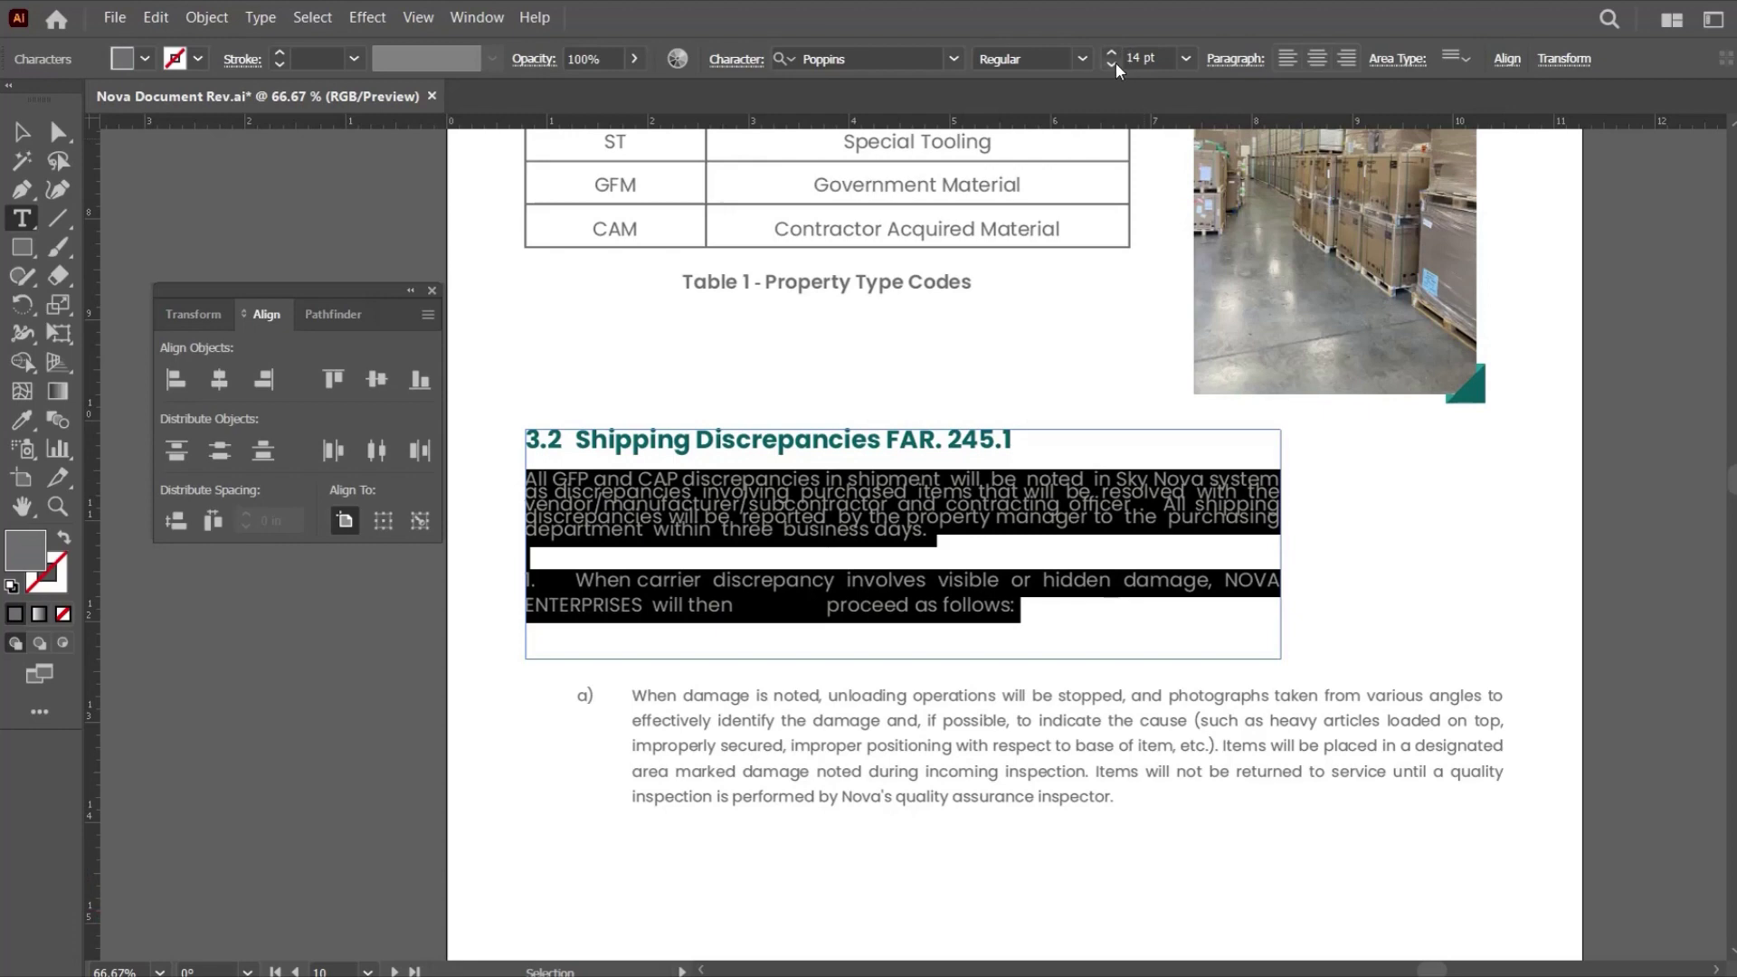
{"action": "left_click", "coordinate": [734, 60]}
{"action": "left_click", "coordinate": [707, 165]}
{"action": "type", "text": "1"}
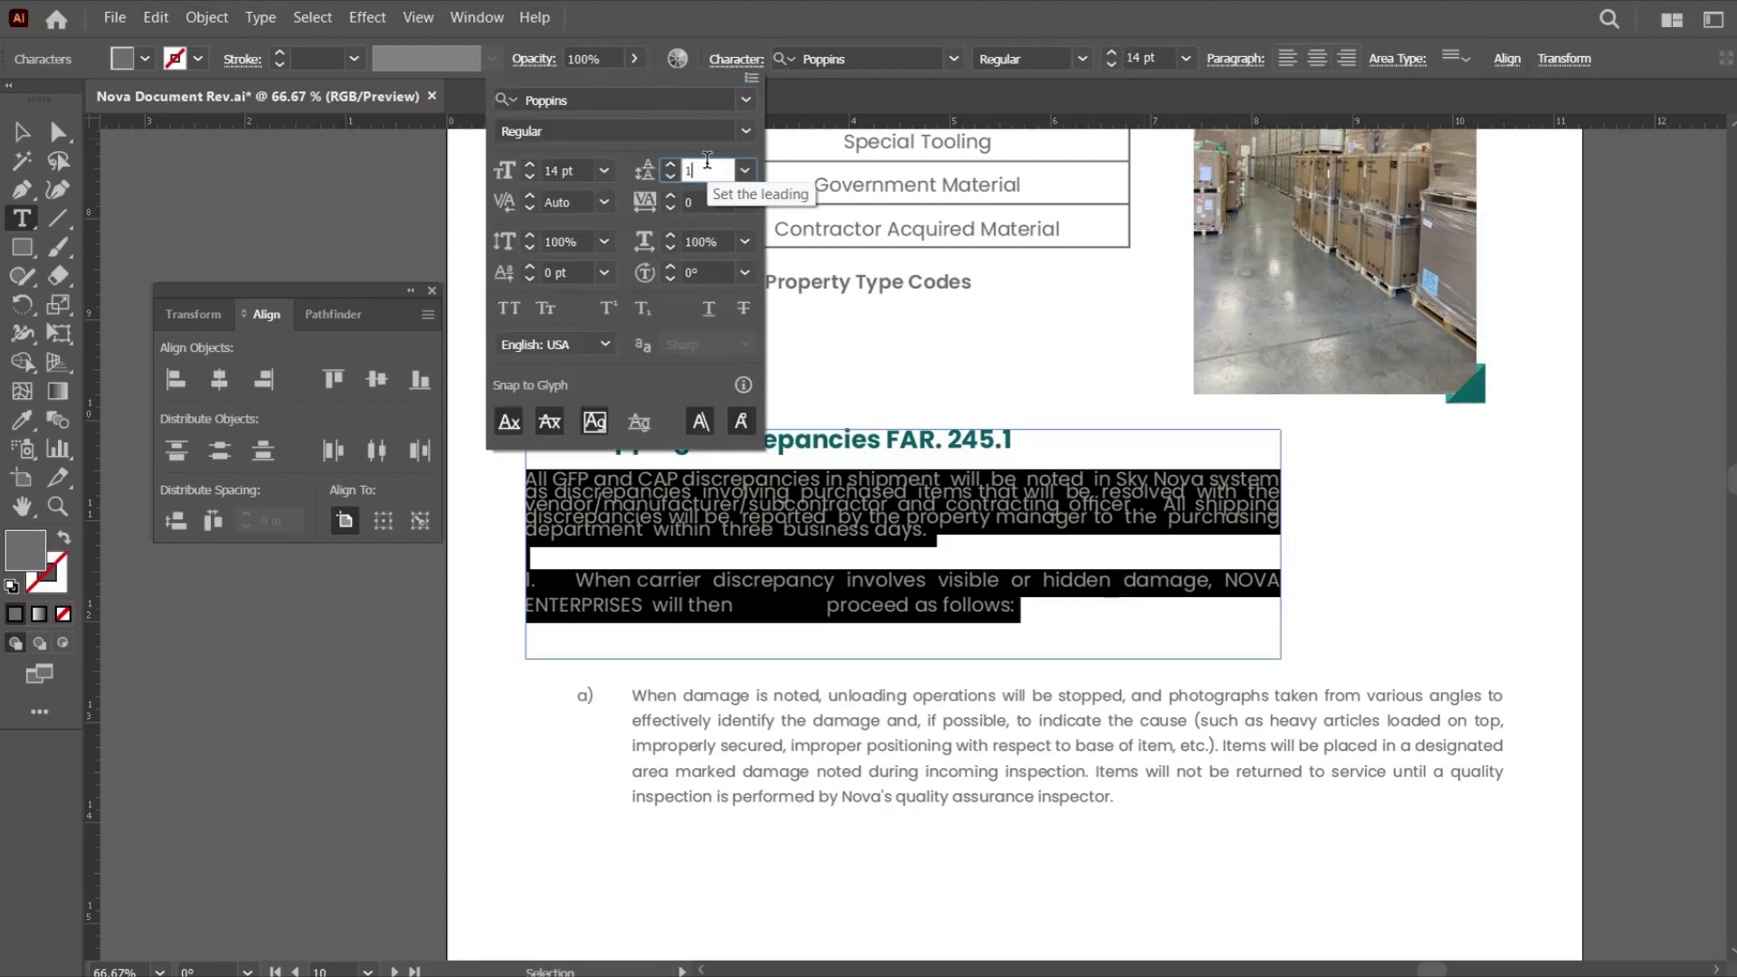
{"action": "type", "text": "8"}
{"action": "key", "text": "Return"}
{"action": "key", "text": "Escape"}
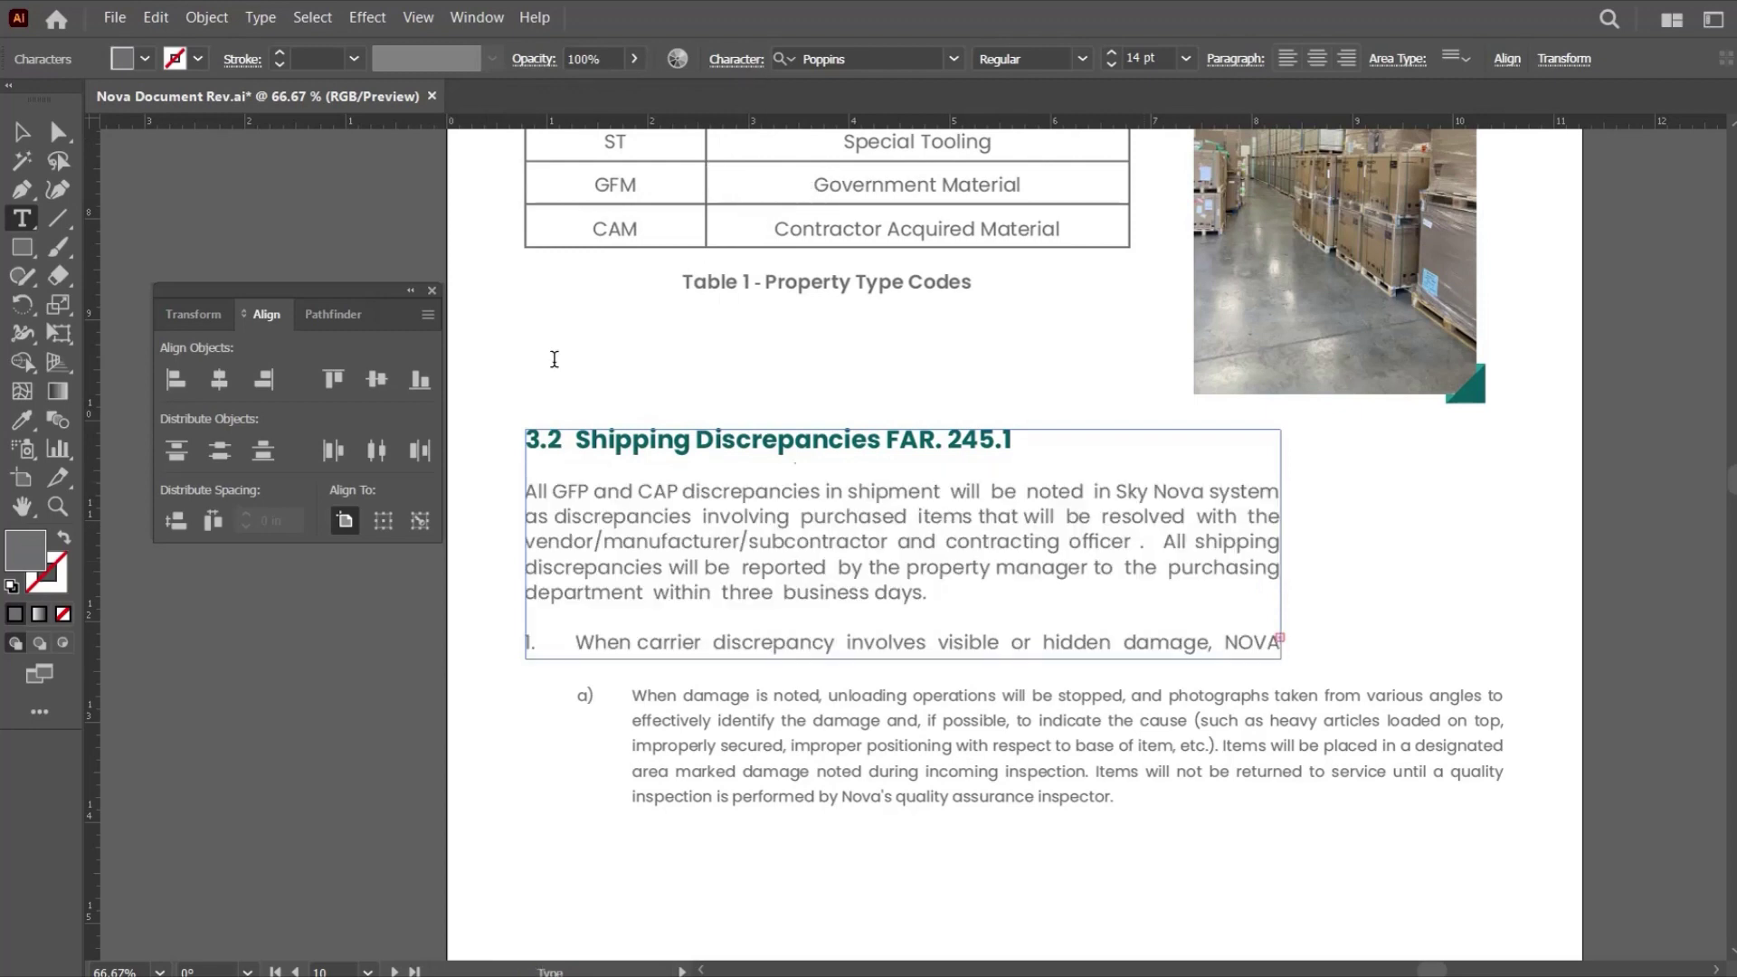
Widen the section 3.2 text frame so its right edge lines up with that of the item a) paragraph.
{"action": "left_click", "coordinate": [15, 136]}
{"action": "left_click", "coordinate": [912, 546]}
{"action": "left_click_drag", "start_coordinate": [1281, 545], "coordinate": [1506, 572]}
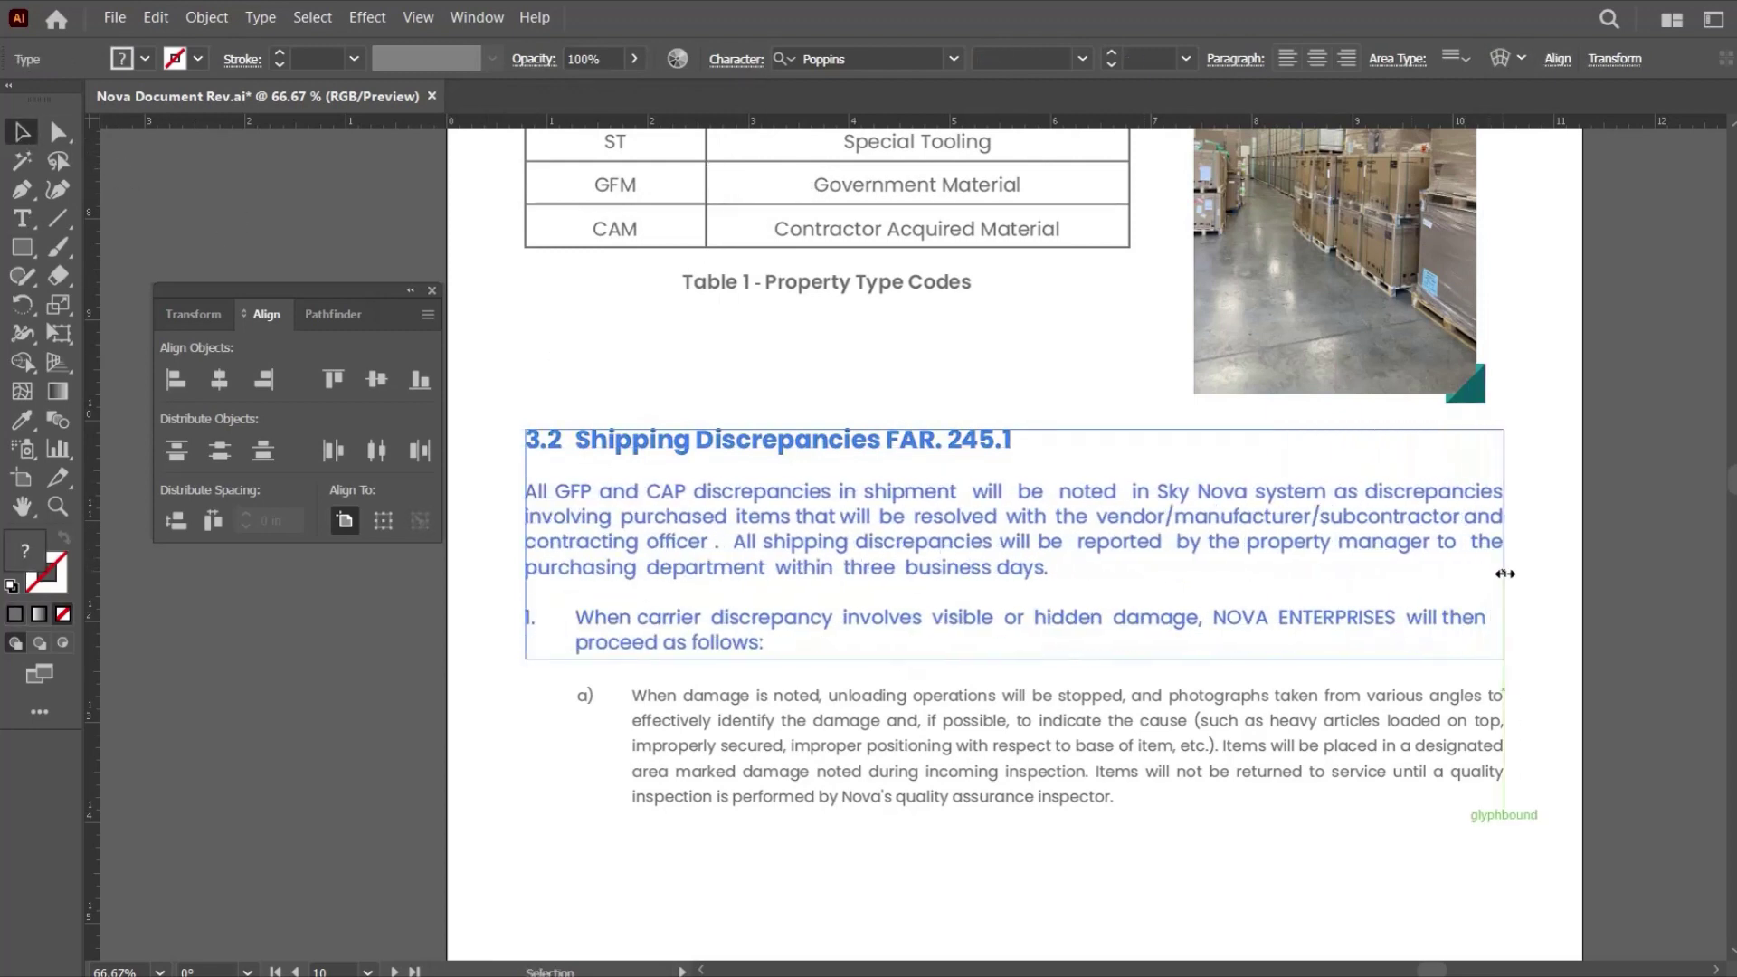
{"action": "left_click", "coordinate": [1517, 565]}
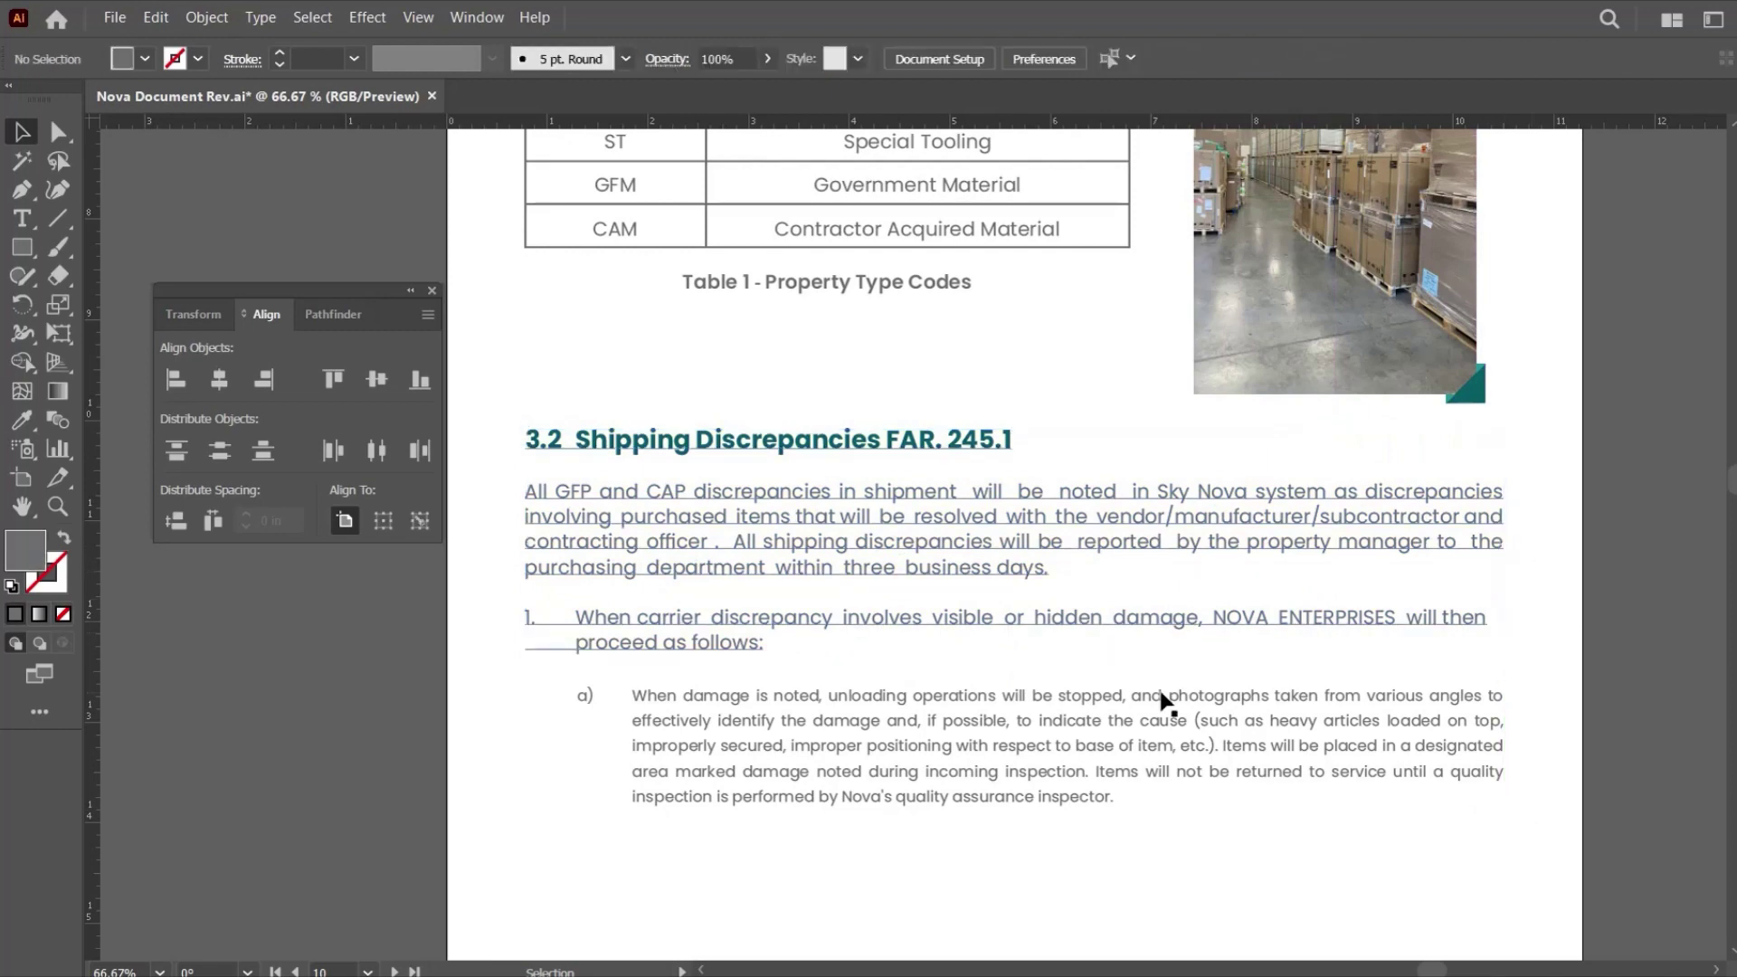
Apply the section 3.2 body text's 14 pt formatting to the a) label and its paragraph with the Eyedropper tool.
{"action": "left_click", "coordinate": [1120, 747]}
{"action": "left_click_drag", "start_coordinate": [840, 881], "coordinate": [523, 683]}
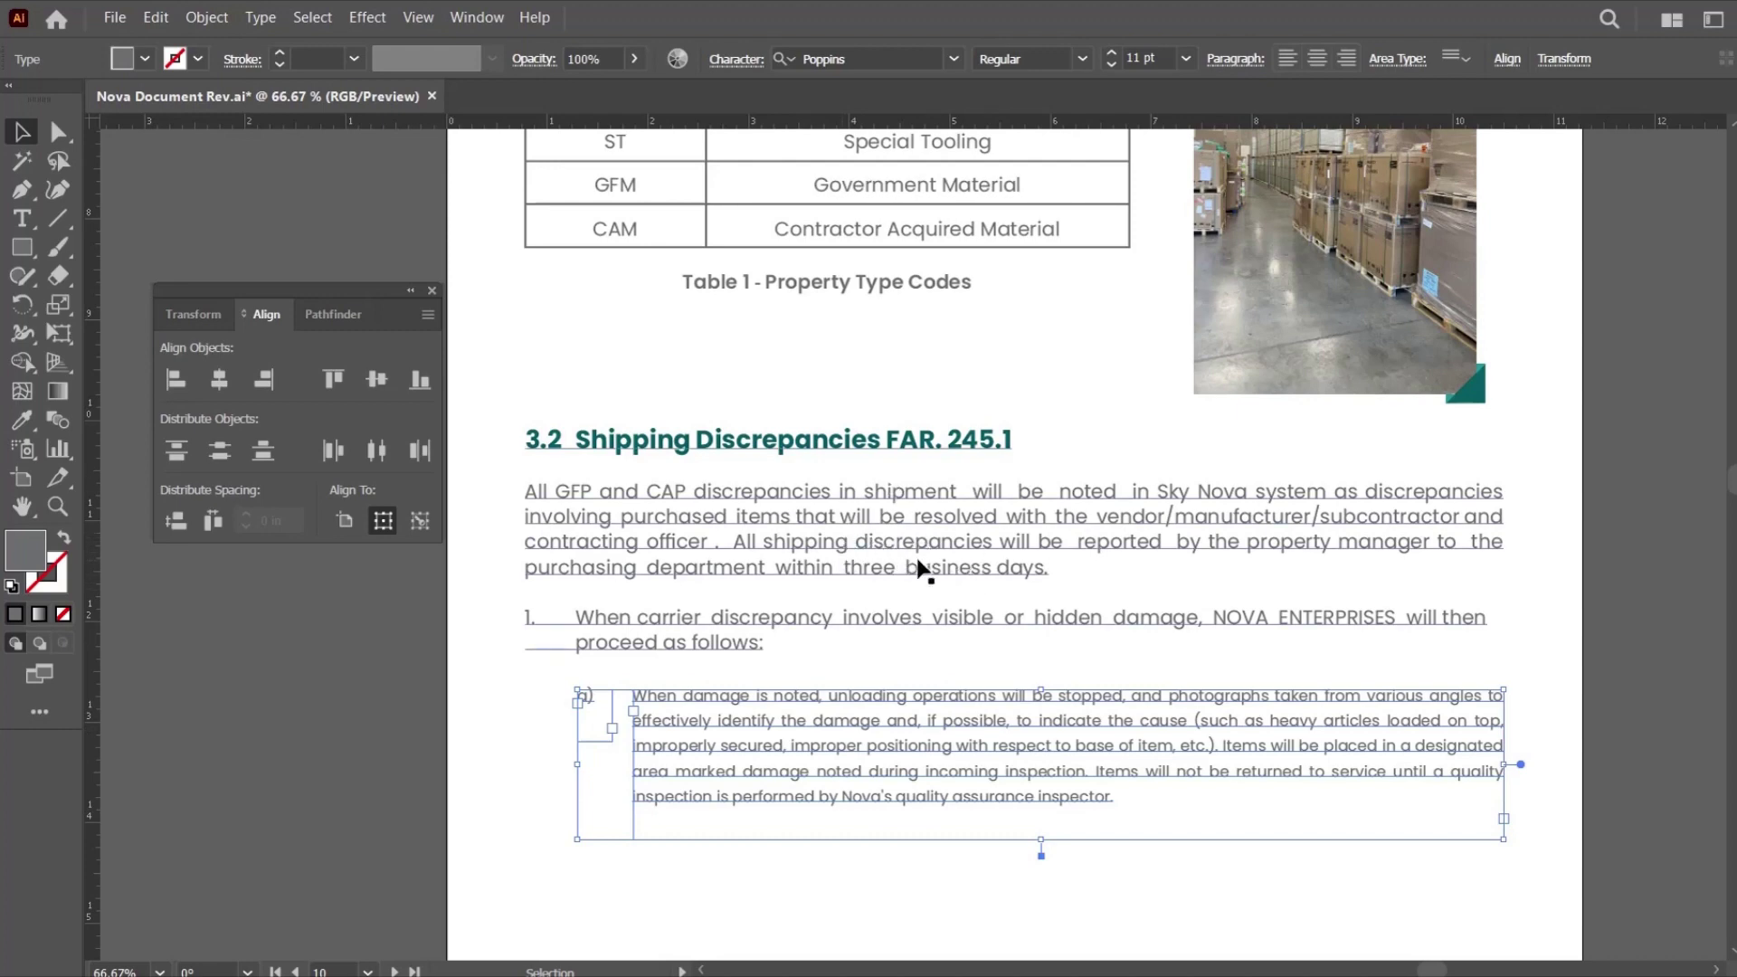
{"action": "scroll", "coordinate": [918, 568], "scroll_direction": "up", "scroll_amount": 2}
{"action": "scroll", "coordinate": [918, 570], "scroll_direction": "up", "scroll_amount": 3}
{"action": "scroll", "coordinate": [919, 573], "scroll_direction": "down", "scroll_amount": 5}
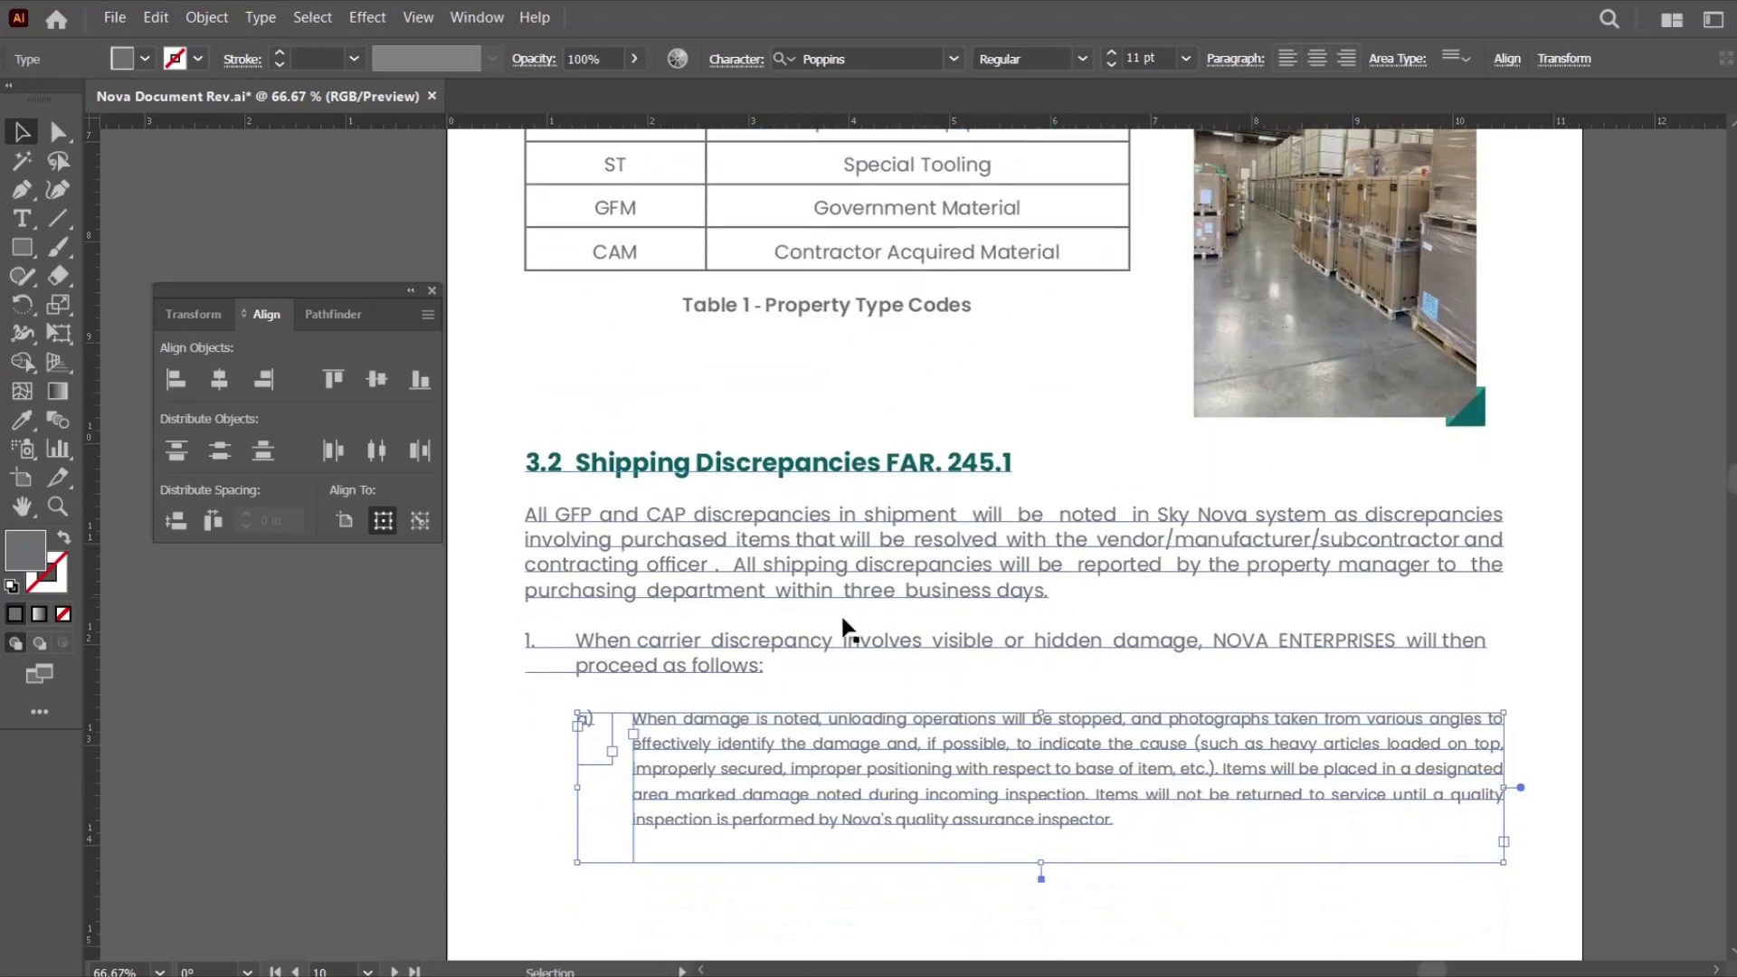
{"action": "left_click", "coordinate": [18, 421]}
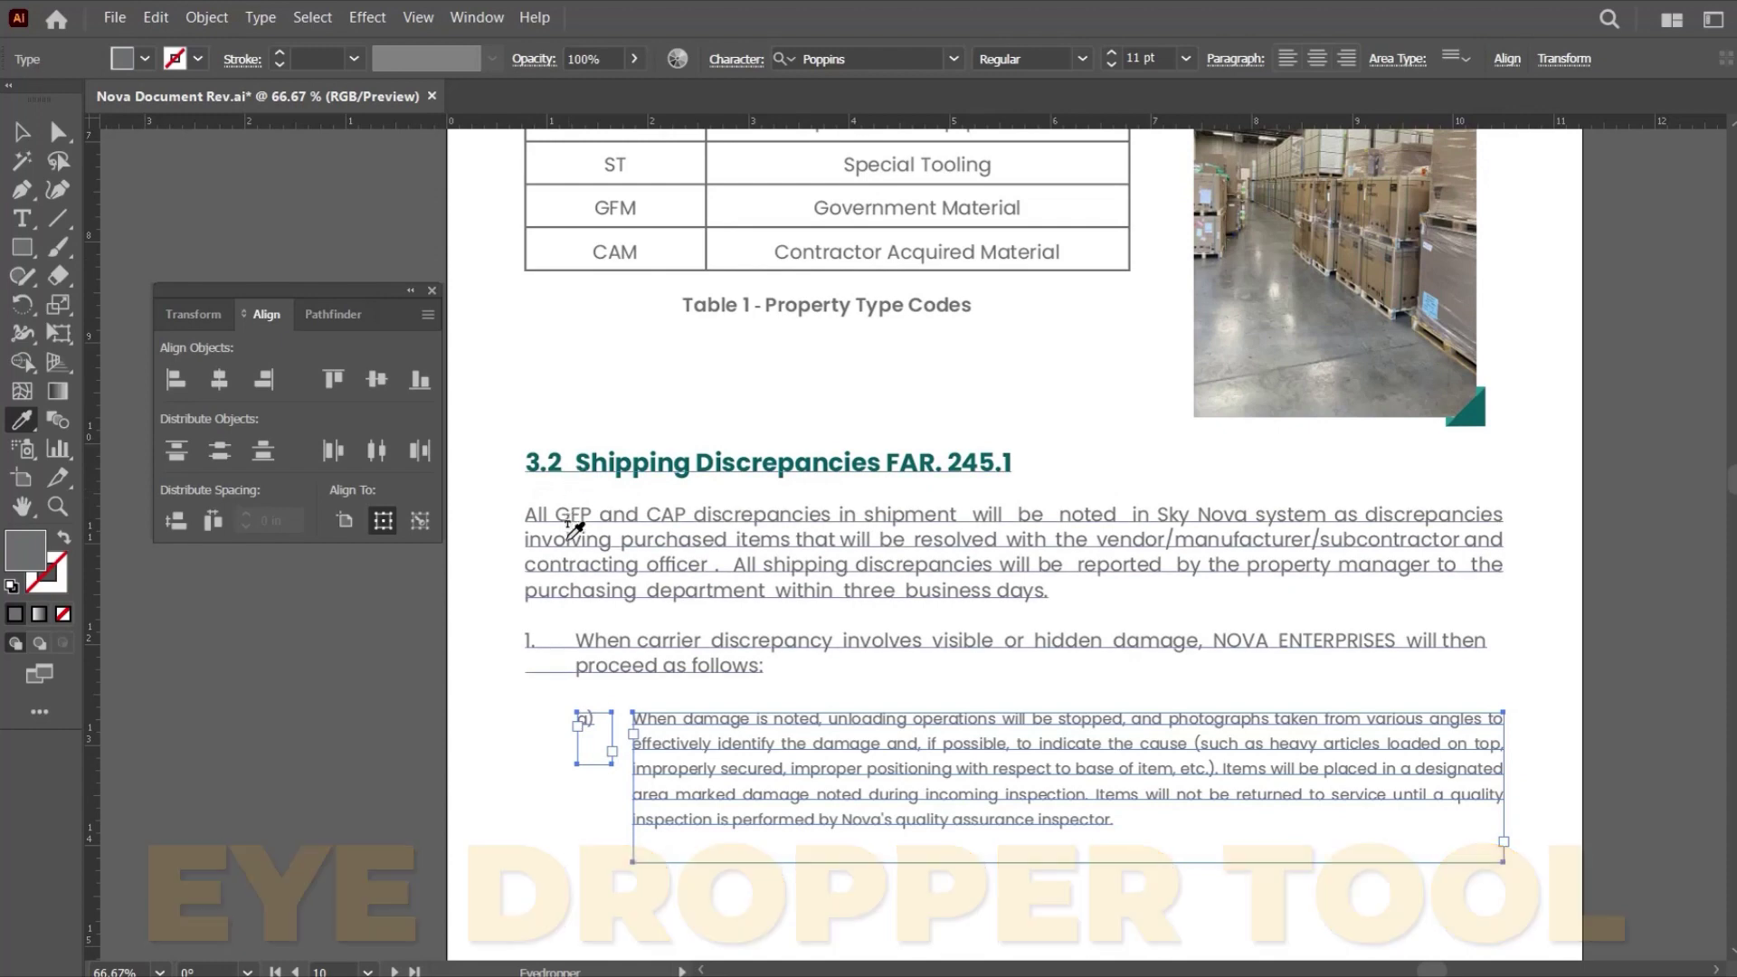
{"action": "left_click", "coordinate": [570, 520]}
{"action": "left_click", "coordinate": [21, 131]}
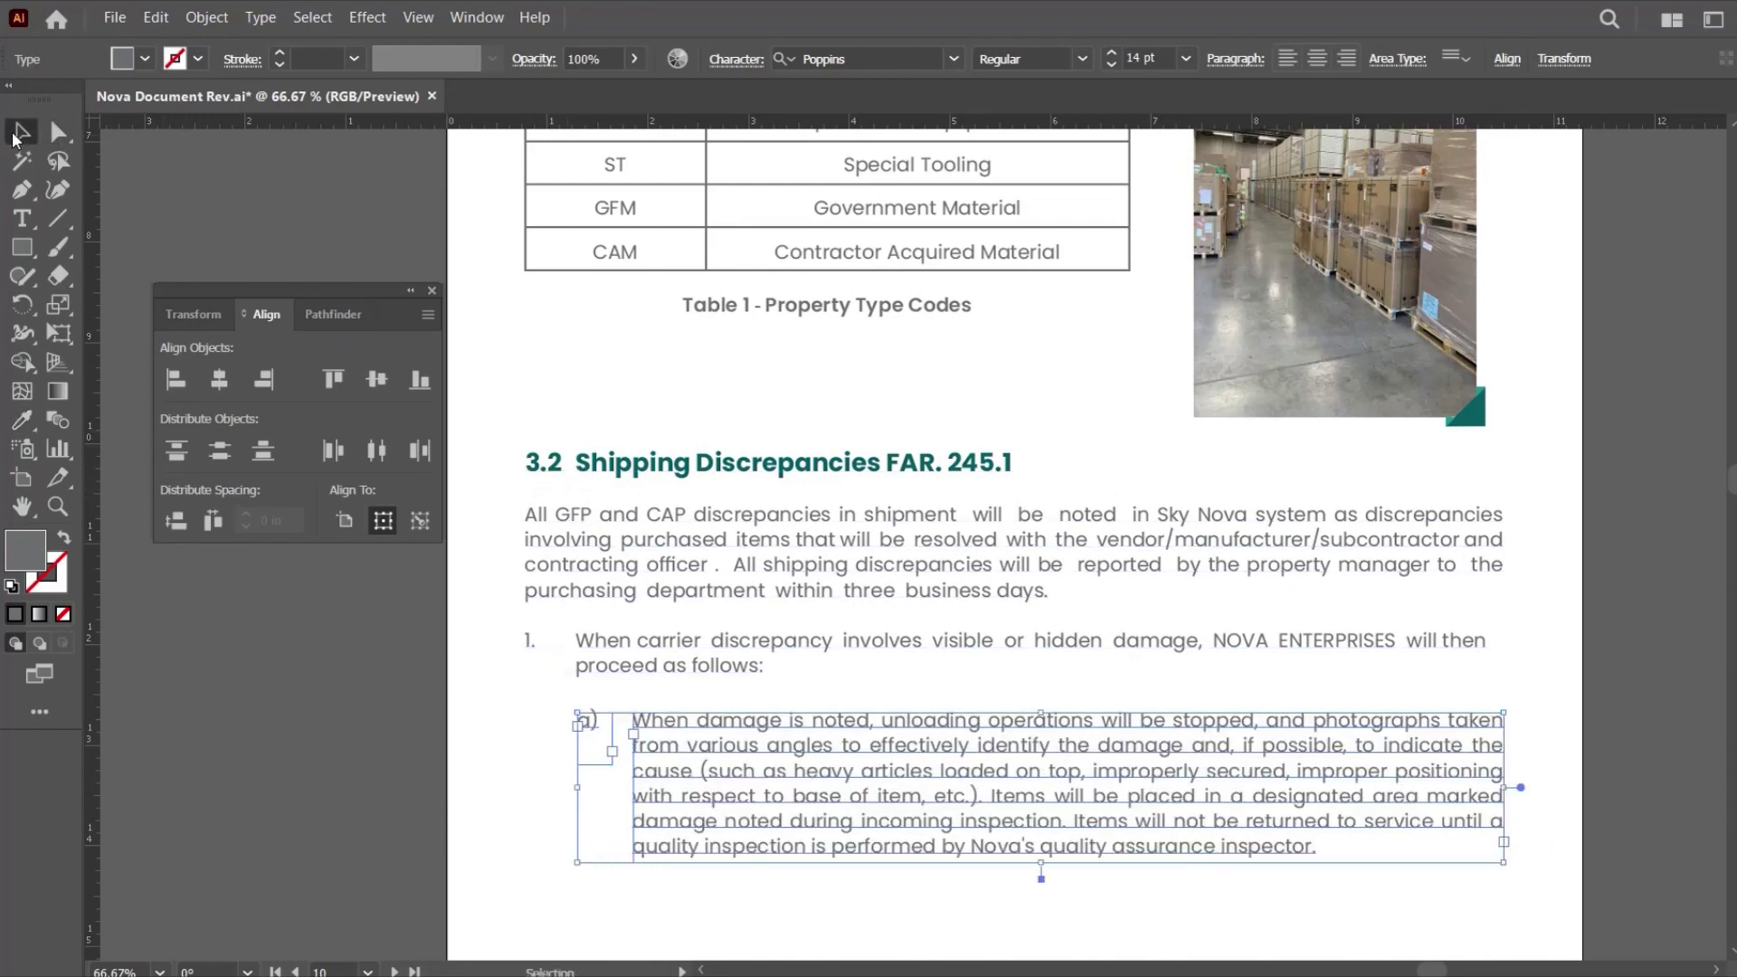
{"action": "scroll", "coordinate": [1023, 642], "scroll_direction": "down", "scroll_amount": 2}
{"action": "left_click", "coordinate": [1047, 794]}
Place a vertical guide in the gap just left of the cleaned-up Receiving page.
{"action": "scroll", "coordinate": [1054, 796], "scroll_direction": "up", "scroll_amount": 5}
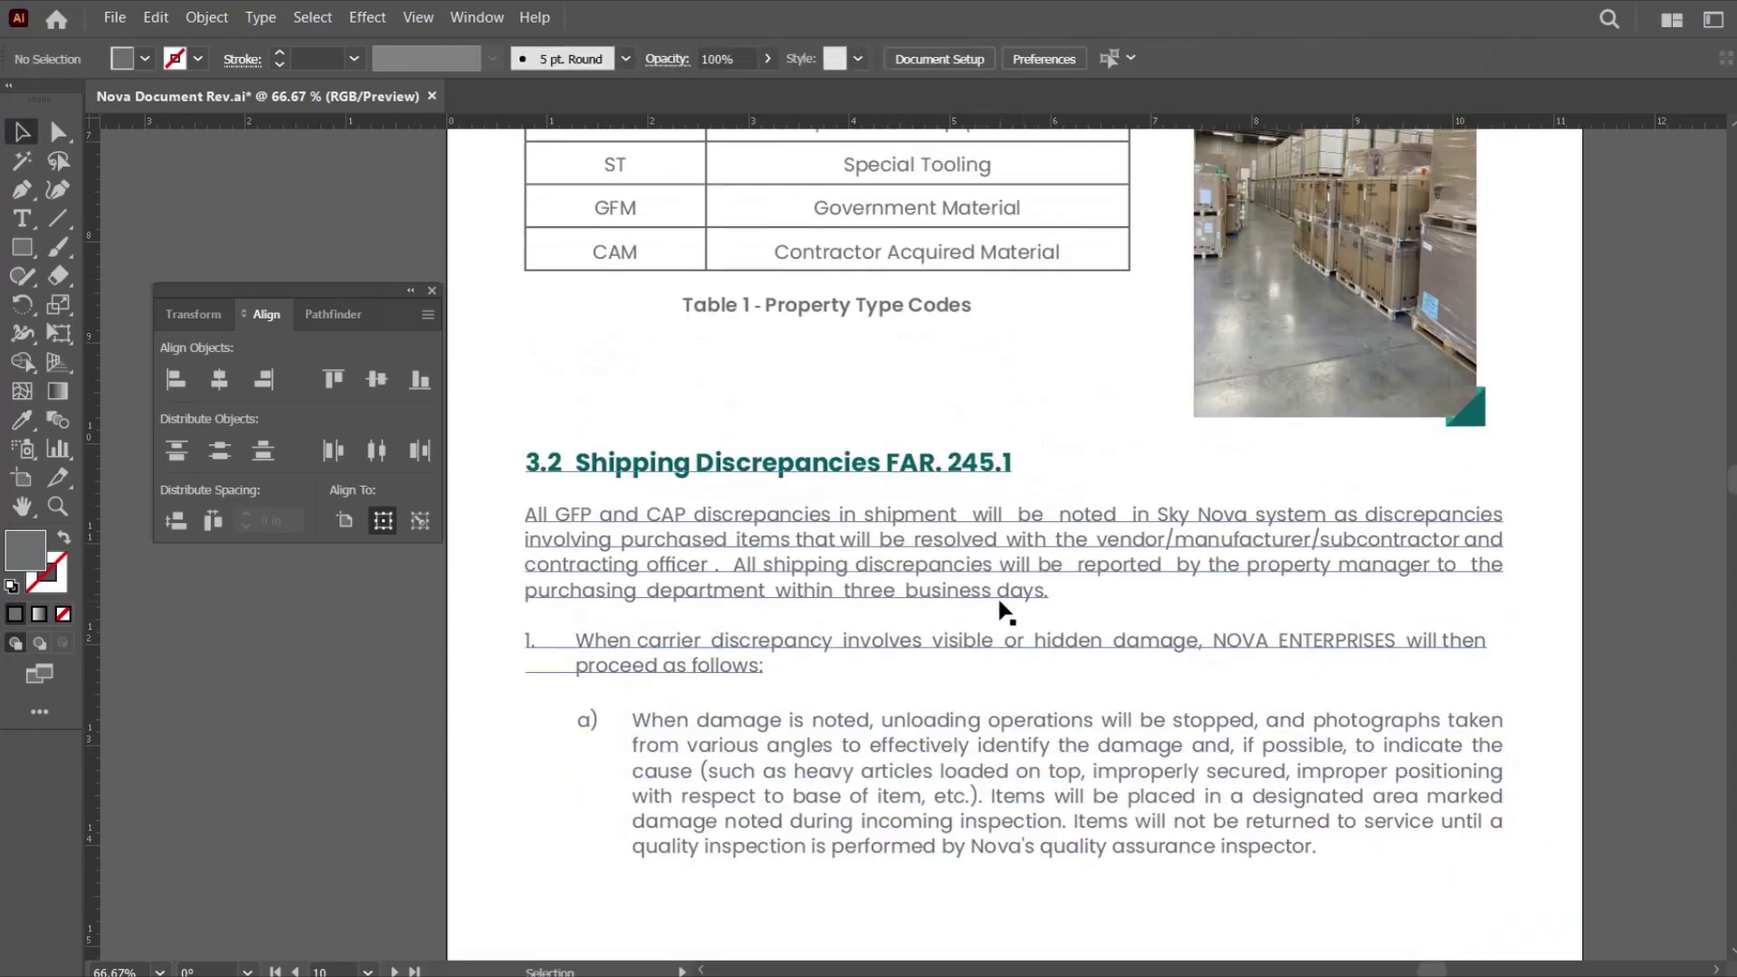
{"action": "left_click", "coordinate": [1077, 573], "text": "ctrl+alt"}
{"action": "left_click", "coordinate": [1086, 516], "text": "ctrl"}
{"action": "left_click_drag", "start_coordinate": [1092, 466], "coordinate": [1383, 546]}
{"action": "left_click", "coordinate": [1113, 495], "text": "ctrl+alt"}
{"action": "left_click", "coordinate": [1109, 492], "text": "ctrl+alt"}
{"action": "left_click_drag", "start_coordinate": [992, 468], "coordinate": [1181, 397]}
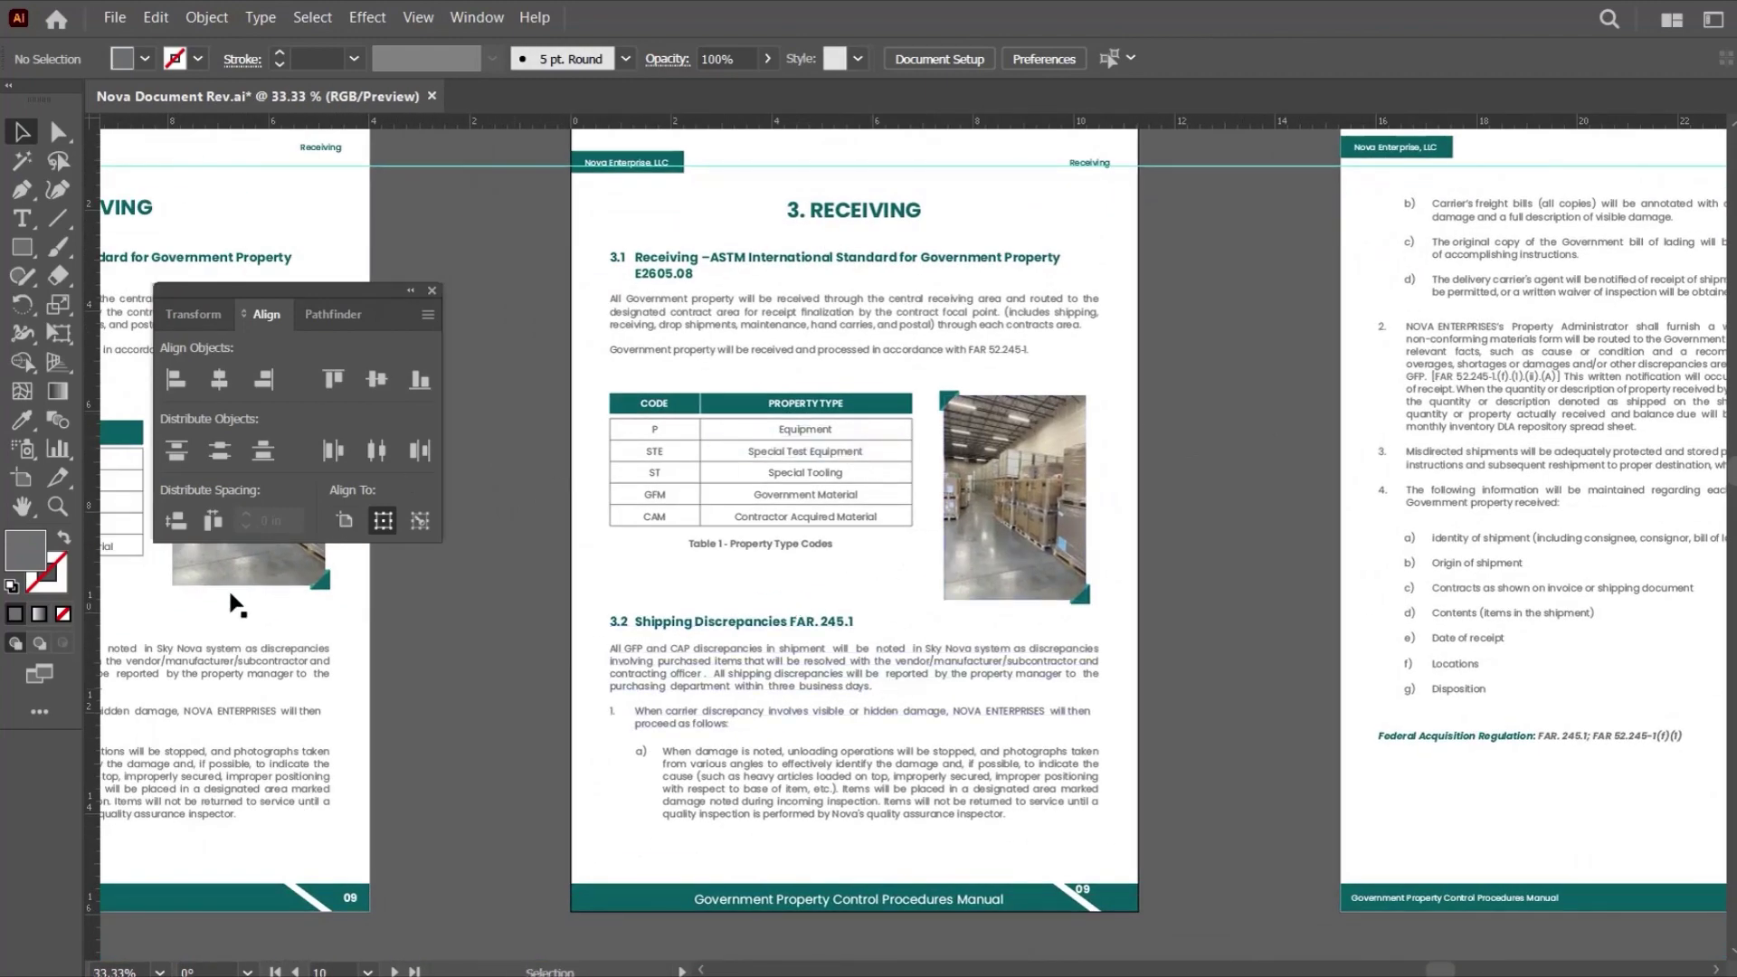
{"action": "left_click", "coordinate": [517, 621]}
Set the font size of the Government Property Control Procedures Manual footer text to 12 pt.
{"action": "left_click", "coordinate": [778, 894]}
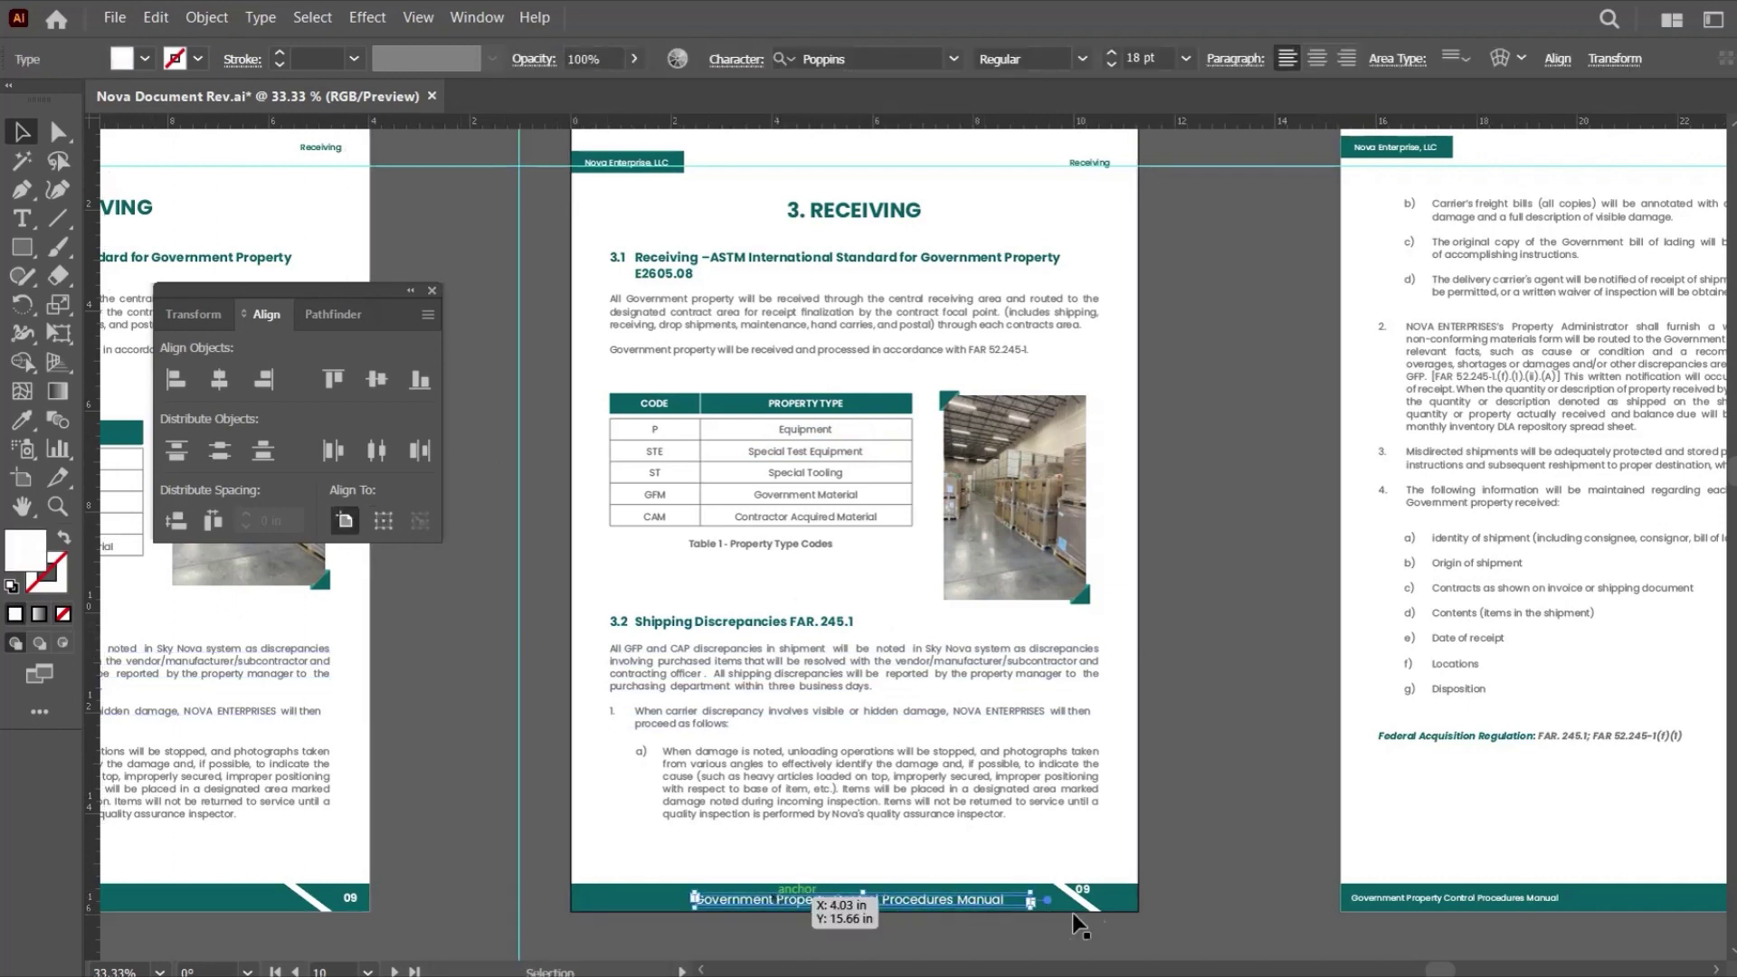
{"action": "left_click", "coordinate": [1086, 889]}
{"action": "left_click", "coordinate": [919, 901]}
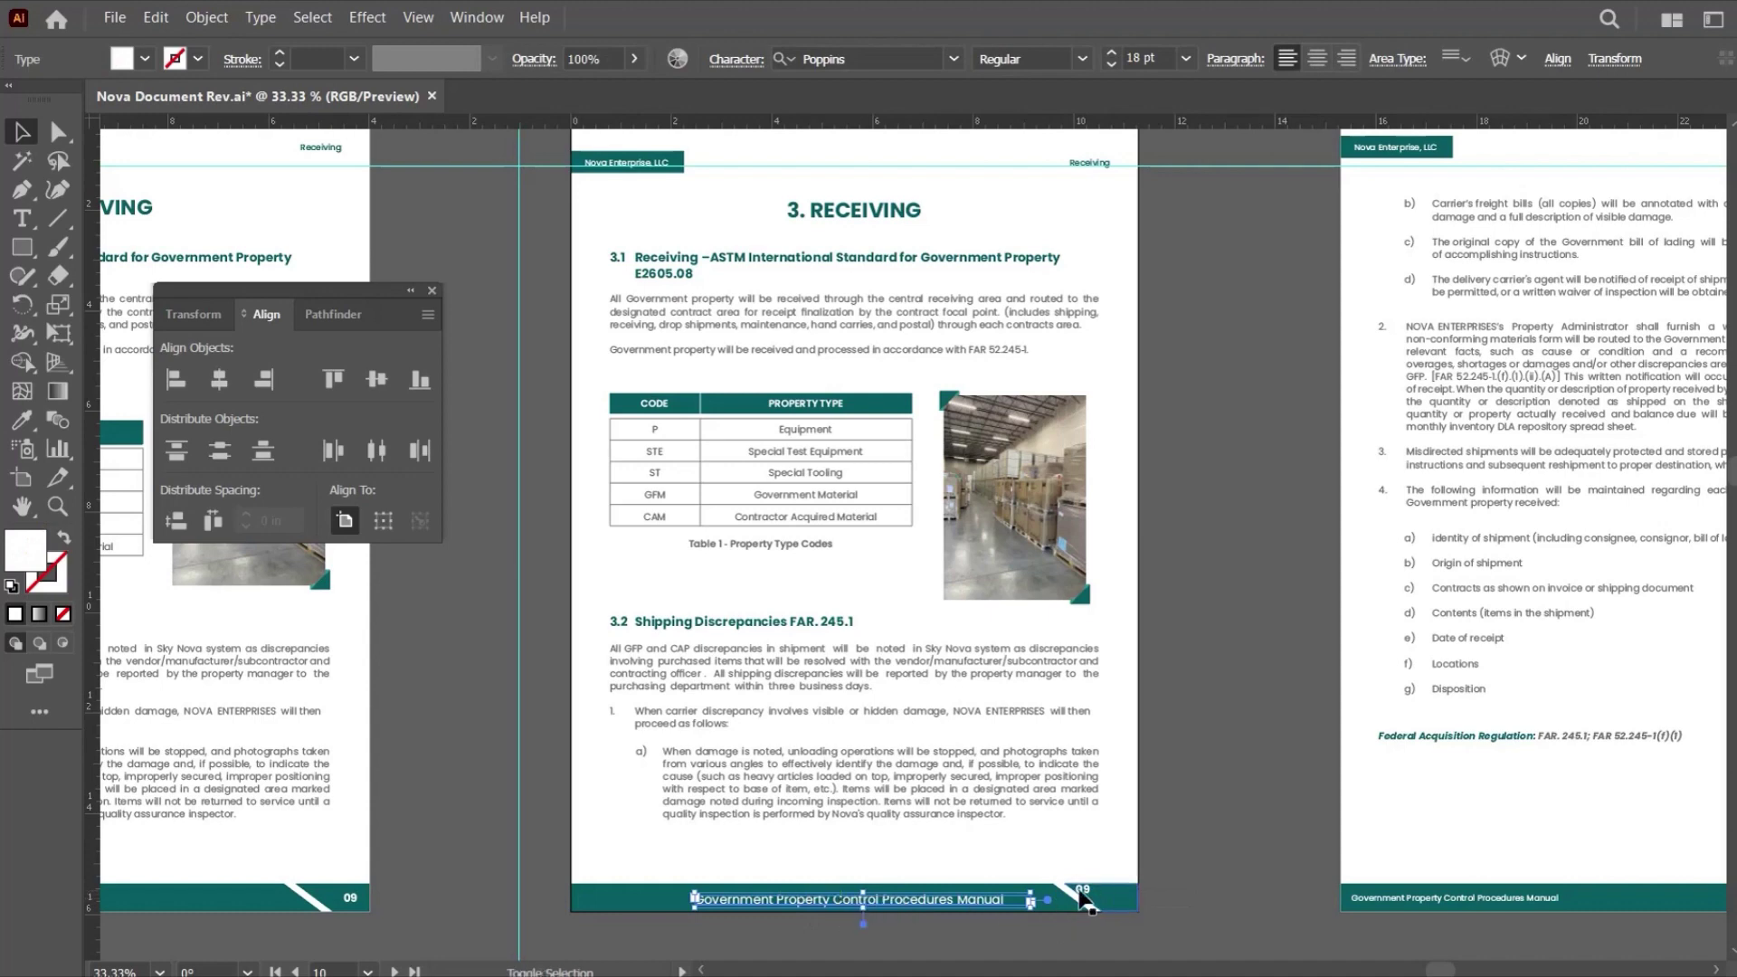
{"action": "double_click", "coordinate": [1142, 56]}
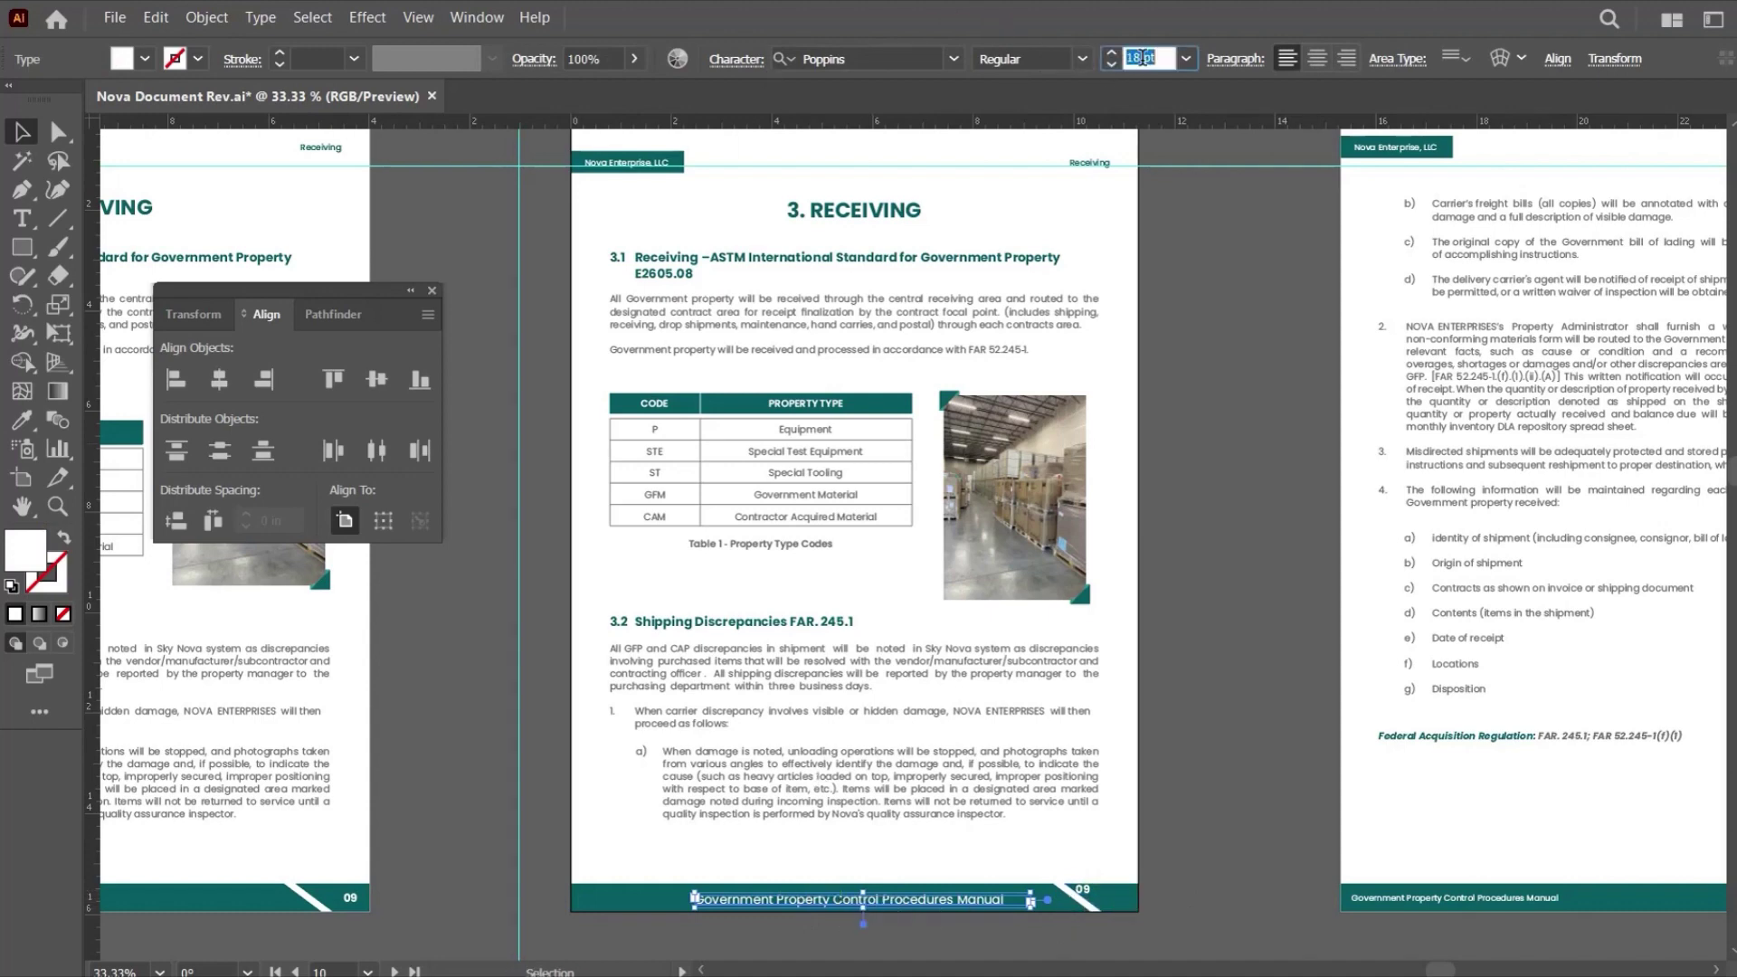
{"action": "type", "text": "12"}
{"action": "key", "text": "Return"}
{"action": "left_click", "coordinate": [1181, 541]}
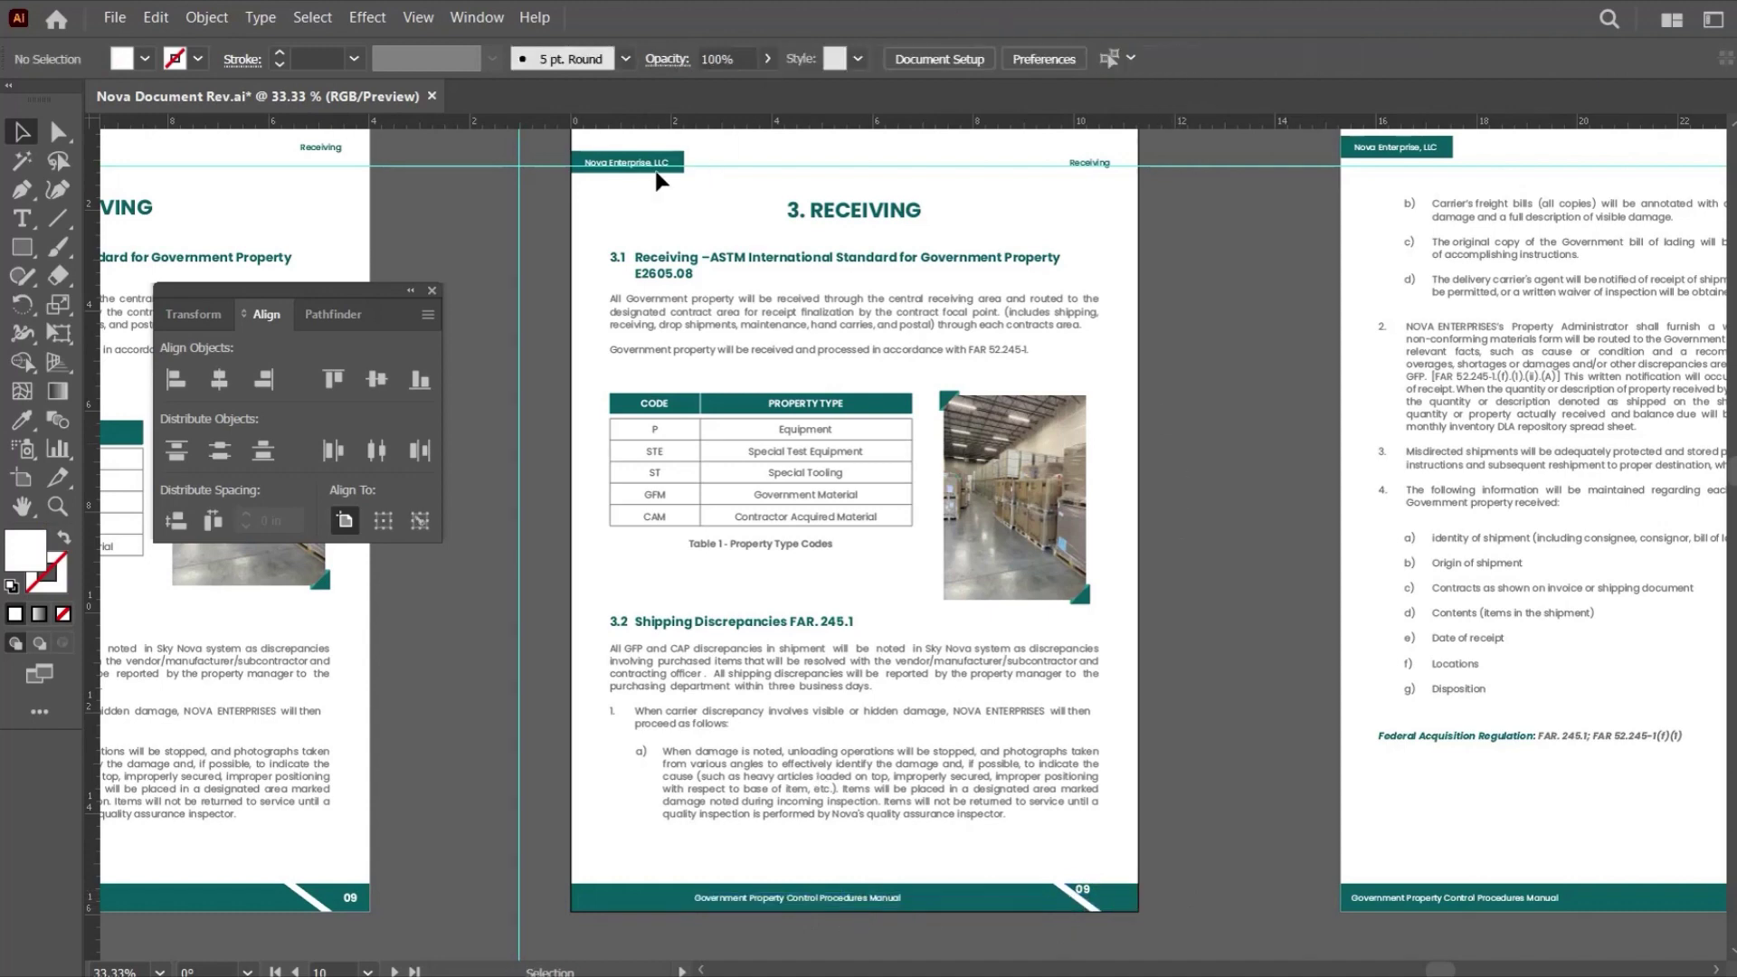
Left-align the vertical guide to the Nova Enterprise, LLC header text, using that text as the key object.
{"action": "left_click", "coordinate": [594, 165]}
{"action": "left_click", "coordinate": [749, 899]}
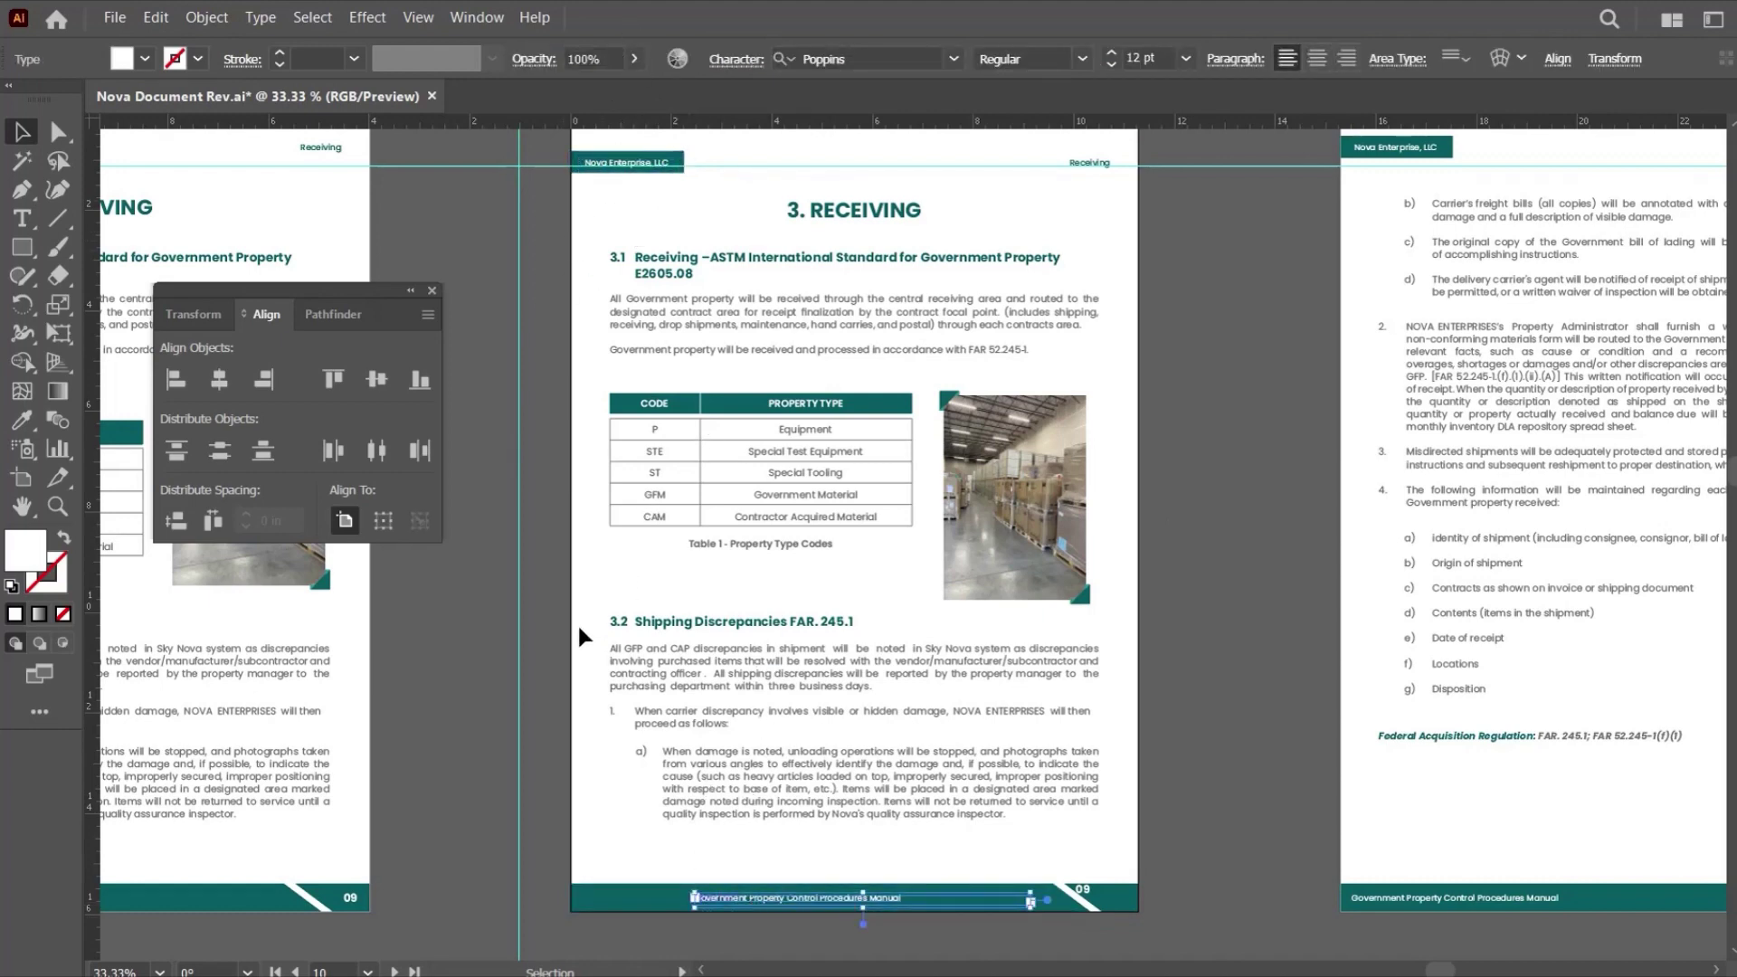
{"action": "left_click_drag", "start_coordinate": [479, 583], "coordinate": [539, 628]}
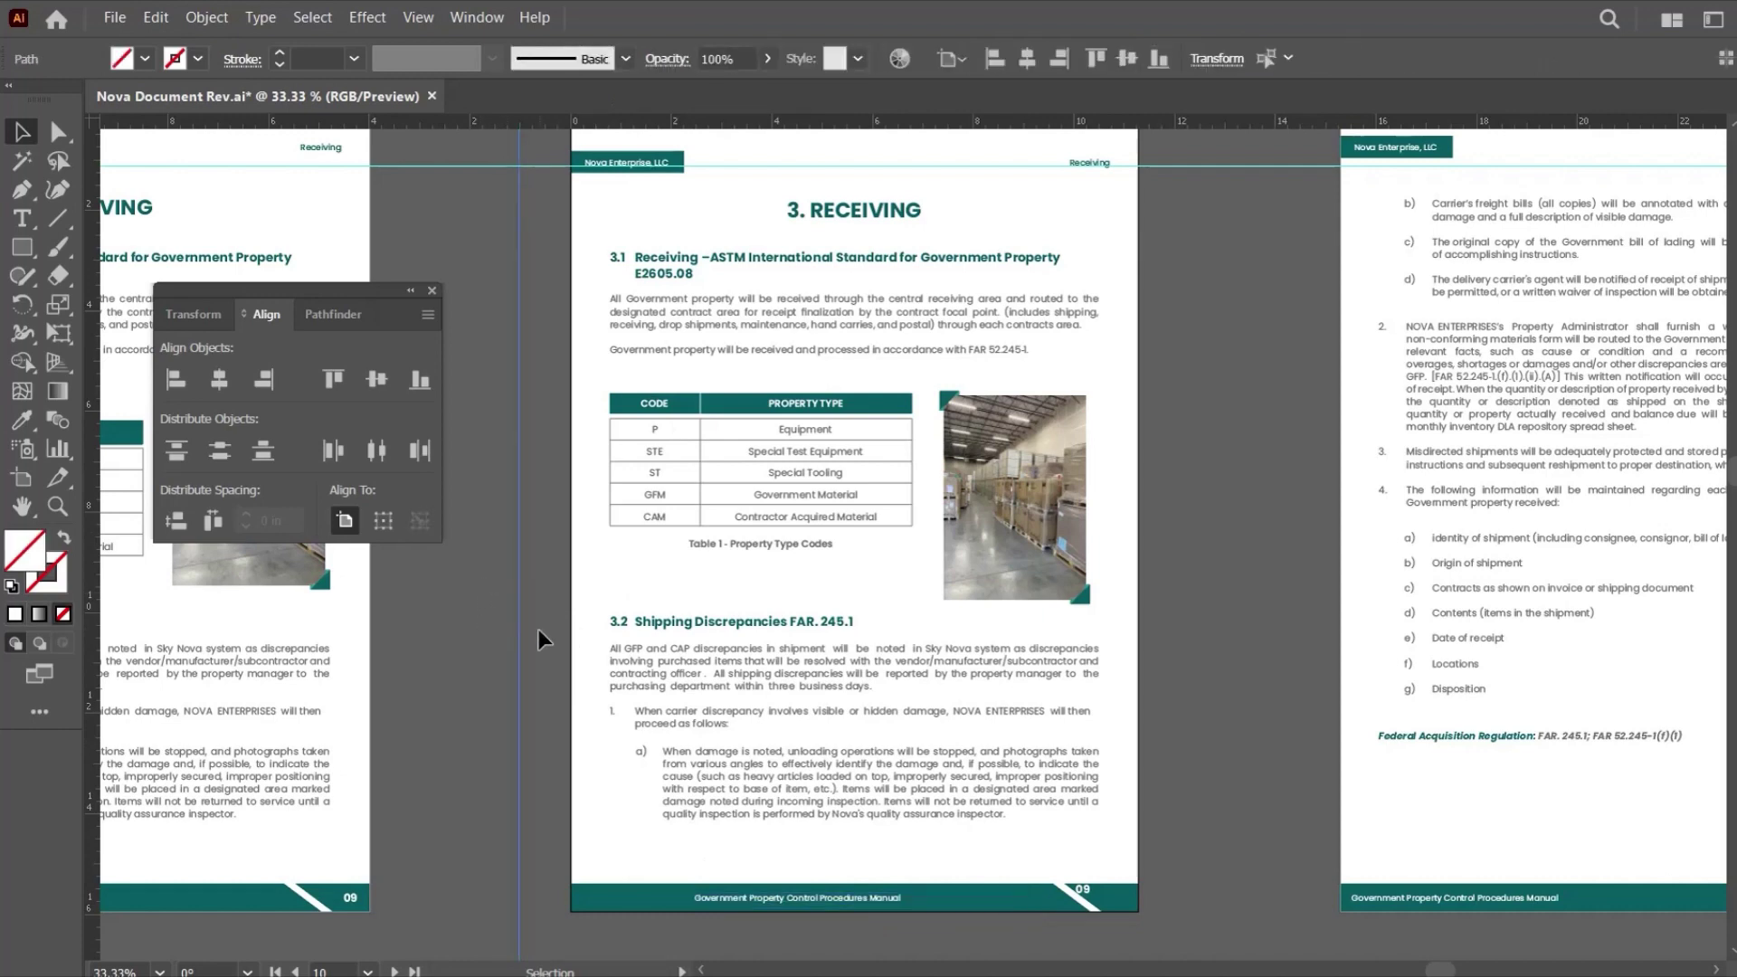
{"action": "left_click", "coordinate": [605, 167], "text": "shift"}
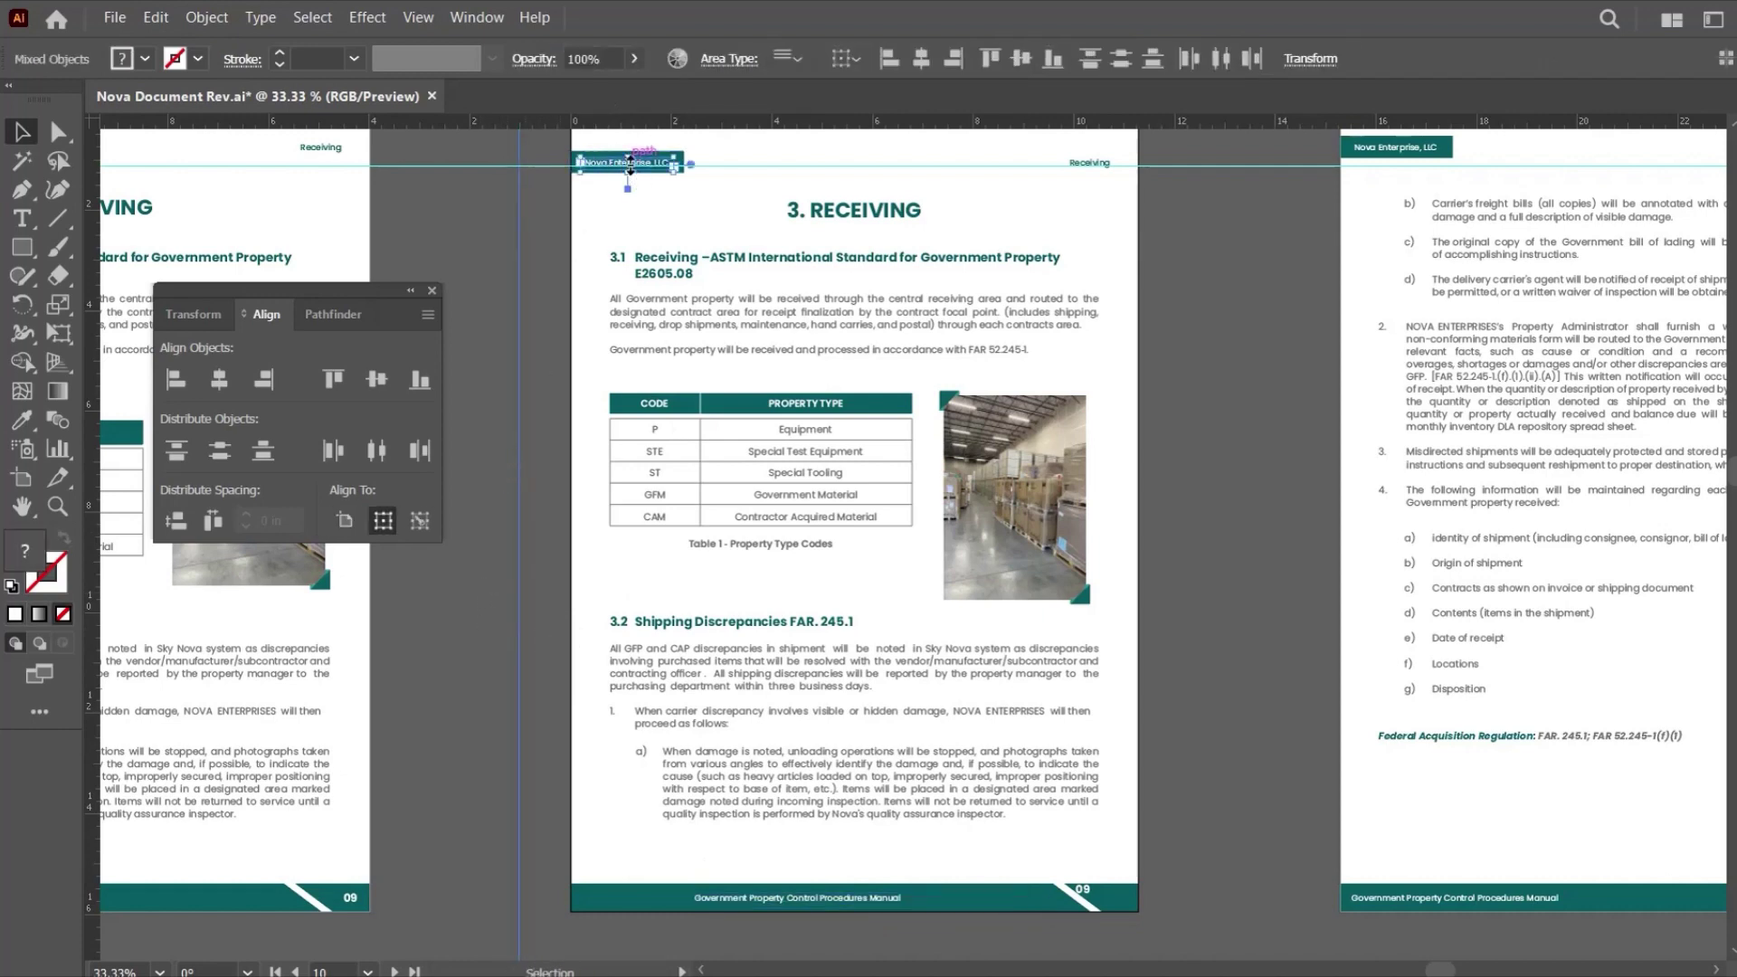
{"action": "left_click", "coordinate": [645, 170]}
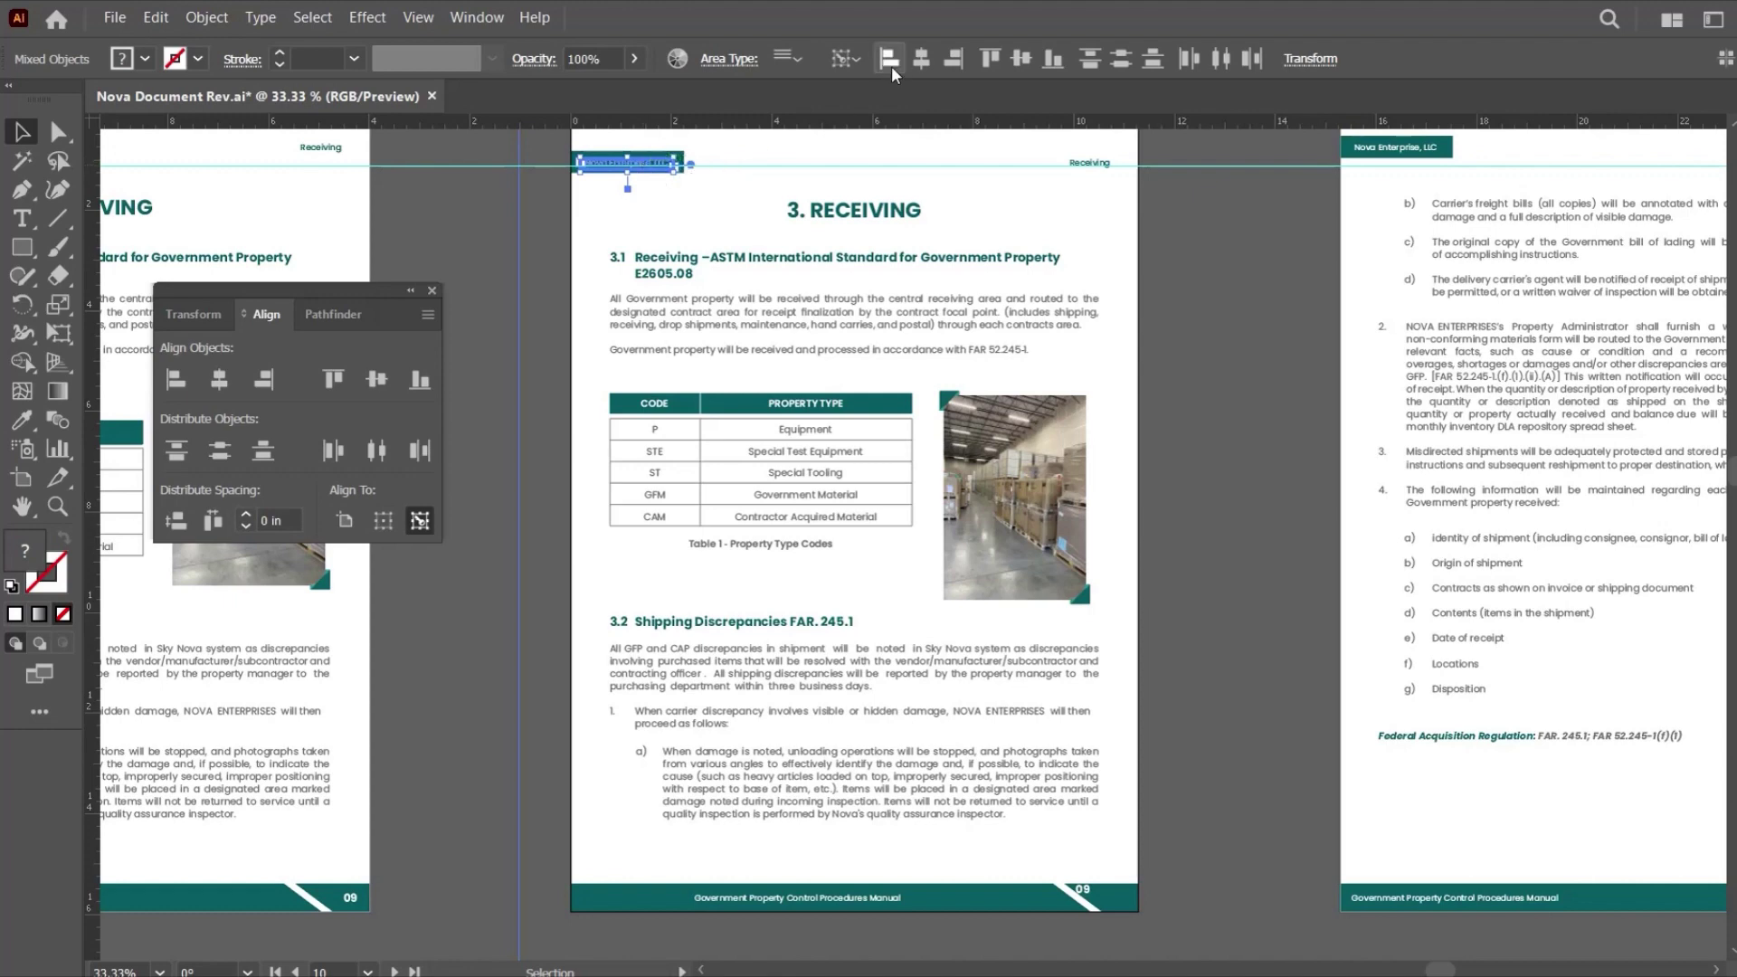
{"action": "left_click", "coordinate": [176, 382]}
Left-align the Government Property Control Procedures Manual footer text to the vertical guide, using the guide as the key object.
{"action": "left_click", "coordinate": [751, 903]}
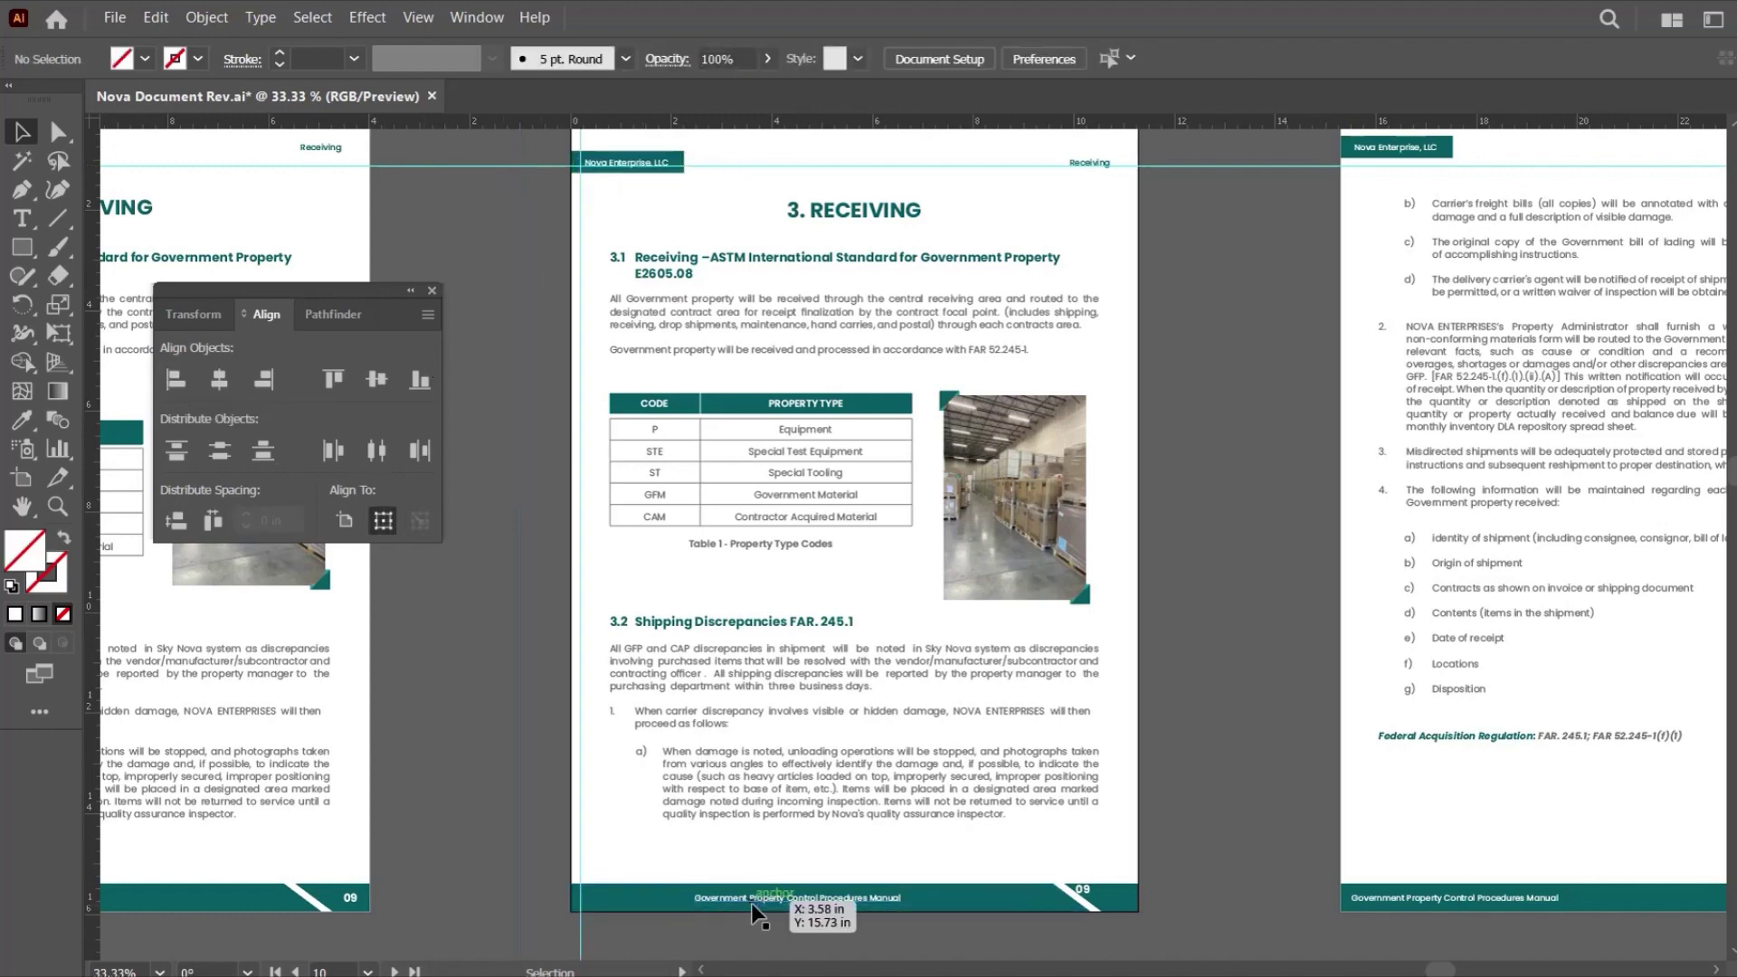
{"action": "left_click", "coordinate": [580, 938], "text": "shift"}
{"action": "left_click", "coordinate": [579, 935]}
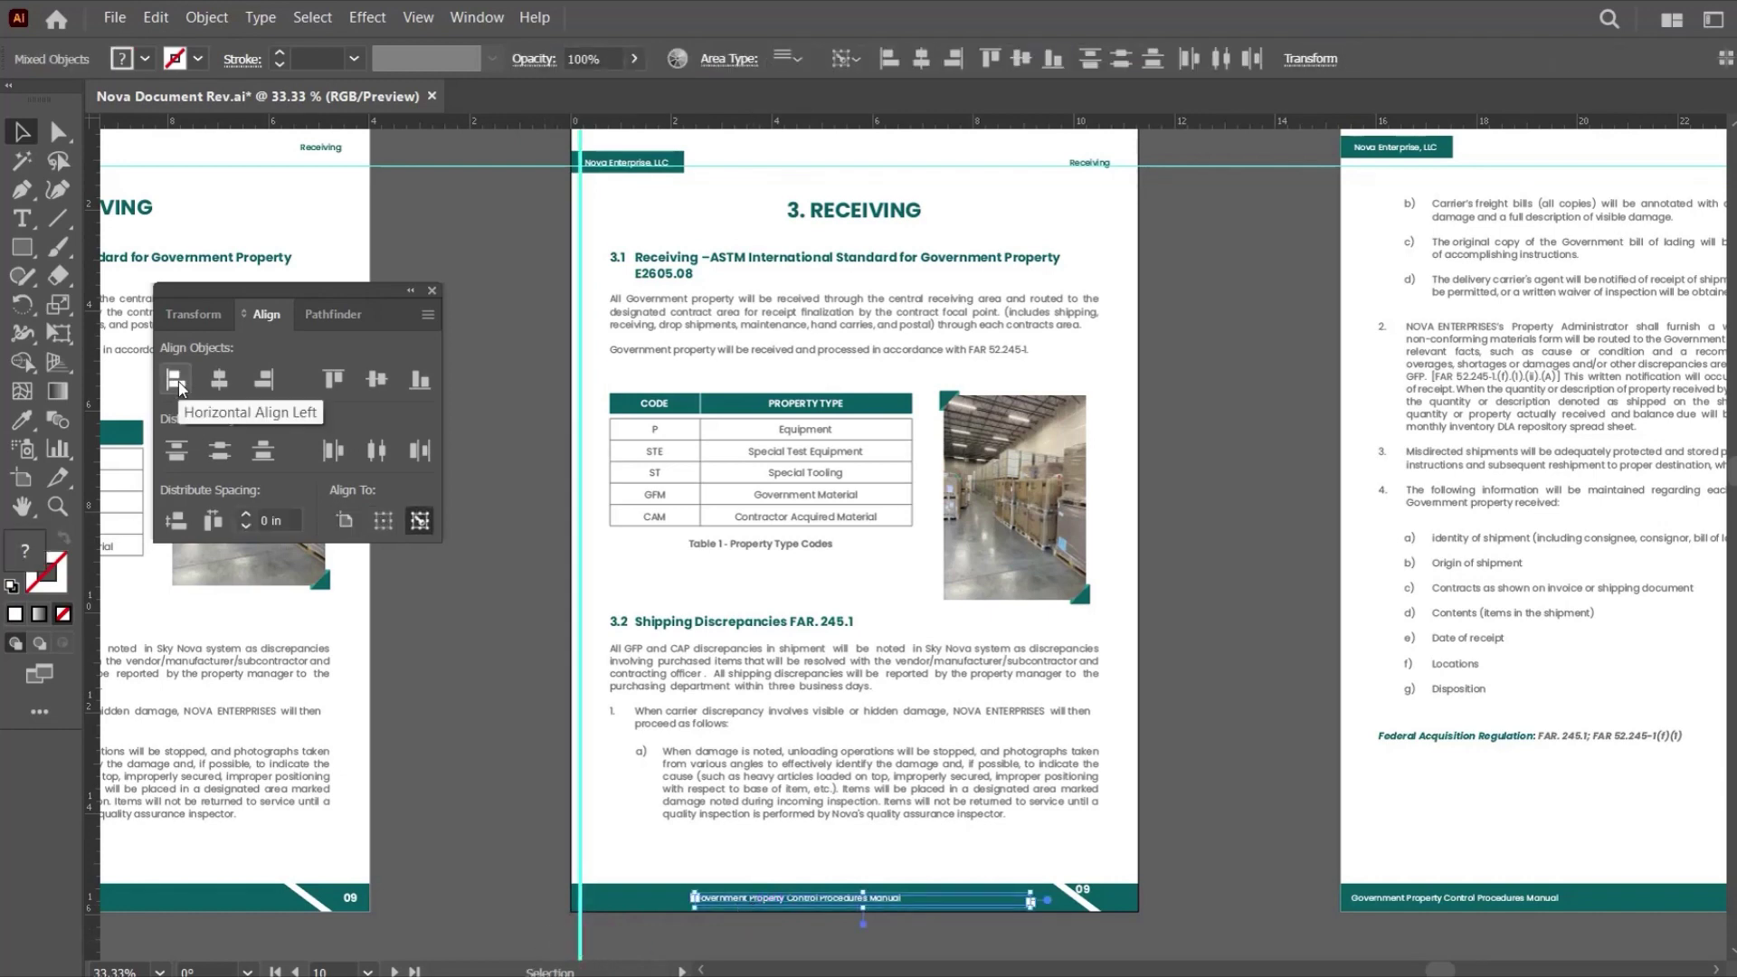
{"action": "left_click", "coordinate": [176, 380]}
{"action": "left_click", "coordinate": [556, 901]}
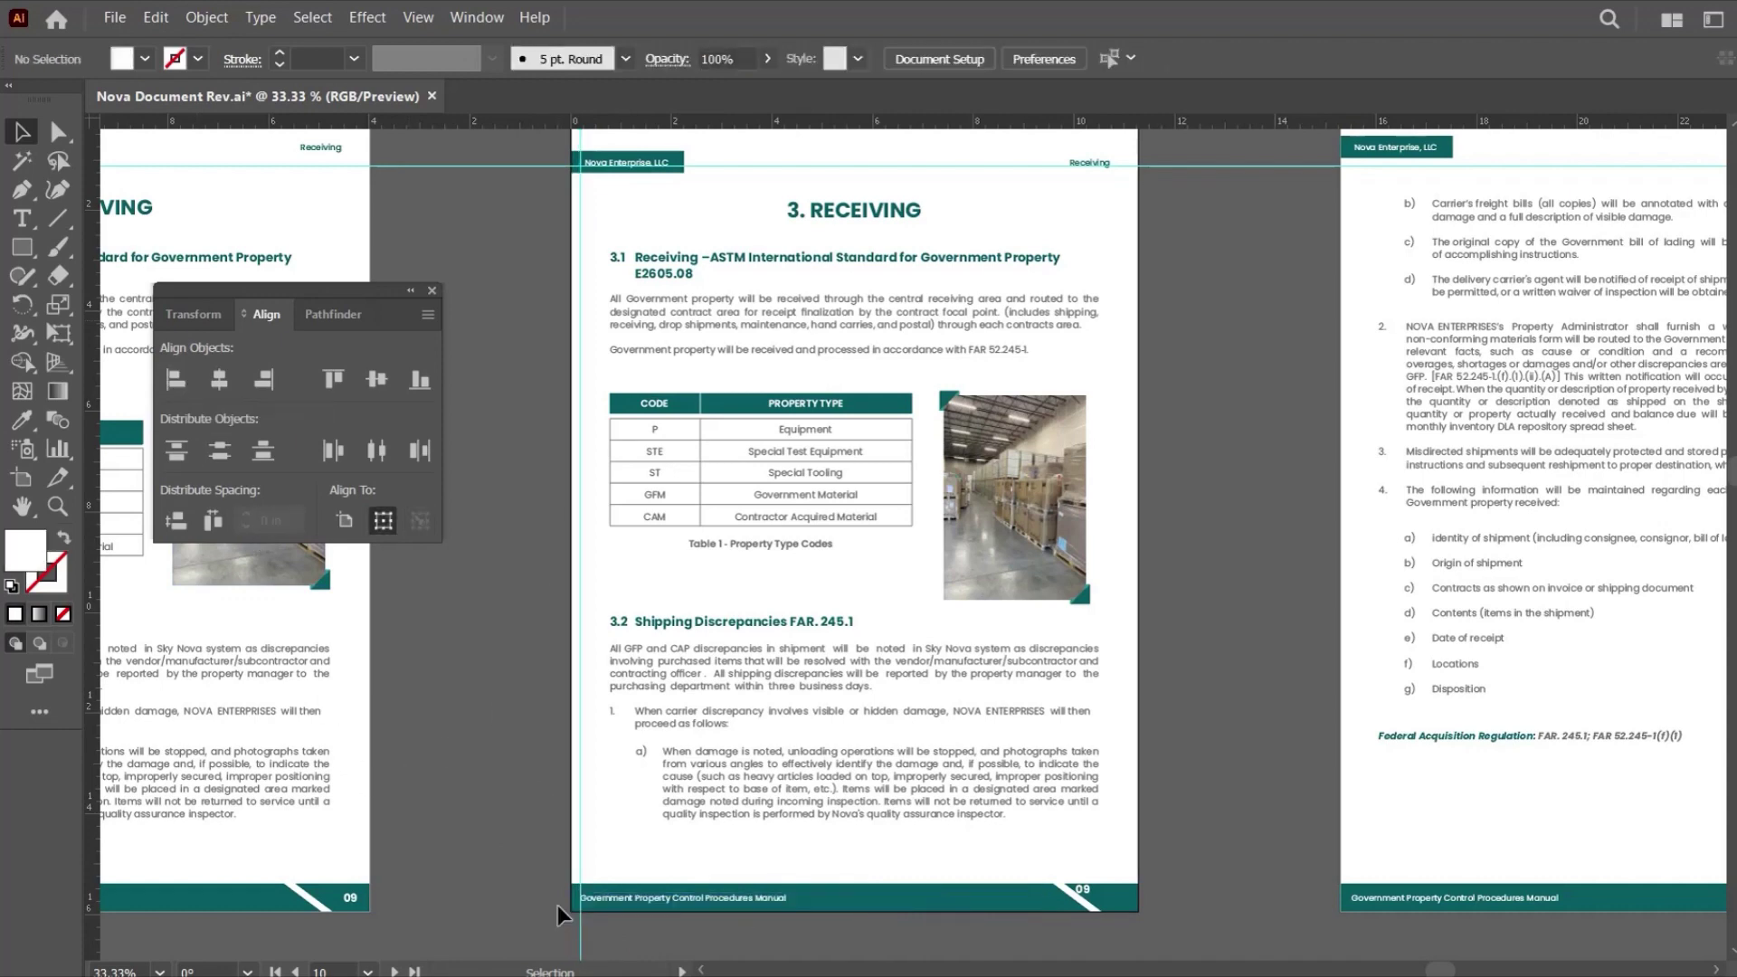
Top-align the footer page number 09 with the Government Property Control Procedures Manual text on the cleaned-up Receiving page.
{"action": "left_click", "coordinate": [699, 756], "text": "ctrl"}
{"action": "left_click", "coordinate": [699, 751], "text": "ctrl"}
{"action": "left_click_drag", "start_coordinate": [1066, 475], "coordinate": [807, 474]}
{"action": "left_click_drag", "start_coordinate": [1345, 583], "coordinate": [1081, 613]}
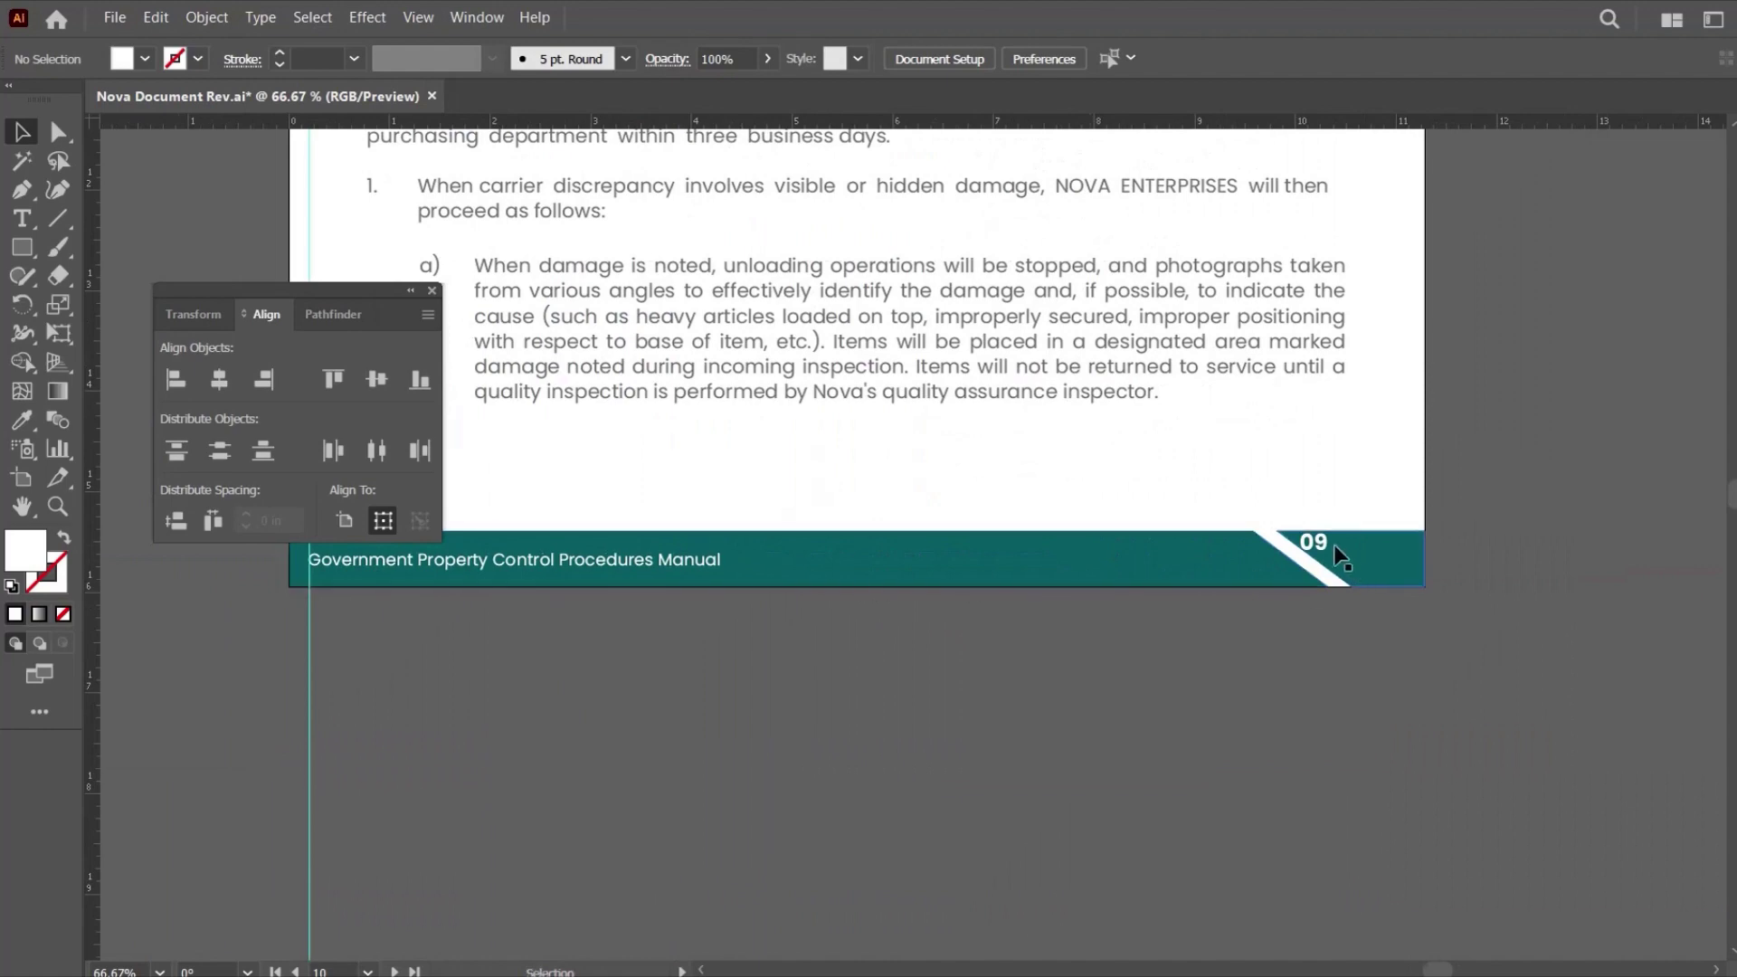
{"action": "left_click", "coordinate": [1327, 546]}
{"action": "left_click_drag", "start_coordinate": [1327, 550], "coordinate": [1482, 542]}
{"action": "left_click", "coordinate": [775, 556], "text": "shift"}
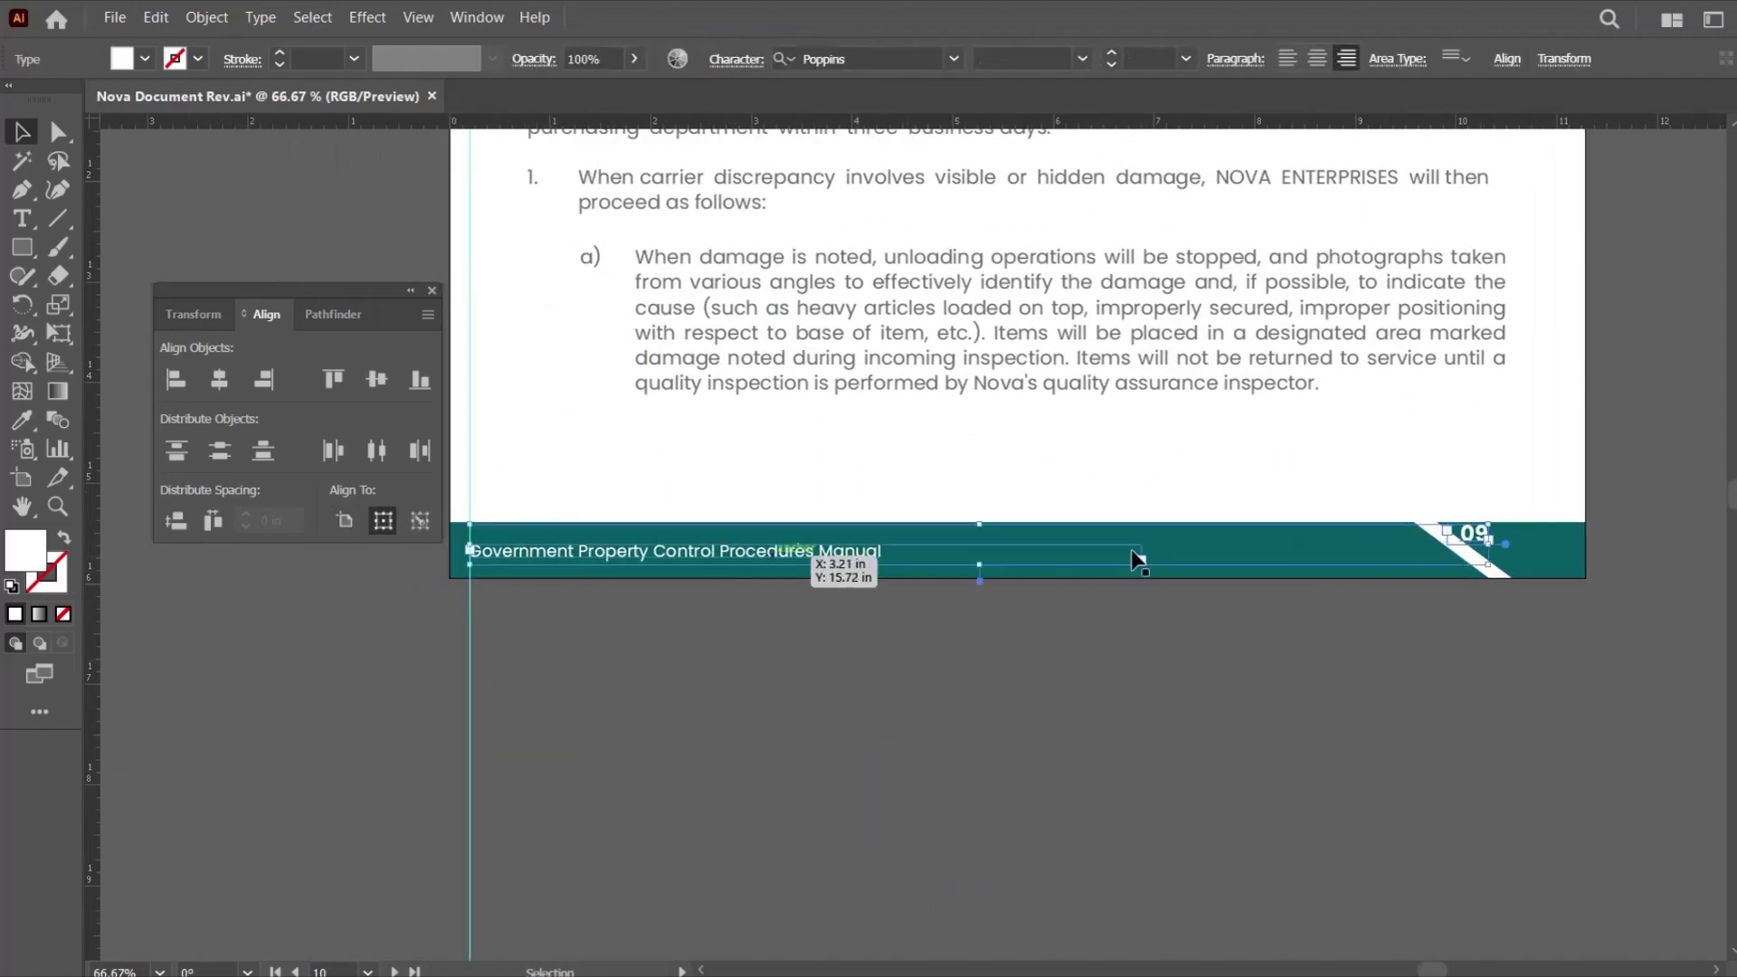
{"action": "left_click", "coordinate": [333, 379]}
{"action": "left_click", "coordinate": [1011, 694]}
Right-align the footer page number 09 to the Receiving header text, using the header text as the key object.
{"action": "left_click_drag", "start_coordinate": [1350, 615], "coordinate": [1052, 634]}
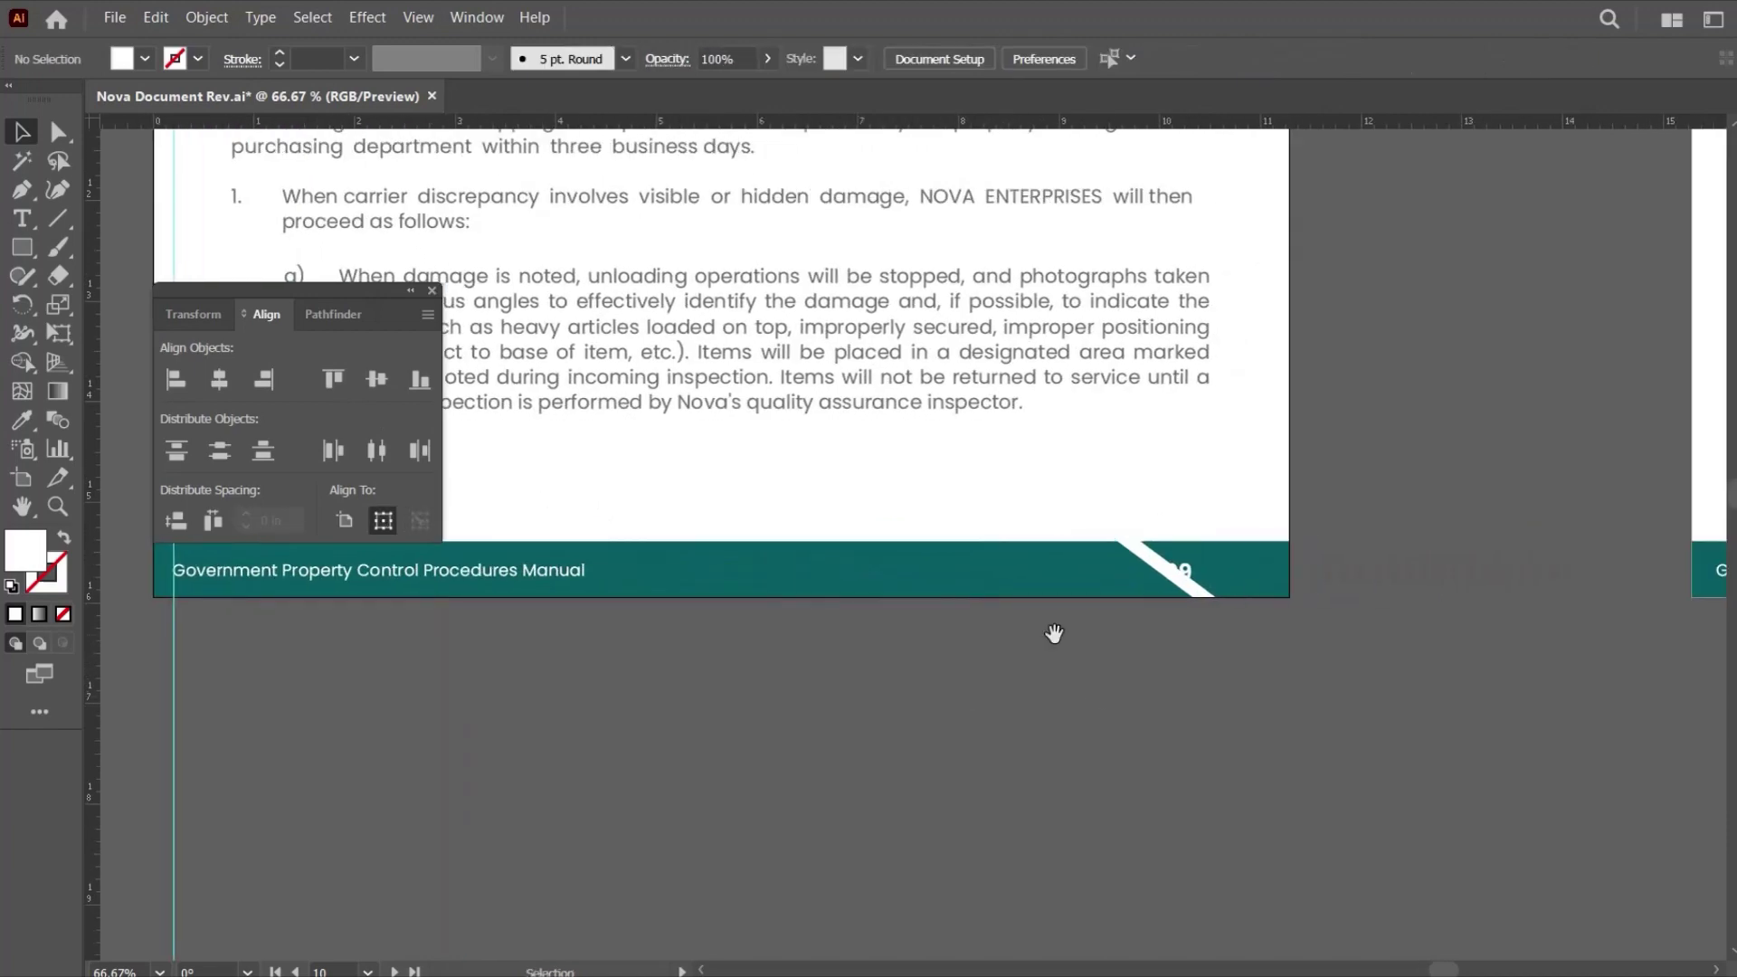
{"action": "left_click", "coordinate": [1177, 576]}
{"action": "left_click", "coordinate": [1163, 391], "text": "ctrl+alt"}
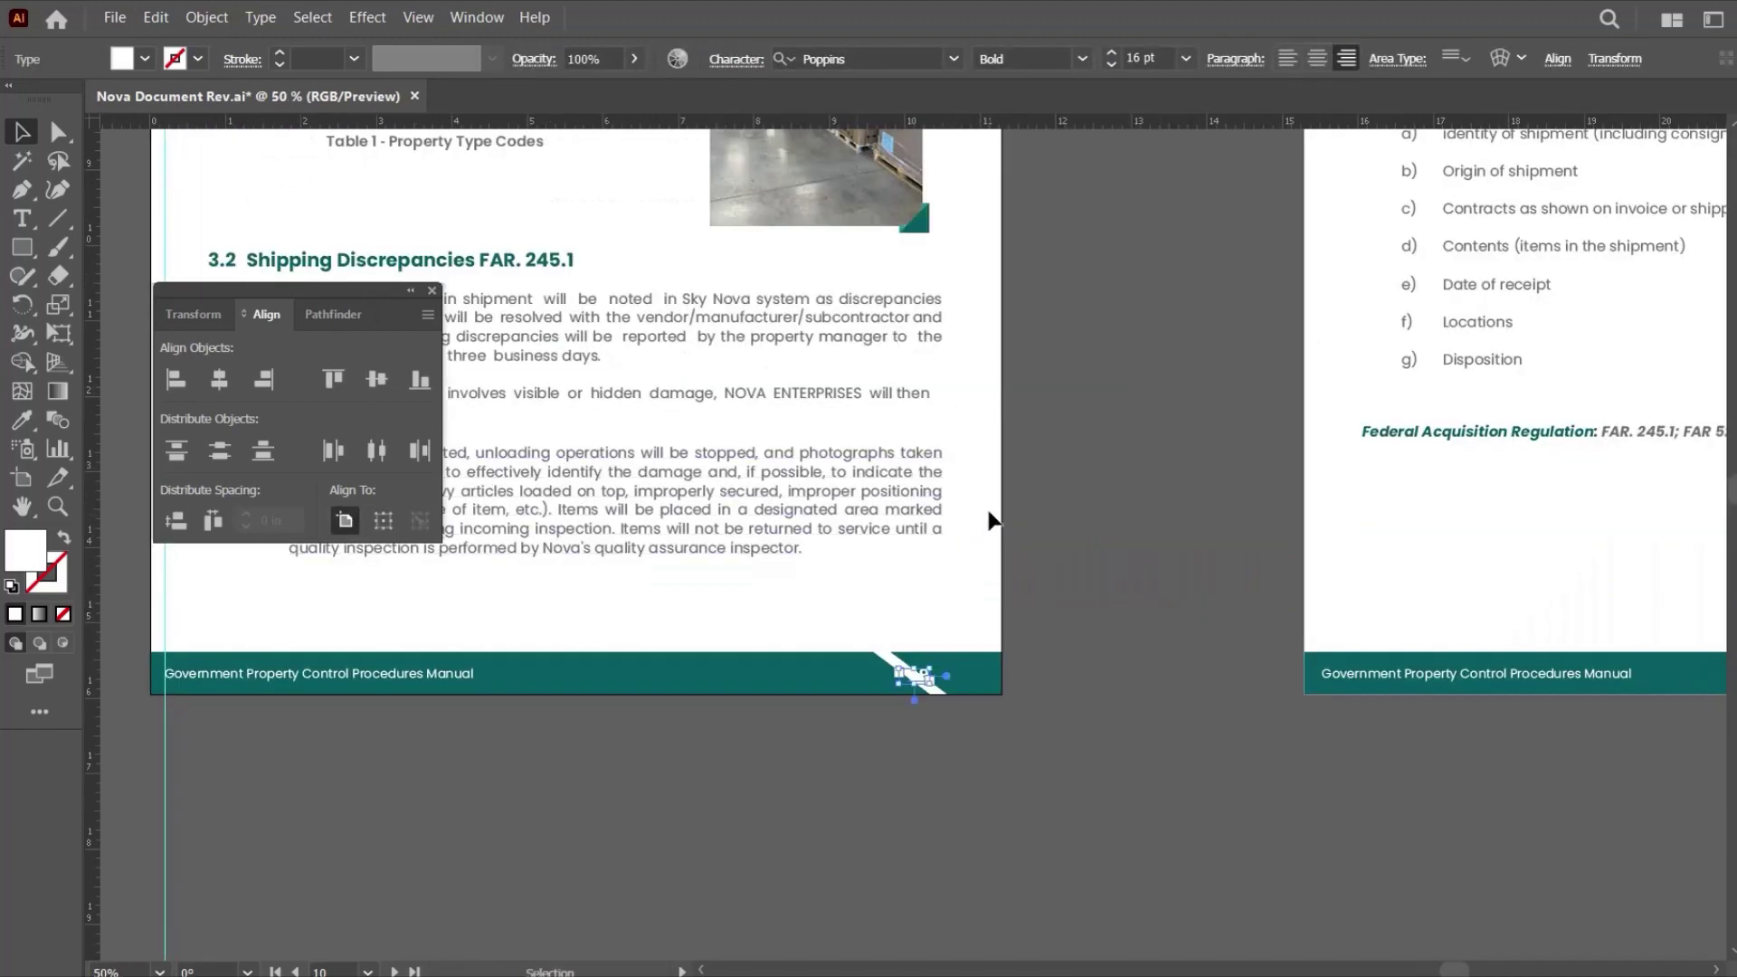
{"action": "left_click", "coordinate": [974, 662], "text": "ctrl+alt"}
{"action": "scroll", "coordinate": [992, 457], "scroll_direction": "up", "scroll_amount": 3}
{"action": "scroll", "coordinate": [992, 454], "scroll_direction": "up", "scroll_amount": 5}
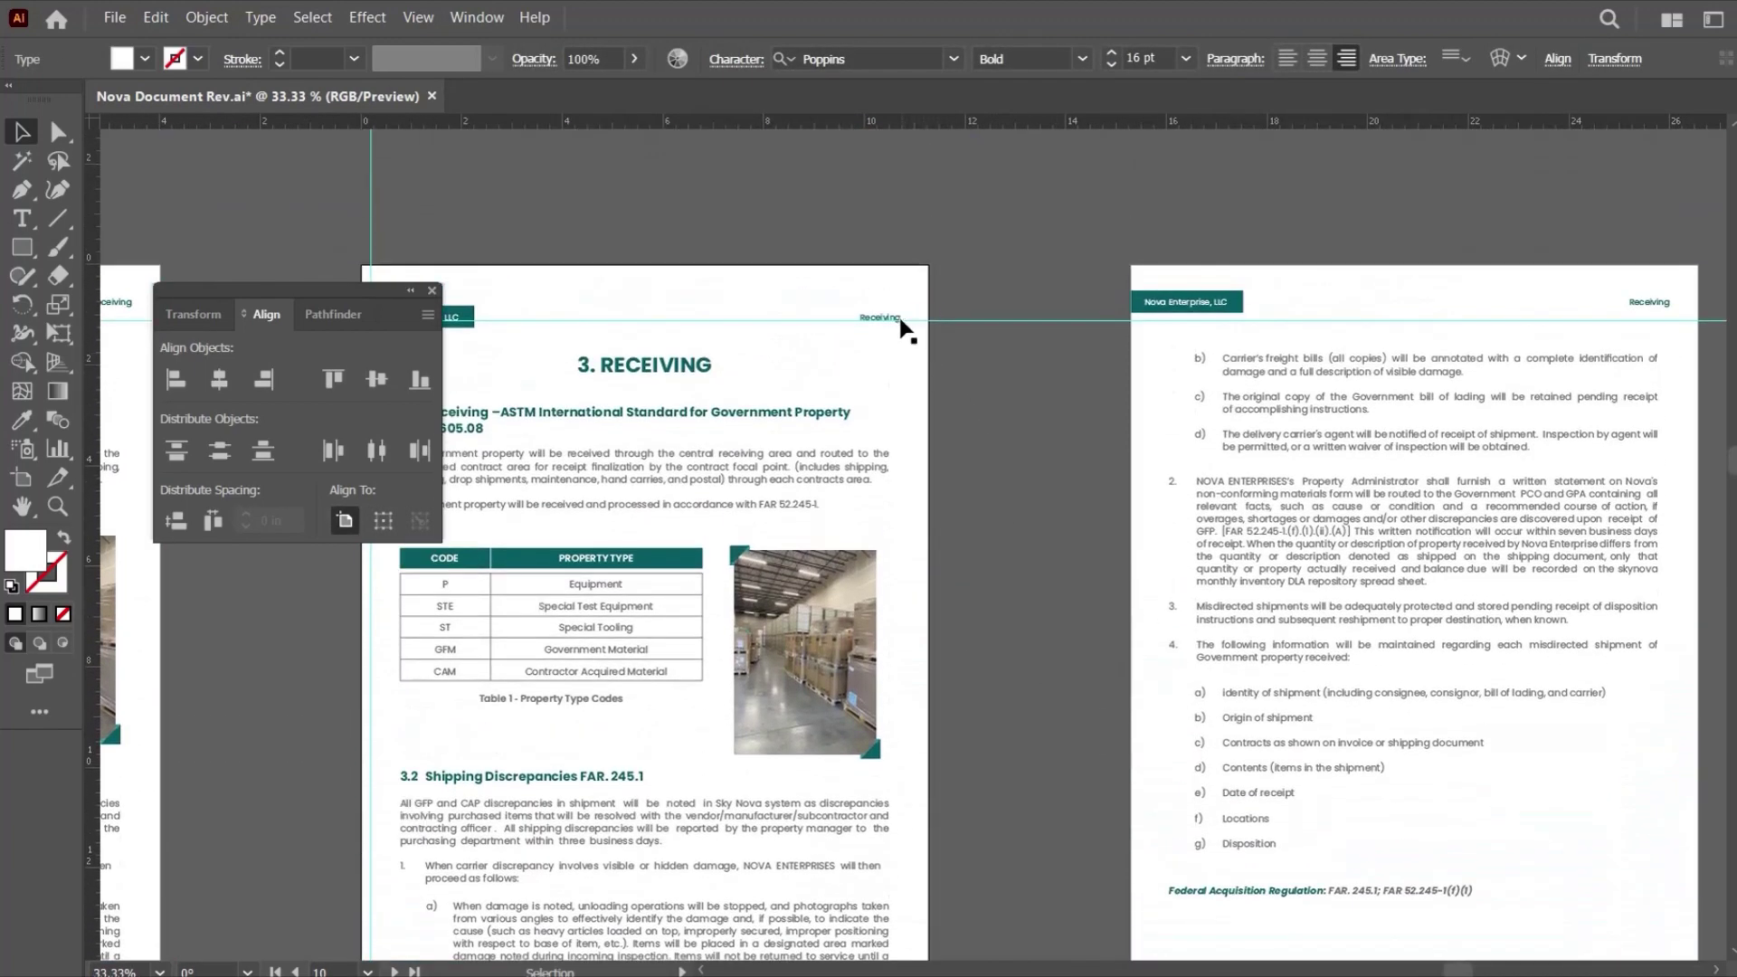
{"action": "left_click", "coordinate": [892, 313]}
{"action": "left_click", "coordinate": [900, 444], "text": "ctrl"}
{"action": "left_click_drag", "start_coordinate": [918, 466], "coordinate": [936, 469]}
{"action": "left_click", "coordinate": [918, 661], "text": "ctrl+alt"}
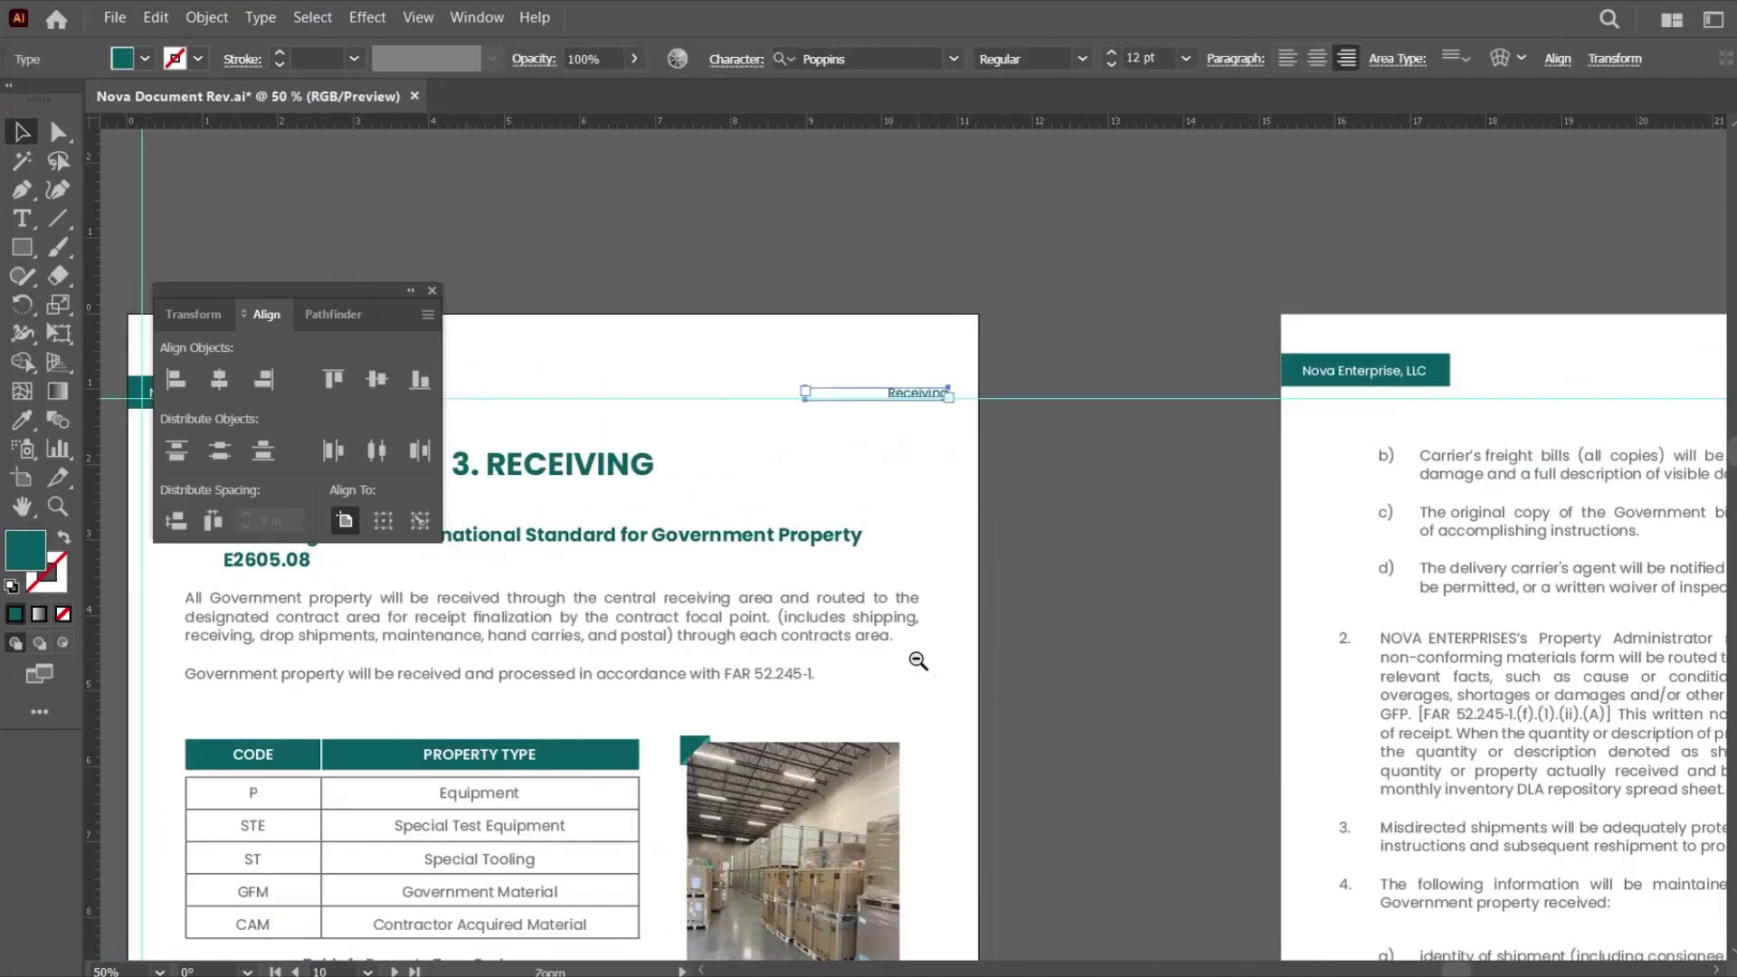
{"action": "left_click", "coordinate": [918, 662], "text": "ctrl+alt"}
{"action": "left_click_drag", "start_coordinate": [996, 830], "coordinate": [1020, 450]}
{"action": "left_click", "coordinate": [901, 649], "text": "ctrl"}
{"action": "left_click", "coordinate": [946, 590], "text": "ctrl"}
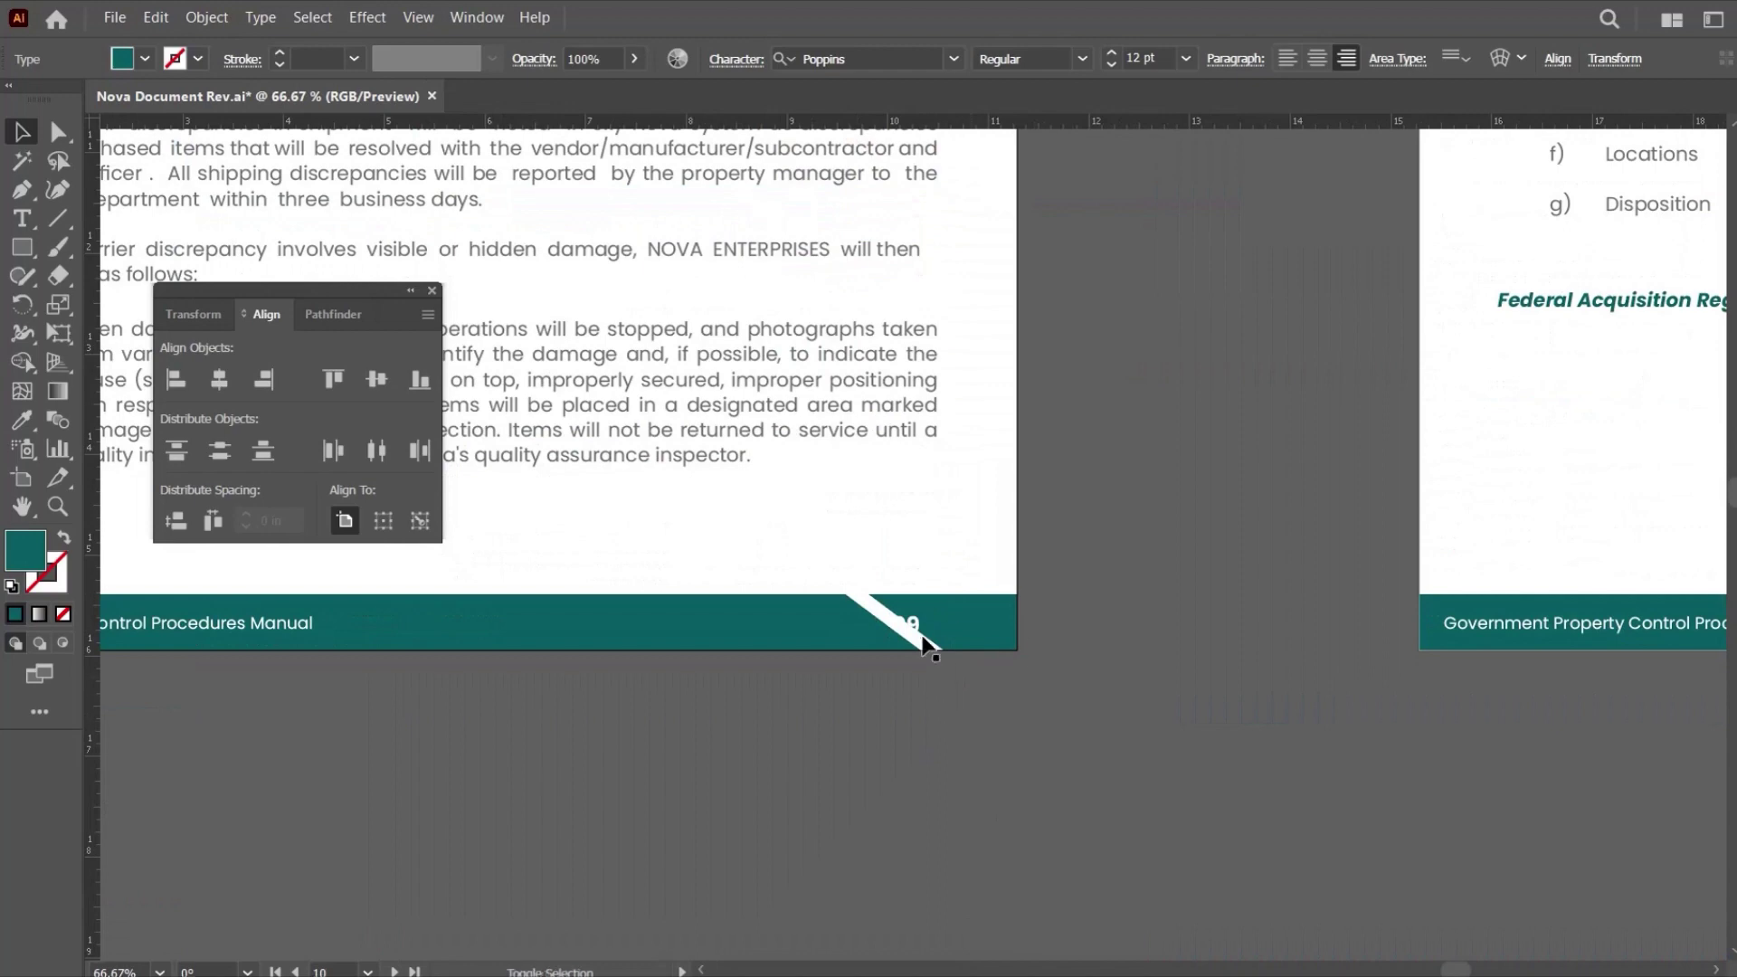
{"action": "left_click", "coordinate": [896, 624], "text": "ctrl+alt"}
{"action": "scroll", "coordinate": [1008, 371], "scroll_direction": "up", "scroll_amount": 5}
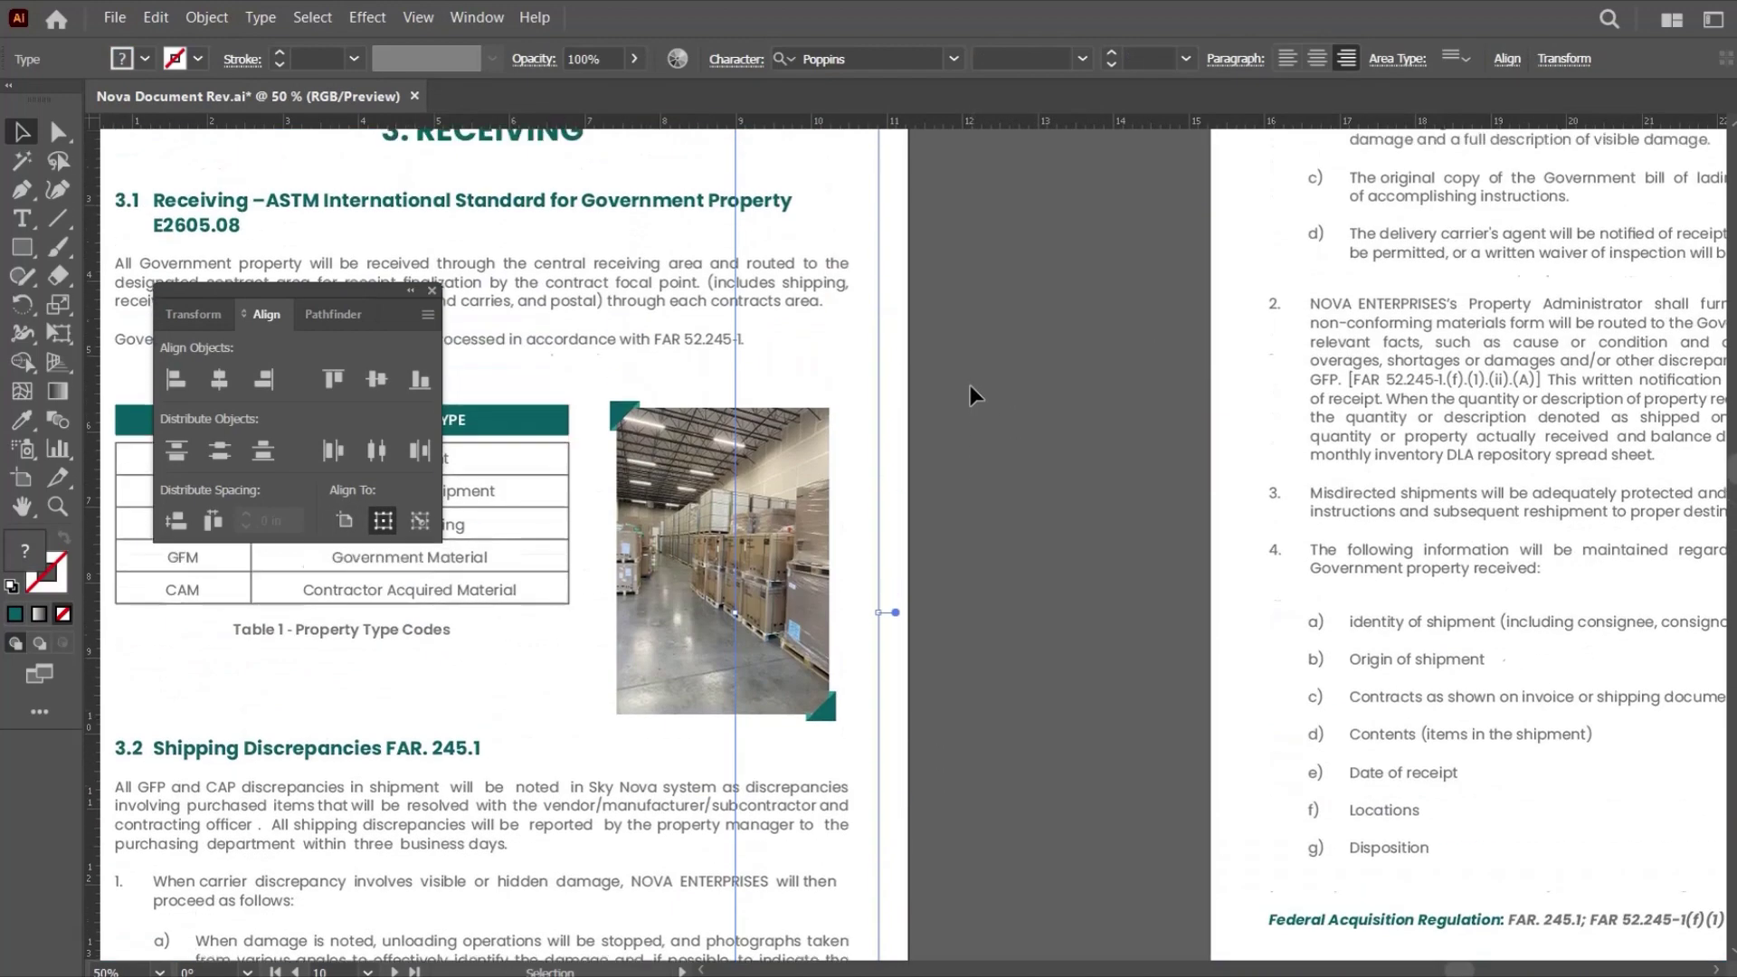
{"action": "scroll", "coordinate": [970, 395], "scroll_direction": "up", "scroll_amount": 3}
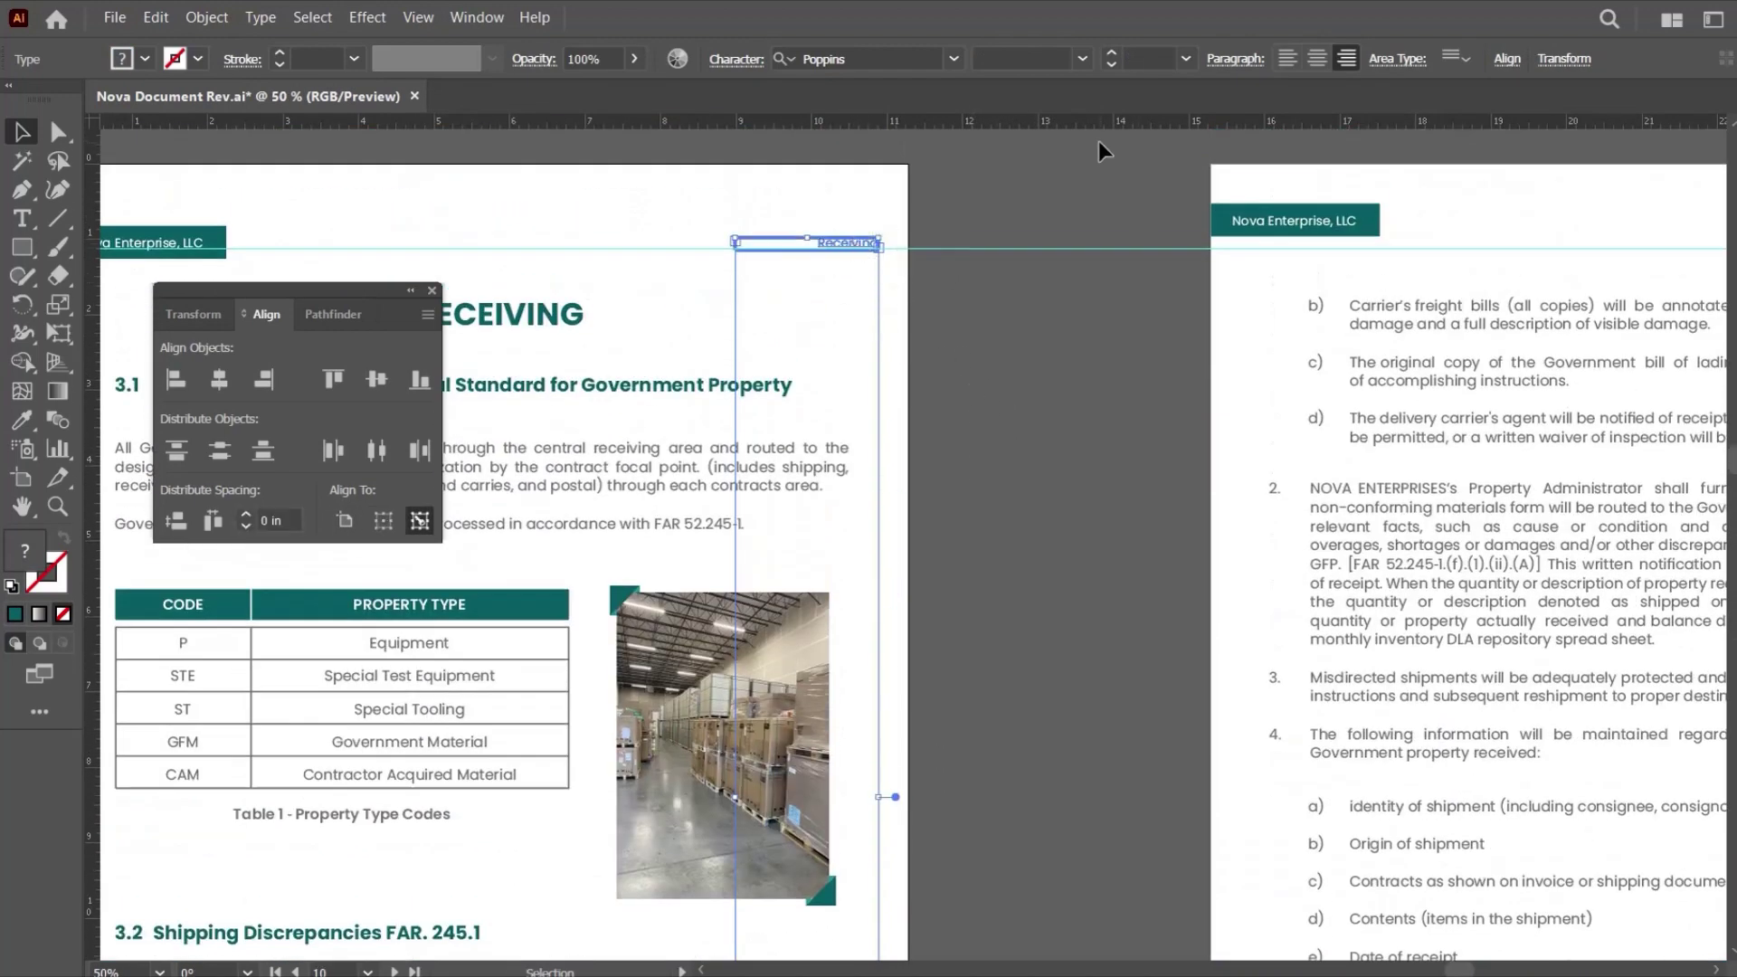
{"action": "left_click", "coordinate": [265, 381]}
{"action": "left_click", "coordinate": [961, 616]}
Examine the cleaned-up Receiving page from header to footer and compare its layout with the neighbouring pages.
{"action": "left_click", "coordinate": [961, 631], "text": "ctrl+alt"}
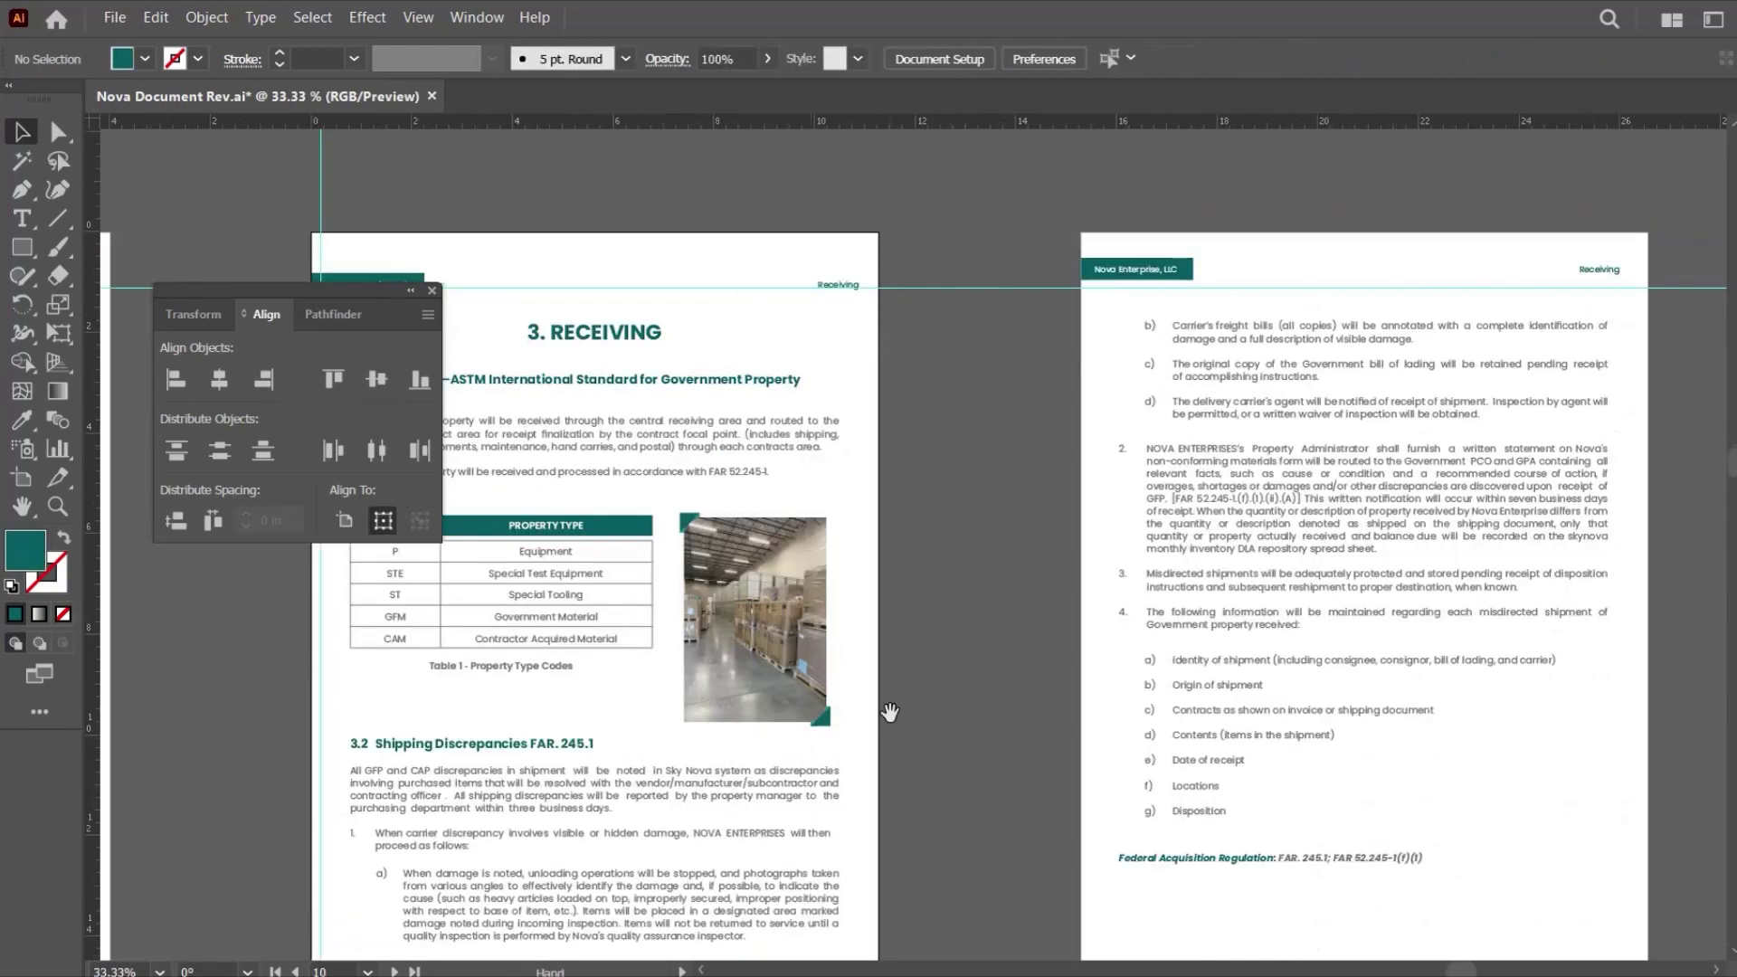
{"action": "left_click_drag", "start_coordinate": [887, 713], "coordinate": [1035, 474]}
{"action": "left_click", "coordinate": [961, 707], "text": "ctrl"}
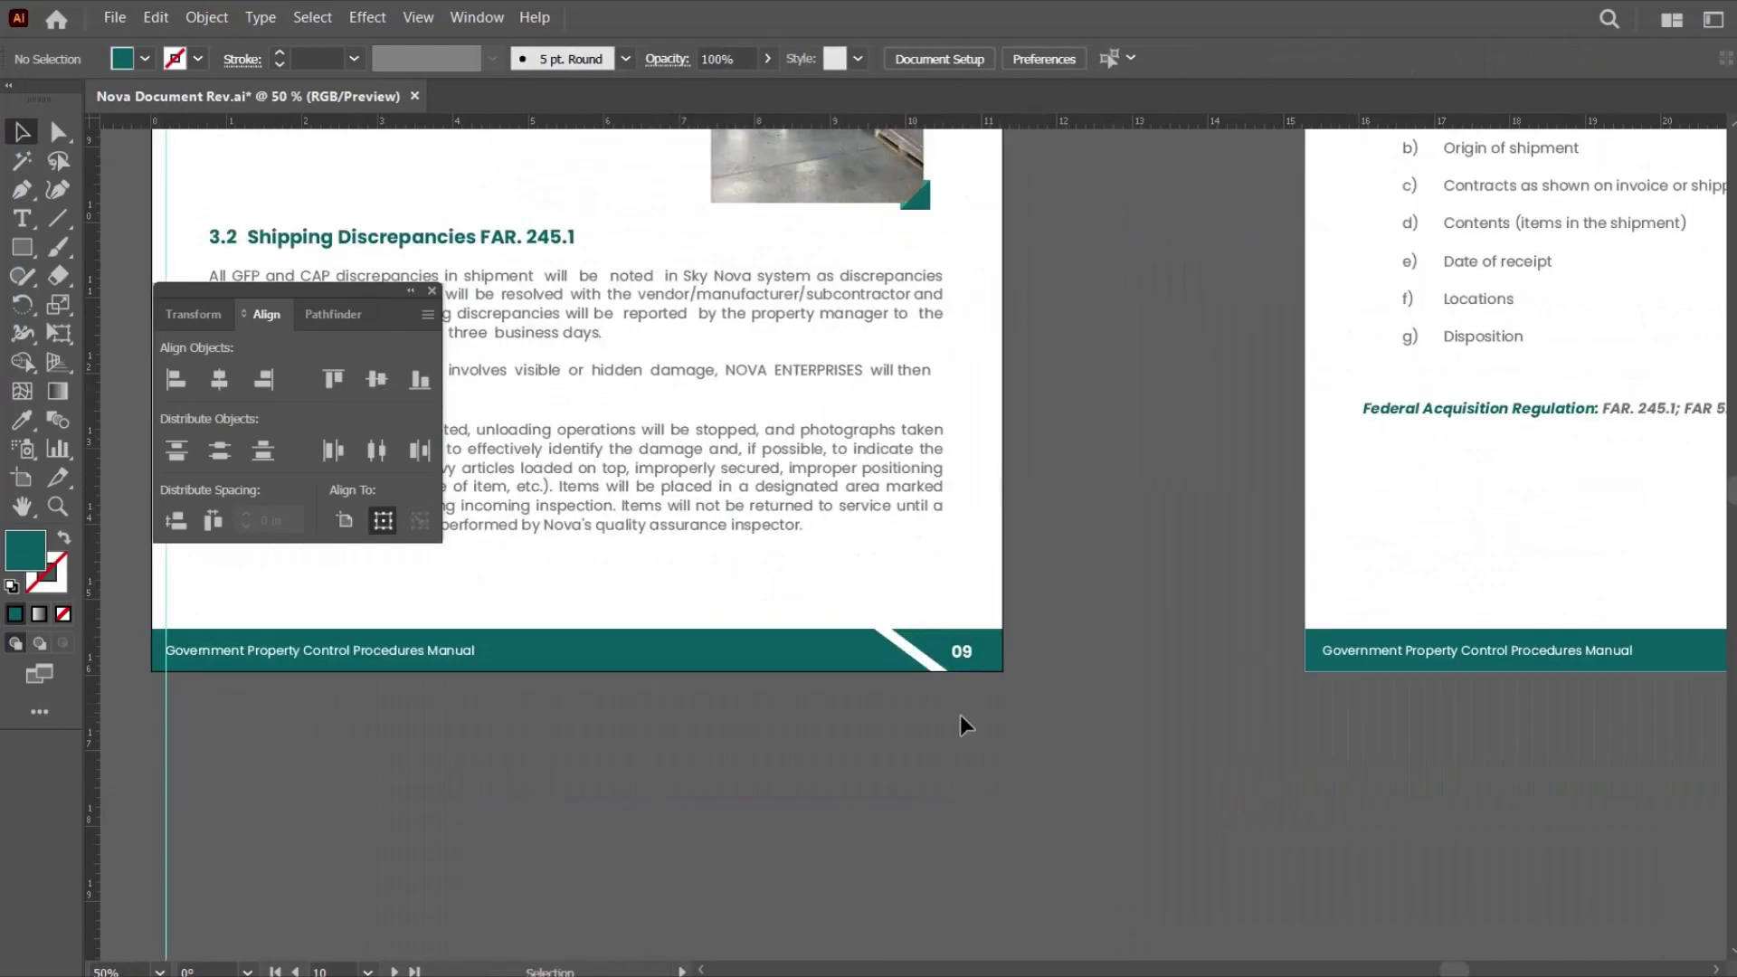
{"action": "left_click", "coordinate": [760, 621], "text": "ctrl+alt"}
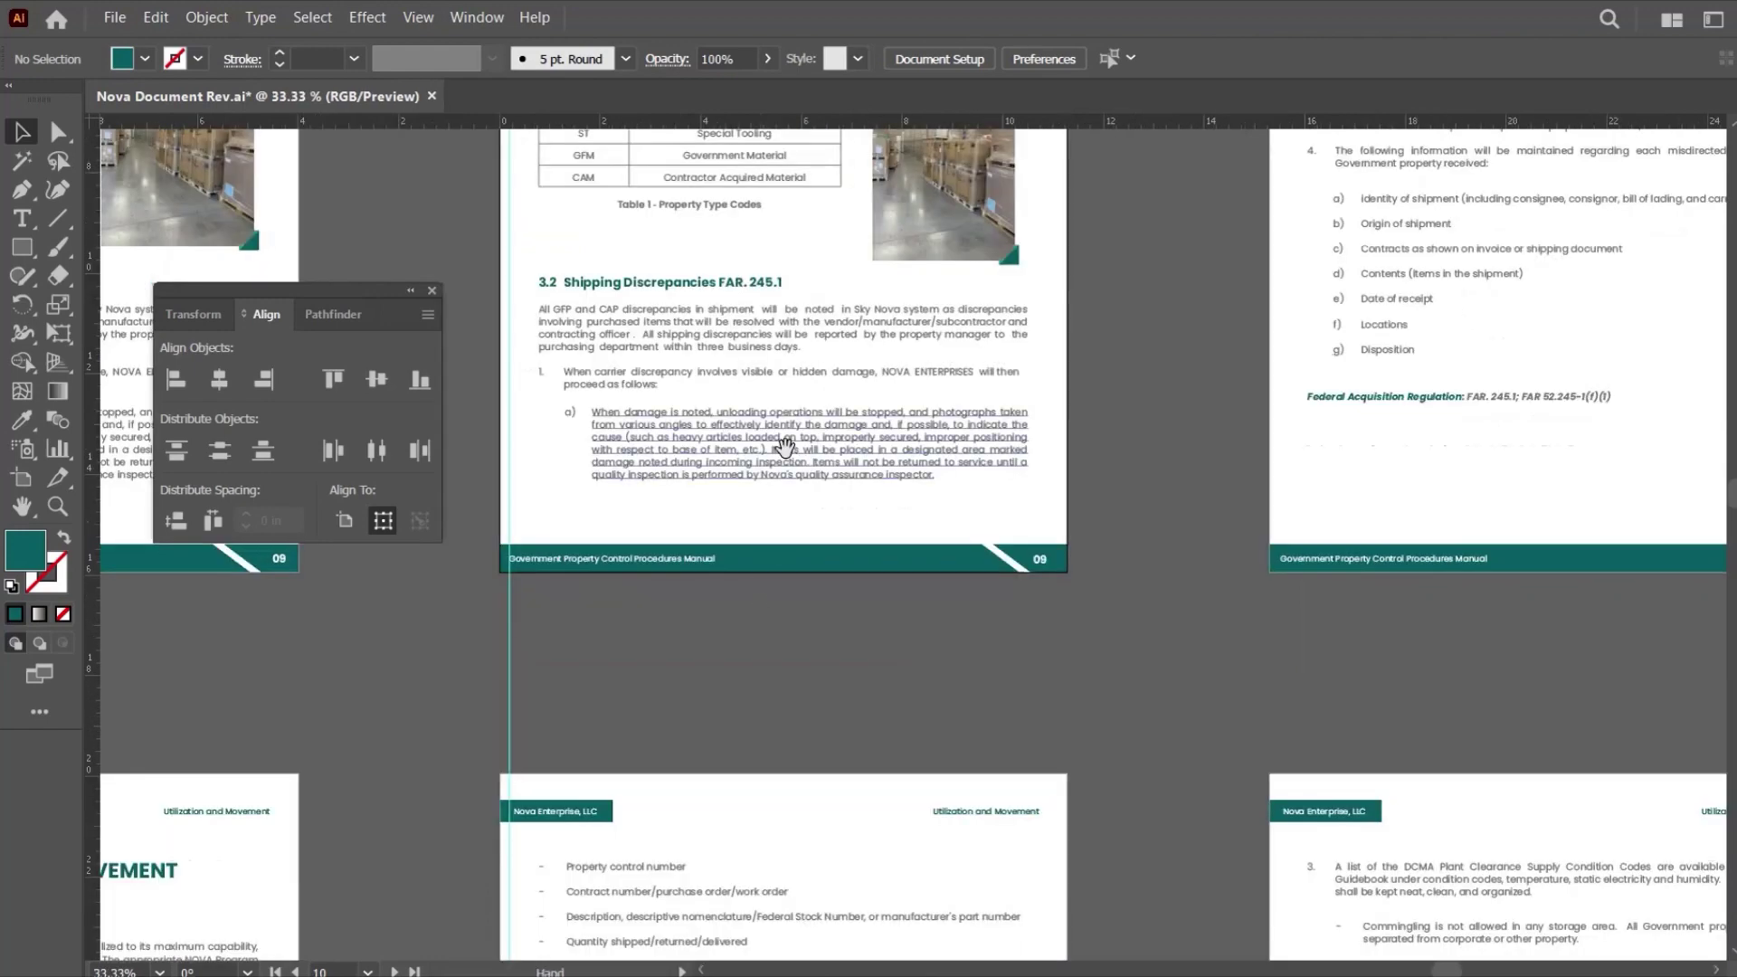
{"action": "left_click_drag", "start_coordinate": [787, 446], "coordinate": [722, 770]}
{"action": "scroll", "coordinate": [882, 562], "scroll_direction": "left", "scroll_amount": 4}
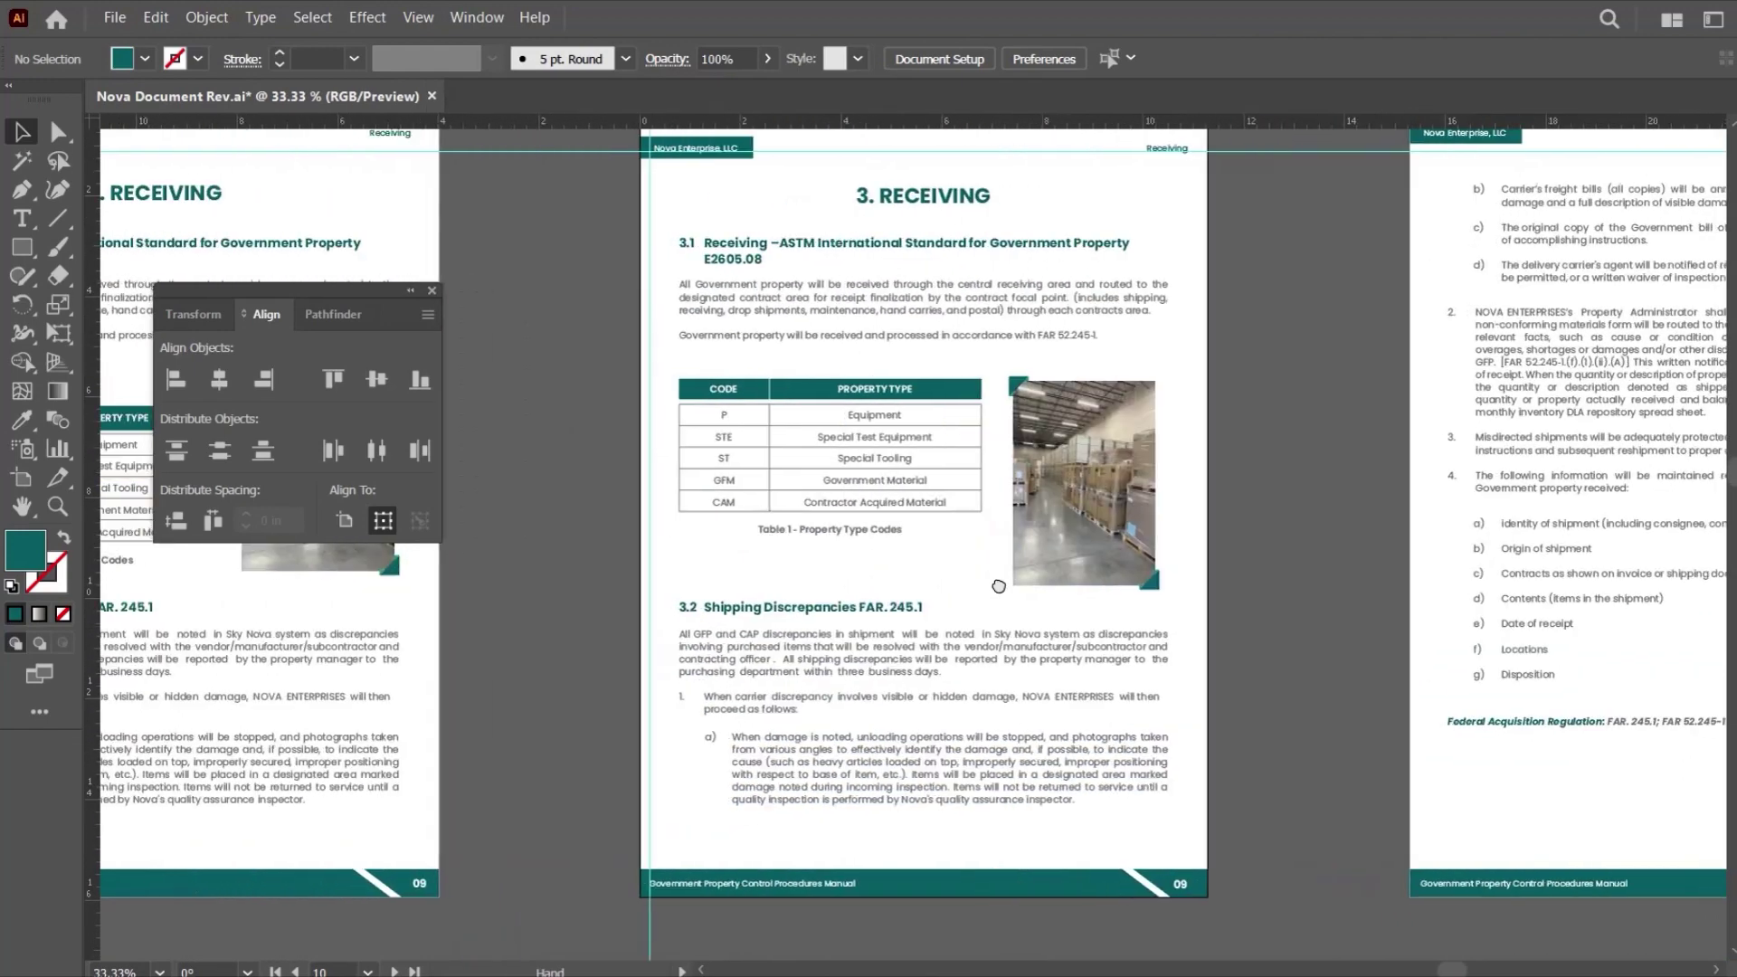
{"action": "left_click", "coordinate": [785, 606], "text": "ctrl+alt"}
{"action": "left_click_drag", "start_coordinate": [900, 437], "coordinate": [719, 547]}
{"action": "left_click", "coordinate": [924, 581], "text": "ctrl"}
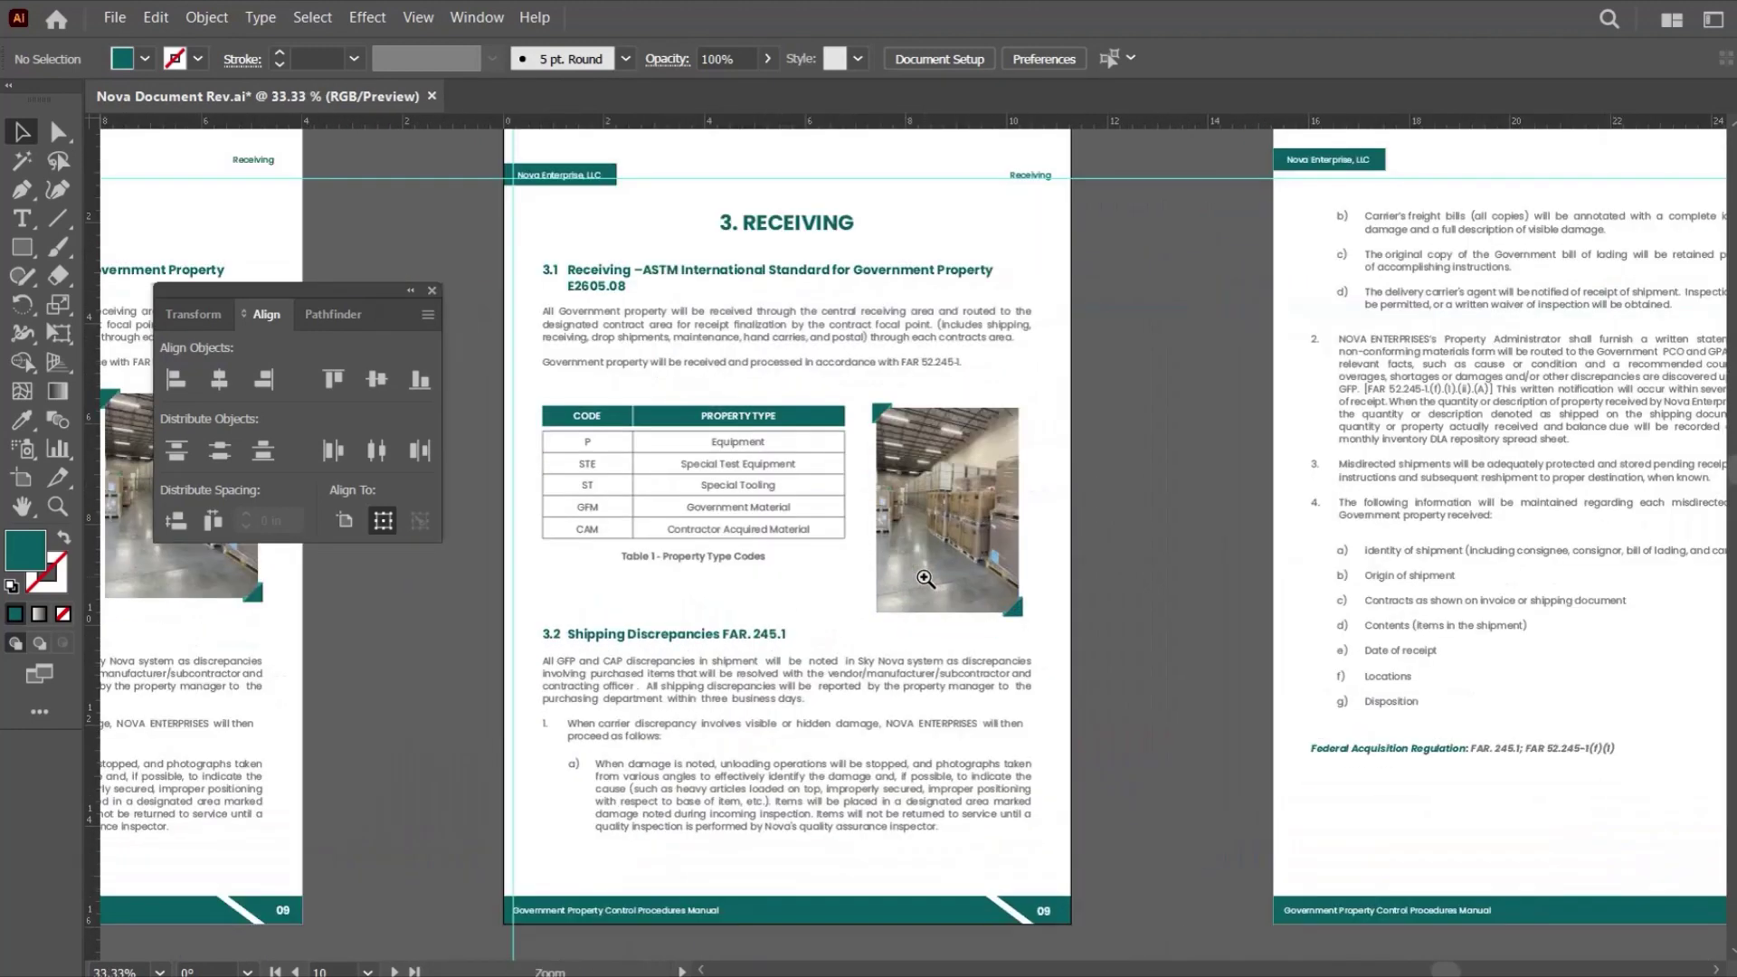
{"action": "left_click_drag", "start_coordinate": [963, 418], "coordinate": [933, 438]}
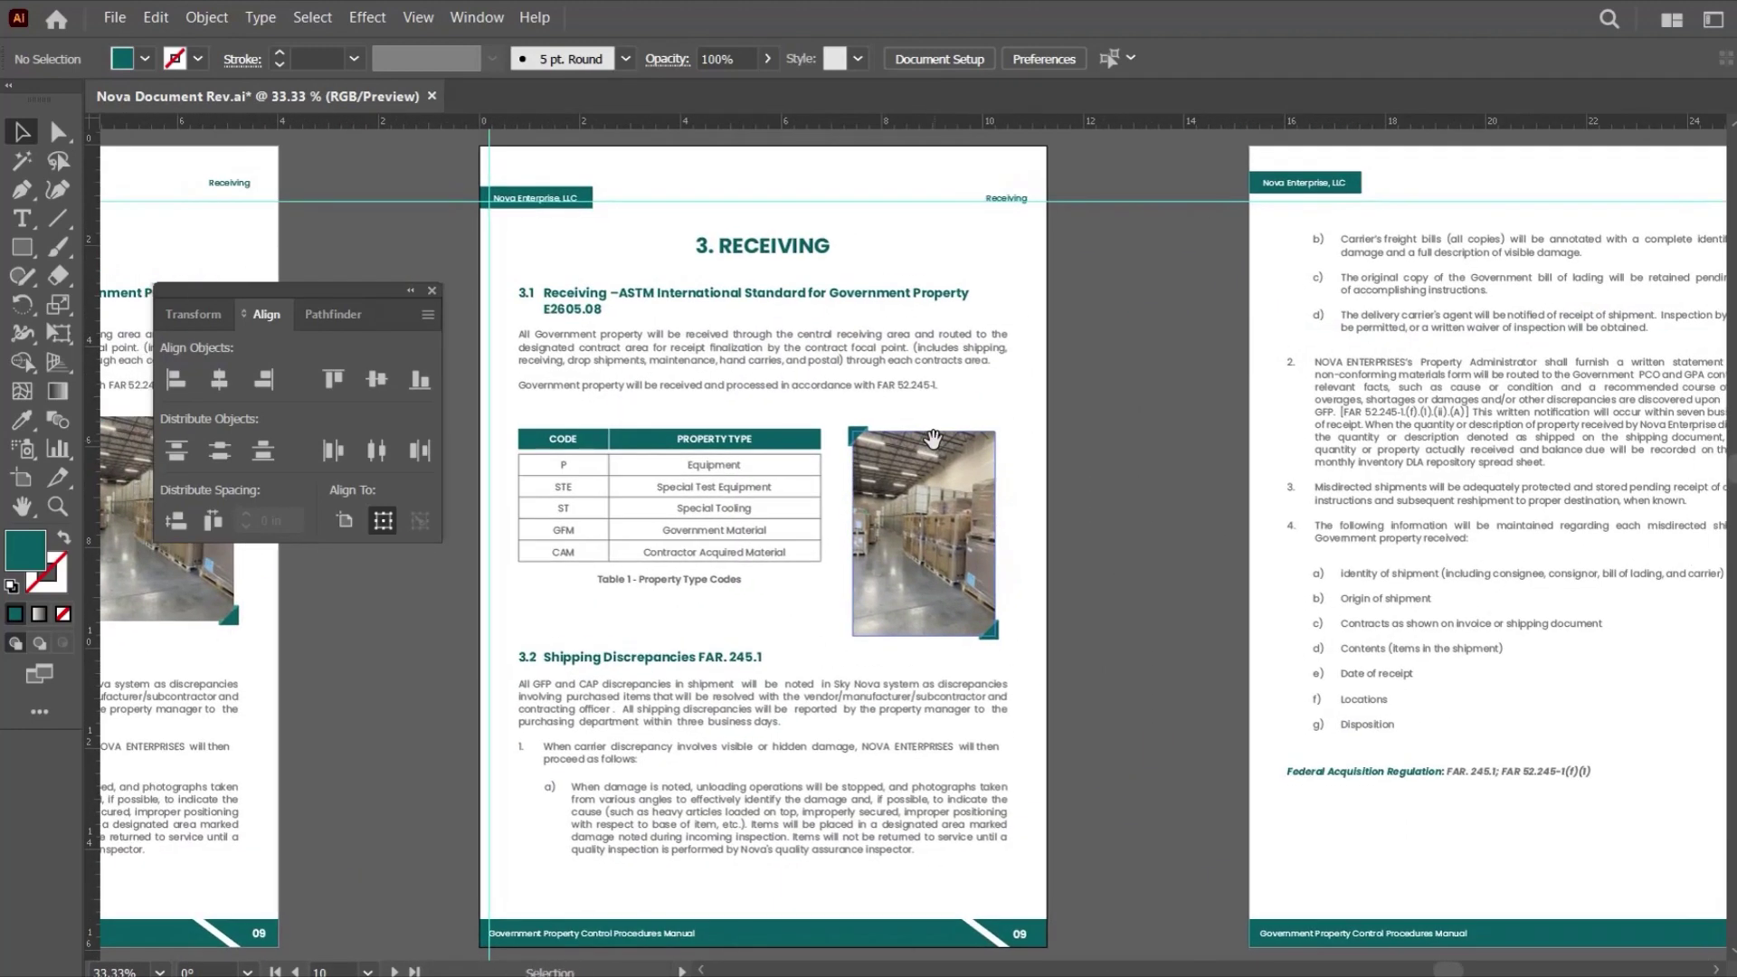